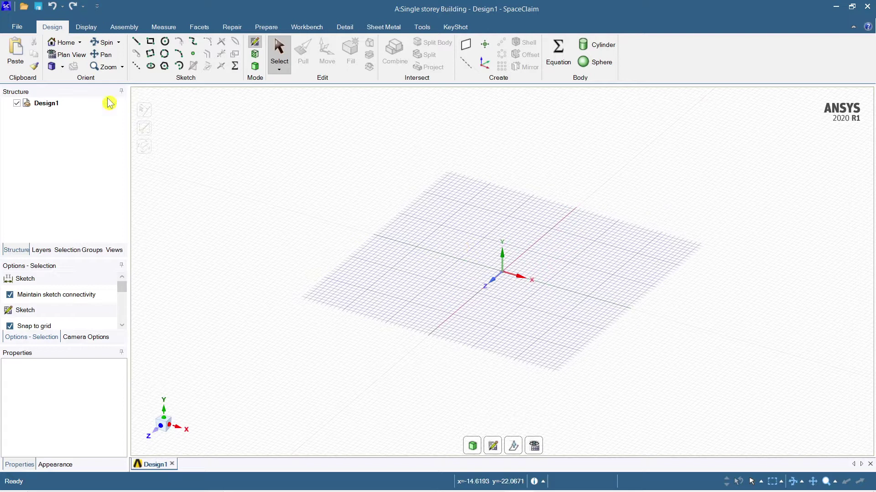
Step: Start a sketch on the XY plane and draw a 3000 mm vertical line up from the origin
{"action": "left_click", "coordinate": [160, 430]}
{"action": "left_click", "coordinate": [492, 446]}
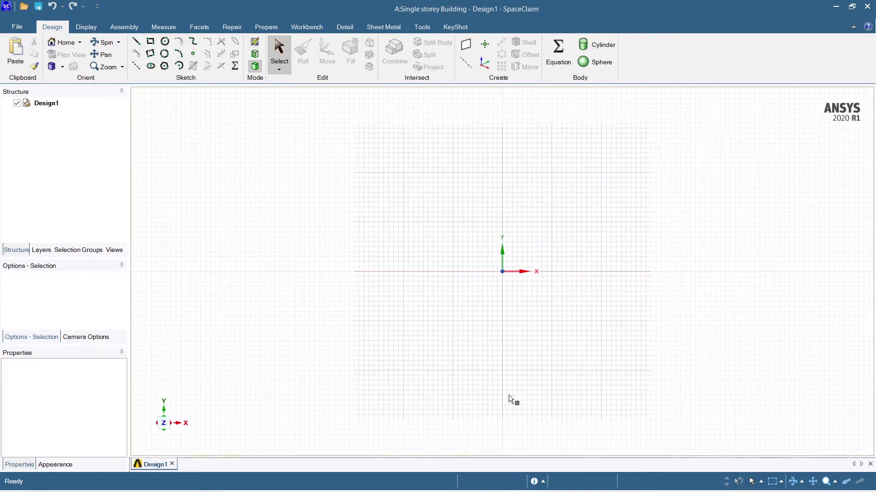
{"action": "left_click", "coordinate": [503, 271]}
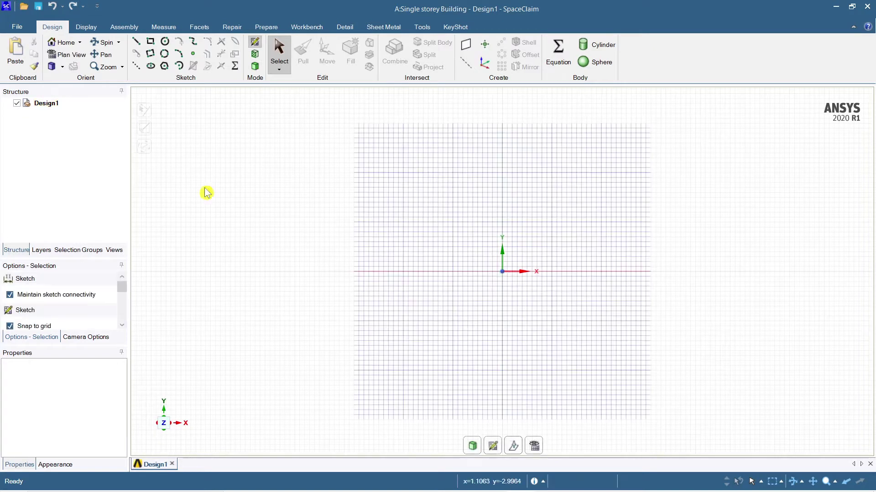
{"action": "left_click", "coordinate": [137, 43]}
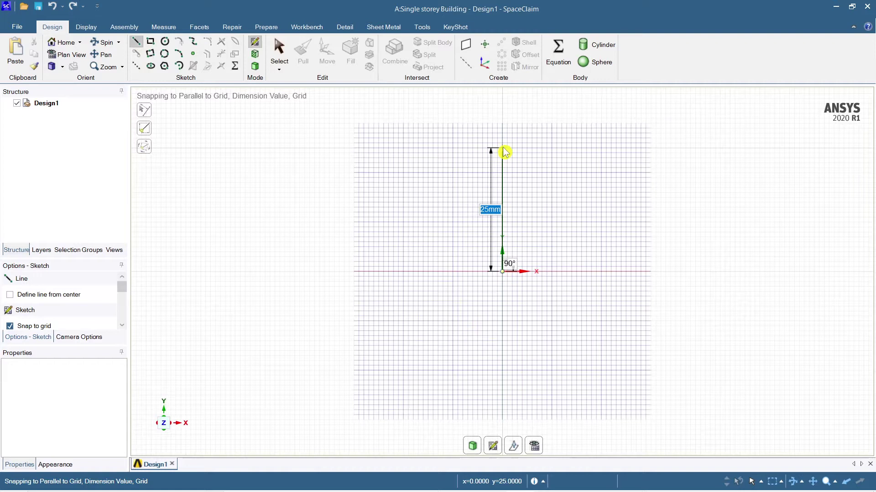
{"action": "type", "text": "3000"}
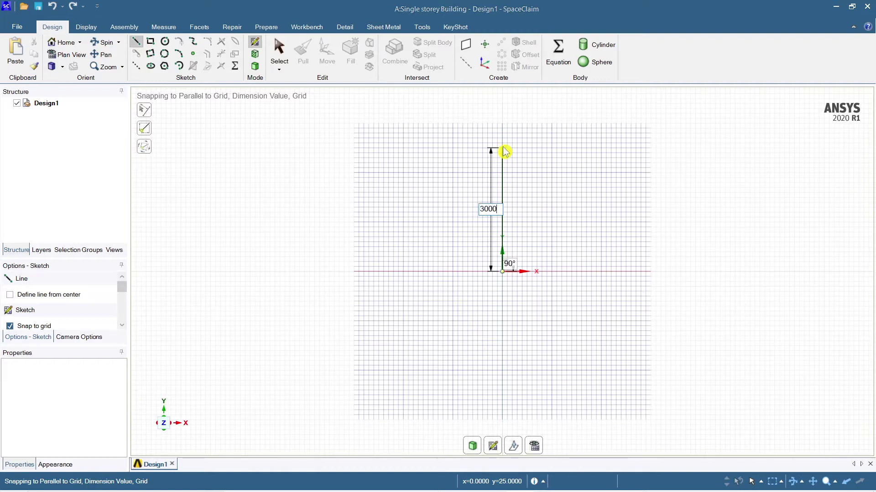
{"action": "key", "text": "Return"}
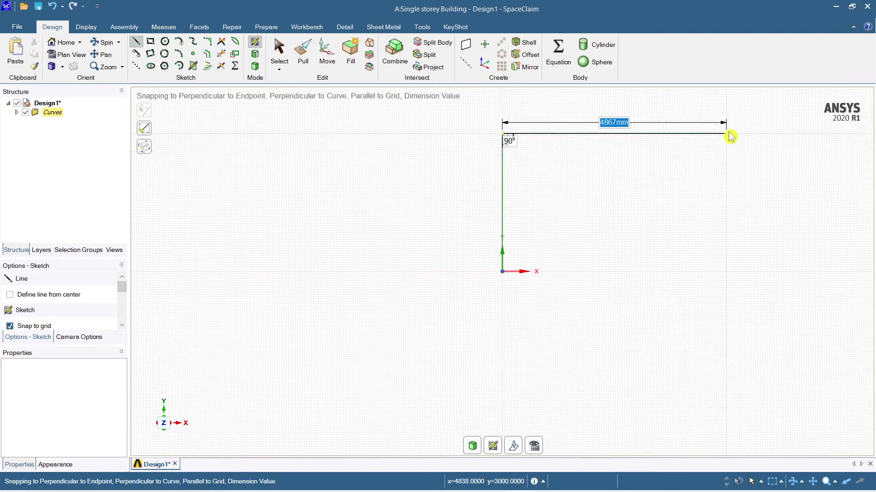
Step: Continue from the column's upper end with a 5000 mm horizontal line and a 3000 mm vertical line down to the base level
{"action": "type", "text": "5000"}
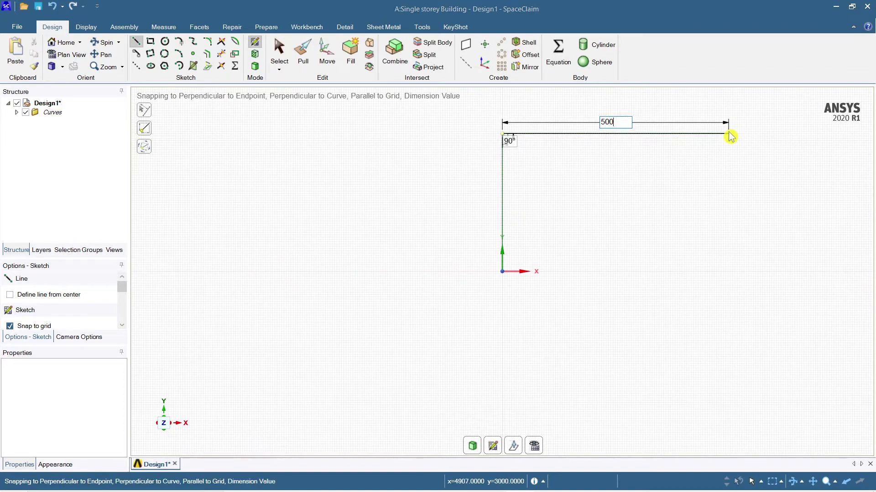
{"action": "key", "text": "Return"}
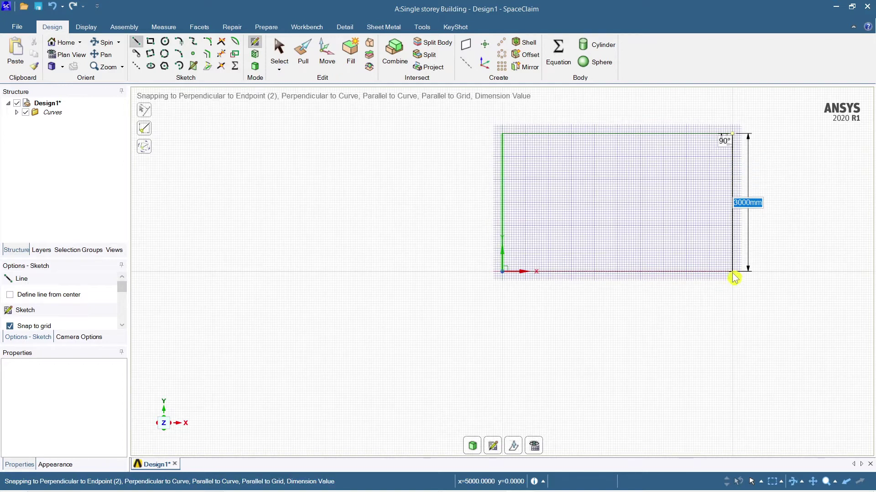
{"action": "key", "text": "Return"}
Step: Extend the roof line with a 3000 mm horizontal line starting at the top of the second column
{"action": "left_click", "coordinate": [733, 133]}
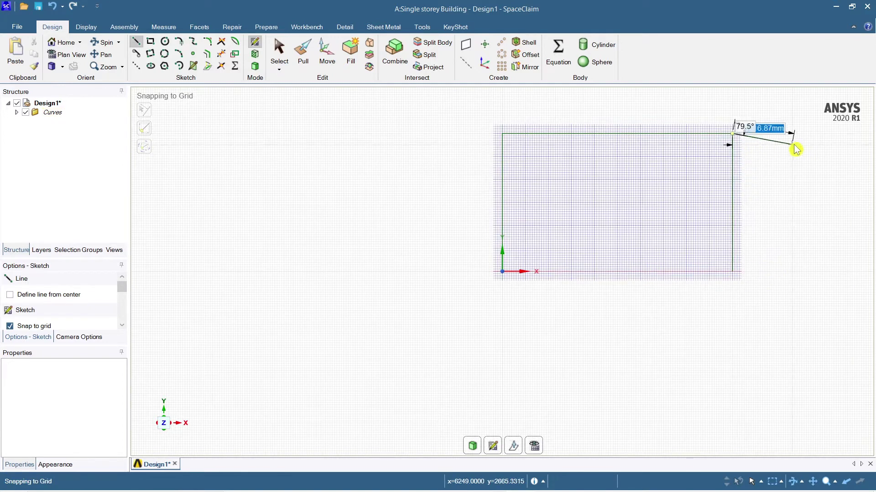
{"action": "type", "text": "300"}
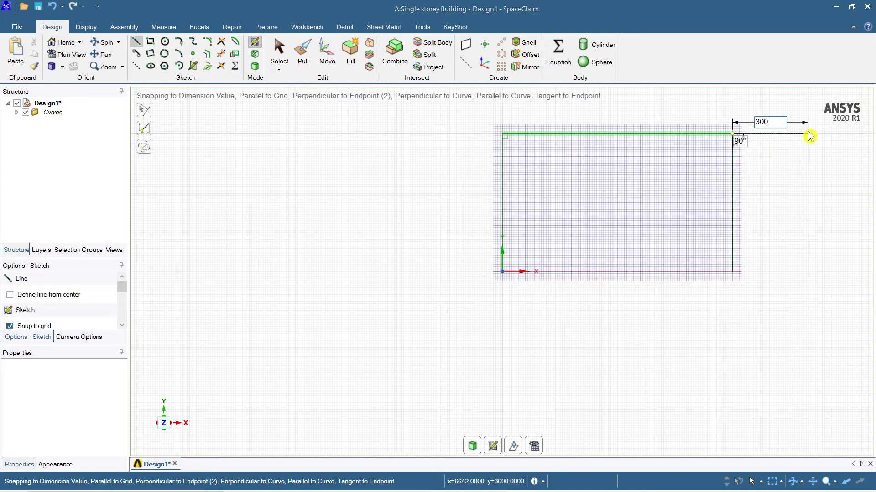
{"action": "type", "text": "0"}
{"action": "key", "text": "Return"}
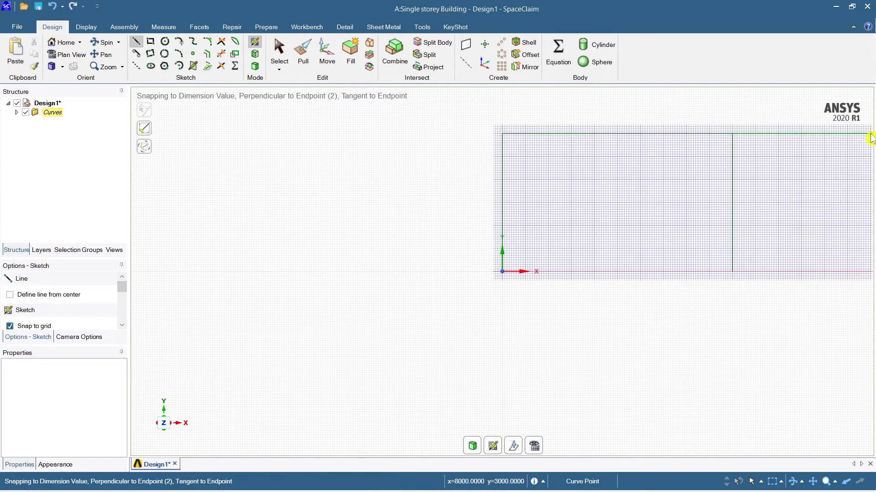
{"action": "middle_click_drag", "start_coordinate": [870, 134], "coordinate": [639, 157], "text": "shift"}
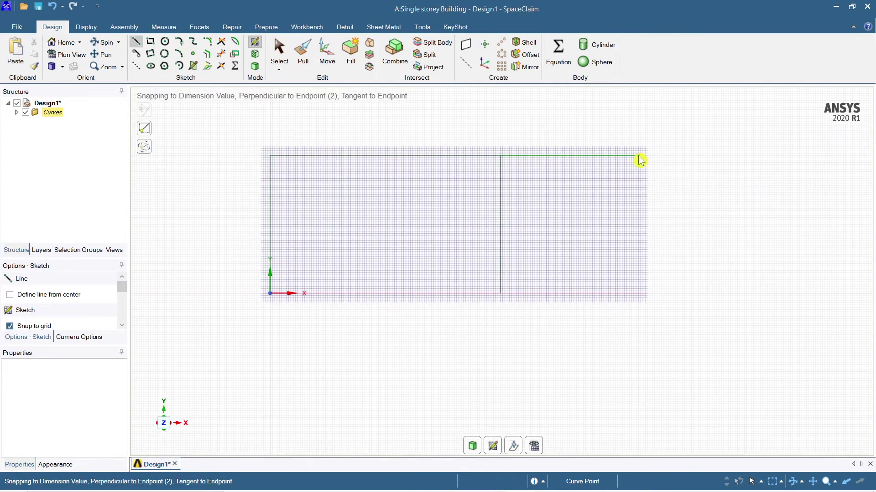
Step: Draw the third column vertically from the end of the roof line down to the base level and finish the line chain
{"action": "left_click", "coordinate": [639, 295]}
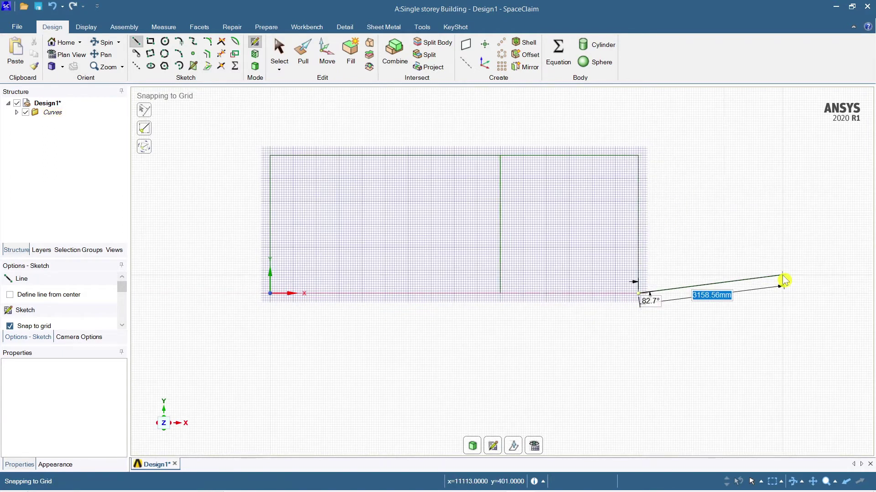
{"action": "key", "text": "Escape"}
{"action": "key", "text": "Escape"}
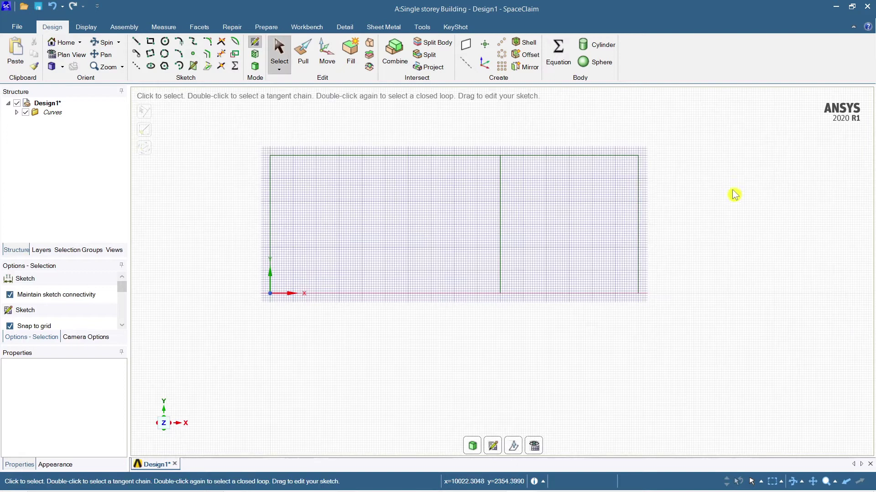
Step: Leave the sketch and create beams with the solid rectangular profile from all five frame lines
{"action": "left_click", "coordinate": [472, 449]}
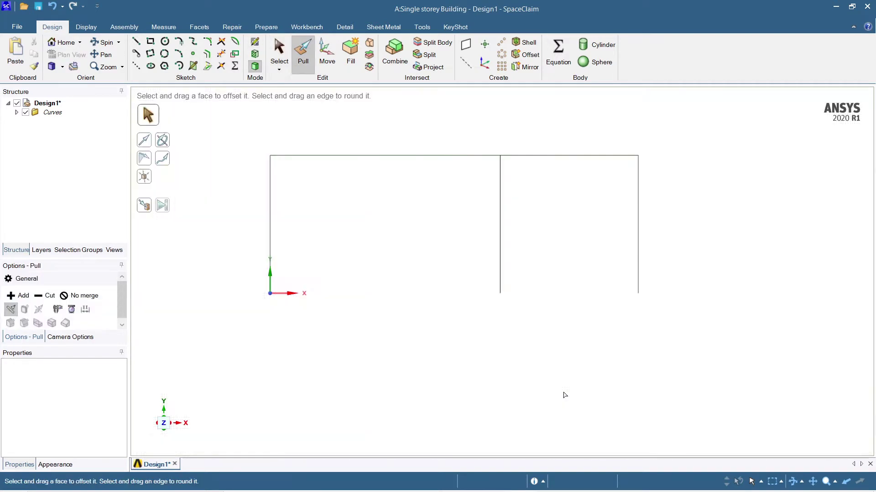
{"action": "mouse_move", "coordinate": [577, 390]}
{"action": "middle_mouse_down"}
{"action": "mouse_move", "coordinate": [524, 428]}
{"action": "mouse_move", "coordinate": [596, 397]}
{"action": "mouse_move", "coordinate": [622, 420]}
{"action": "middle_mouse_up"}
{"action": "scroll", "coordinate": [508, 371], "scroll_direction": "down", "scroll_amount": 1}
{"action": "scroll", "coordinate": [508, 372], "scroll_direction": "up", "scroll_amount": 1}
{"action": "scroll", "coordinate": [508, 371], "scroll_direction": "down", "scroll_amount": 2}
{"action": "scroll", "coordinate": [508, 371], "scroll_direction": "up", "scroll_amount": 1}
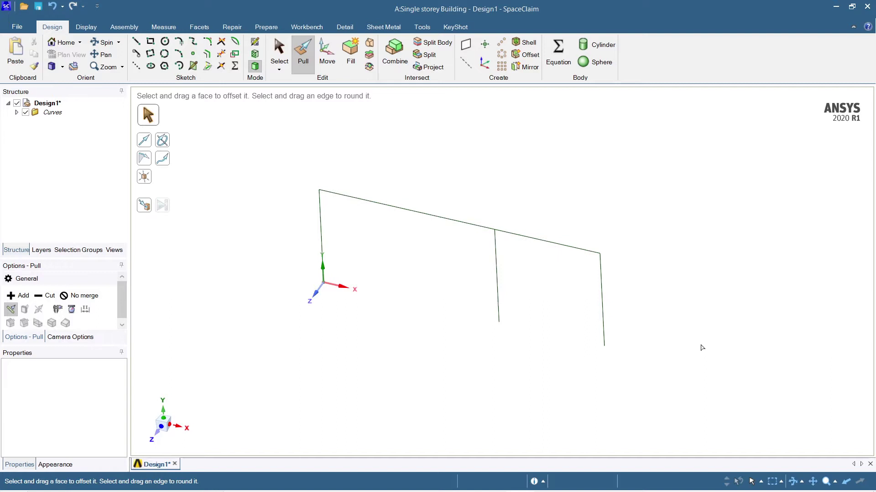
{"action": "key", "text": "s"}
{"action": "left_click_drag", "start_coordinate": [270, 168], "coordinate": [254, 157]}
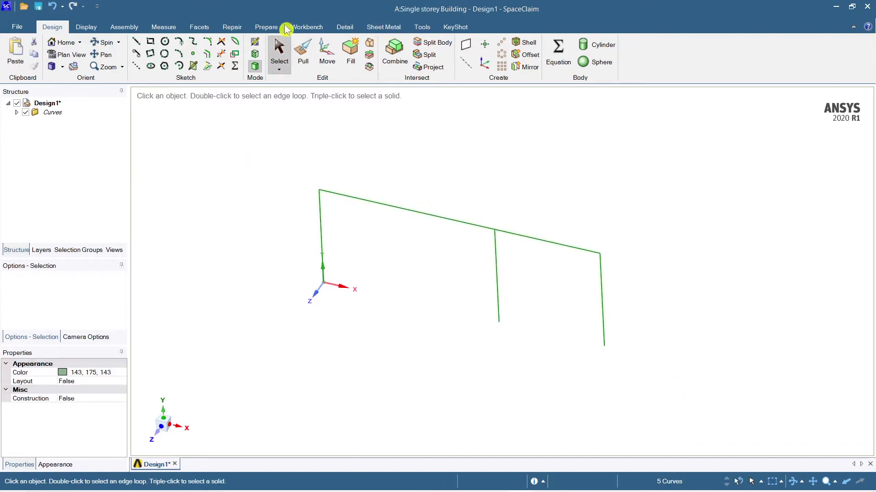
{"action": "left_click", "coordinate": [266, 27]}
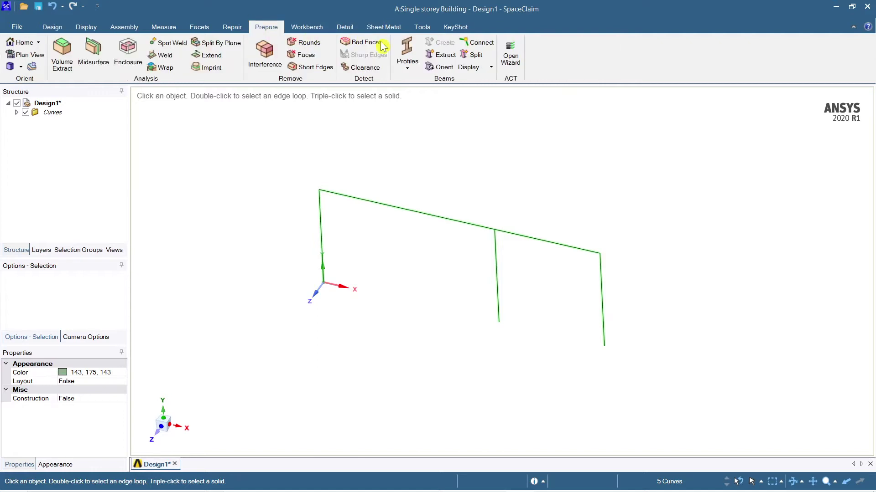
{"action": "left_click", "coordinate": [403, 71]}
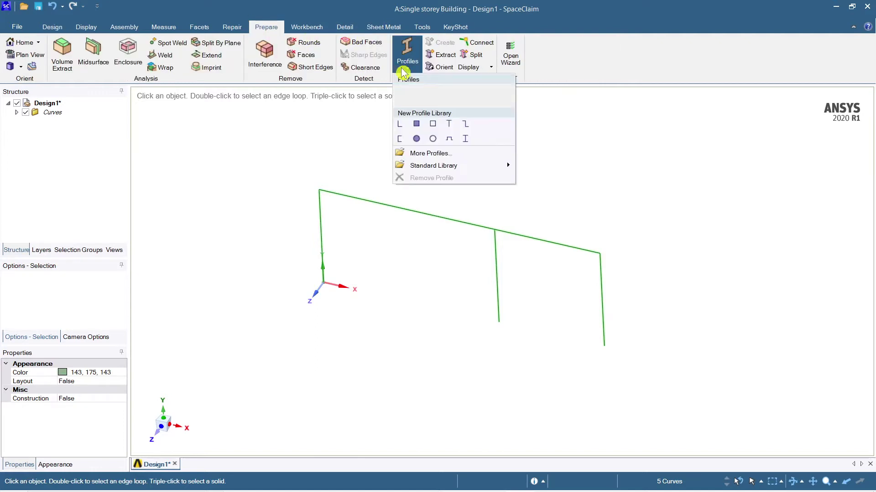
{"action": "left_click", "coordinate": [416, 124]}
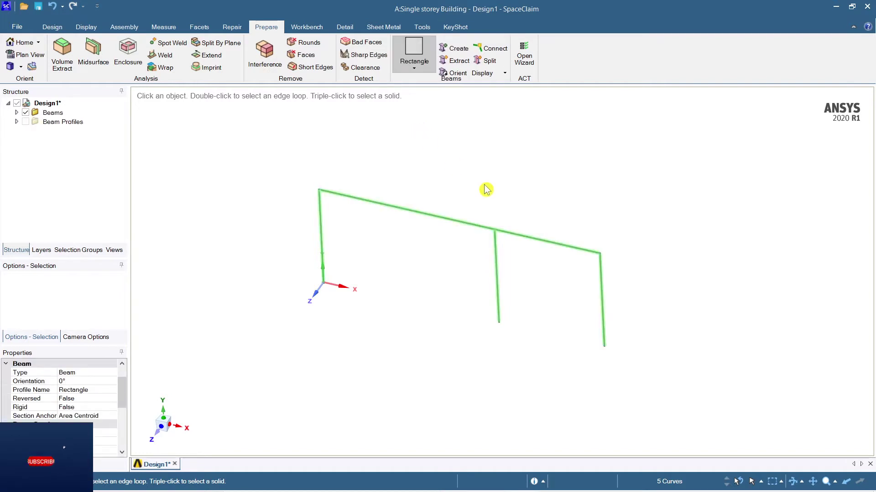
{"action": "left_click", "coordinate": [603, 177]}
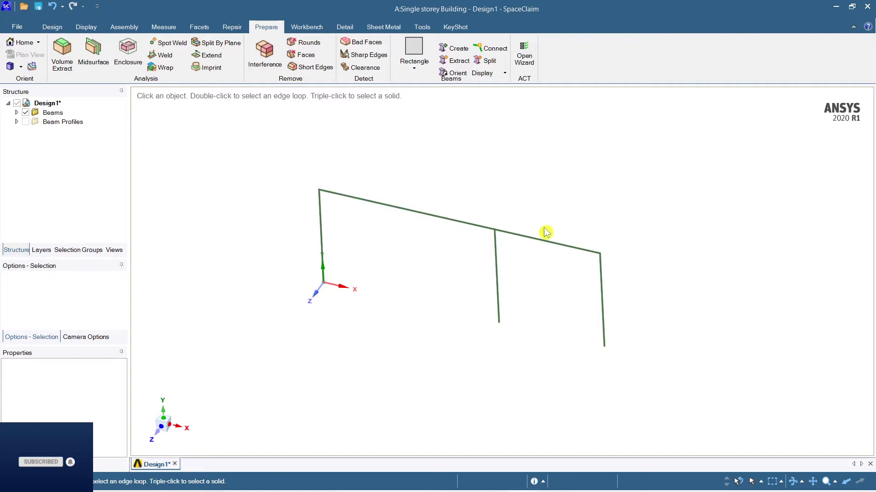
Step: Undo the beam creation and the third column, and redraw that column about 3005 mm down from the roof line's end
{"action": "key", "text": "ctrl+z"}
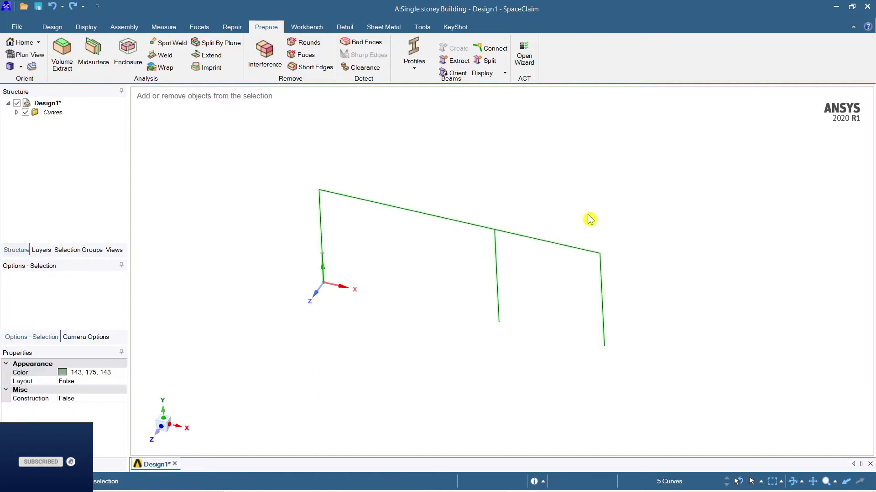
{"action": "key", "text": "l"}
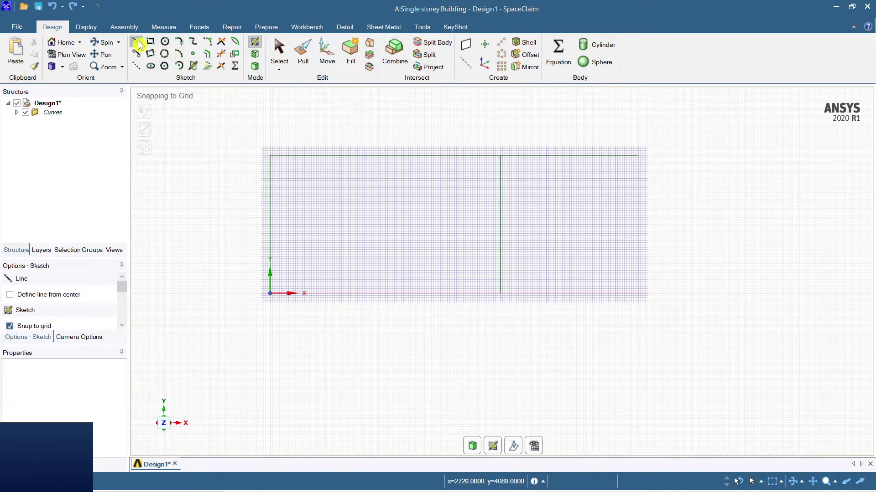
{"action": "left_click", "coordinate": [638, 156]}
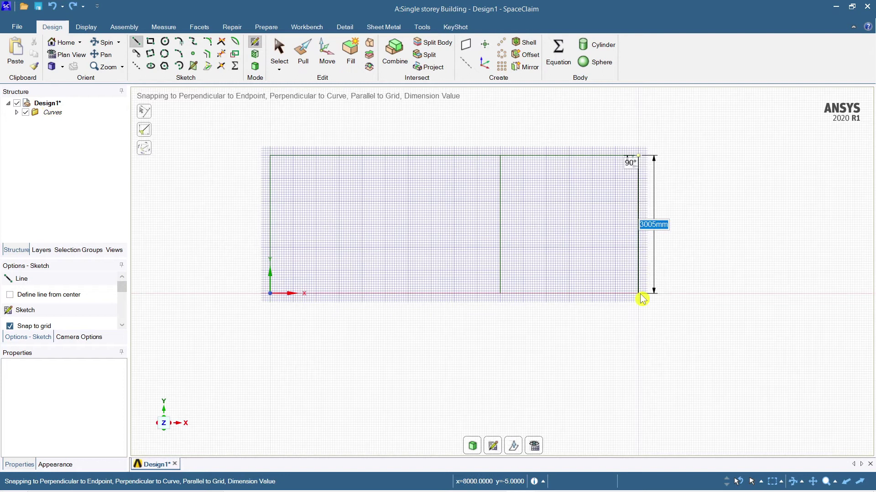
{"action": "left_click", "coordinate": [640, 295]}
{"action": "key", "text": "Escape"}
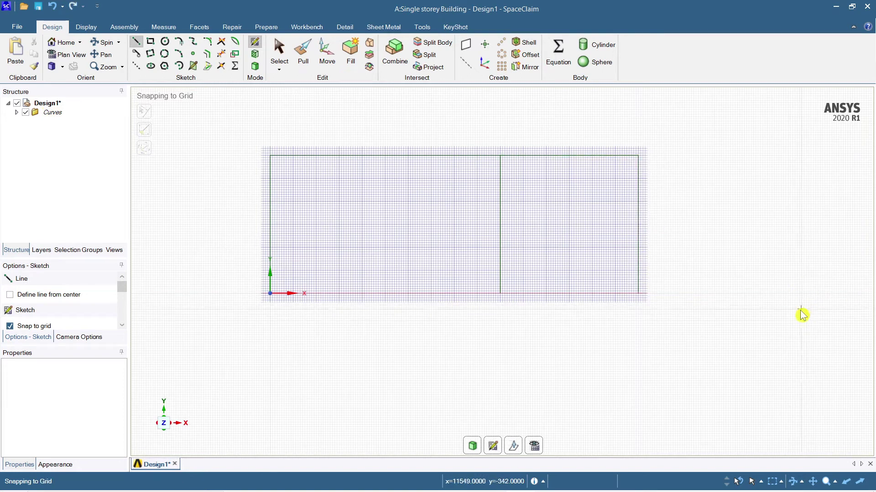
Step: Draw the third column as a 3000 mm vertical line down from the end of the roof line
{"action": "left_click", "coordinate": [638, 156]}
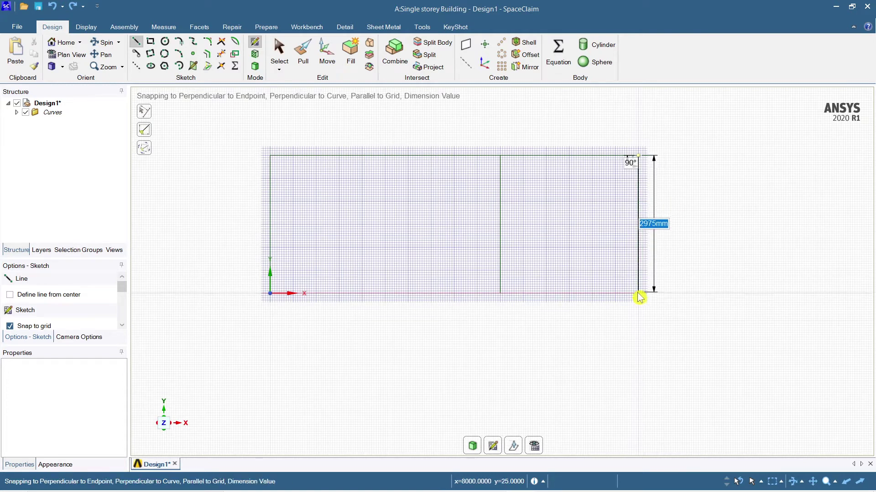
{"action": "type", "text": "3000"}
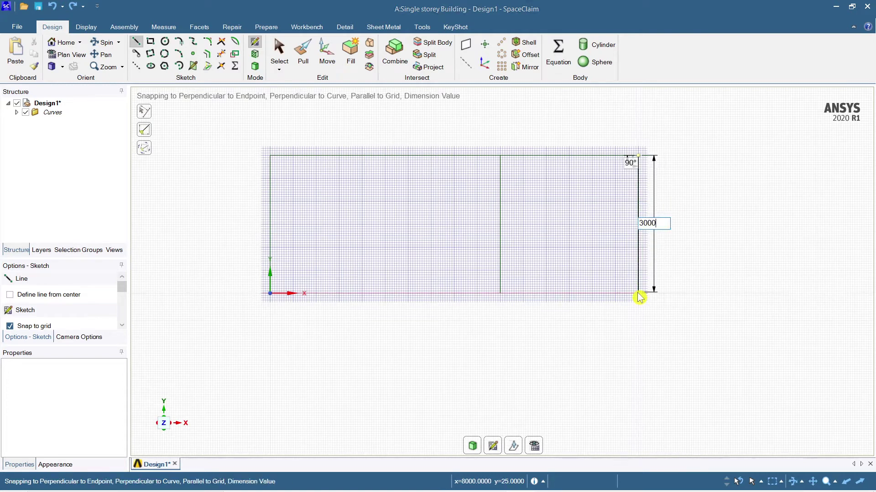
{"action": "key", "text": "Return"}
{"action": "key", "text": "Escape"}
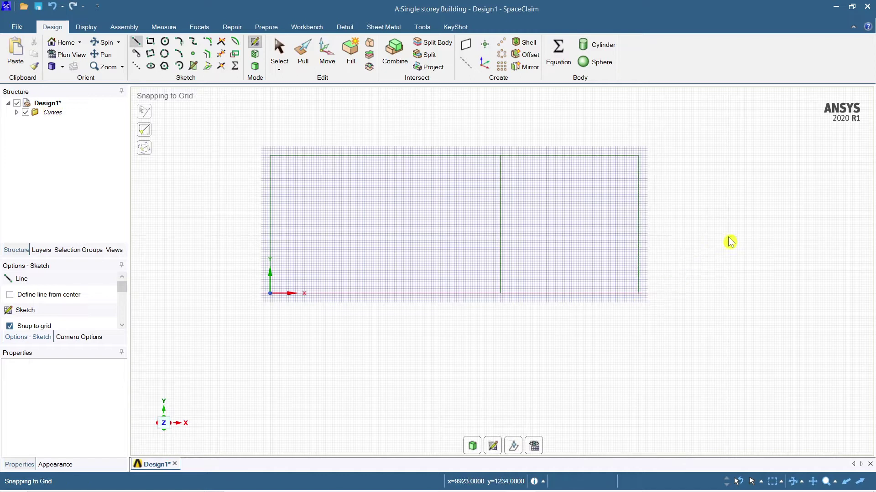
Step: Leave the sketch and create beams with the solid rectangular profile from only the three vertical column lines
{"action": "scroll", "coordinate": [582, 318], "scroll_direction": "down", "scroll_amount": 1}
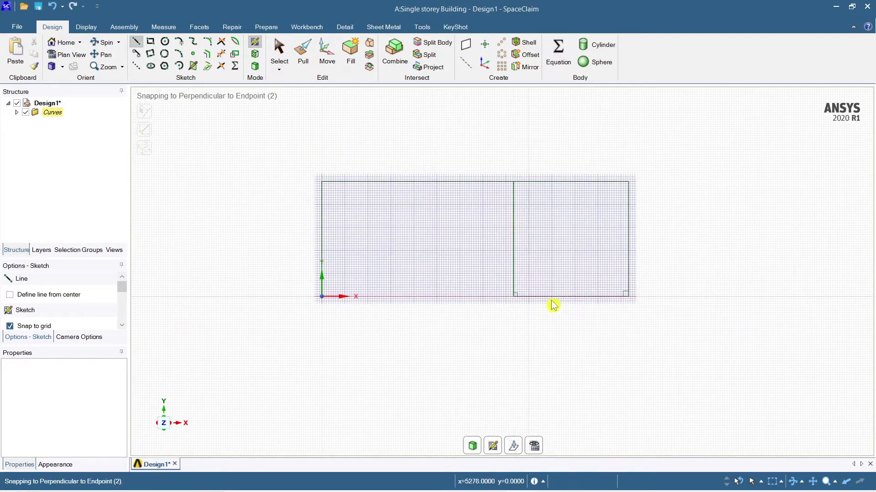
{"action": "scroll", "coordinate": [723, 302], "scroll_direction": "down", "scroll_amount": 1}
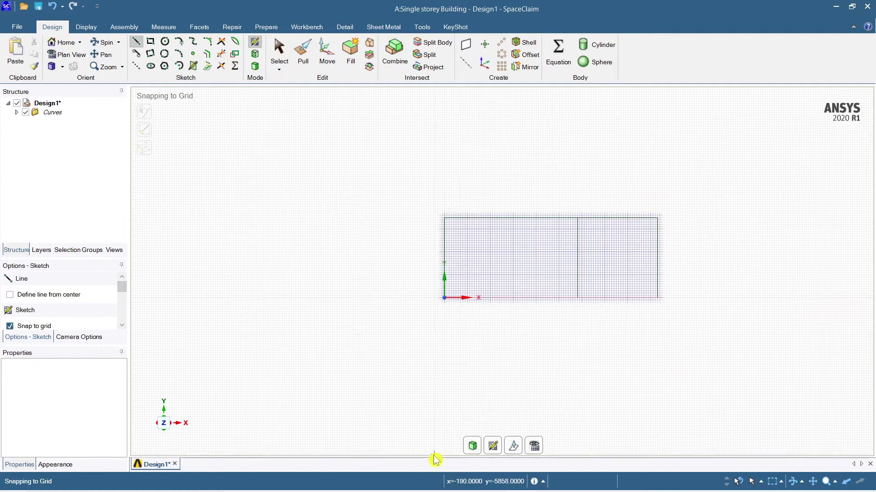
{"action": "left_click", "coordinate": [474, 450]}
{"action": "middle_click_drag", "start_coordinate": [661, 410], "coordinate": [619, 433]}
{"action": "mouse_move", "coordinate": [658, 370]}
{"action": "middle_mouse_down"}
{"action": "mouse_move", "coordinate": [576, 352]}
{"action": "mouse_move", "coordinate": [608, 376]}
{"action": "middle_mouse_up"}
{"action": "middle_click_drag", "start_coordinate": [595, 345], "coordinate": [538, 331]}
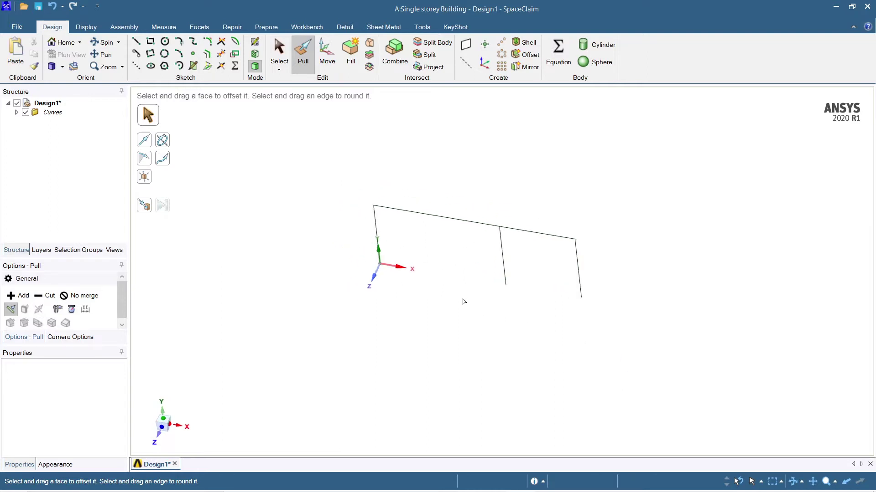
{"action": "key", "text": "s"}
{"action": "left_click", "coordinate": [376, 229]}
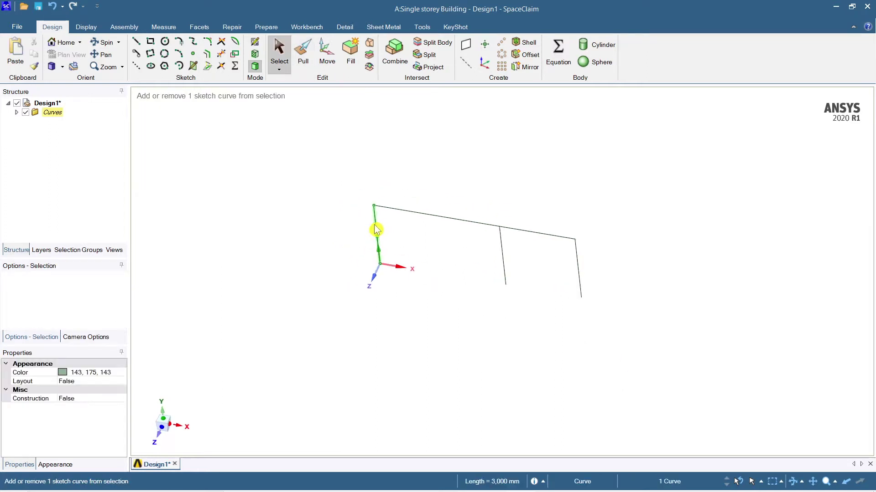
{"action": "left_click", "coordinate": [504, 257], "text": "ctrl"}
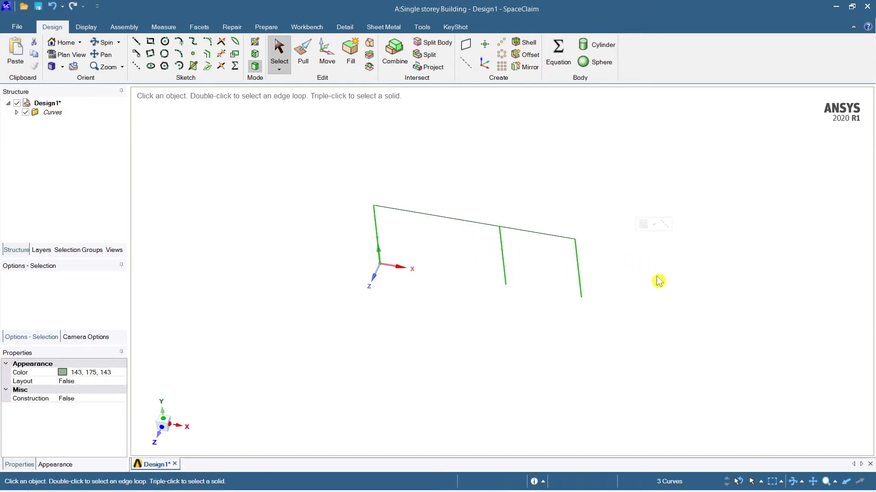
{"action": "middle_click_drag", "start_coordinate": [610, 344], "coordinate": [614, 335]}
{"action": "left_click", "coordinate": [266, 31]}
{"action": "left_click", "coordinate": [415, 72]}
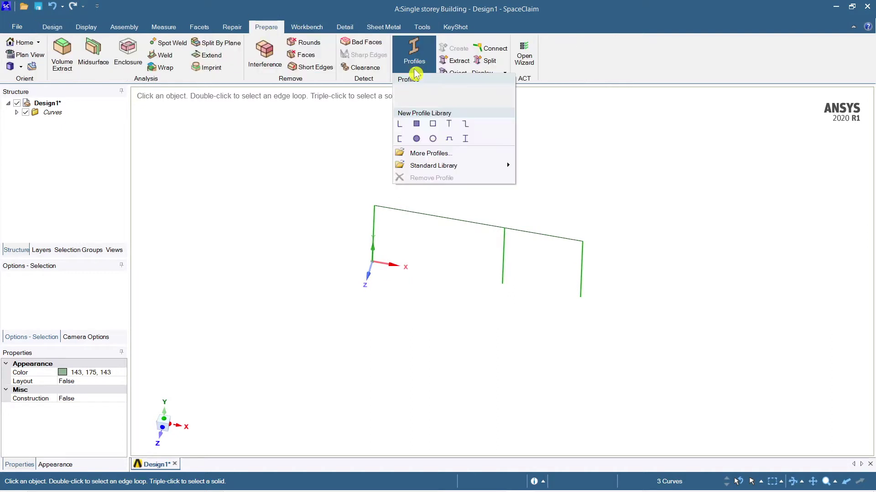
{"action": "left_click", "coordinate": [417, 124]}
Step: Open the column beams' Rectangle profile for editing and change its width dimension B
{"action": "double_click", "coordinate": [69, 132]}
{"action": "left_click", "coordinate": [66, 140]}
{"action": "right_click", "coordinate": [66, 140]}
{"action": "left_click", "coordinate": [81, 148]}
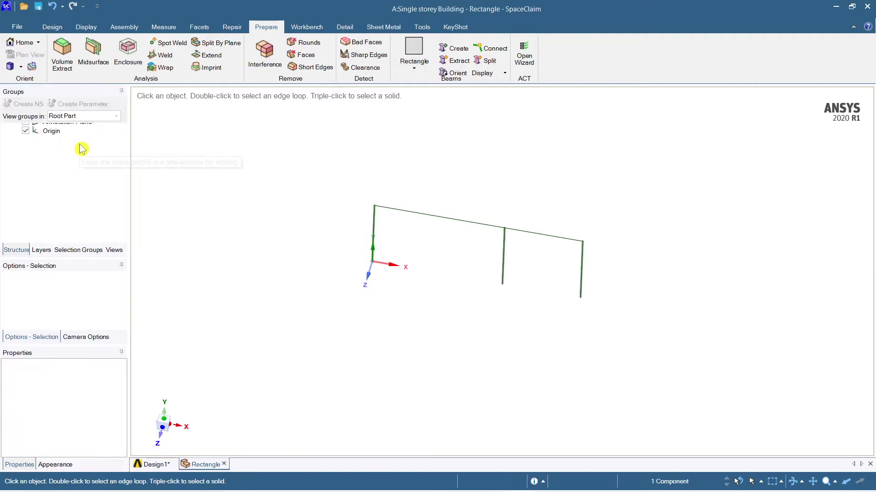
{"action": "left_click", "coordinate": [86, 151]}
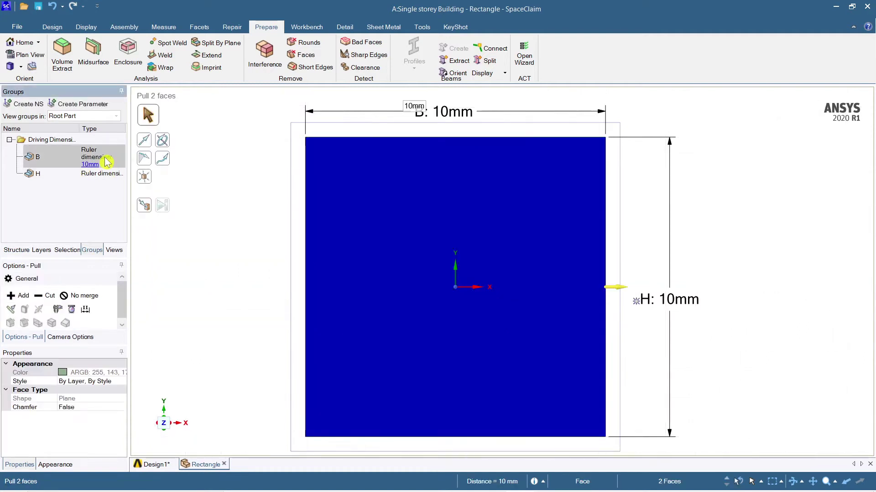
{"action": "left_click", "coordinate": [89, 166]}
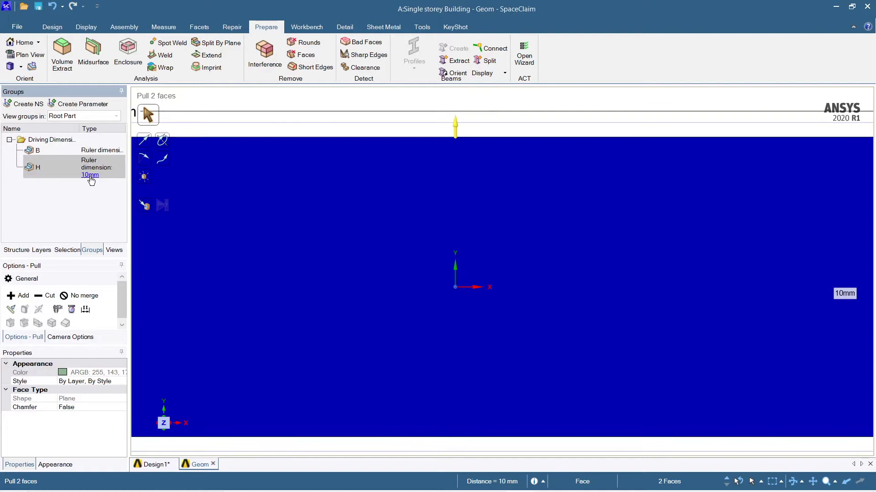
Step: Set the column profile's height dimension H to 450 mm and return to the frame design
{"action": "left_click", "coordinate": [90, 176]}
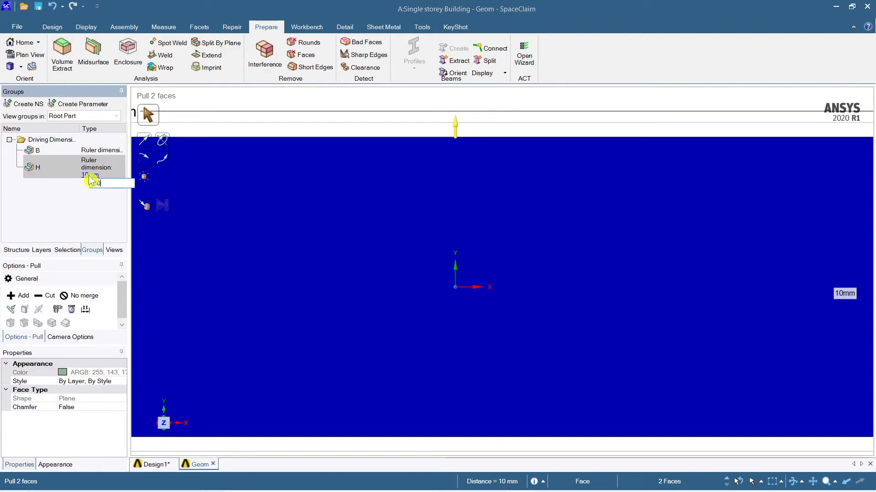
{"action": "scroll", "coordinate": [487, 262], "scroll_direction": "down", "scroll_amount": 7}
{"action": "scroll", "coordinate": [487, 262], "scroll_direction": "up", "scroll_amount": 5}
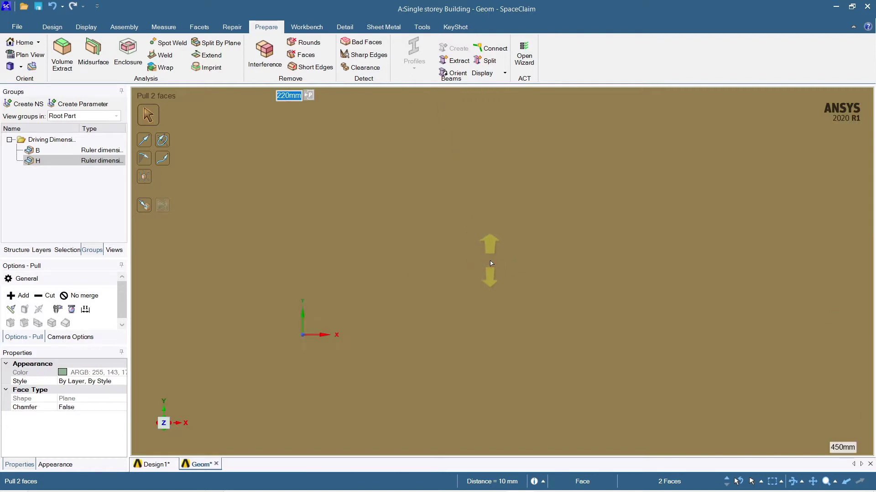
{"action": "scroll", "coordinate": [493, 264], "scroll_direction": "down", "scroll_amount": 5}
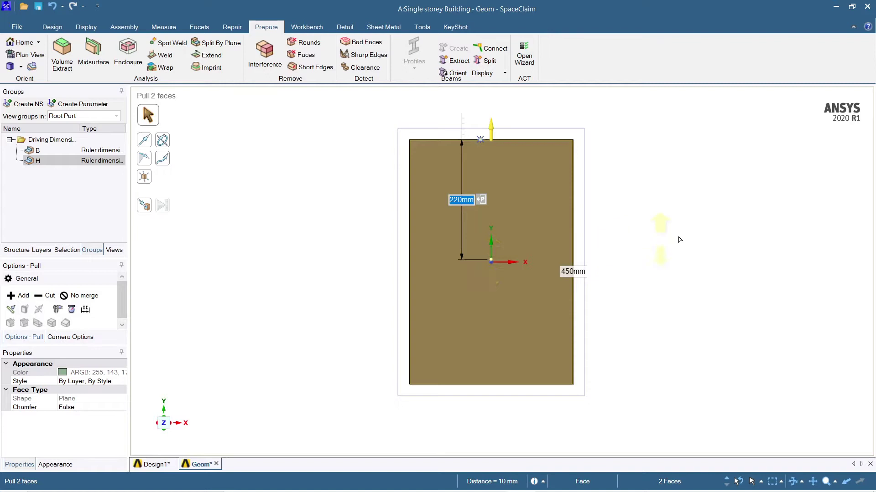
{"action": "scroll", "coordinate": [686, 237], "scroll_direction": "down", "scroll_amount": 1}
{"action": "middle_click_drag", "start_coordinate": [685, 237], "coordinate": [639, 265], "text": "shift"}
{"action": "left_click", "coordinate": [468, 268]}
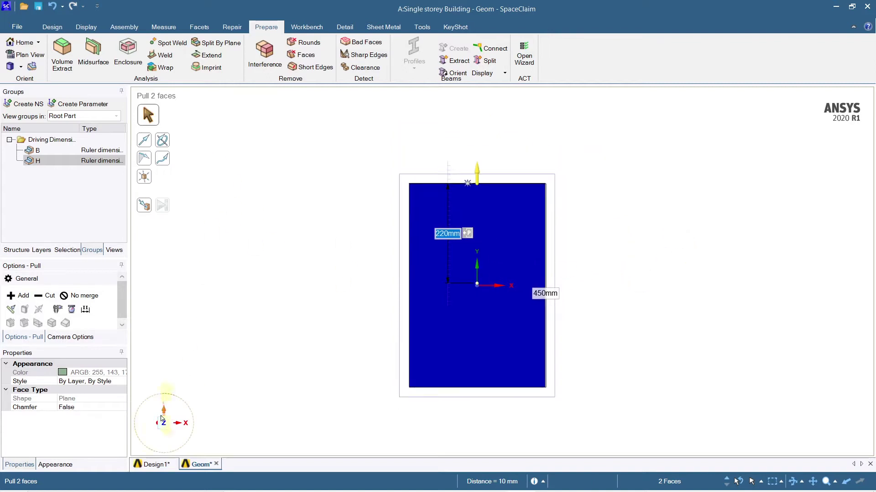
{"action": "left_click", "coordinate": [152, 465]}
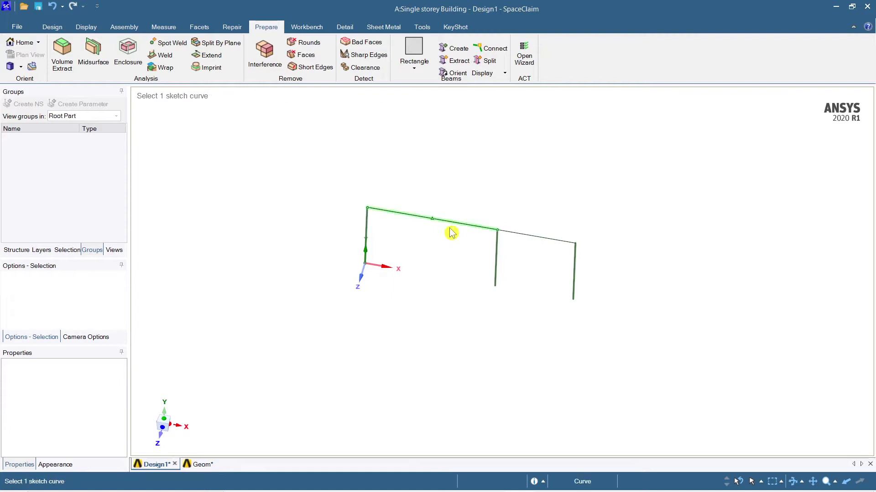
Step: Create beams from the two horizontal roof line segments using a new solid rectangular profile
{"action": "left_click", "coordinate": [478, 229]}
{"action": "left_click", "coordinate": [478, 230], "text": "ctrl"}
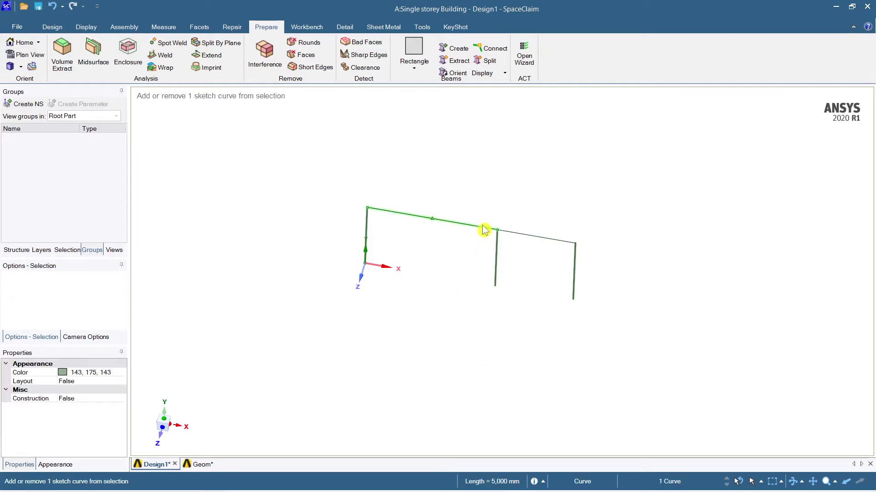
{"action": "left_click", "coordinate": [524, 236], "text": "ctrl"}
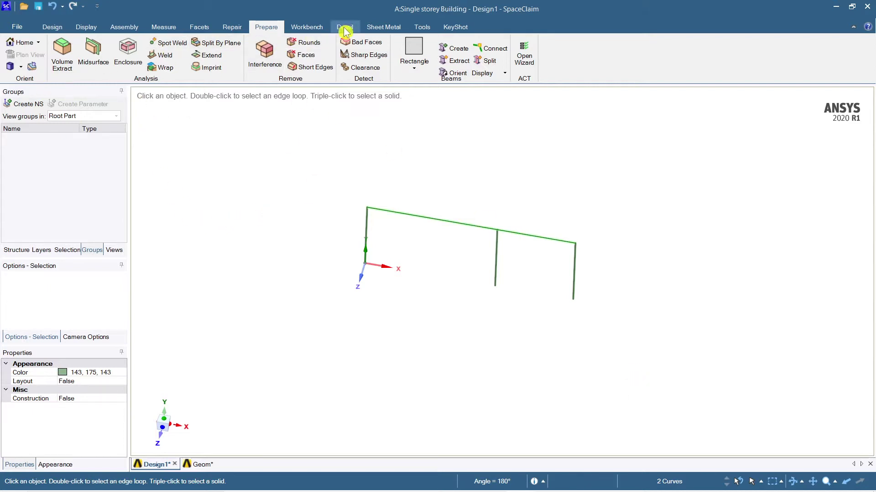
{"action": "left_click", "coordinate": [414, 70]}
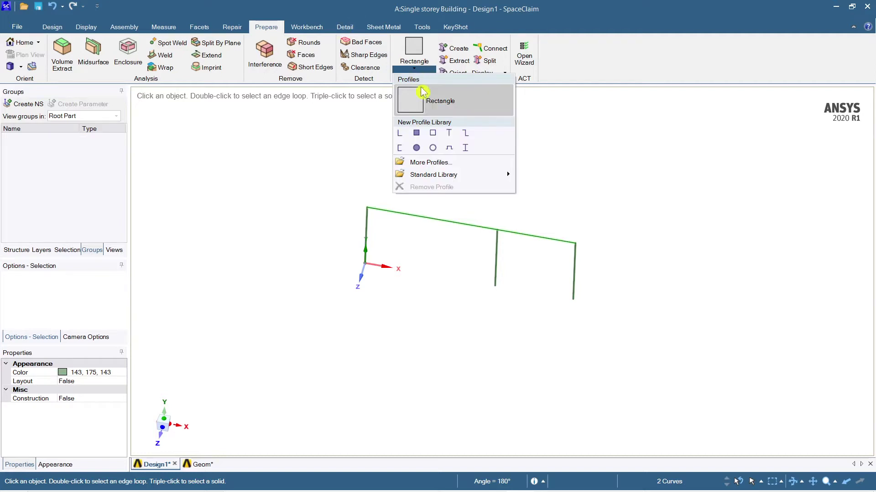
{"action": "left_click", "coordinate": [419, 132]}
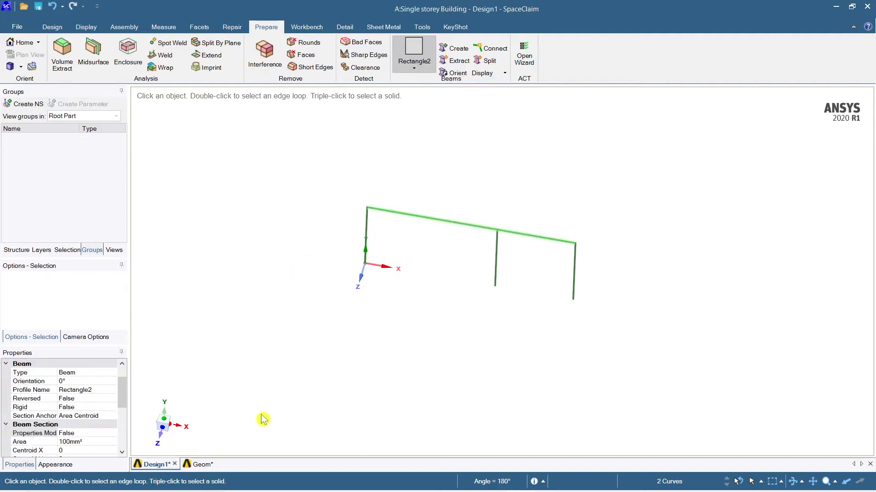
Step: Open the roof beams' Rectangle2 profile for editing and set its width dimension B to 230 mm
{"action": "left_click", "coordinate": [17, 250]}
{"action": "double_click", "coordinate": [59, 122]}
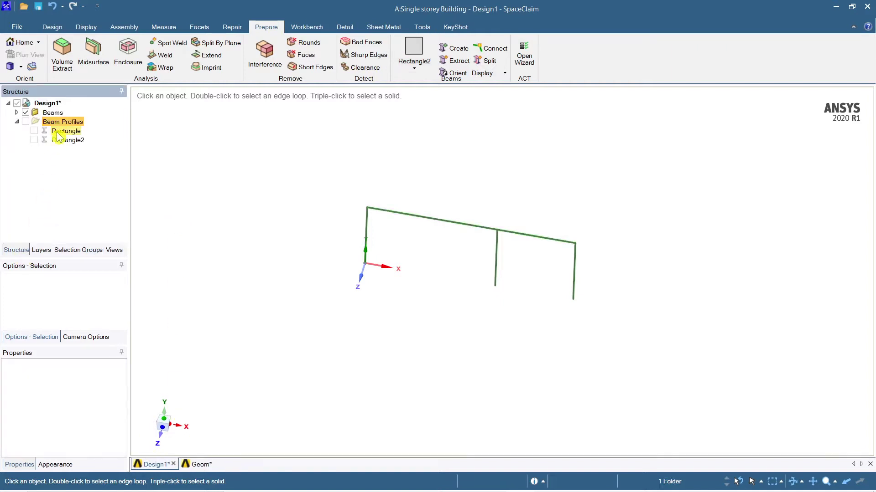
{"action": "left_click", "coordinate": [61, 142]}
{"action": "right_click", "coordinate": [61, 141]}
{"action": "left_click", "coordinate": [75, 143]}
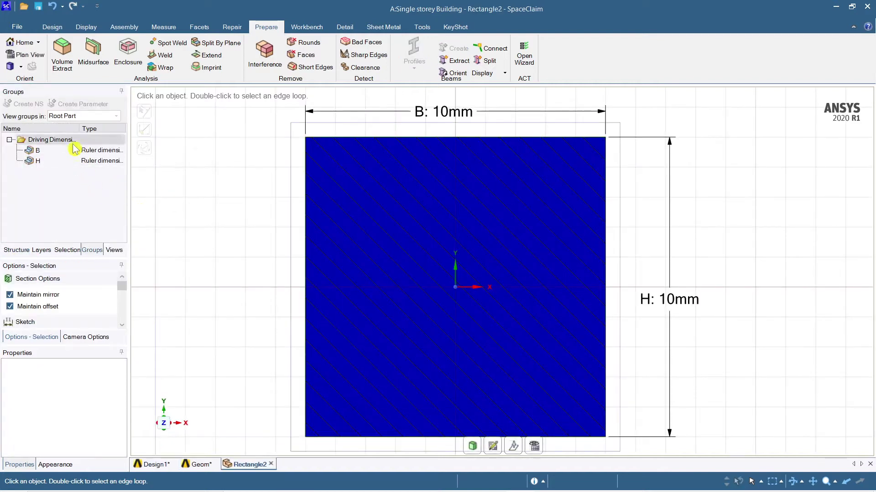
{"action": "left_click", "coordinate": [78, 154]}
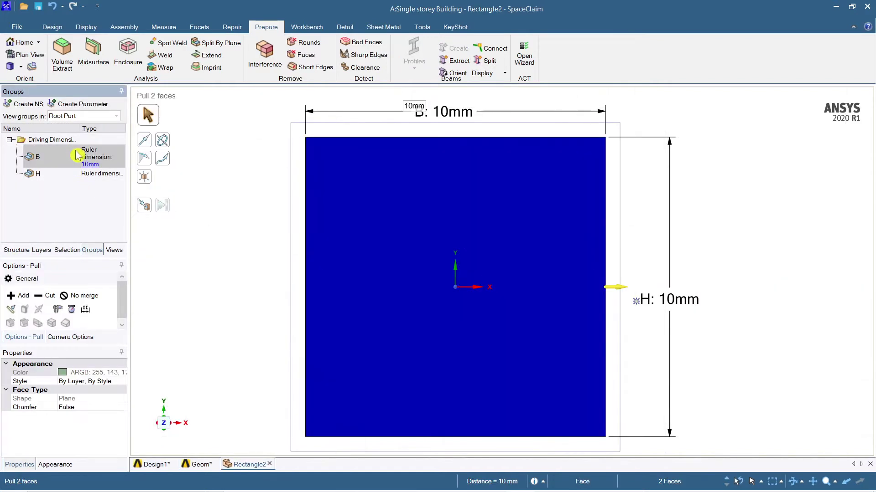
{"action": "left_click", "coordinate": [89, 173]}
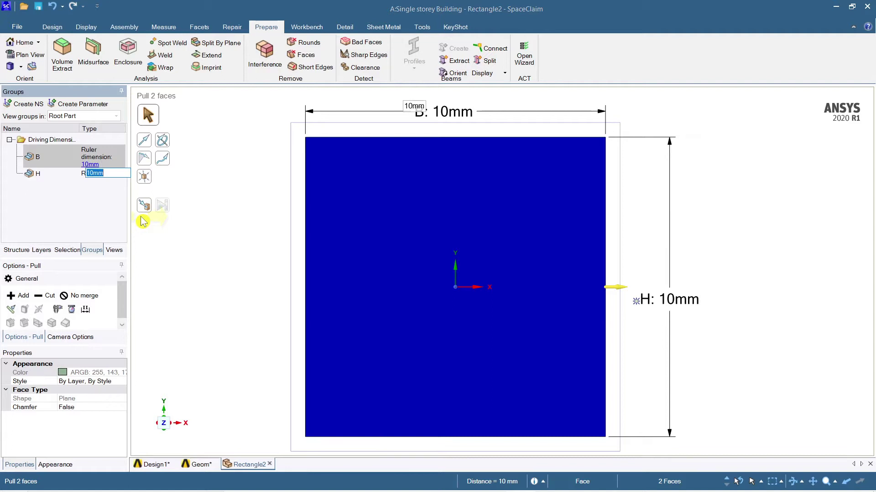
{"action": "type", "text": "230"}
{"action": "key", "text": "Return"}
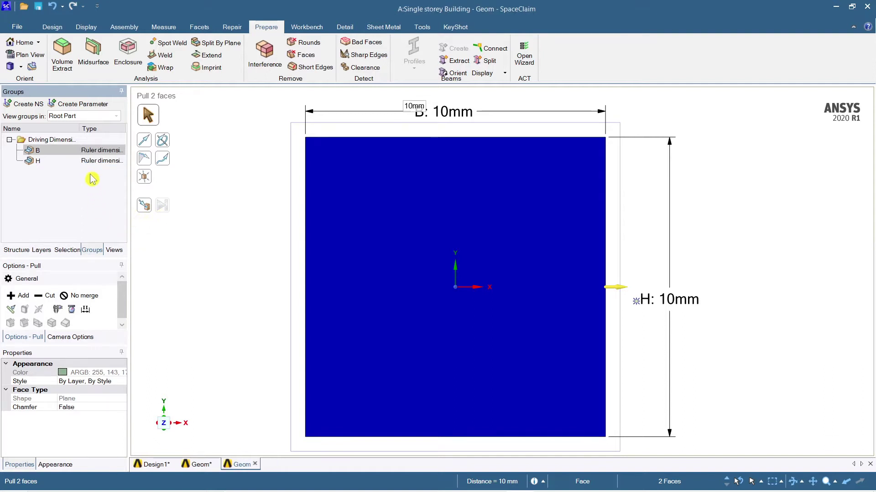
Step: Set the roof beam profile's height dimension H to 300 mm and return to the frame design
{"action": "left_click", "coordinate": [94, 163]}
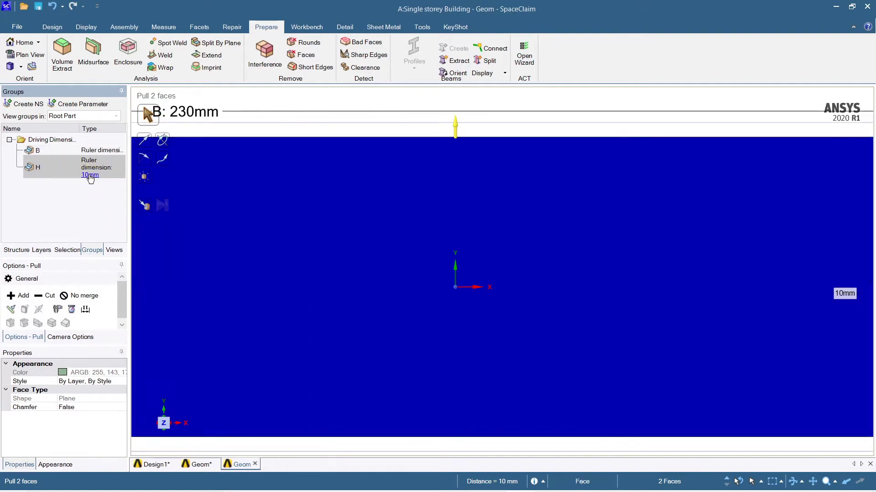
{"action": "left_click", "coordinate": [90, 176]}
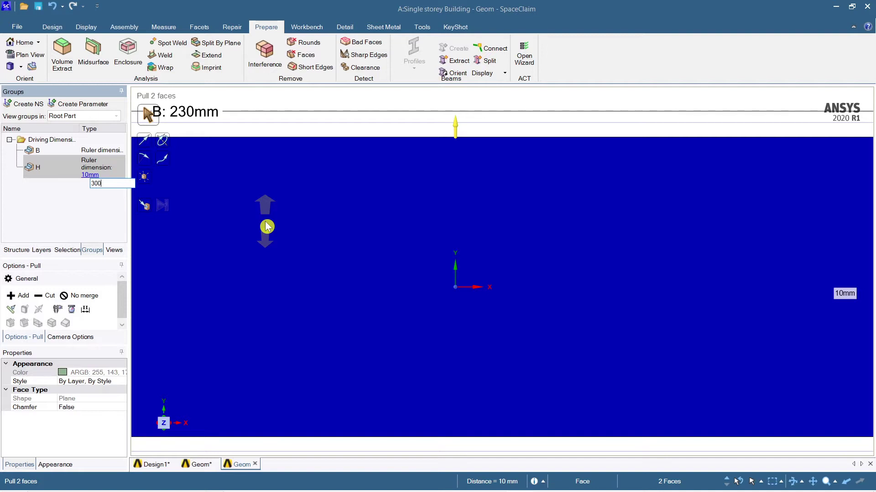
{"action": "key", "text": "Return"}
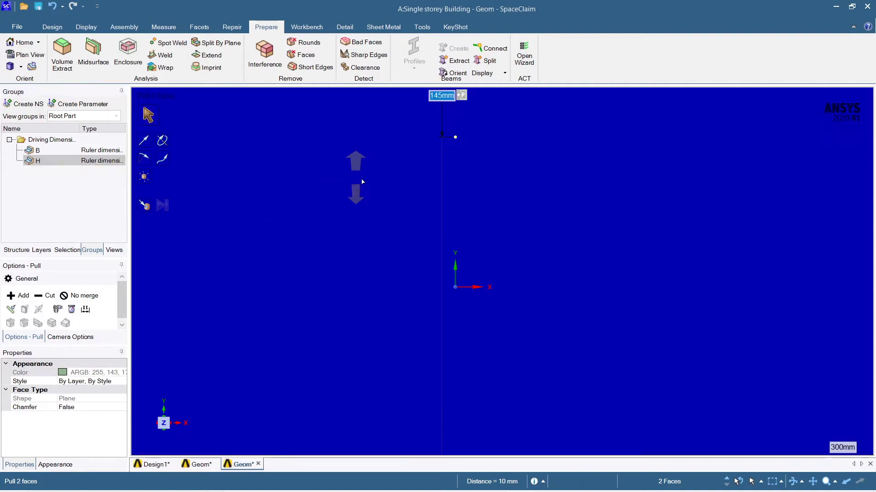
{"action": "scroll", "coordinate": [450, 319], "scroll_direction": "down", "scroll_amount": 1}
{"action": "scroll", "coordinate": [450, 318], "scroll_direction": "up", "scroll_amount": 7}
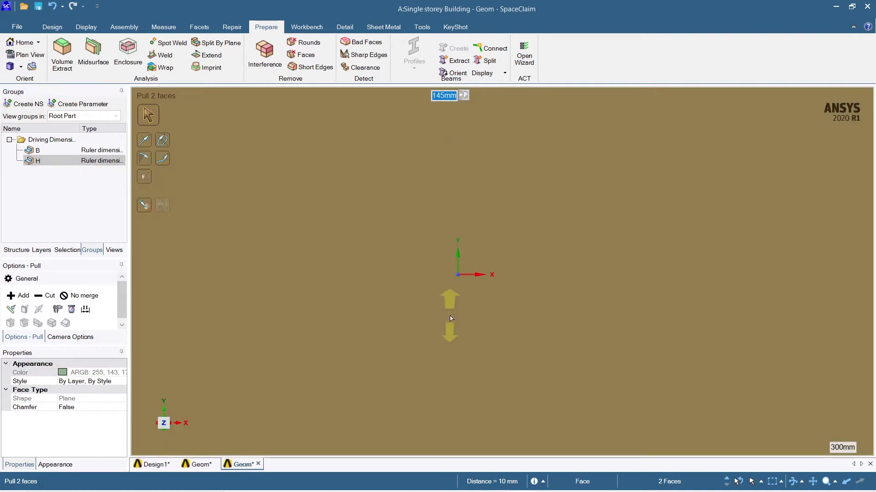
{"action": "scroll", "coordinate": [450, 318], "scroll_direction": "up", "scroll_amount": 10}
{"action": "scroll", "coordinate": [450, 319], "scroll_direction": "down", "scroll_amount": 9}
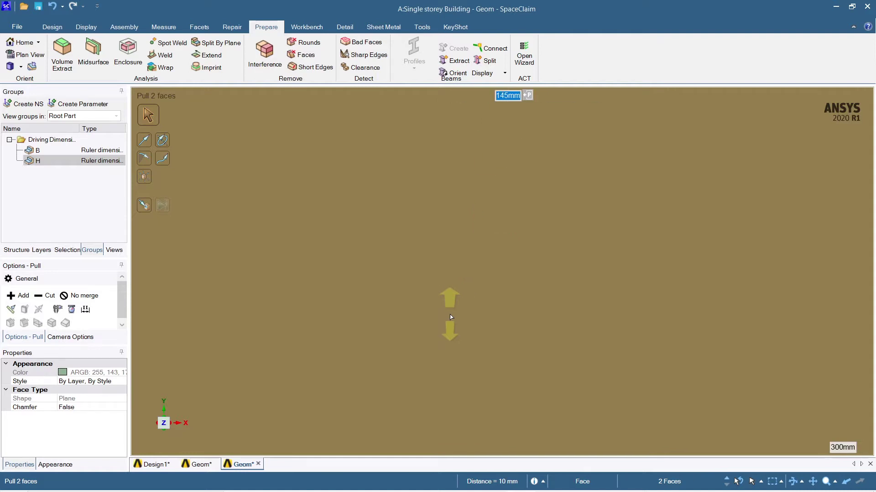
{"action": "left_click", "coordinate": [153, 464]}
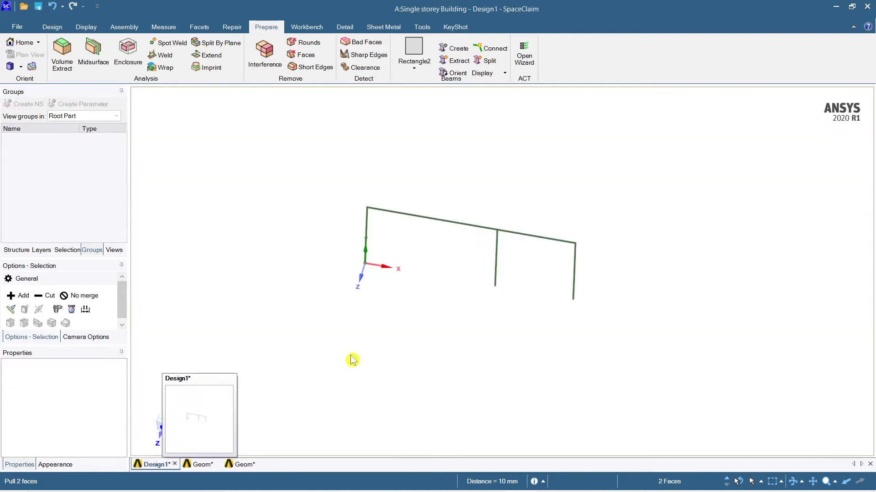
{"action": "scroll", "coordinate": [543, 233], "scroll_direction": "up", "scroll_amount": 1}
{"action": "left_click", "coordinate": [412, 71]}
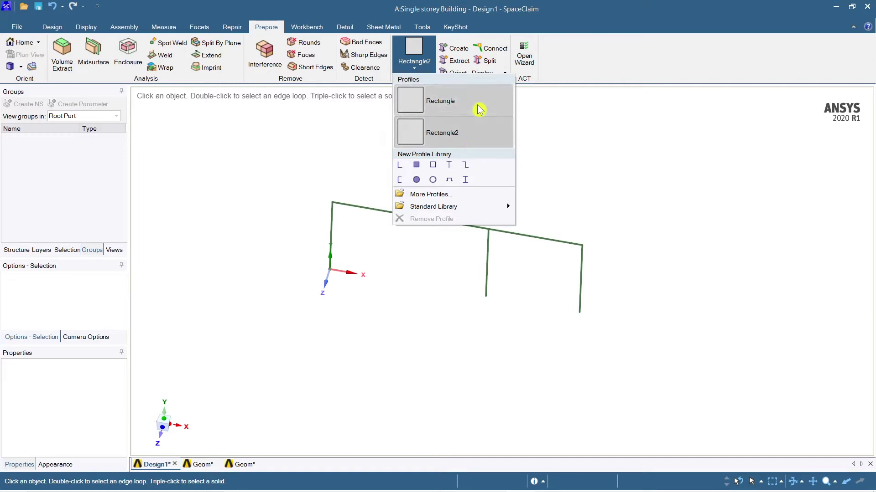
{"action": "left_click", "coordinate": [601, 191]}
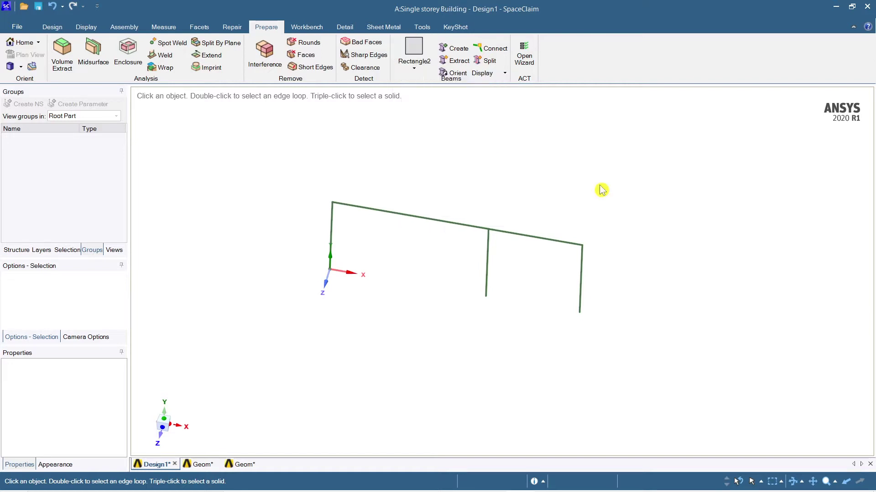
Step: Select all five beams of the frame and start a one-dimensional linear pattern of them
{"action": "middle_click_drag", "start_coordinate": [649, 307], "coordinate": [676, 356], "text": "ctrl"}
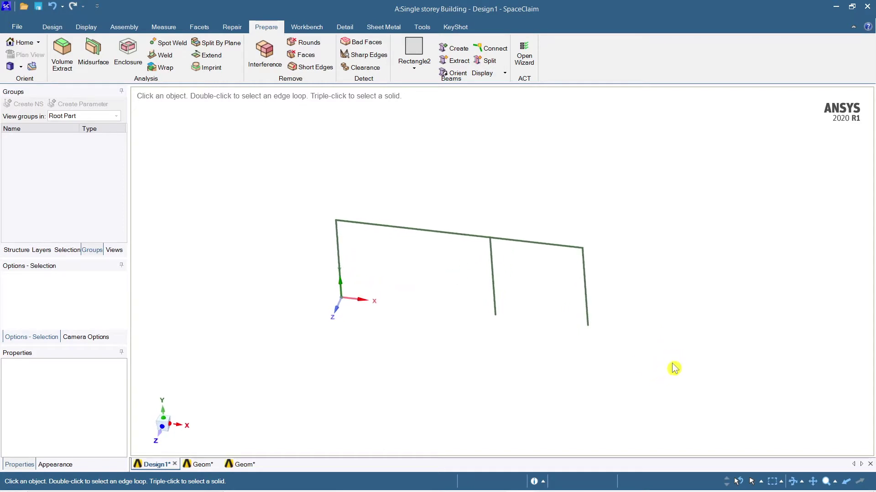
{"action": "left_click_drag", "start_coordinate": [328, 177], "coordinate": [281, 159]}
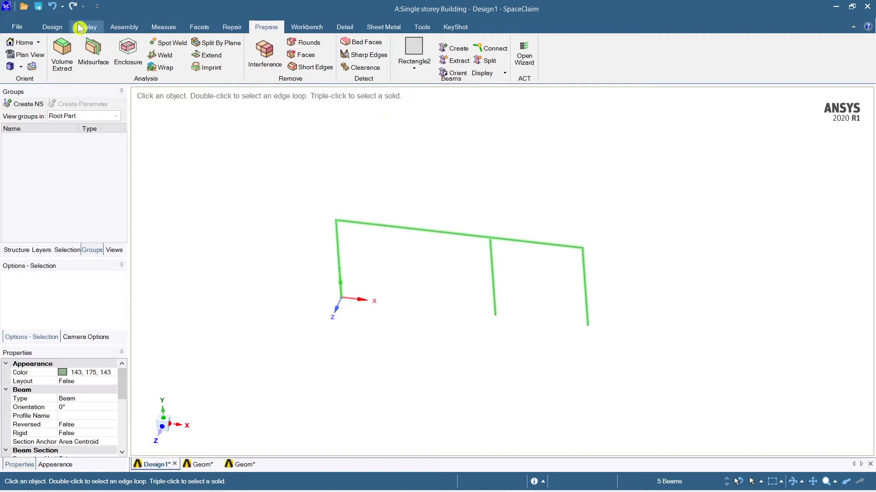
{"action": "left_click", "coordinate": [52, 27]}
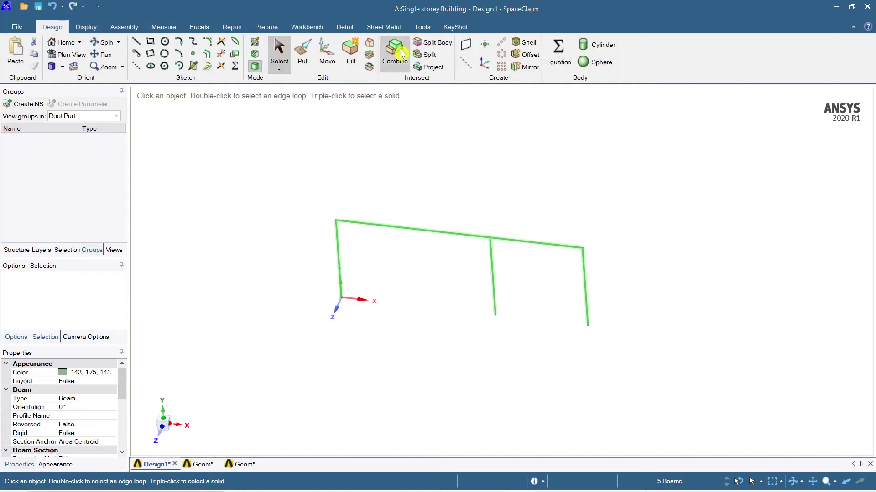
{"action": "left_click", "coordinate": [502, 44]}
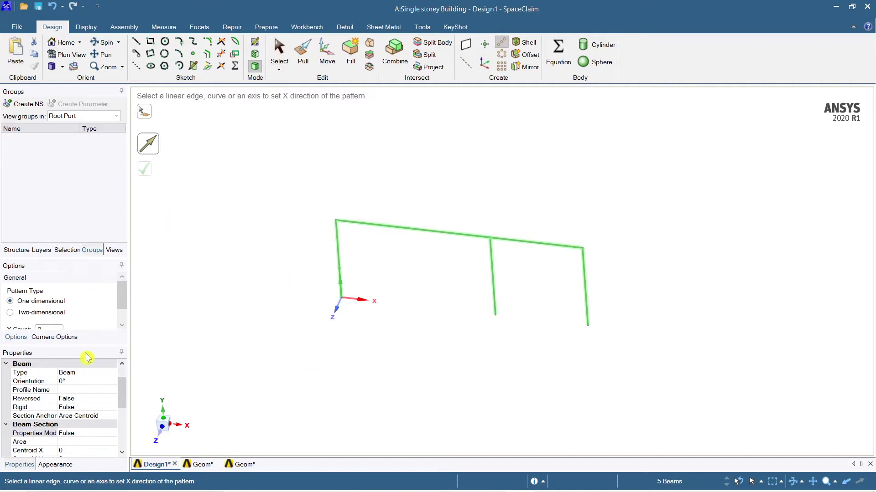
{"action": "scroll", "coordinate": [39, 306], "scroll_direction": "down", "scroll_amount": 1}
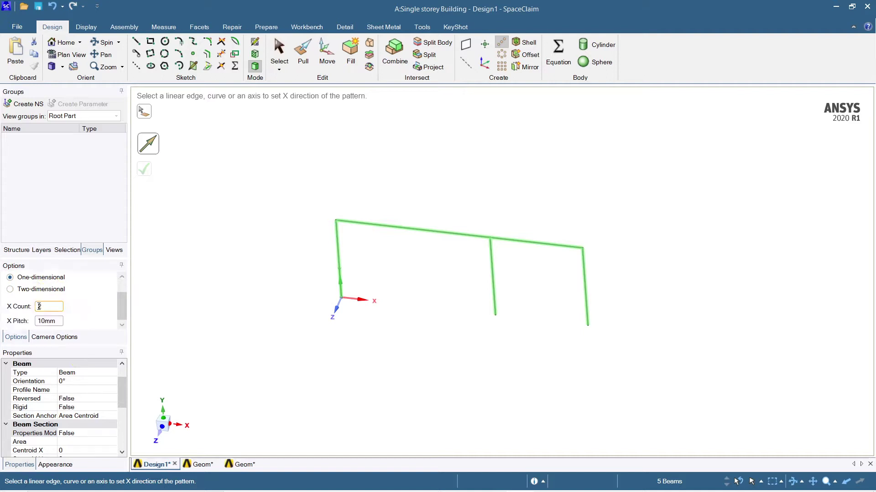
{"action": "left_click_drag", "start_coordinate": [101, 259], "coordinate": [101, 222]}
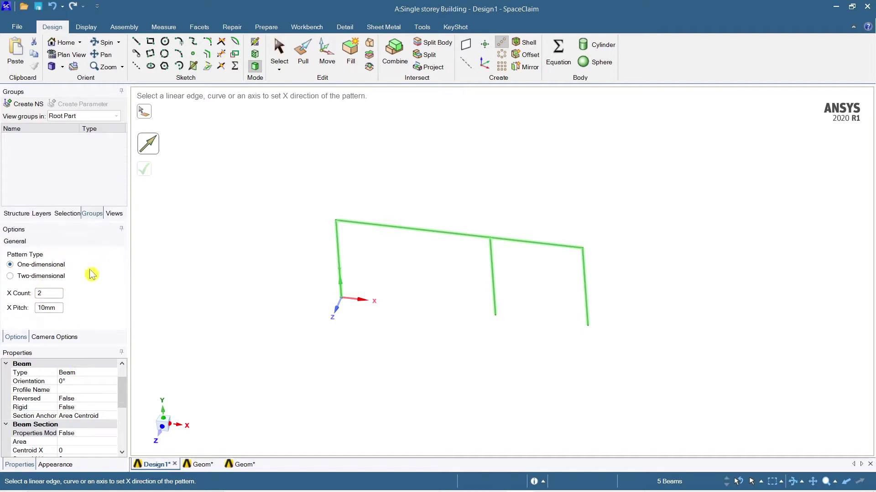
Step: Set the linear pattern to a count of 3 with a 4000 mm pitch and use the Z axis as its direction
{"action": "left_click", "coordinate": [26, 295]}
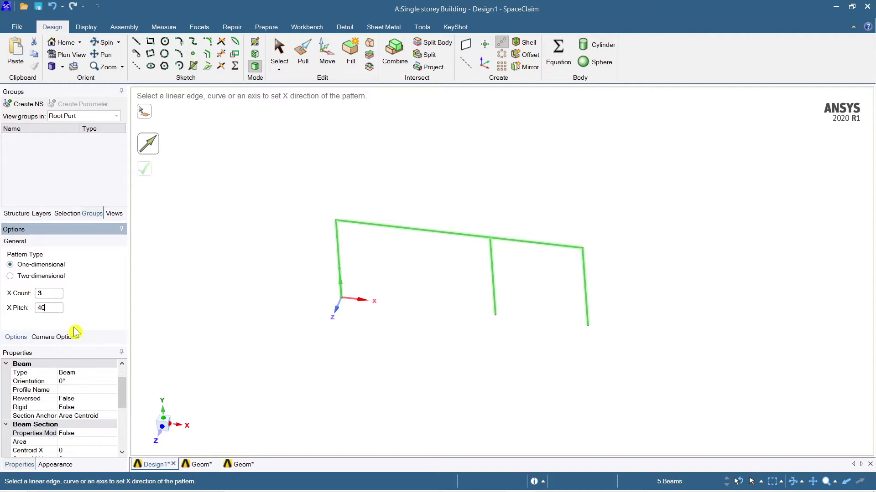
{"action": "key", "text": "Return"}
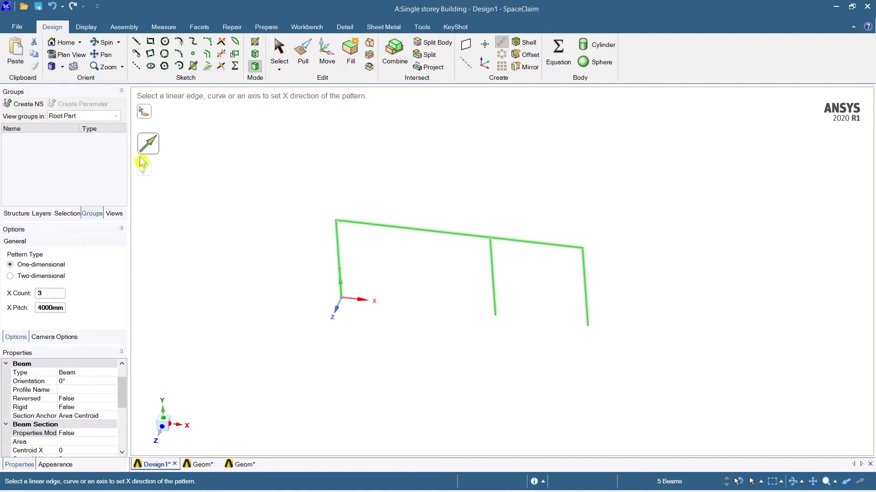
{"action": "left_click", "coordinate": [339, 314]}
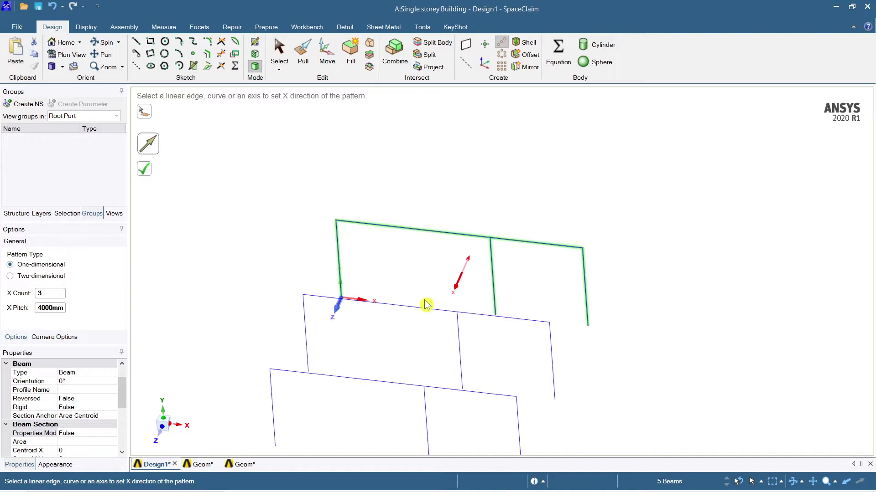
Step: Reverse the pattern so the frames repeat along negative Z, and complete it
{"action": "left_click", "coordinate": [470, 266]}
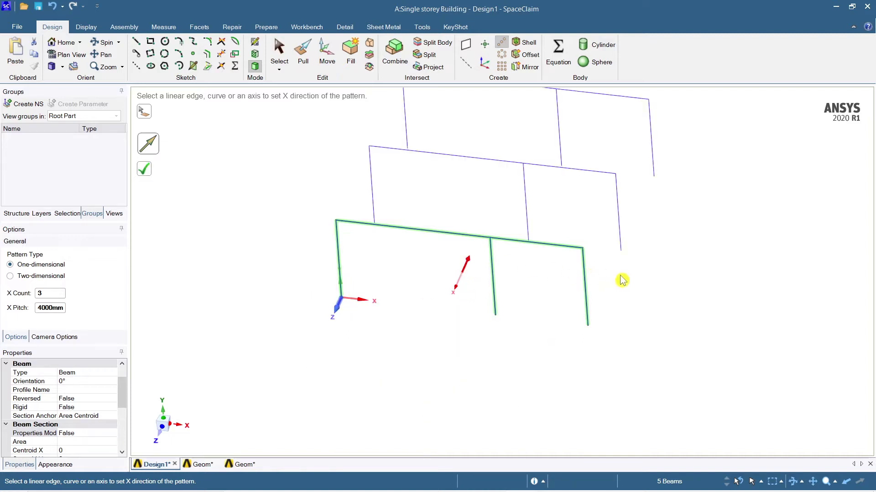
{"action": "middle_click_drag", "start_coordinate": [634, 279], "coordinate": [587, 351], "text": "shift"}
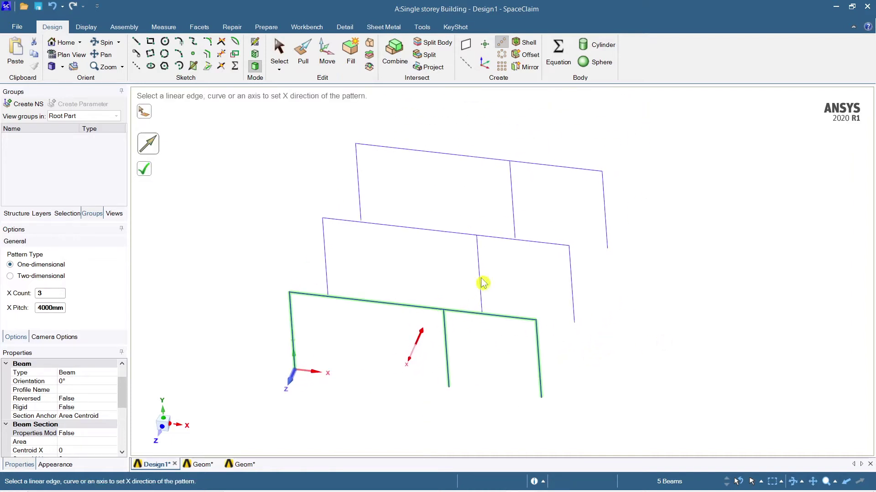
{"action": "left_click", "coordinate": [146, 174]}
{"action": "scroll", "coordinate": [262, 191], "scroll_direction": "down", "scroll_amount": 3}
{"action": "scroll", "coordinate": [299, 209], "scroll_direction": "up", "scroll_amount": 3}
{"action": "middle_click_drag", "start_coordinate": [458, 276], "coordinate": [467, 292], "text": "shift"}
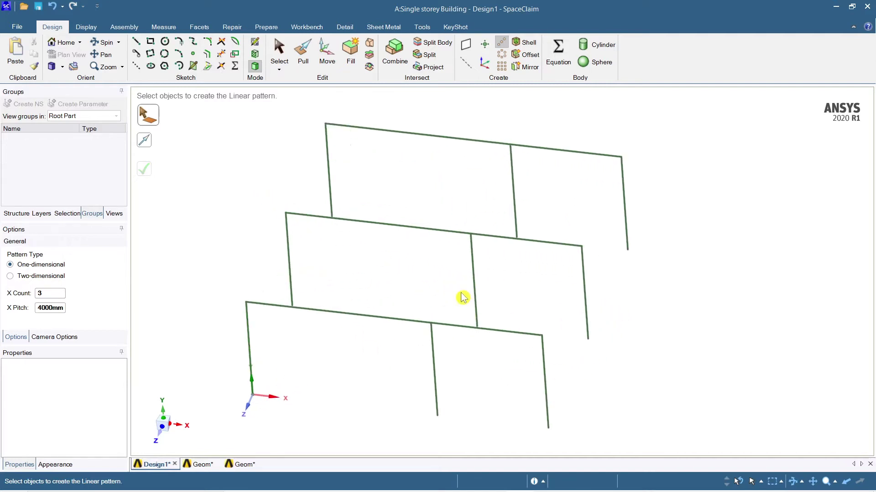
{"action": "scroll", "coordinate": [461, 299], "scroll_direction": "down", "scroll_amount": 2}
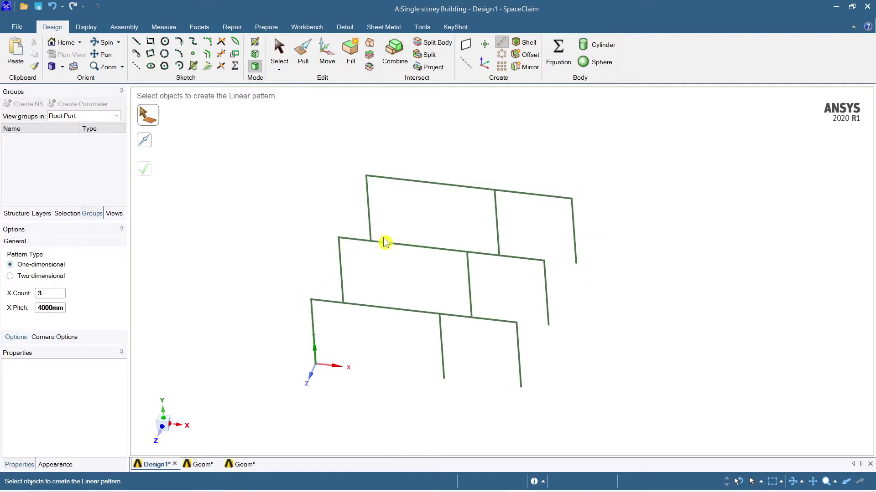
{"action": "scroll", "coordinate": [545, 316], "scroll_direction": "down", "scroll_amount": 2}
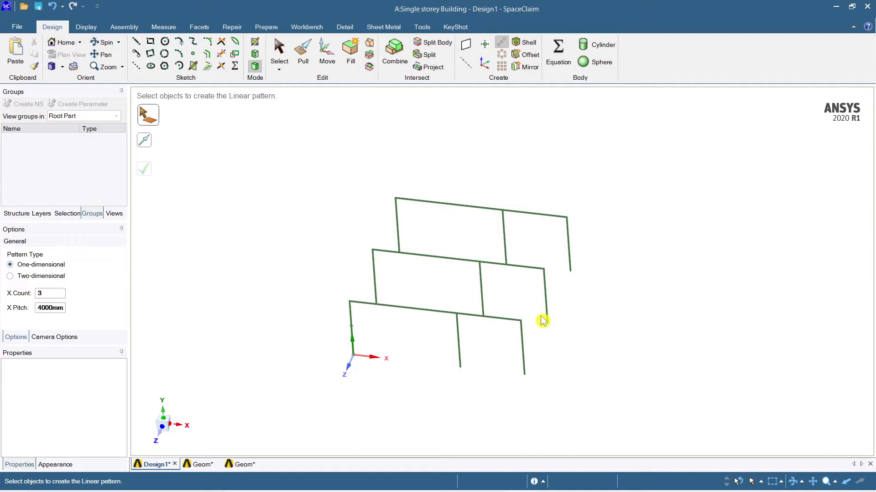
Step: Start a line sketch on the horizontal plane through the column bases
{"action": "left_click", "coordinate": [136, 41]}
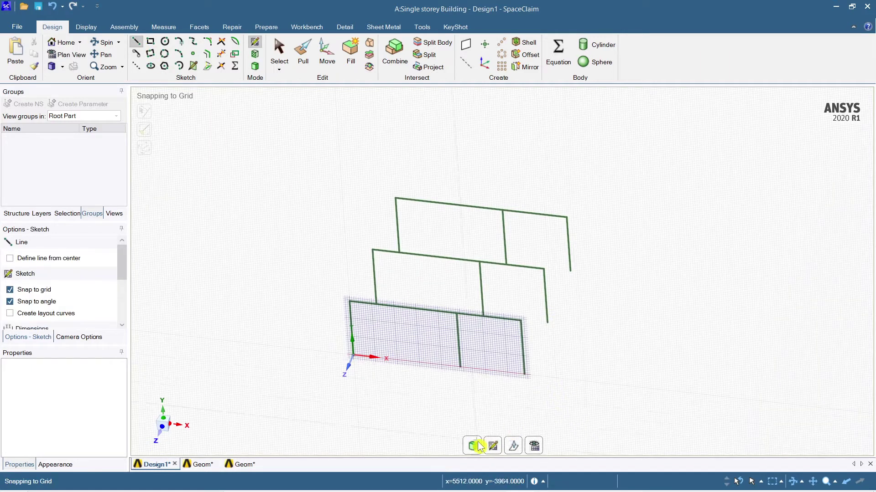
{"action": "left_click", "coordinate": [492, 446]}
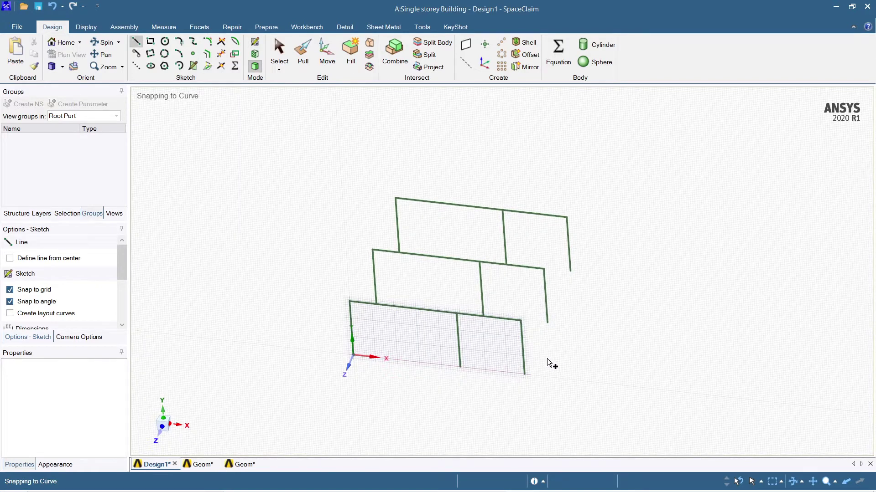
{"action": "left_click", "coordinate": [537, 379]}
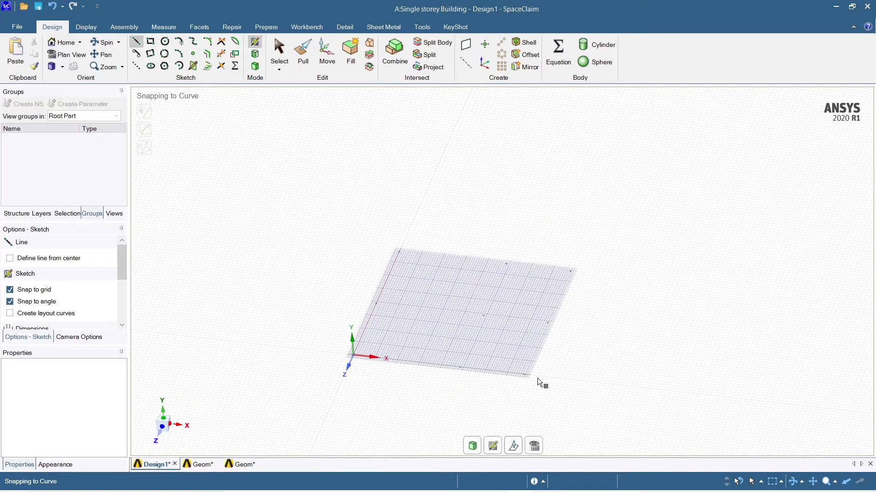
Step: Move the sketch grid 3000 mm upward to roof level
{"action": "left_click", "coordinate": [518, 446]}
{"action": "left_click_drag", "start_coordinate": [351, 328], "coordinate": [341, 297]}
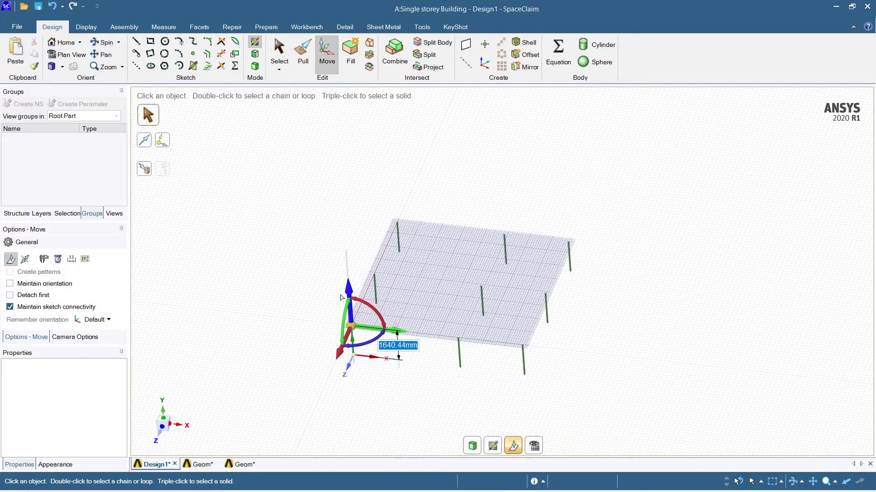
{"action": "type", "text": "3000"}
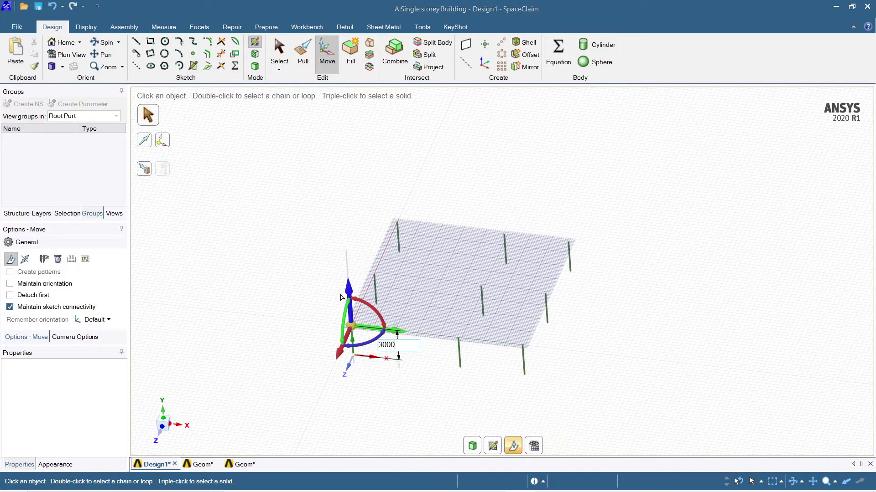
{"action": "key", "text": "Return"}
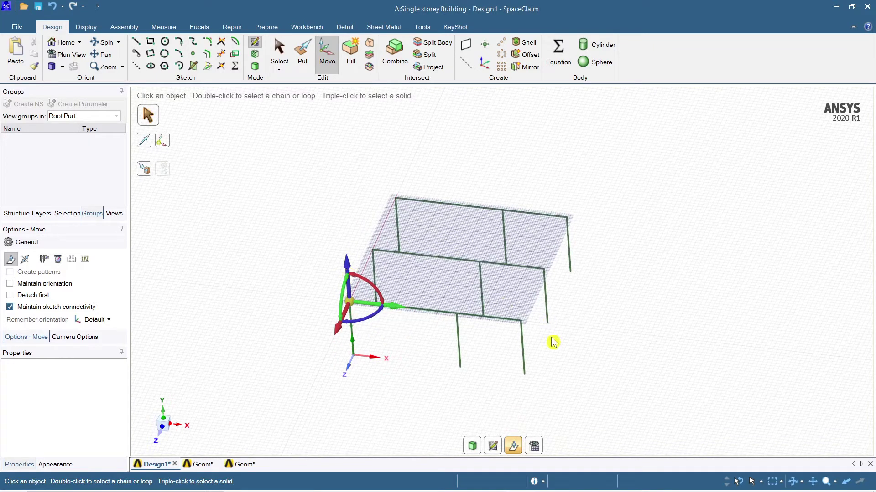
{"action": "key", "text": "Escape"}
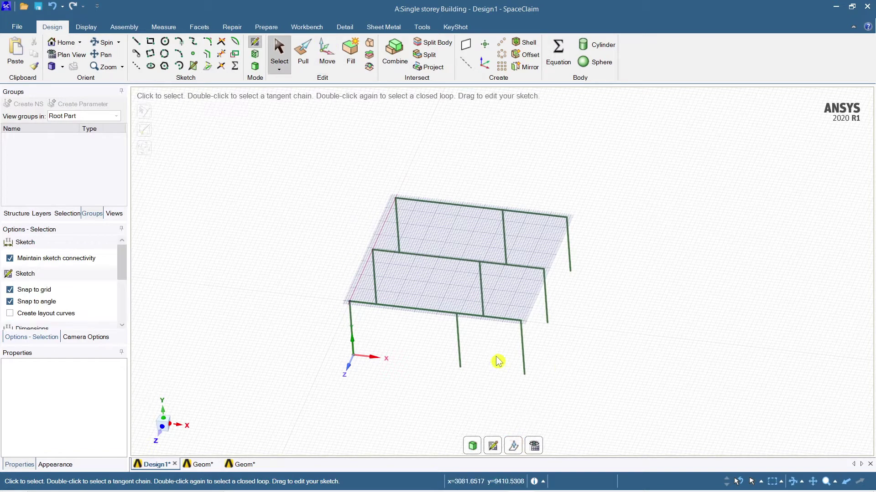
Step: Sketch two connected lines joining the tops of the three outer columns on the coordinate origin's side
{"action": "left_click", "coordinate": [135, 41]}
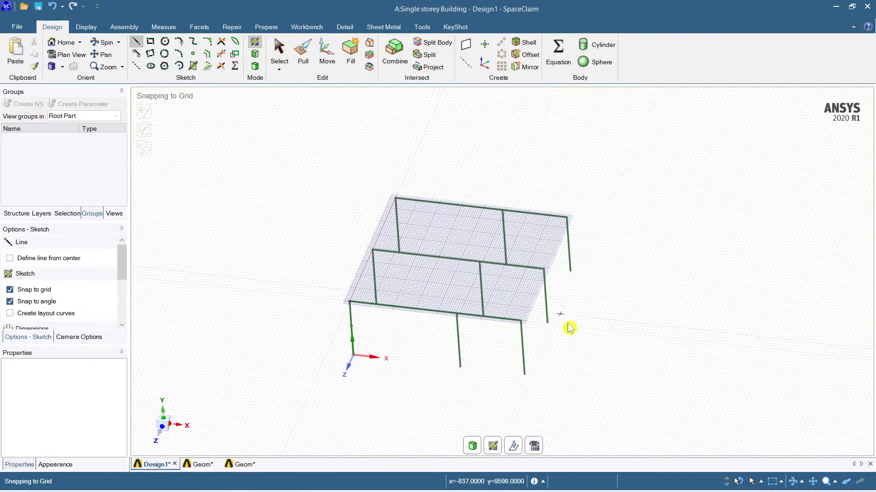
{"action": "mouse_move", "coordinate": [606, 360]}
{"action": "middle_mouse_down", "text": "shift"}
{"action": "mouse_move", "coordinate": [578, 381]}
{"action": "mouse_move", "coordinate": [584, 354]}
{"action": "middle_mouse_up", "text": "shift"}
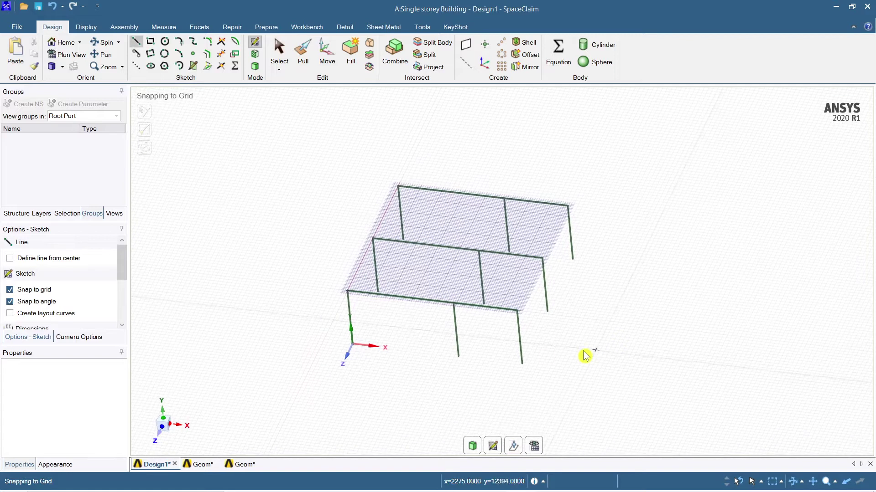
{"action": "left_click", "coordinate": [347, 292]}
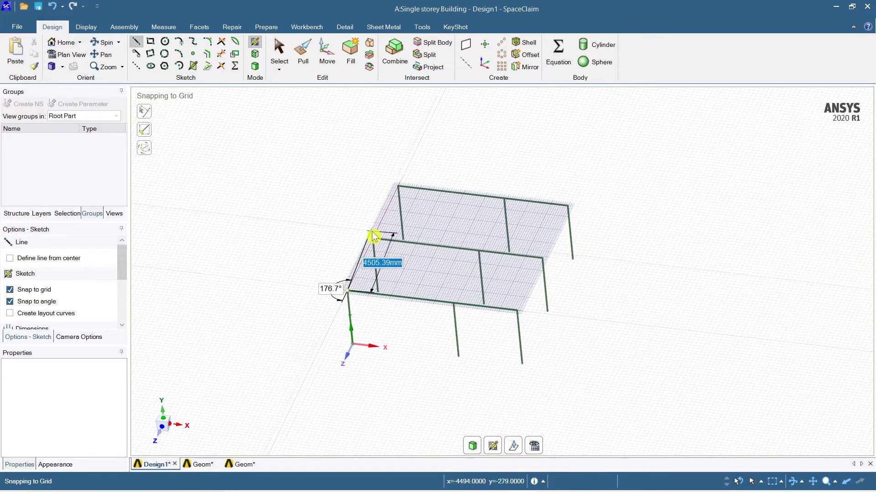
{"action": "left_click", "coordinate": [373, 240]}
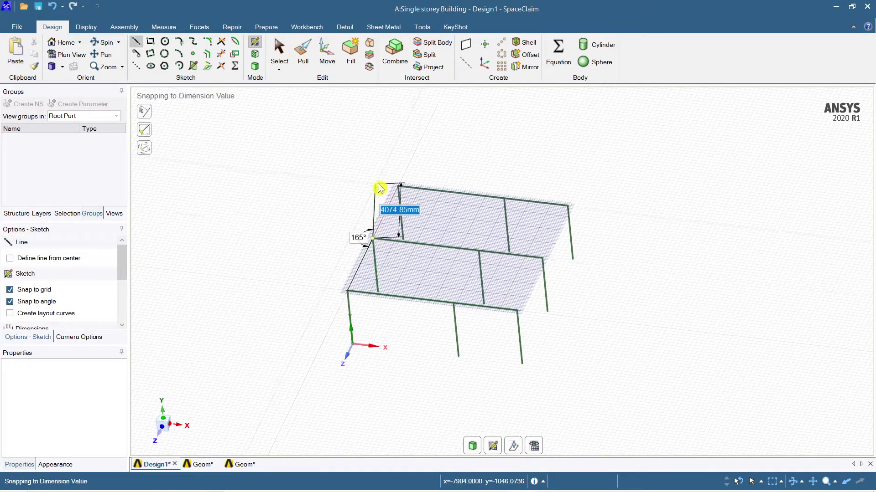
{"action": "double_click", "coordinate": [400, 192]}
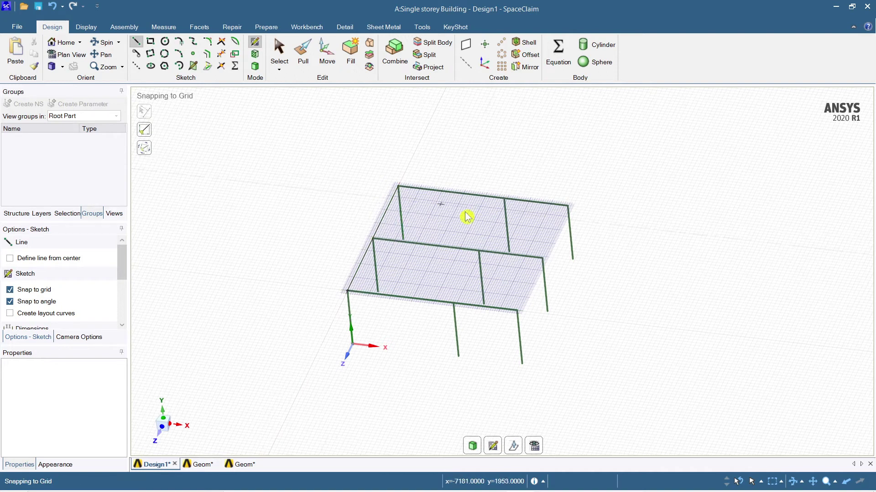
Step: Sketch lines linking the three frames at the middle column tops and at the far outer column tops, and end the sketch
{"action": "left_click", "coordinate": [454, 305]}
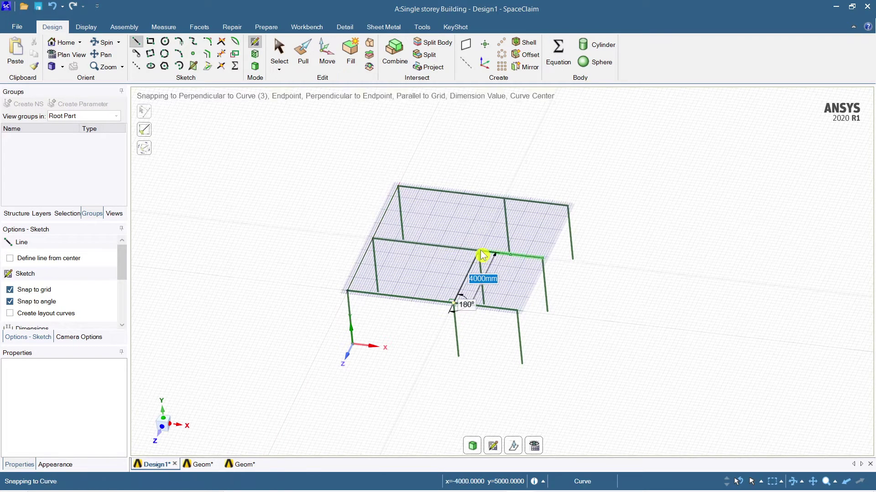
{"action": "double_click", "coordinate": [502, 201]}
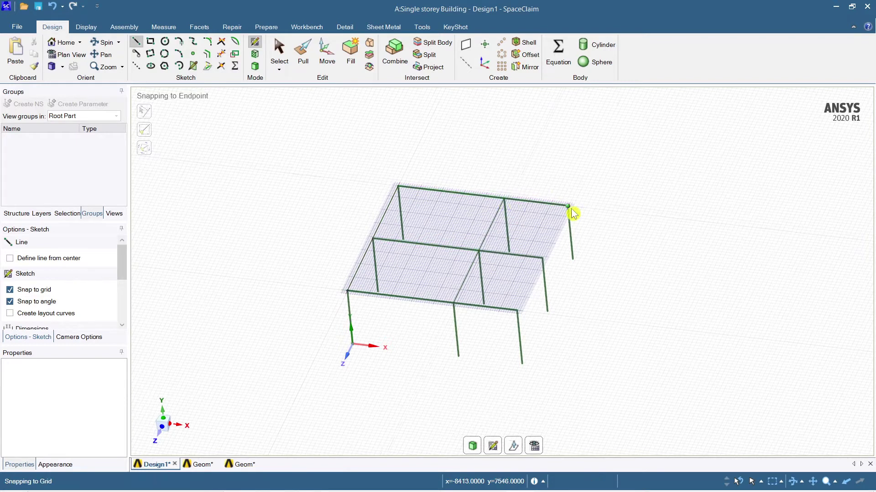
{"action": "left_click", "coordinate": [517, 310]}
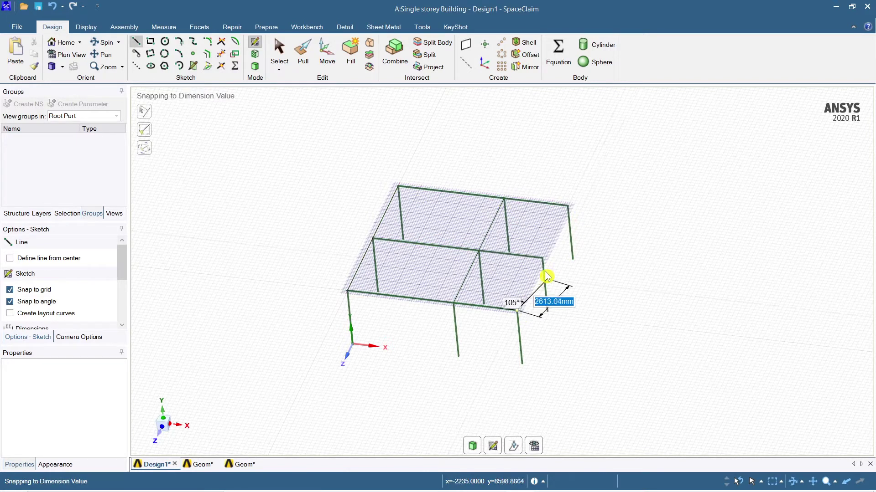
{"action": "left_click", "coordinate": [542, 258]}
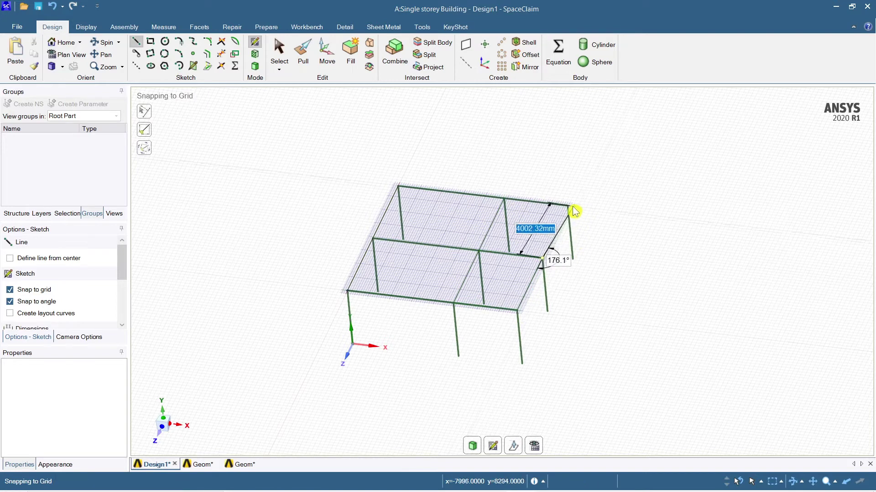
{"action": "left_click", "coordinate": [568, 206]}
{"action": "key", "text": "Escape"}
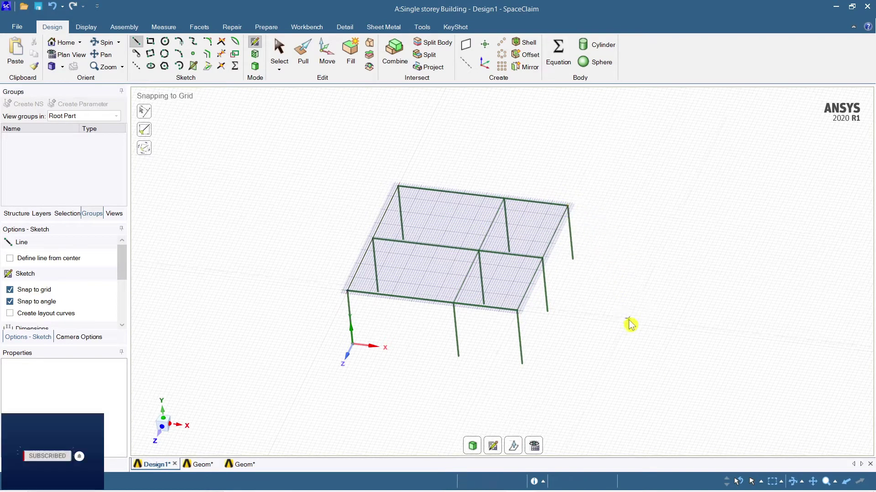
{"action": "key", "text": "Escape"}
{"action": "left_click", "coordinate": [473, 446]}
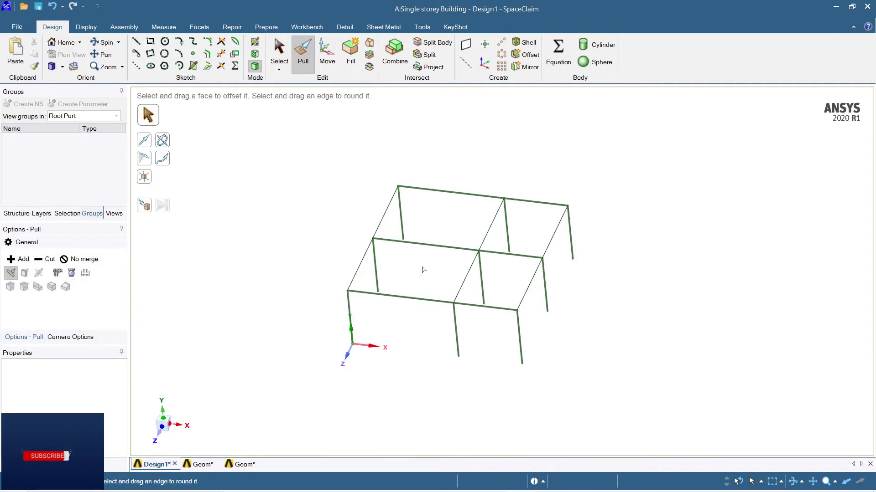
Step: Create beams with the existing Rectangle2 profile from the six roof lines that connect the frames
{"action": "key", "text": "s"}
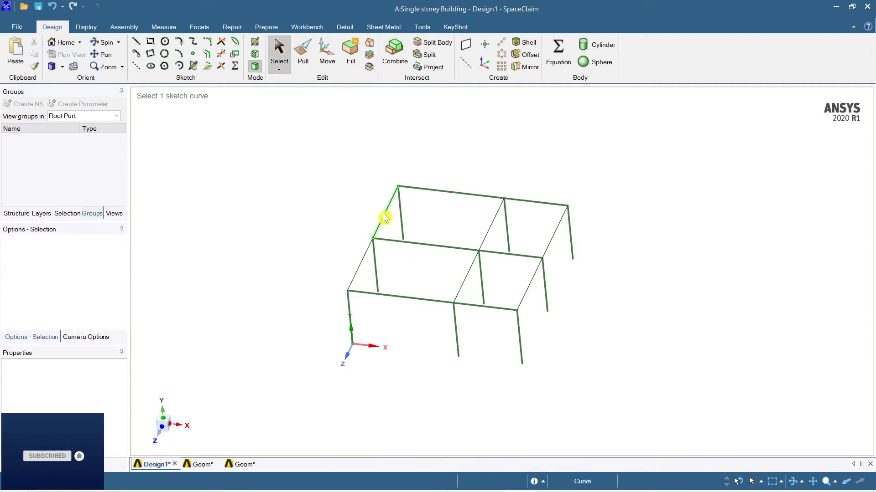
{"action": "left_click", "coordinate": [382, 227], "text": "ctrl"}
{"action": "left_click", "coordinate": [367, 251], "text": "ctrl"}
{"action": "left_click", "coordinate": [466, 278], "text": "ctrl"}
{"action": "left_click", "coordinate": [530, 283], "text": "ctrl"}
{"action": "left_click", "coordinate": [548, 249], "text": "ctrl"}
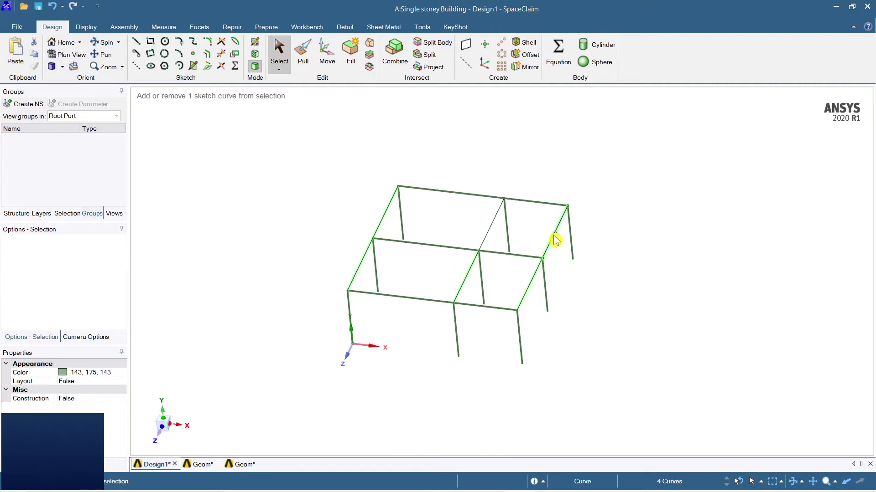
{"action": "left_click", "coordinate": [488, 230], "text": "ctrl"}
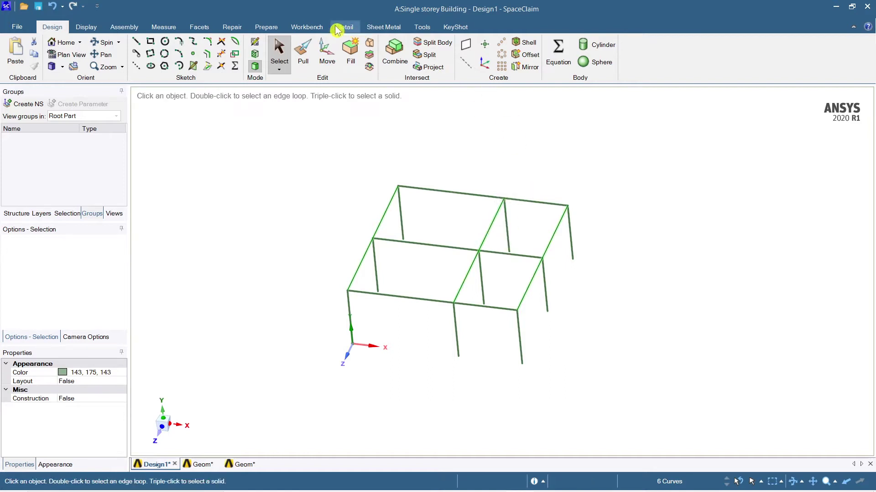
{"action": "left_click", "coordinate": [266, 27]}
{"action": "left_click", "coordinate": [414, 69]}
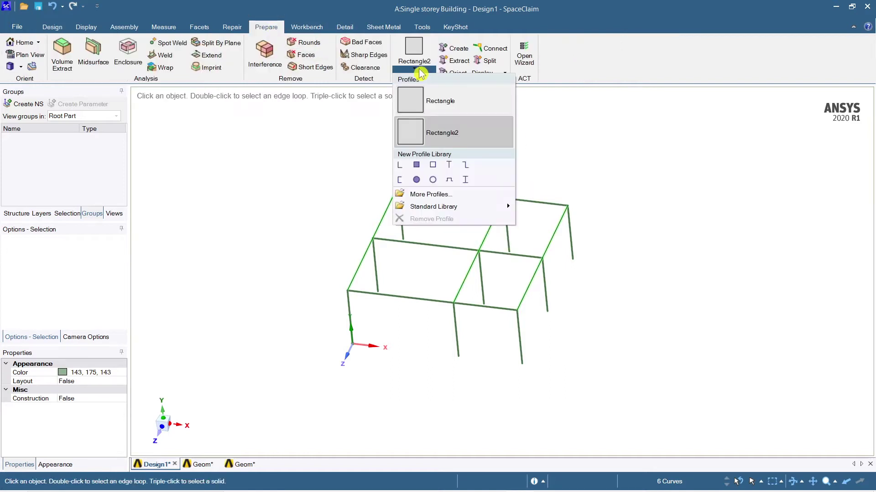
{"action": "left_click", "coordinate": [476, 136]}
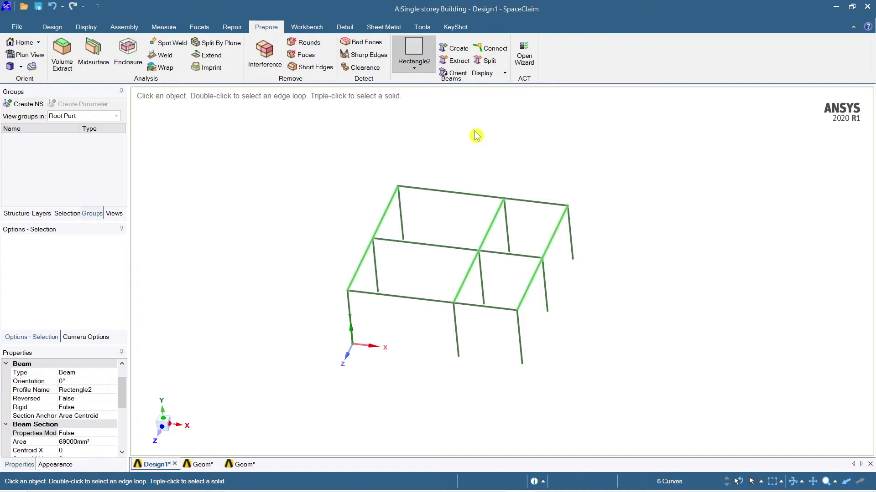
{"action": "left_click", "coordinate": [595, 160]}
{"action": "middle_click_drag", "start_coordinate": [662, 333], "coordinate": [626, 329], "text": "ctrl"}
{"action": "scroll", "coordinate": [401, 302], "scroll_direction": "down", "scroll_amount": 2}
{"action": "scroll", "coordinate": [402, 301], "scroll_direction": "up", "scroll_amount": 2}
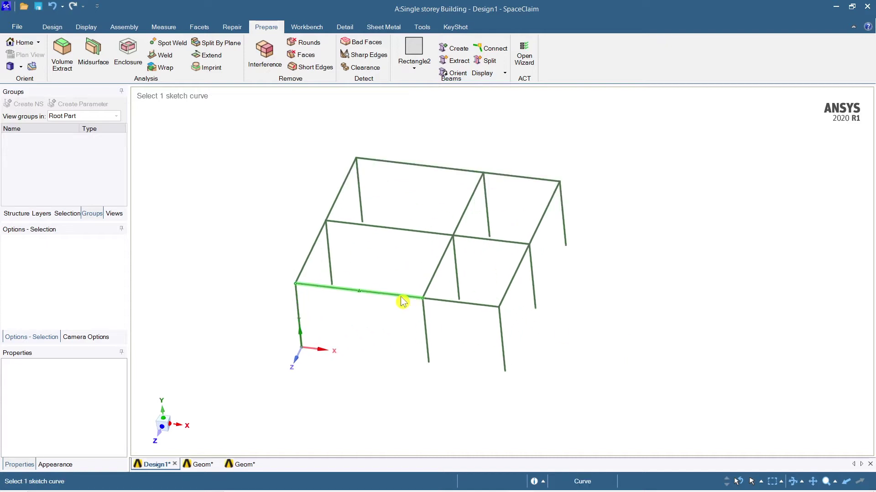
Step: Select all the beams and display them as Solid Beams to examine the cross-sections of the whole frame
{"action": "key", "text": "Escape"}
{"action": "scroll", "coordinate": [477, 307], "scroll_direction": "up", "scroll_amount": 1}
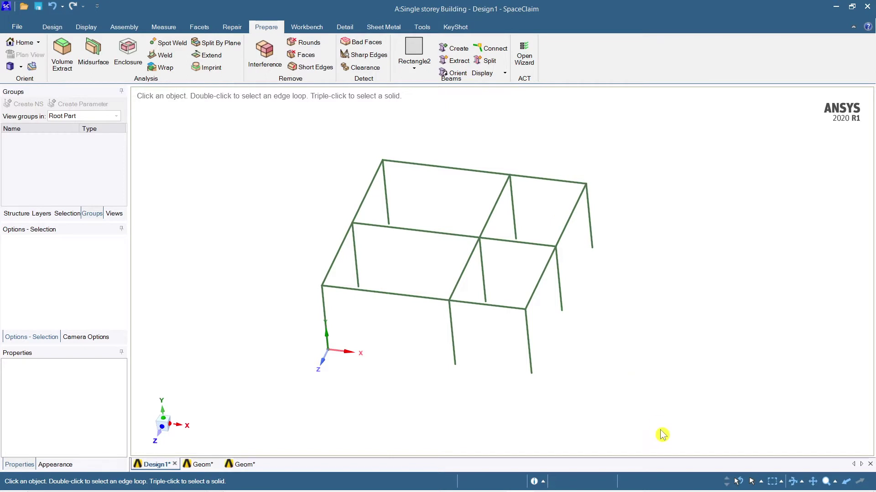
{"action": "scroll", "coordinate": [662, 435], "scroll_direction": "up", "scroll_amount": 1}
{"action": "scroll", "coordinate": [662, 435], "scroll_direction": "down", "scroll_amount": 3}
{"action": "left_click_drag", "start_coordinate": [360, 212], "coordinate": [367, 217]}
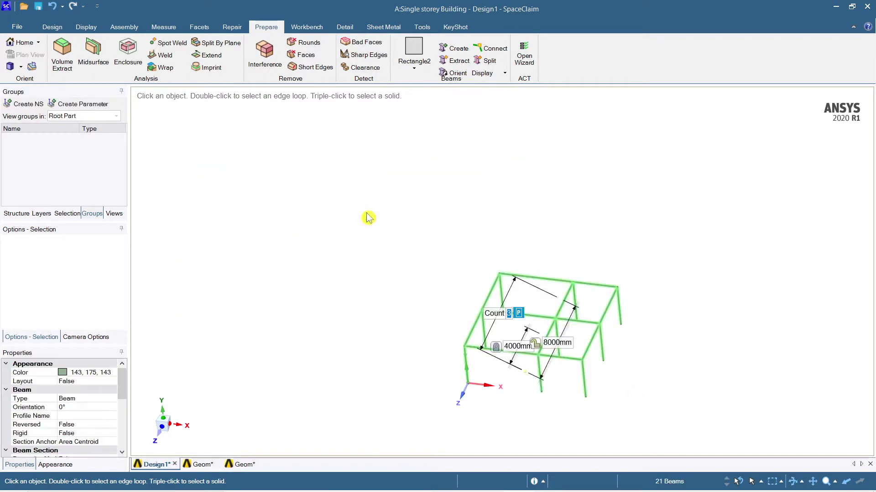
{"action": "mouse_move", "coordinate": [674, 342]}
{"action": "middle_mouse_down", "text": "shift"}
{"action": "mouse_move", "coordinate": [563, 274]}
{"action": "mouse_move", "coordinate": [547, 241]}
{"action": "mouse_move", "coordinate": [569, 223]}
{"action": "middle_mouse_up", "text": "shift"}
{"action": "left_click", "coordinate": [502, 74]}
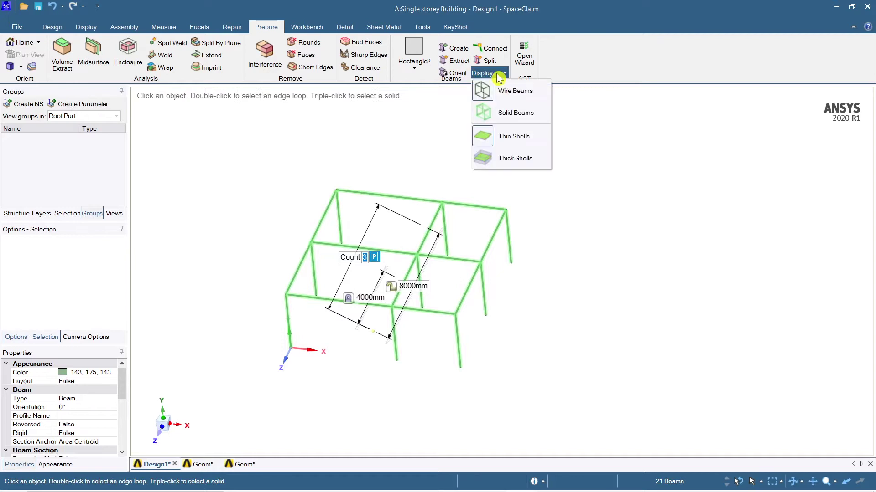
{"action": "left_click", "coordinate": [504, 114]}
{"action": "middle_click_drag", "start_coordinate": [532, 315], "coordinate": [580, 319], "text": "shift"}
{"action": "left_click", "coordinate": [688, 339]}
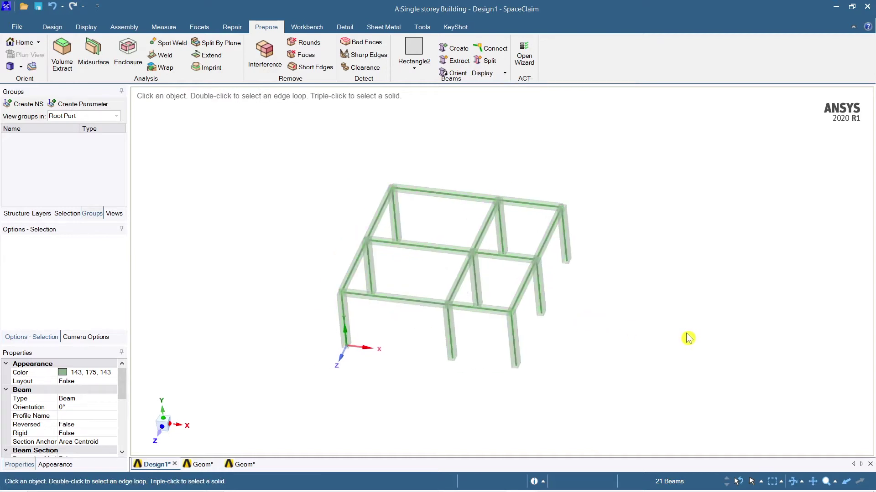
{"action": "scroll", "coordinate": [633, 352], "scroll_direction": "down", "scroll_amount": 3}
{"action": "scroll", "coordinate": [633, 352], "scroll_direction": "up", "scroll_amount": 3}
{"action": "middle_click_drag", "start_coordinate": [633, 350], "coordinate": [662, 361], "text": "shift"}
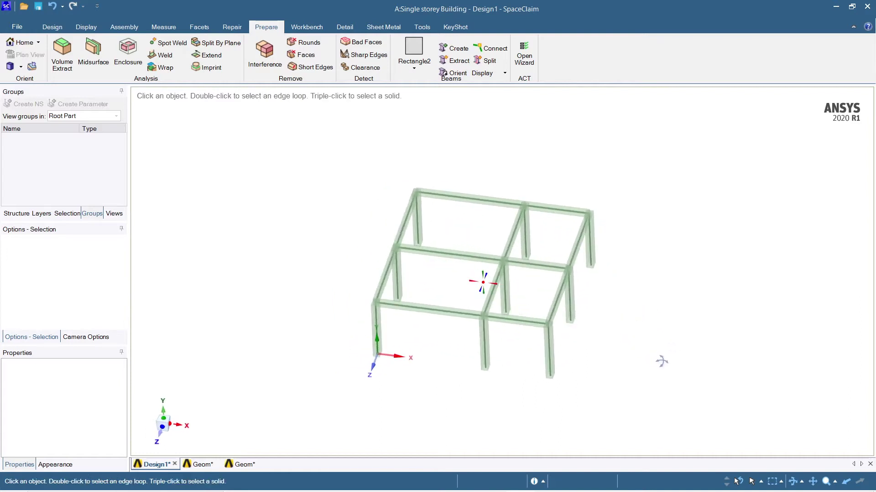
{"action": "scroll", "coordinate": [604, 307], "scroll_direction": "down", "scroll_amount": 2}
{"action": "scroll", "coordinate": [605, 308], "scroll_direction": "up", "scroll_amount": 3}
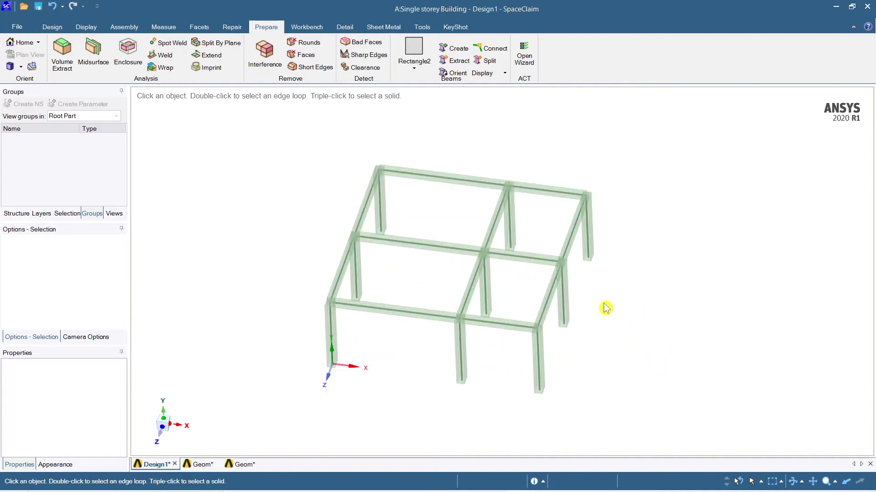
Step: Switch the beam display back to Wire Beams
{"action": "left_click", "coordinate": [484, 73]}
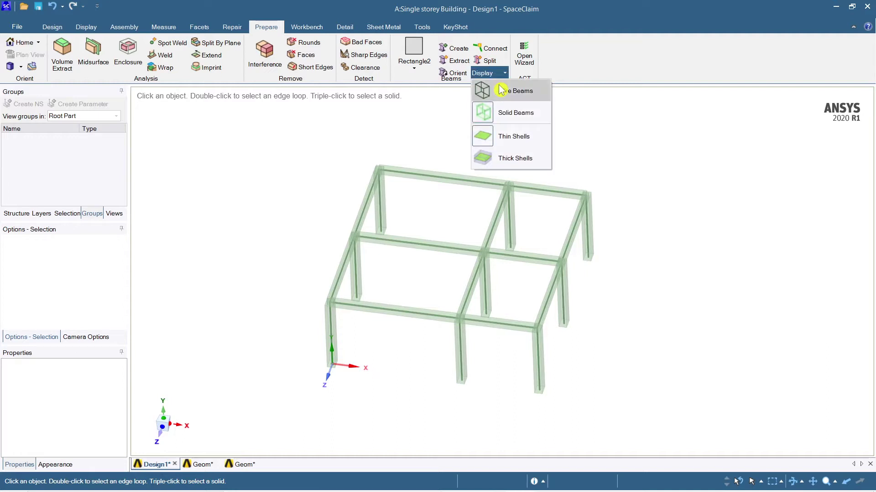
{"action": "left_click", "coordinate": [506, 92]}
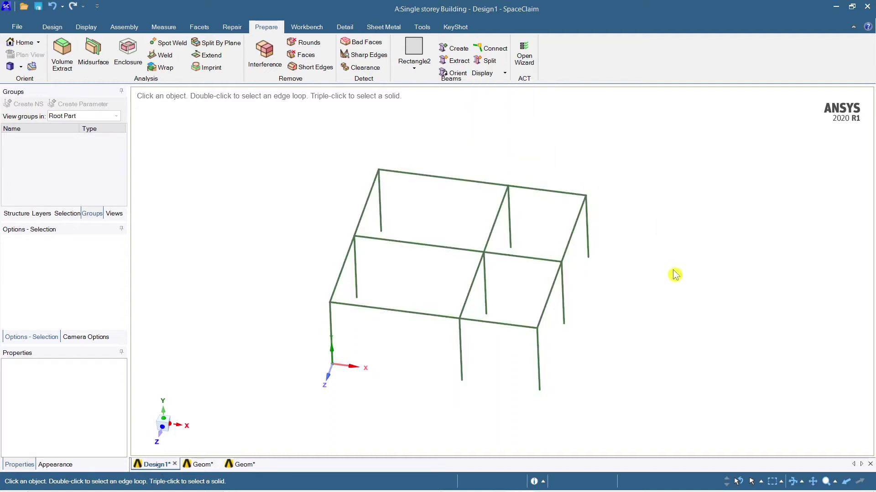
{"action": "middle_click_drag", "start_coordinate": [585, 354], "coordinate": [598, 346], "text": "ctrl"}
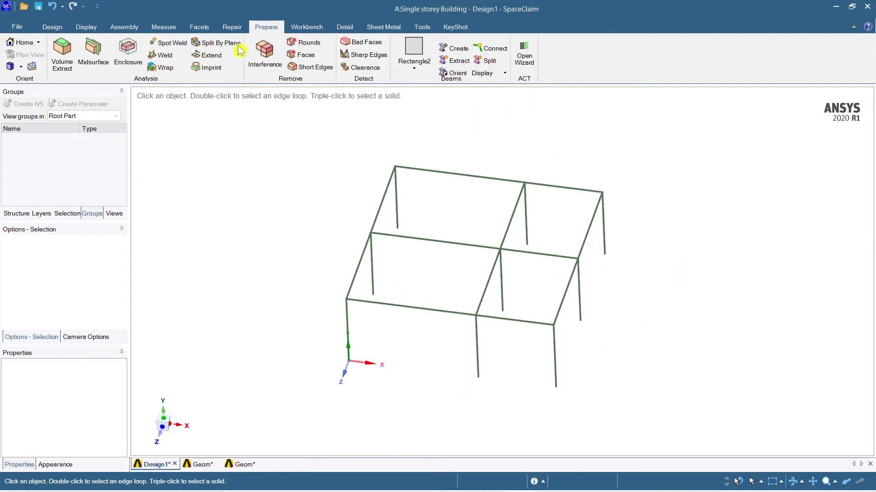
Step: Fill the wider roof bay nearest the coordinate origin with a planar surface bounded by its four roof beams
{"action": "left_click", "coordinate": [46, 27]}
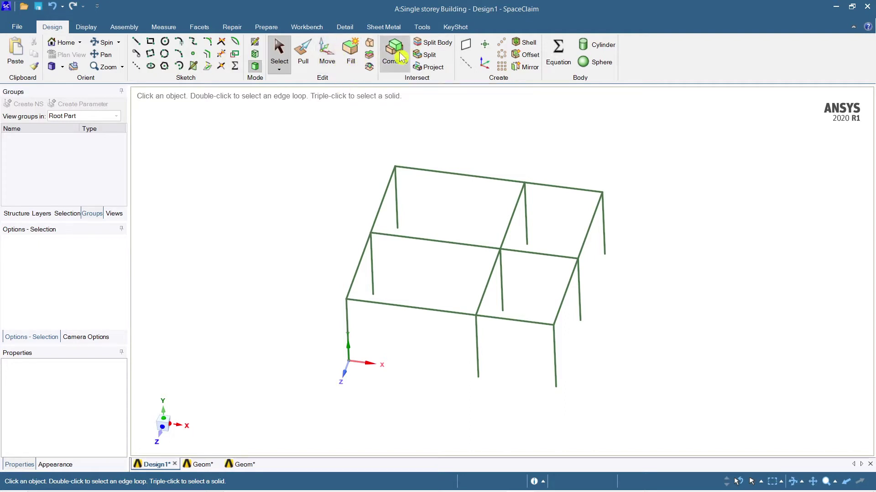
{"action": "left_click", "coordinate": [350, 52]}
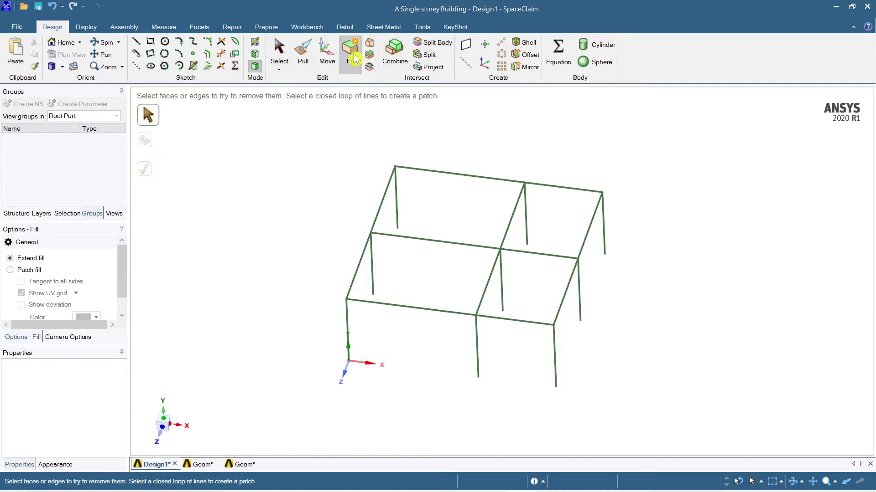
{"action": "left_click", "coordinate": [355, 282]}
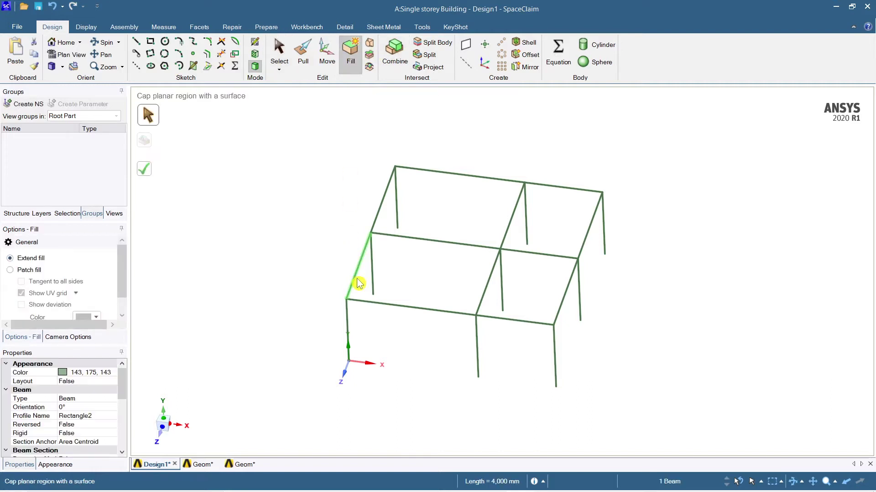
{"action": "left_click", "coordinate": [486, 297], "text": "ctrl"}
{"action": "left_click", "coordinate": [458, 246], "text": "ctrl"}
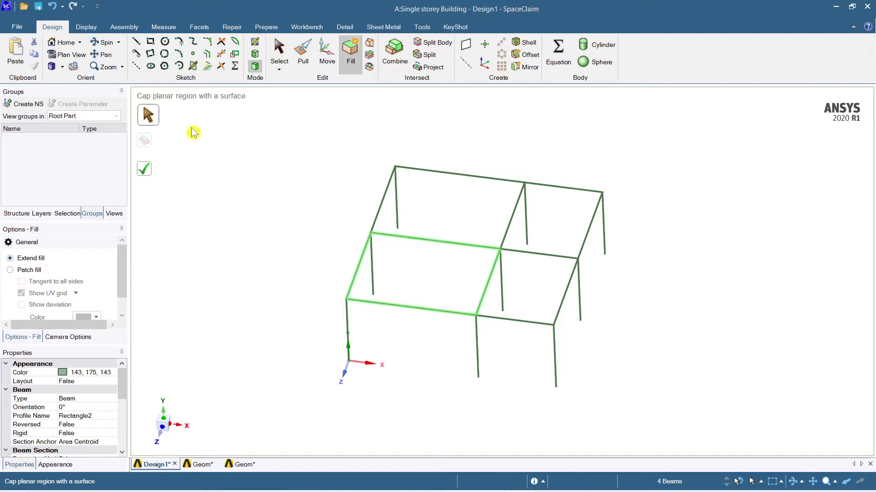
{"action": "left_click", "coordinate": [152, 171]}
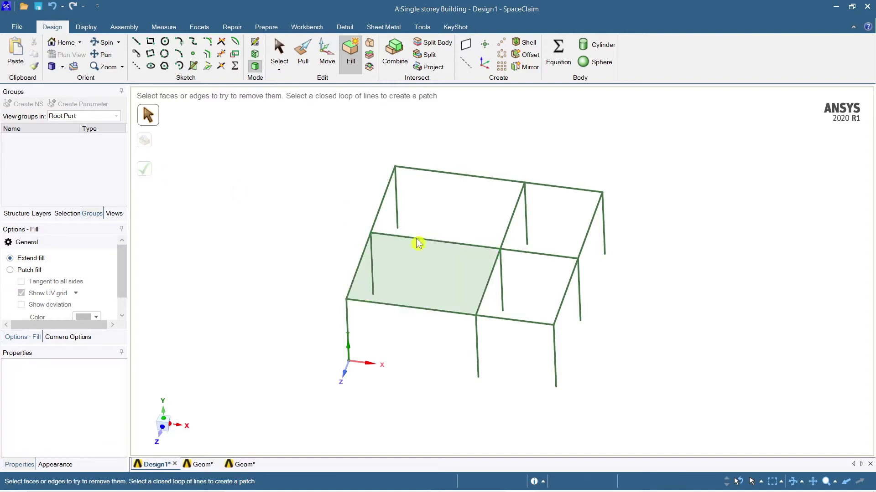
Step: Fill the narrower roof bay beside the first surface, in the same row as the origin, using its four bounding beams
{"action": "left_click", "coordinate": [486, 297]}
{"action": "left_click", "coordinate": [538, 255], "text": "ctrl"}
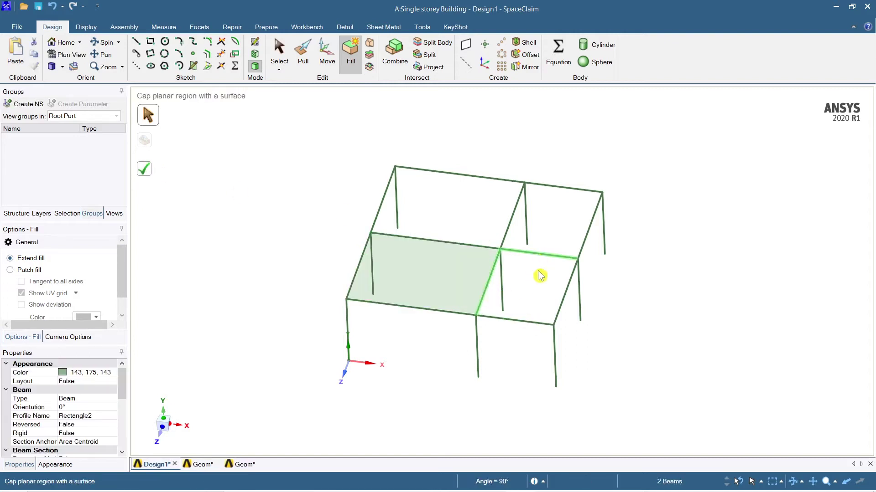
{"action": "left_click", "coordinate": [532, 324], "text": "ctrl"}
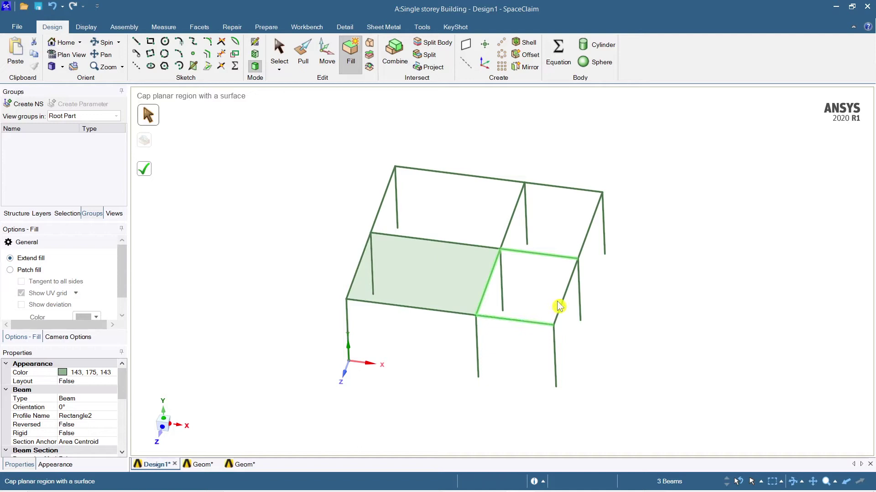
{"action": "left_click", "coordinate": [561, 306], "text": "ctrl"}
{"action": "left_click", "coordinate": [144, 169]}
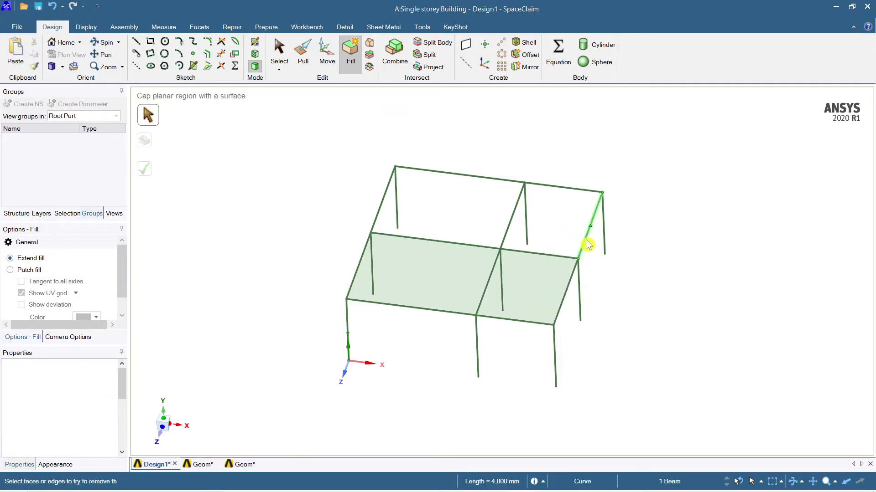
Step: Fill the narrower roof bay in the row farther from the origin with a planar surface from its bounding beams
{"action": "left_click", "coordinate": [588, 244]}
{"action": "left_click", "coordinate": [581, 191], "text": "ctrl"}
{"action": "left_click", "coordinate": [518, 212], "text": "ctrl"}
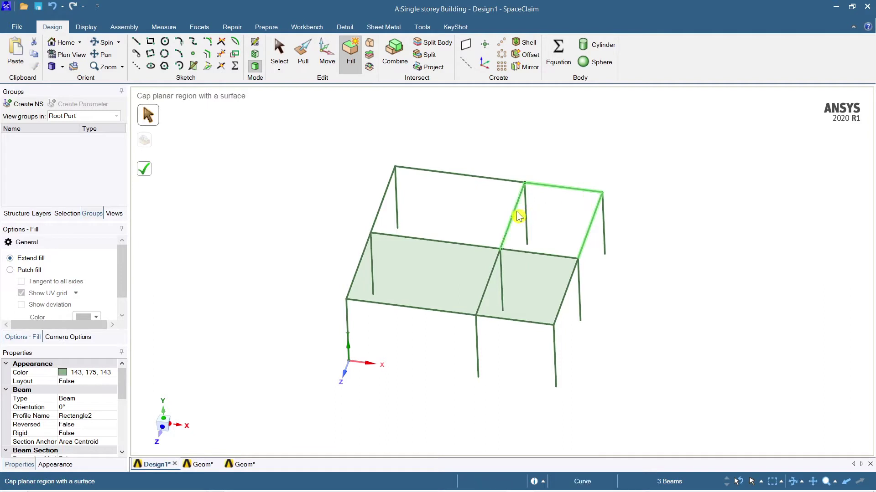
{"action": "left_click", "coordinate": [144, 169]}
Step: Fill the remaining wider roof bay with a planar surface from its bounding beams and end the Fill command
{"action": "left_click", "coordinate": [475, 178]}
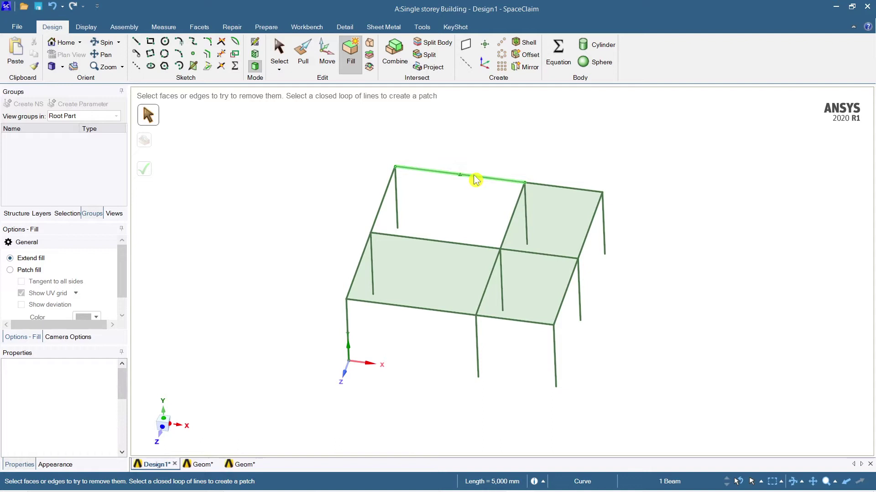
{"action": "left_click", "coordinate": [387, 203], "text": "ctrl"}
{"action": "left_click", "coordinate": [518, 206], "text": "ctrl"}
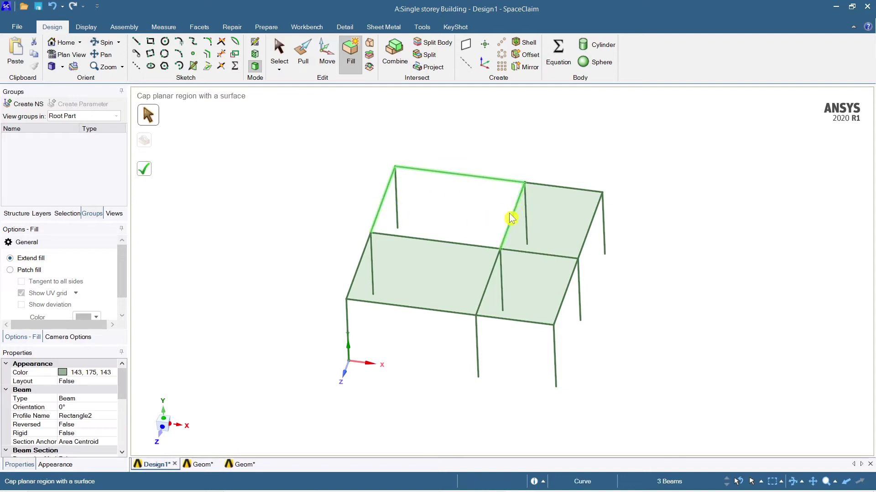
{"action": "left_click", "coordinate": [144, 169]}
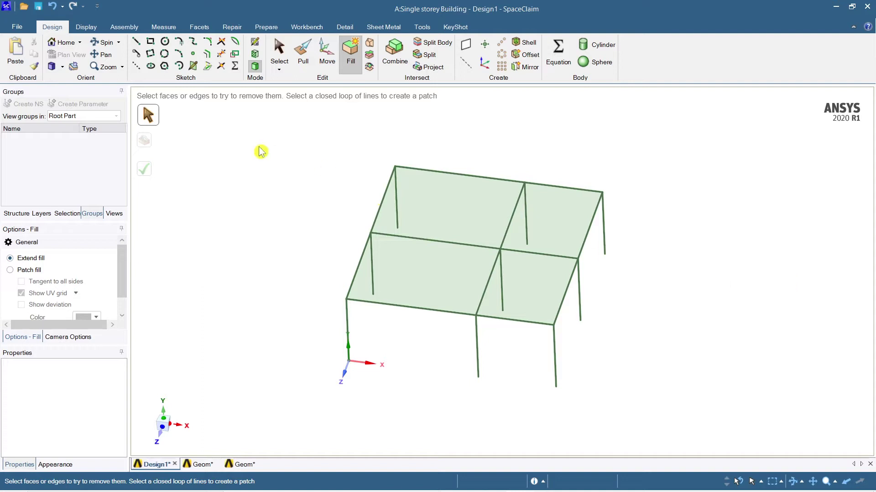
{"action": "key", "text": "Escape"}
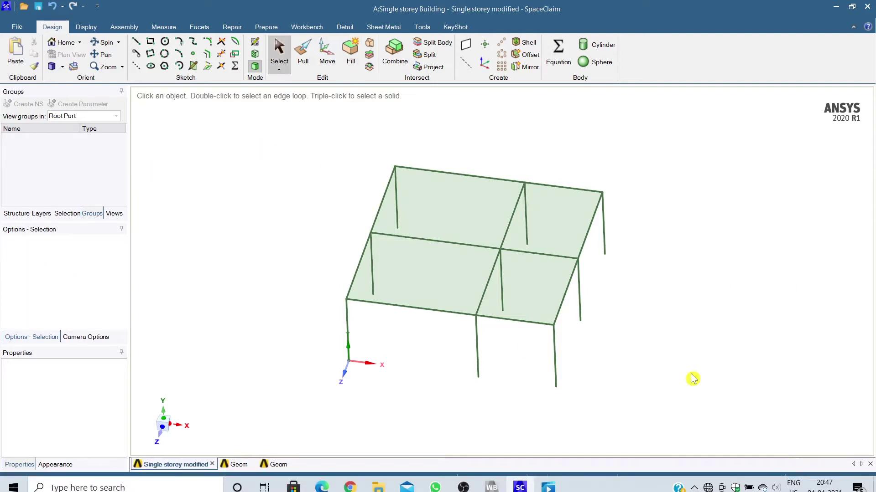
Step: Share all coincident topology between the roof surfaces and the beams with the Share tool
{"action": "mouse_move", "coordinate": [690, 377]}
{"action": "middle_mouse_down", "text": "ctrl"}
{"action": "mouse_move", "coordinate": [690, 364]}
{"action": "mouse_move", "coordinate": [665, 356]}
{"action": "mouse_move", "coordinate": [658, 368]}
{"action": "mouse_move", "coordinate": [690, 379]}
{"action": "middle_mouse_up", "text": "ctrl"}
{"action": "middle_click_drag", "start_coordinate": [646, 359], "coordinate": [643, 358]}
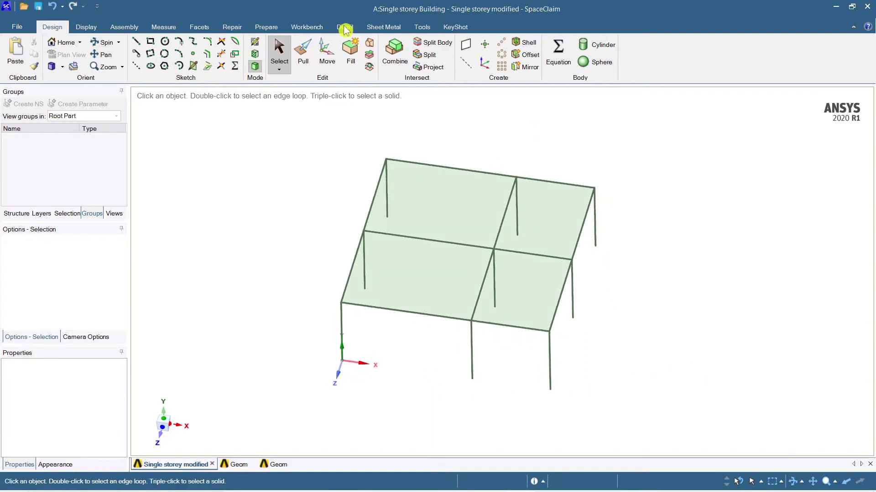
{"action": "scroll", "coordinate": [702, 379], "scroll_direction": "down", "scroll_amount": 2}
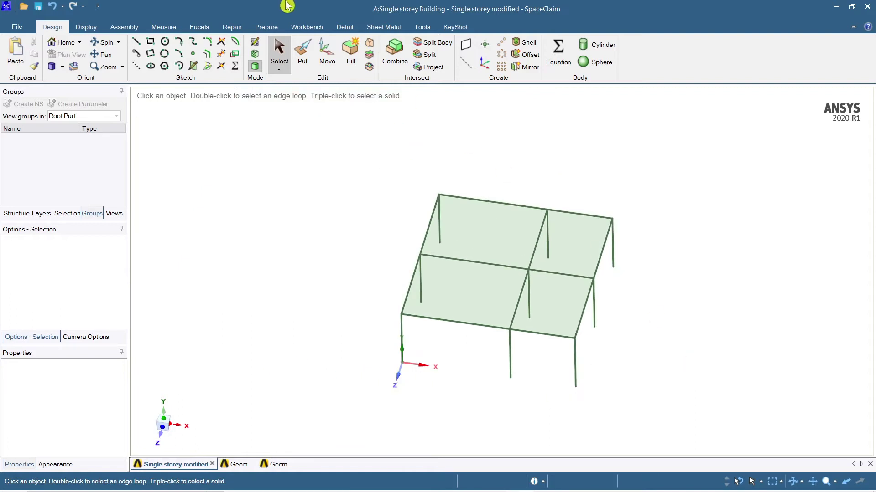
{"action": "left_click", "coordinate": [307, 27]}
{"action": "middle_click_drag", "start_coordinate": [486, 171], "coordinate": [471, 142], "text": "ctrl"}
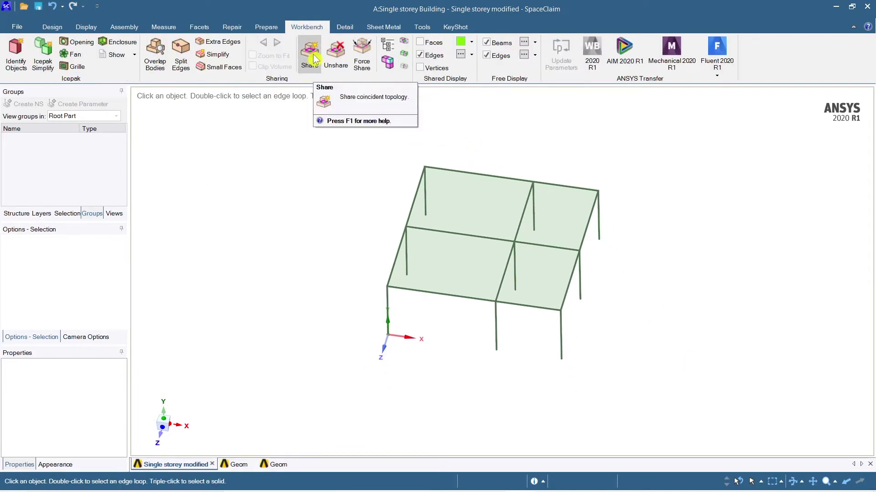
{"action": "left_click", "coordinate": [309, 64]}
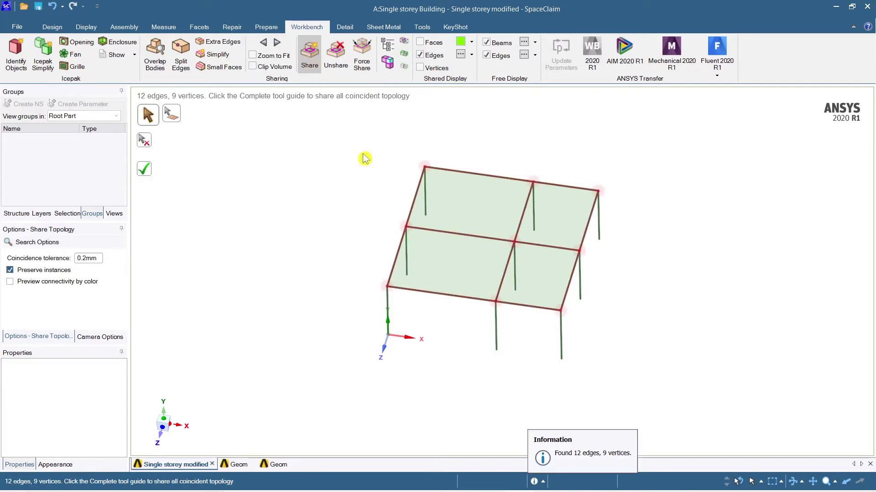
{"action": "left_click", "coordinate": [578, 465]}
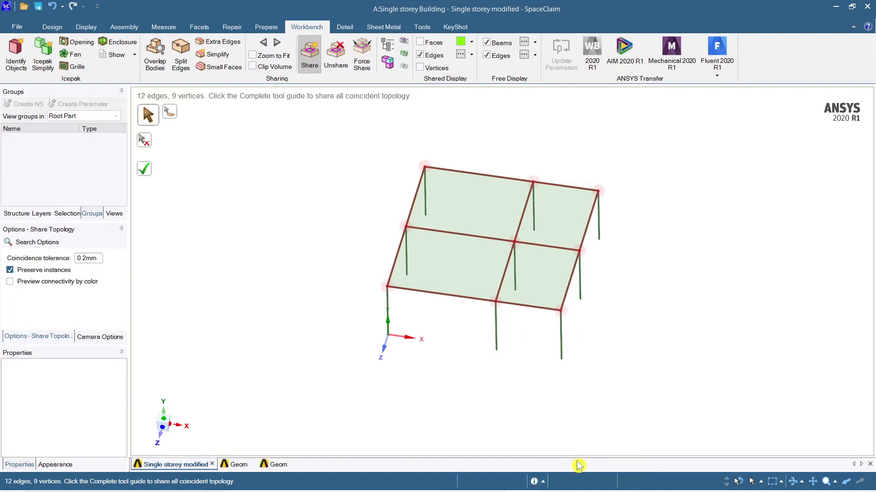
{"action": "left_click", "coordinate": [143, 170]}
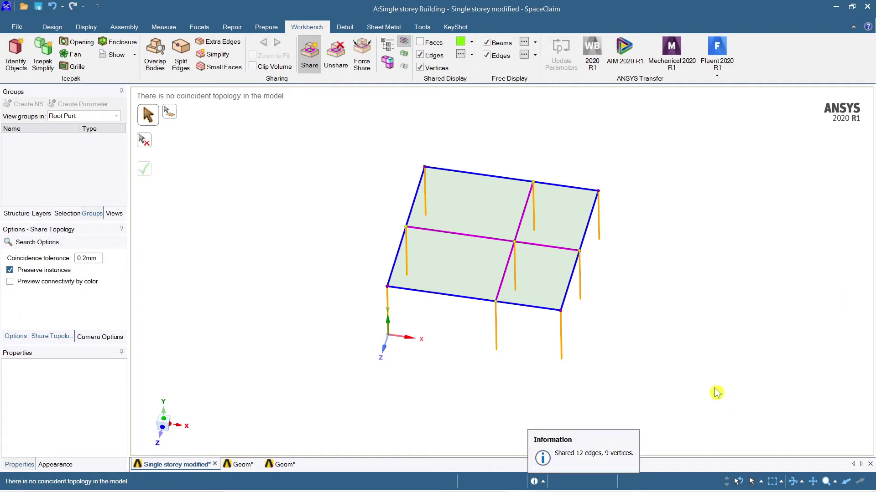
Step: Check the whole structure for remaining unshared topology by selecting all faces and beams in the Share tool, and clear the selection
{"action": "left_click_drag", "start_coordinate": [669, 388], "coordinate": [315, 133]}
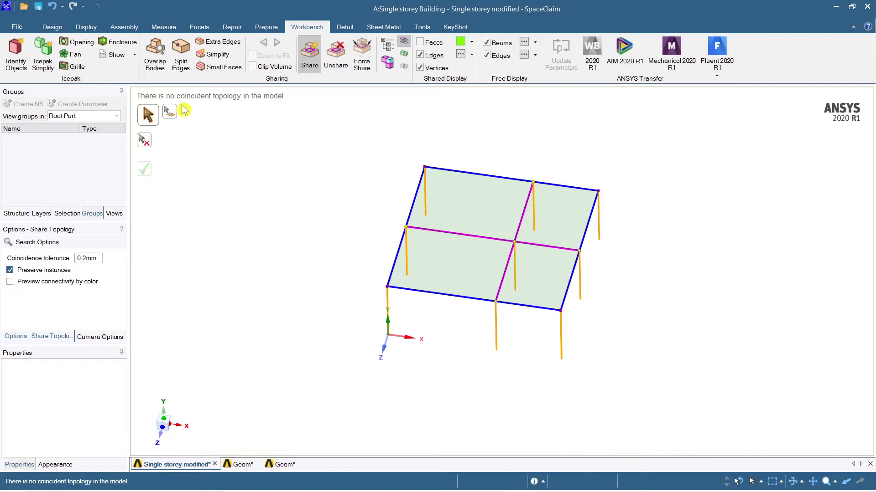
{"action": "left_click", "coordinate": [169, 112]}
{"action": "left_click_drag", "start_coordinate": [295, 111], "coordinate": [697, 418]}
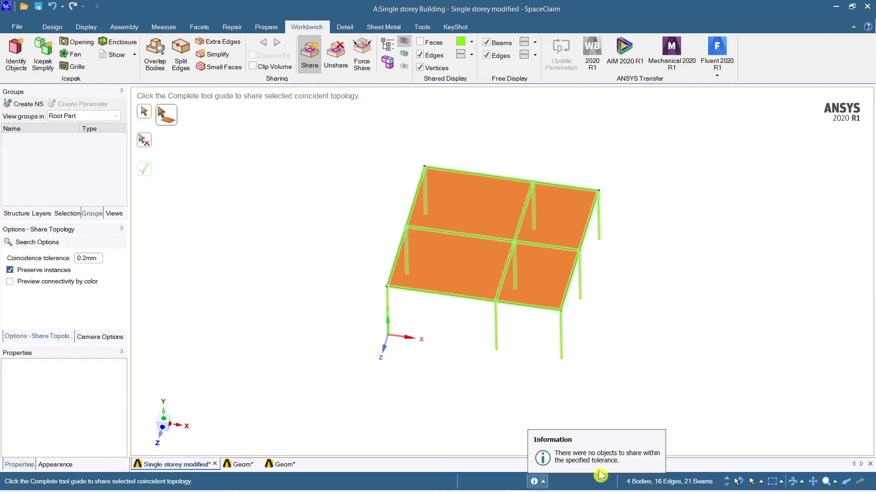
{"action": "left_click", "coordinate": [652, 368]}
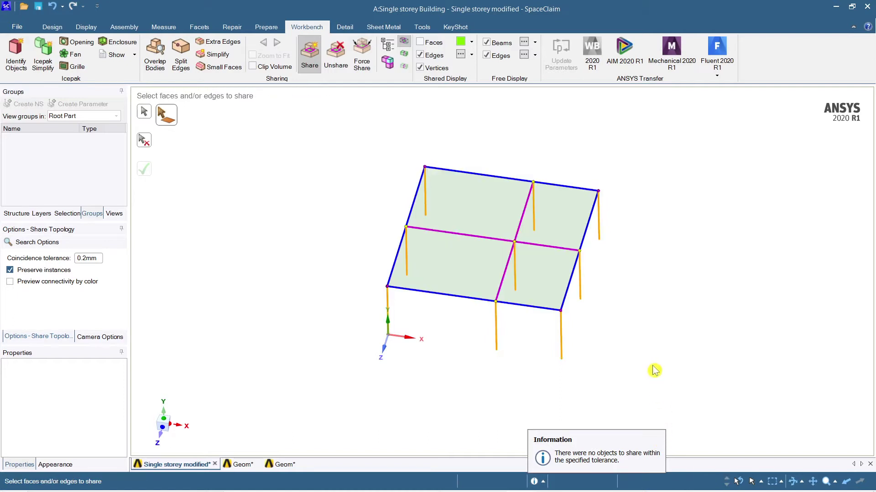
{"action": "middle_click_drag", "start_coordinate": [649, 364], "coordinate": [632, 360], "text": "ctrl"}
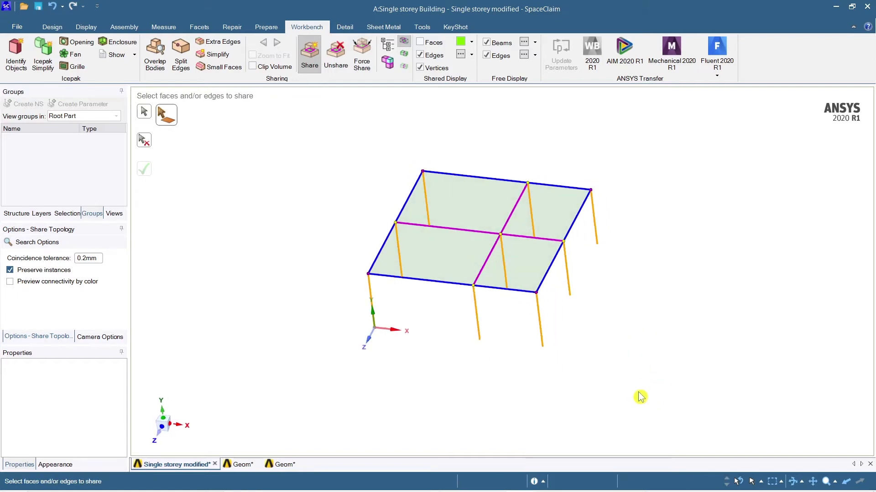
{"action": "left_click_drag", "start_coordinate": [309, 152], "coordinate": [296, 136]}
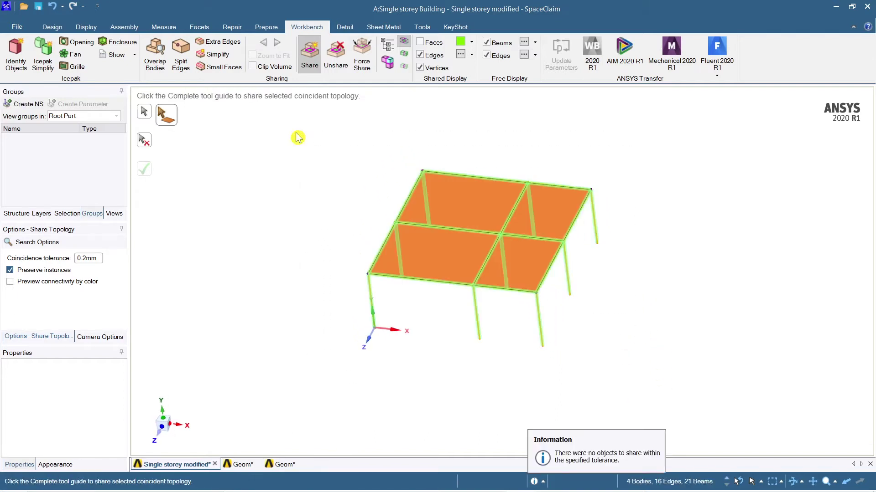
{"action": "left_click", "coordinate": [144, 115]}
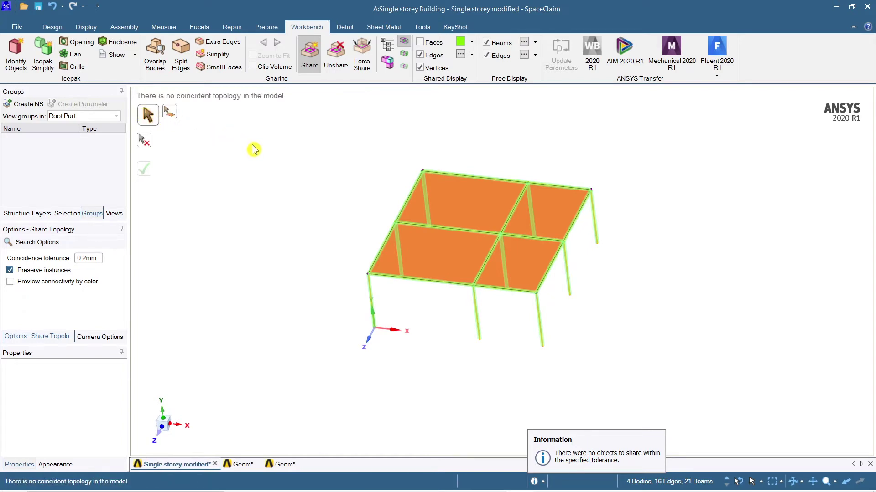
{"action": "left_click", "coordinate": [172, 114]}
{"action": "left_click_drag", "start_coordinate": [282, 112], "coordinate": [710, 399]}
{"action": "key", "text": "Escape"}
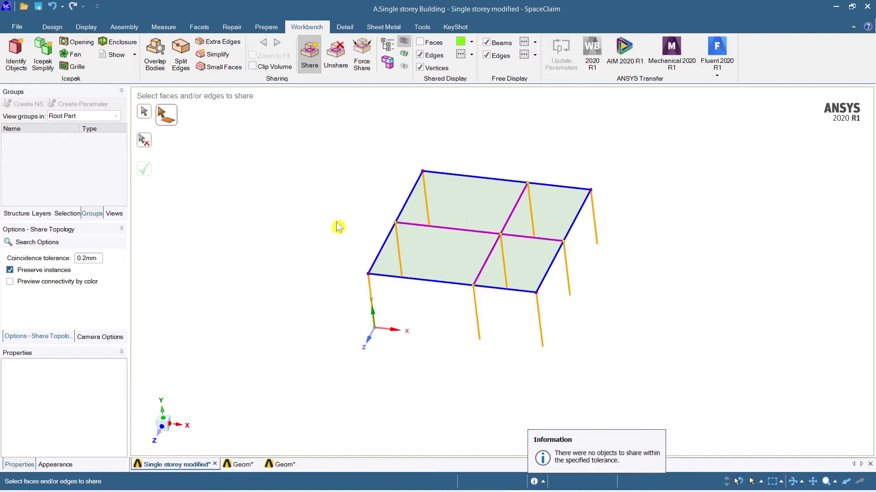
Step: End the Share command and inspect the roof surfaces, column pattern and beams of the building in the structure tree
{"action": "key", "text": "Escape"}
{"action": "middle_click_drag", "start_coordinate": [695, 292], "coordinate": [716, 298]}
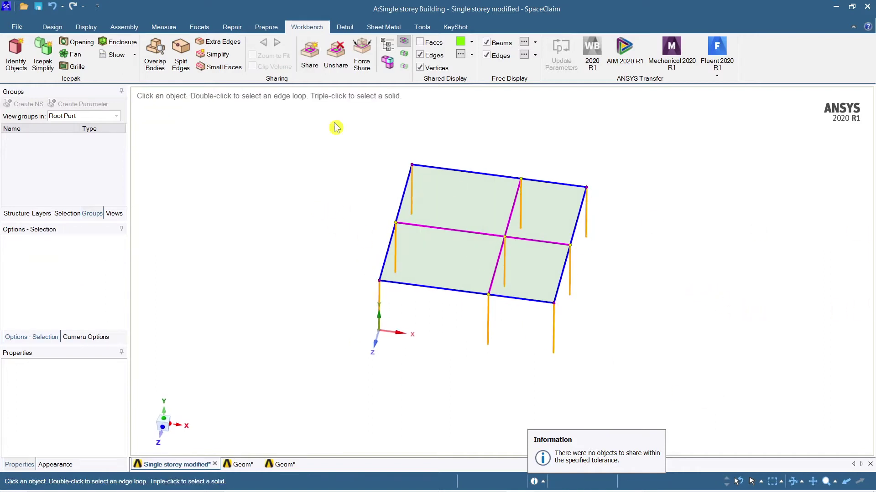
{"action": "left_click", "coordinate": [56, 27]}
{"action": "scroll", "coordinate": [550, 176], "scroll_direction": "up", "scroll_amount": 5}
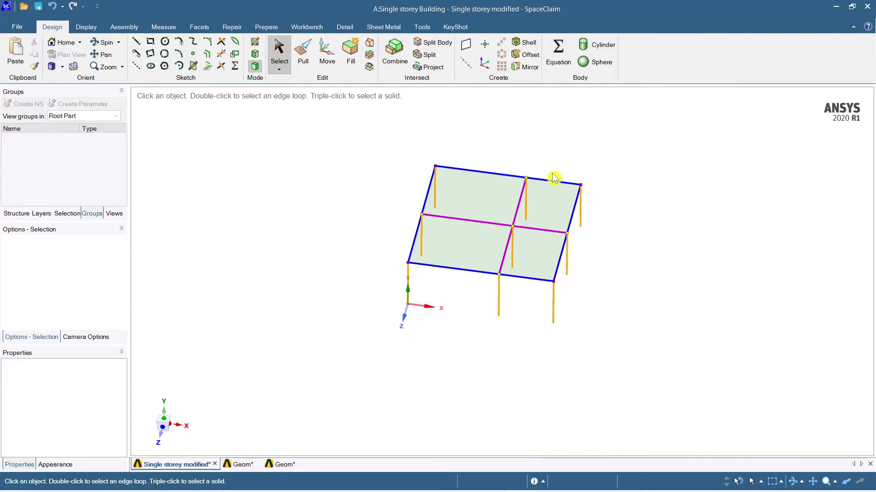
{"action": "scroll", "coordinate": [634, 297], "scroll_direction": "up", "scroll_amount": 3}
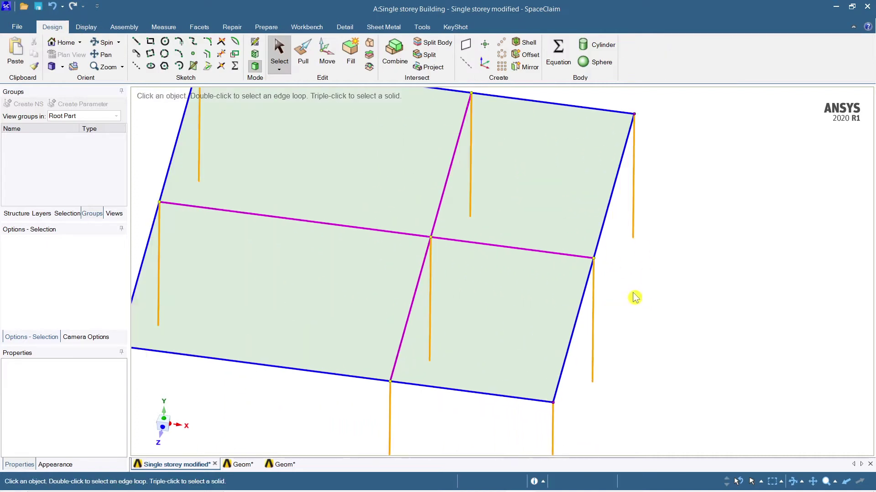
{"action": "scroll", "coordinate": [634, 318], "scroll_direction": "down", "scroll_amount": 5}
{"action": "middle_click_drag", "start_coordinate": [633, 319], "coordinate": [529, 287]}
{"action": "left_click", "coordinate": [16, 213]}
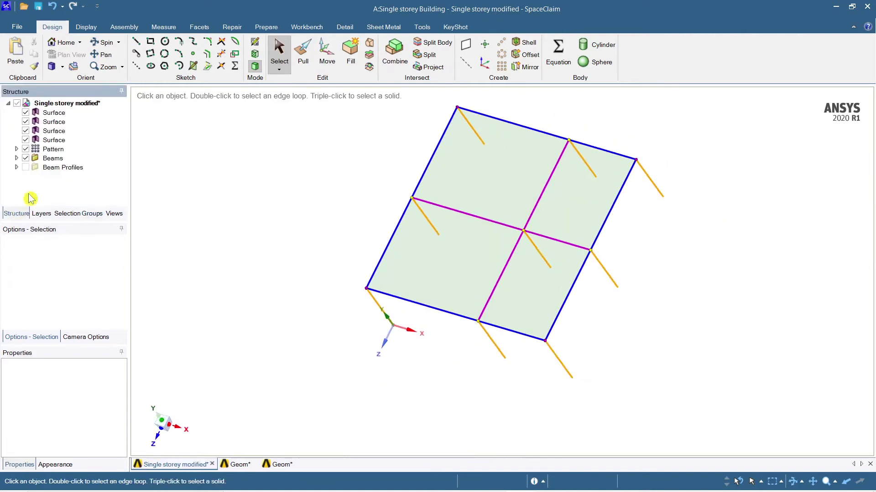
{"action": "left_click", "coordinate": [53, 113]}
{"action": "left_click", "coordinate": [54, 122]}
{"action": "left_click", "coordinate": [54, 131]}
{"action": "left_click", "coordinate": [60, 150]}
{"action": "left_click", "coordinate": [199, 143]}
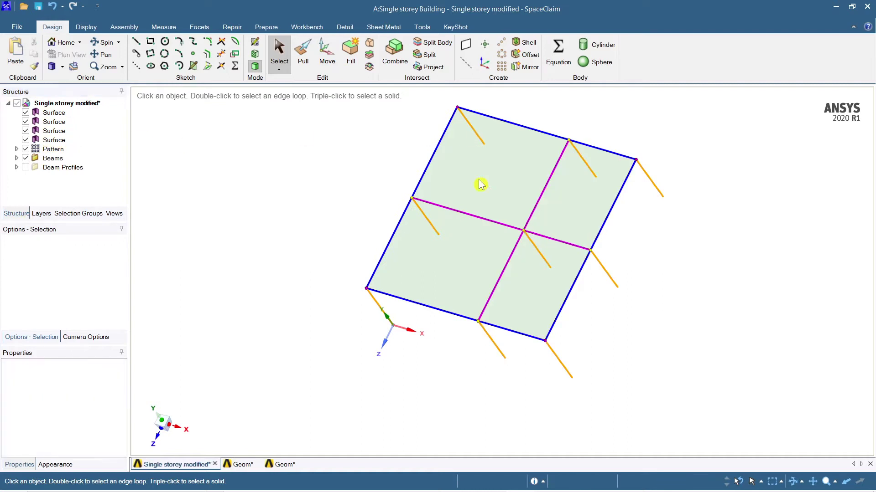
Step: Switch to Workbench, add a Static Structural system named "Single storey 1", and link the building's Geometry cell to its Geometry cell
{"action": "left_click", "coordinate": [491, 482]}
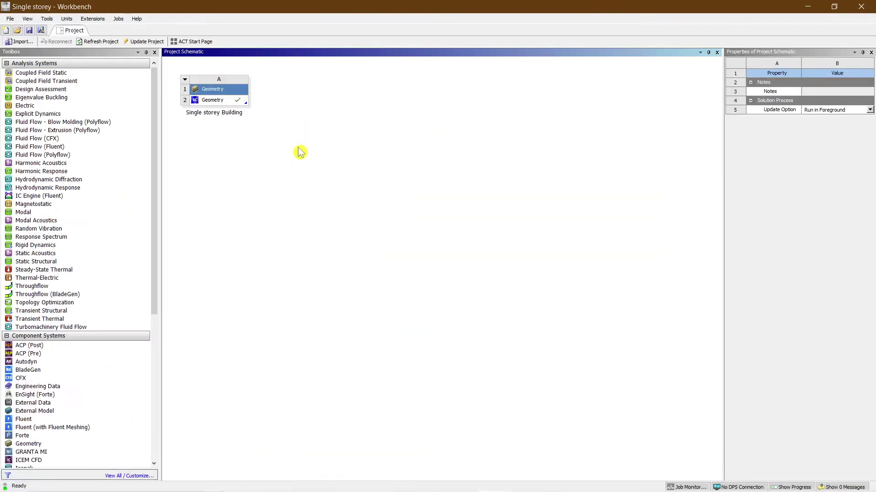
{"action": "left_click", "coordinate": [66, 263]}
{"action": "left_click_drag", "start_coordinate": [66, 264], "coordinate": [93, 256]}
{"action": "left_click_drag", "start_coordinate": [323, 117], "coordinate": [330, 98]}
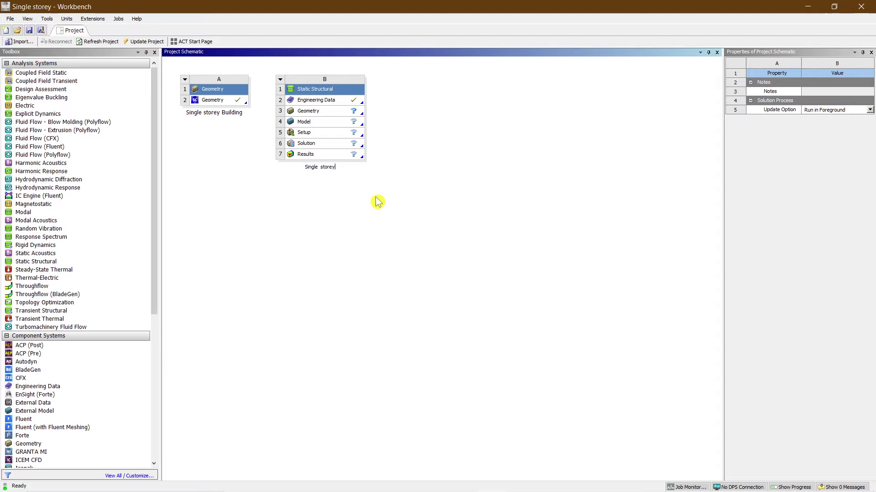
{"action": "type", "text": "1"}
{"action": "left_click", "coordinate": [343, 230]}
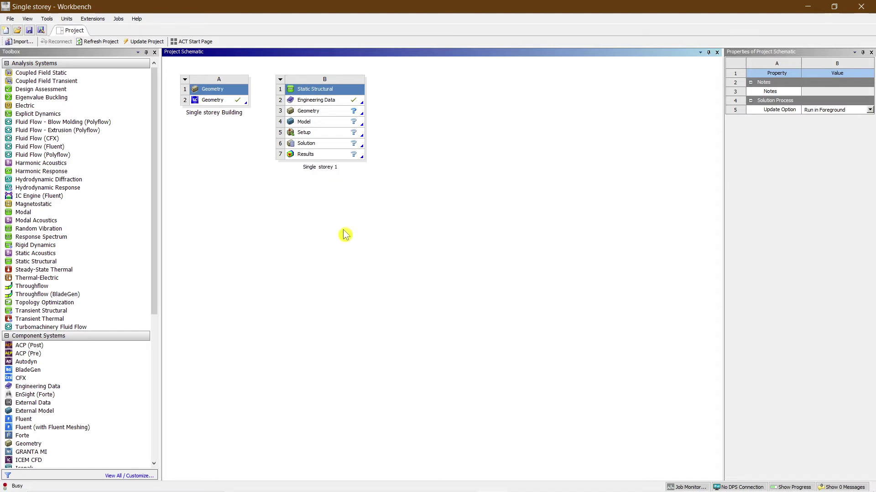
{"action": "left_click_drag", "start_coordinate": [220, 100], "coordinate": [303, 112]}
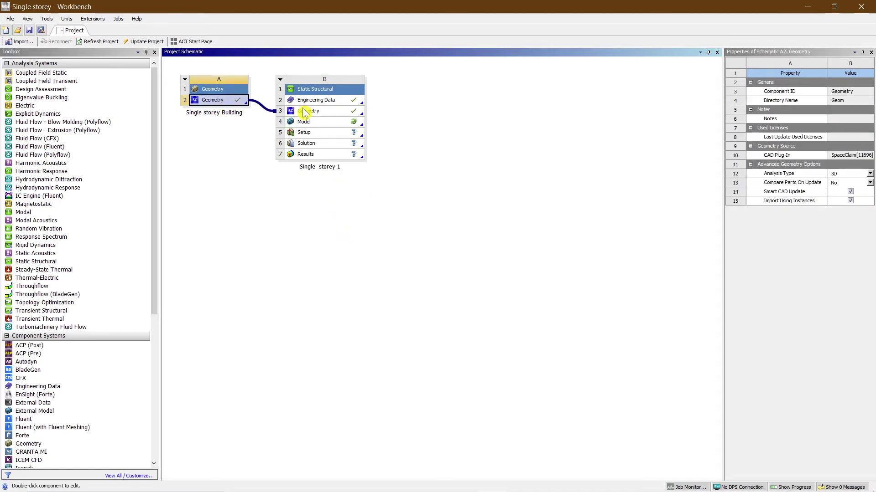
{"action": "left_click", "coordinate": [398, 209]}
Step: Add Concrete from the General Materials data source to the Engineering Data of the Static Structural system
{"action": "double_click", "coordinate": [345, 101]}
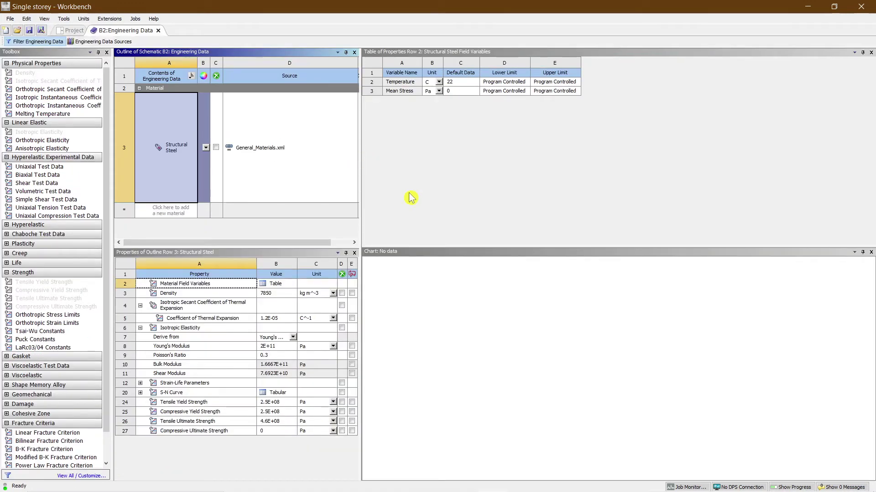
{"action": "left_click_drag", "start_coordinate": [361, 154], "coordinate": [701, 170]}
{"action": "left_click_drag", "start_coordinate": [120, 200], "coordinate": [123, 133]}
{"action": "left_click", "coordinate": [111, 42]}
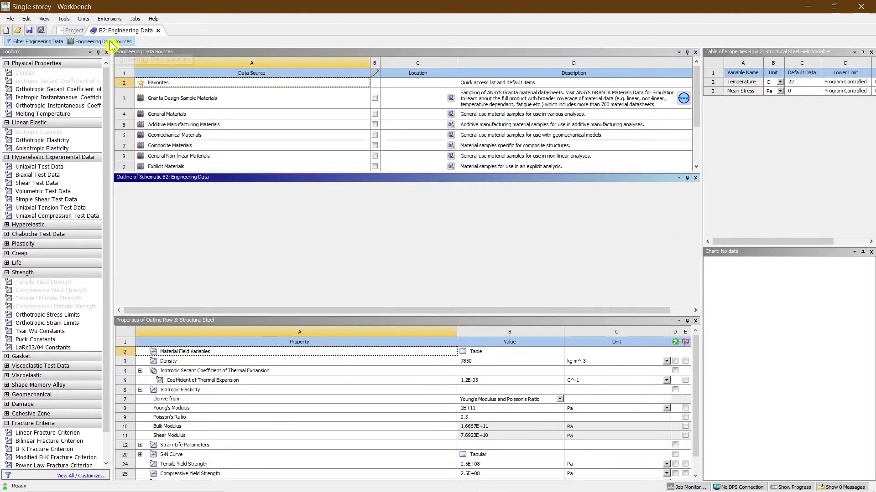
{"action": "left_click", "coordinate": [209, 115]}
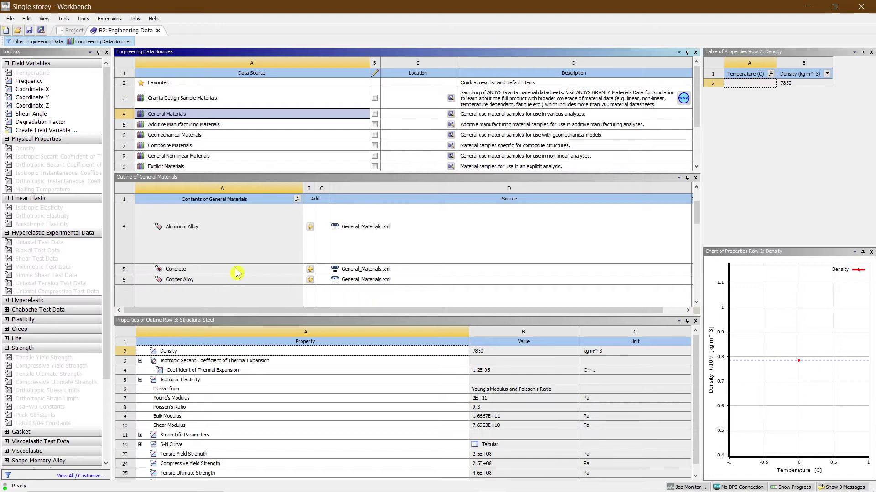
{"action": "left_click", "coordinate": [310, 270]}
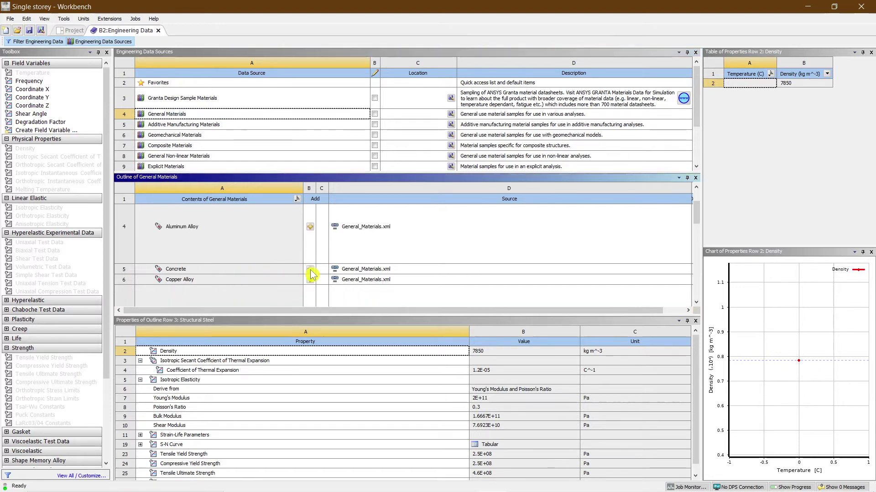
{"action": "left_click", "coordinate": [82, 41]}
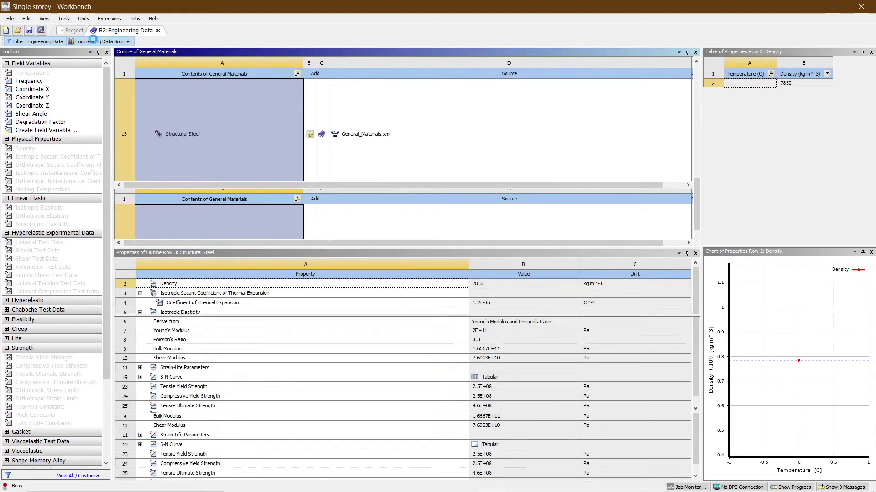
{"action": "left_click_drag", "start_coordinate": [132, 211], "coordinate": [132, 130]}
Step: Return to the project schematic, open the Static Structural model in Mechanical, and enlarge the graphics area over the messages area
{"action": "left_click", "coordinate": [73, 31]}
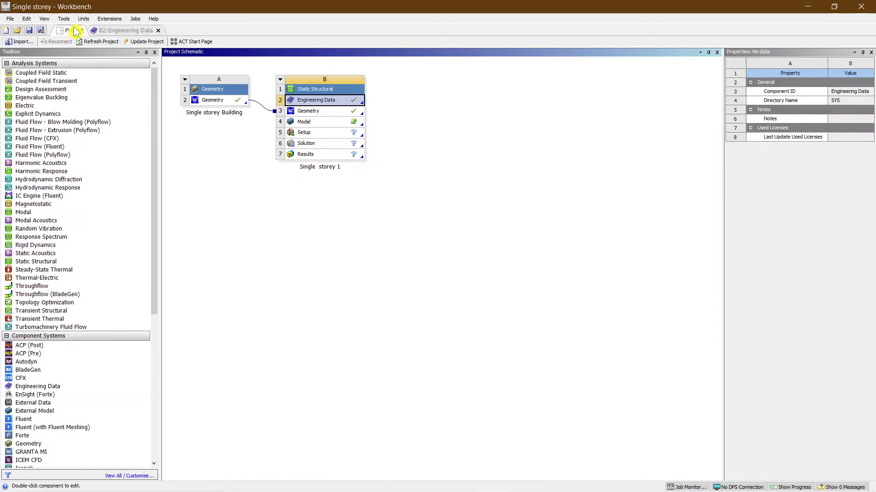
{"action": "double_click", "coordinate": [322, 126]}
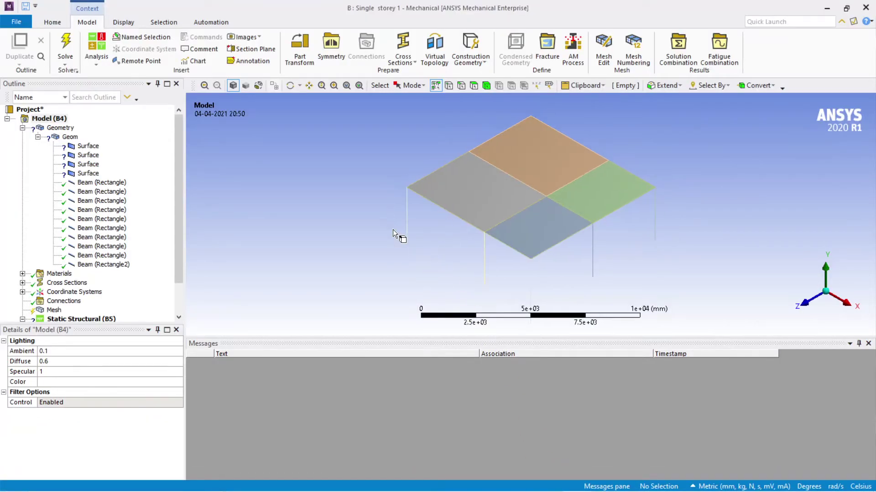
{"action": "middle_click_drag", "start_coordinate": [393, 232], "coordinate": [391, 238], "text": "ctrl"}
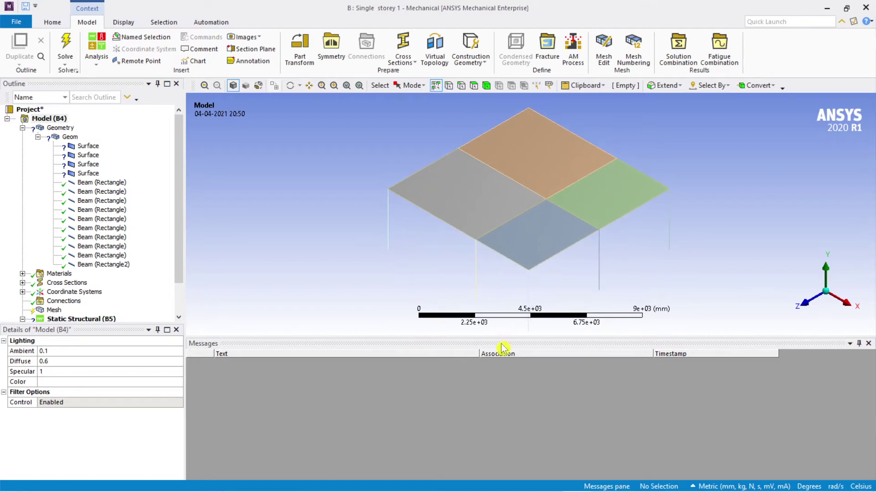
{"action": "left_click_drag", "start_coordinate": [502, 338], "coordinate": [501, 377]}
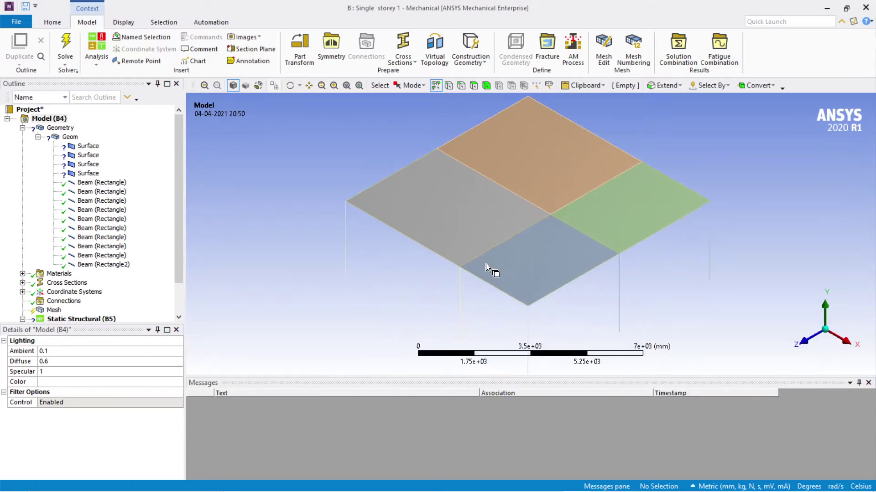
{"action": "left_click", "coordinate": [88, 147], "text": "ctrl"}
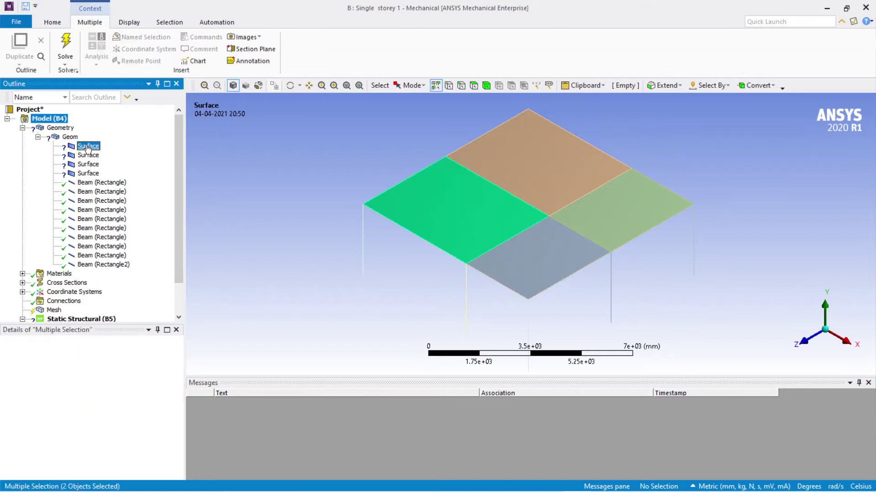
{"action": "left_click", "coordinate": [90, 155], "text": "ctrl"}
{"action": "left_click", "coordinate": [89, 165], "text": "ctrl"}
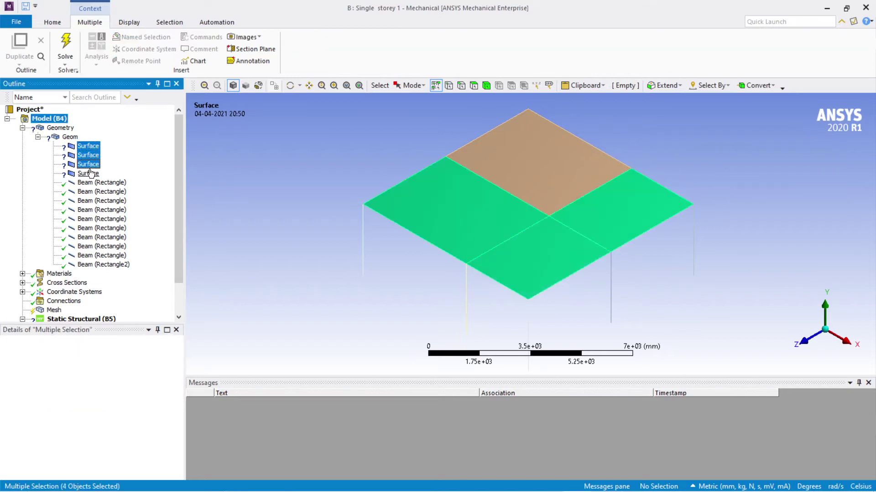
{"action": "left_click", "coordinate": [88, 173], "text": "ctrl"}
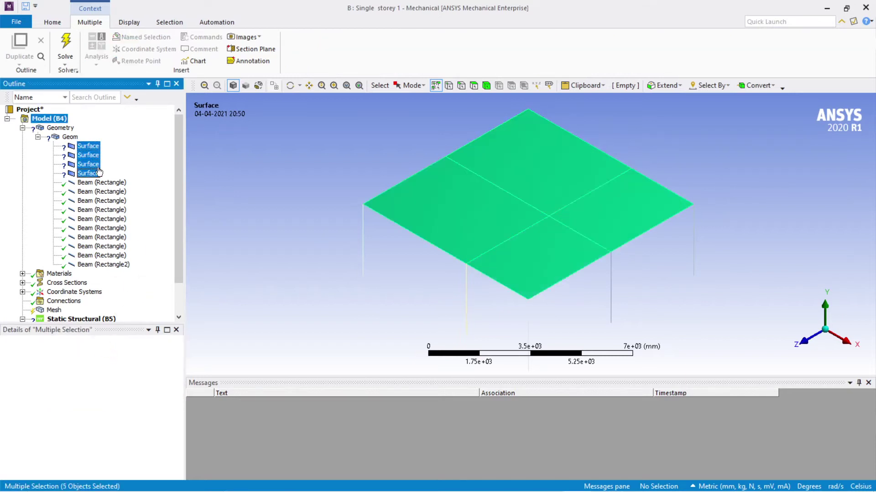
Step: Set the thickness of all four roof surfaces to 200 mm
{"action": "left_click", "coordinate": [91, 149]}
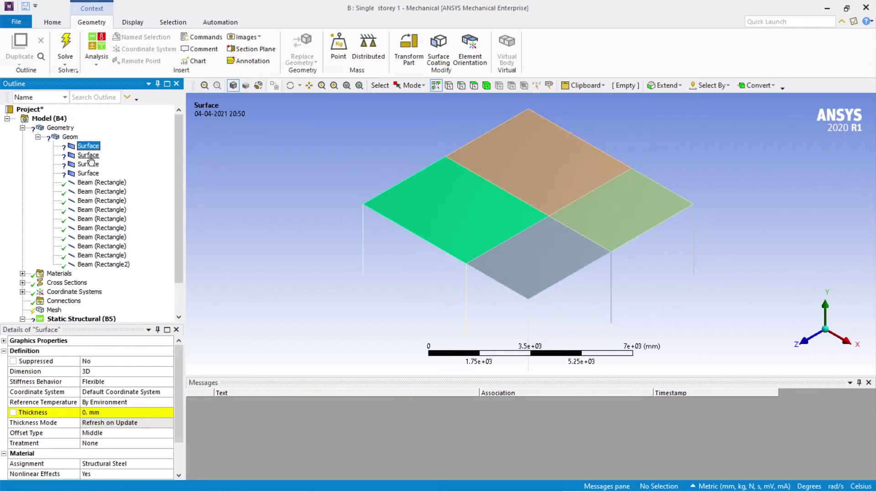
{"action": "left_click", "coordinate": [89, 155], "text": "ctrl"}
{"action": "left_click", "coordinate": [89, 165], "text": "ctrl"}
{"action": "left_click", "coordinate": [88, 174], "text": "ctrl"}
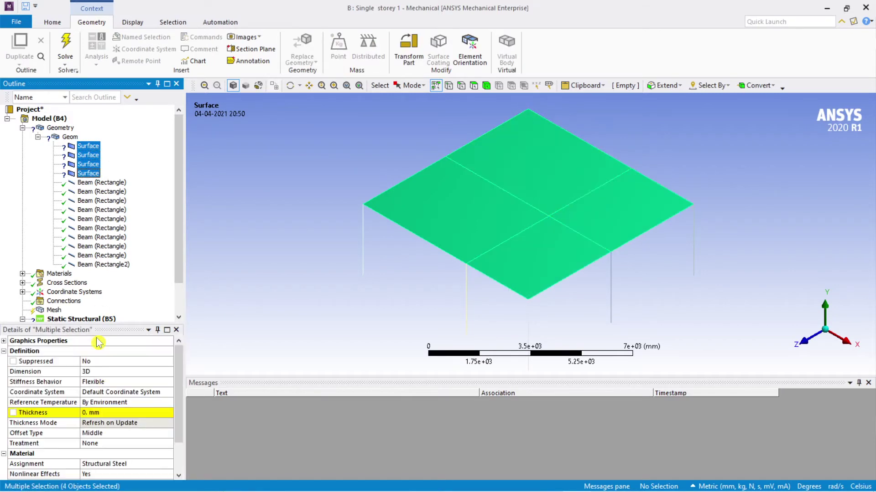
{"action": "left_click", "coordinate": [98, 412]}
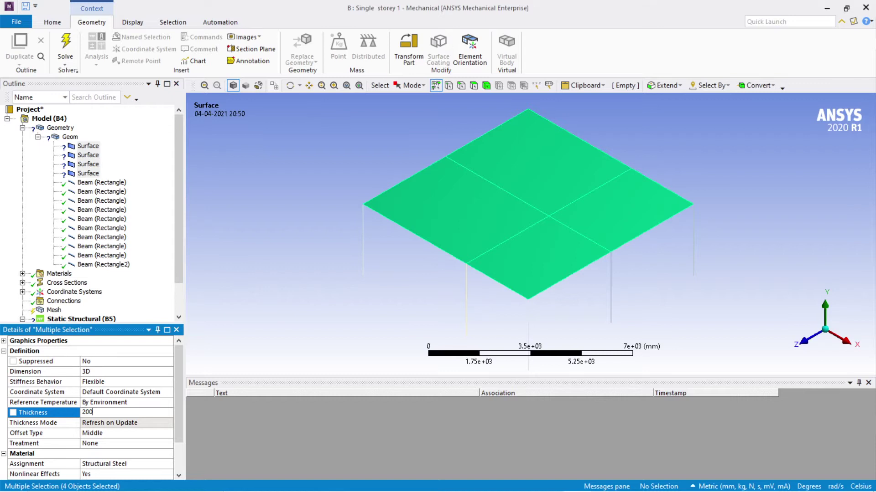
{"action": "key", "text": "Return"}
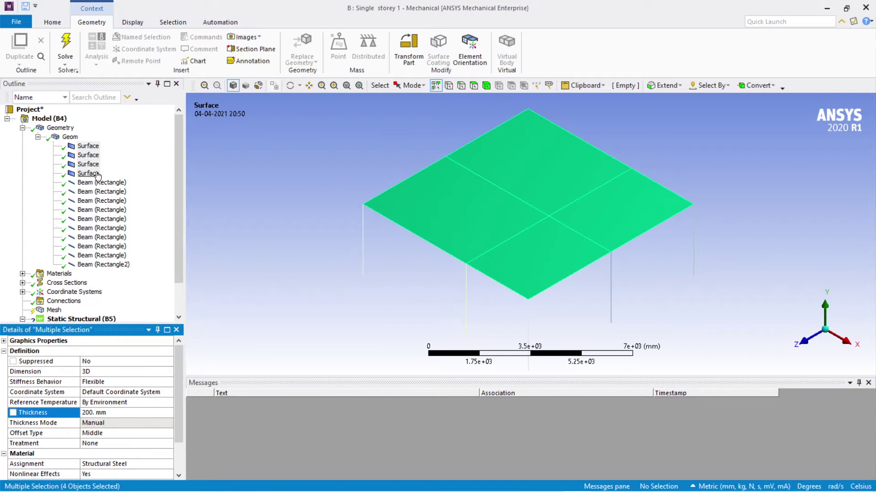
Step: Assign the Concrete material to all four roof surfaces
{"action": "left_click", "coordinate": [89, 146], "text": "ctrl"}
{"action": "left_click", "coordinate": [89, 155], "text": "ctrl"}
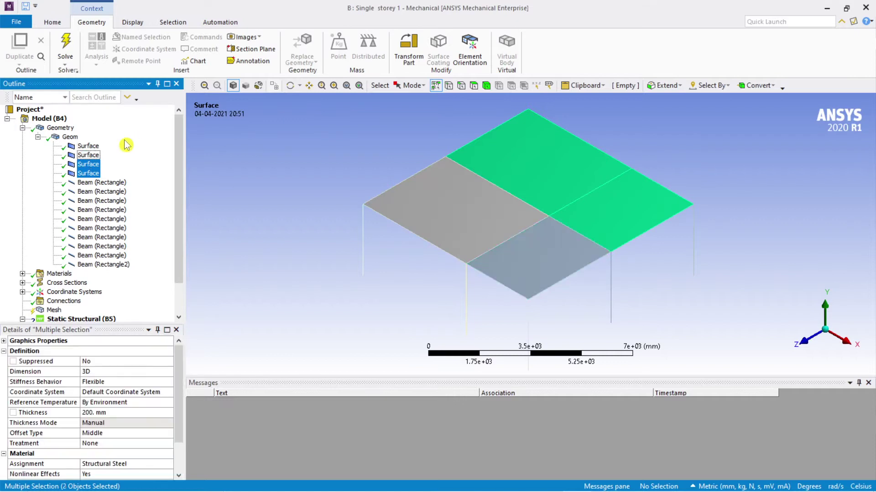
{"action": "left_click", "coordinate": [89, 146], "text": "ctrl"}
{"action": "left_click", "coordinate": [89, 155], "text": "ctrl"}
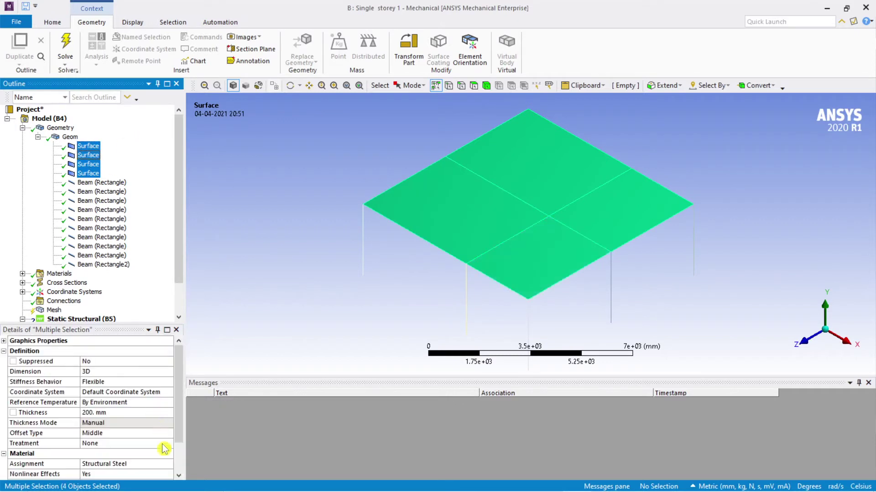
{"action": "left_click", "coordinate": [169, 464]}
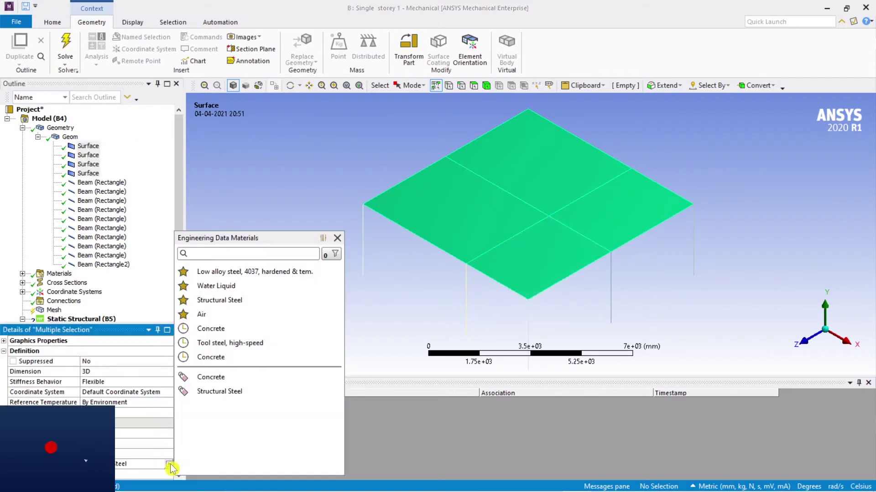
{"action": "left_click", "coordinate": [239, 378]}
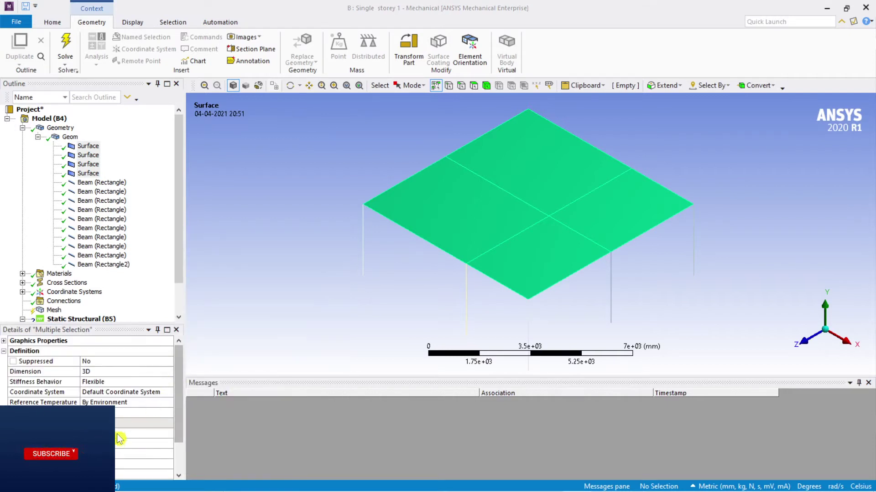
Step: Assign the Concrete material to all the Rectangle and Rectangle2 beam bodies together
{"action": "left_click", "coordinate": [103, 183]}
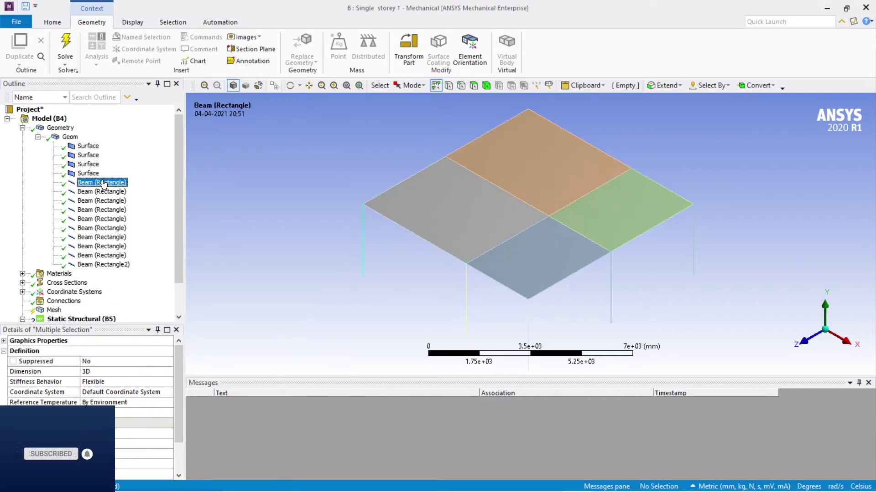
{"action": "left_click", "coordinate": [105, 192], "text": "ctrl"}
{"action": "left_click", "coordinate": [108, 201], "text": "ctrl"}
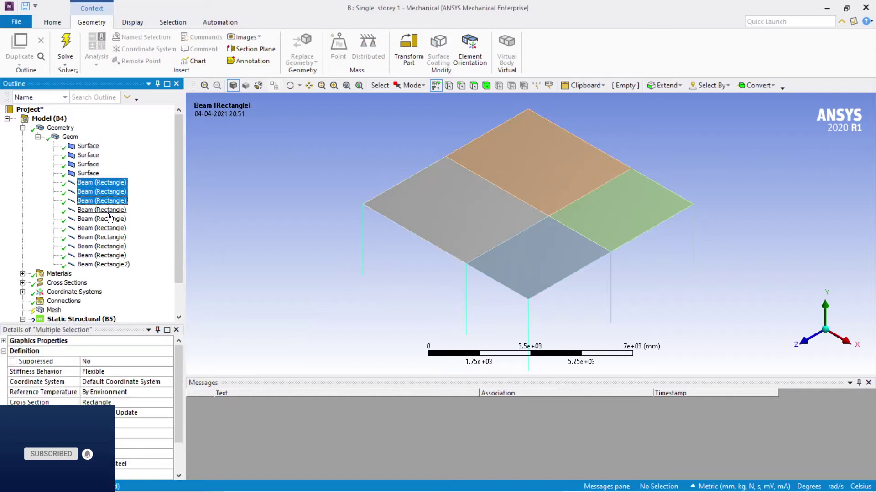
{"action": "left_click", "coordinate": [108, 211], "text": "ctrl"}
{"action": "left_click", "coordinate": [108, 212], "text": "ctrl"}
{"action": "left_click", "coordinate": [109, 220], "text": "ctrl"}
{"action": "left_click", "coordinate": [109, 212], "text": "ctrl"}
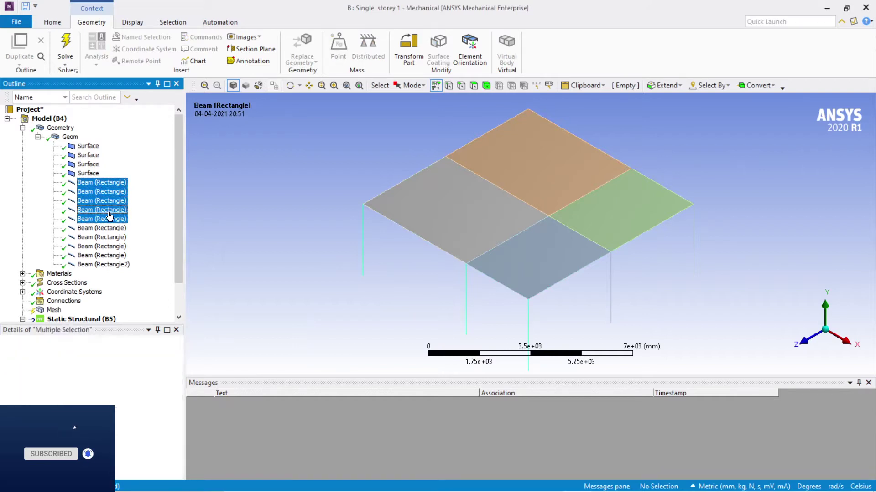
{"action": "left_click", "coordinate": [109, 229], "text": "ctrl"}
{"action": "left_click", "coordinate": [110, 237], "text": "ctrl"}
{"action": "left_click", "coordinate": [109, 246], "text": "ctrl"}
{"action": "left_click", "coordinate": [110, 255], "text": "ctrl"}
{"action": "left_click", "coordinate": [110, 265], "text": "ctrl"}
{"action": "left_click", "coordinate": [161, 465]}
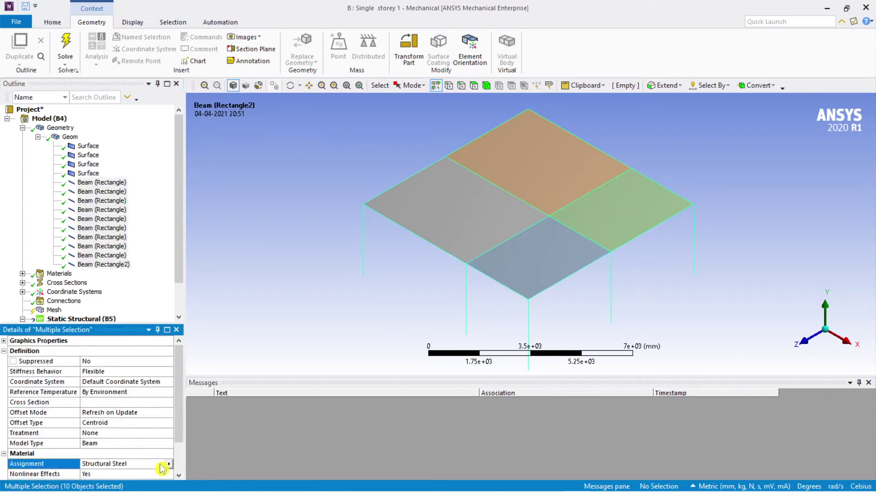
{"action": "left_click", "coordinate": [171, 466]}
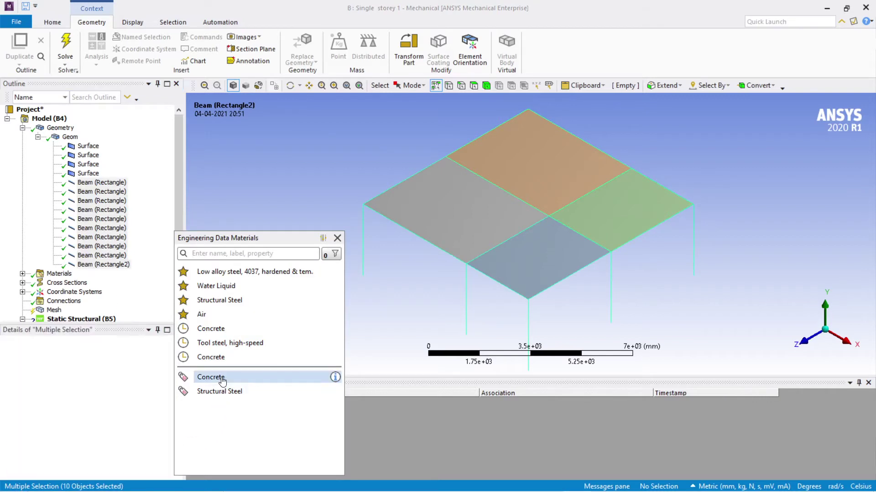
{"action": "left_click", "coordinate": [221, 377]}
{"action": "left_click", "coordinate": [144, 167]}
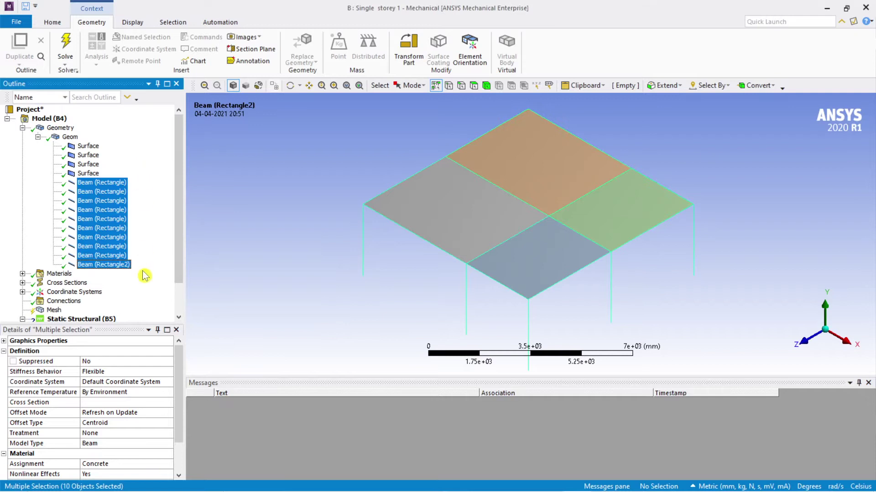
Step: Generate the mesh for the whole frame and roof slabs with the default 500 mm element size
{"action": "scroll", "coordinate": [55, 278], "scroll_direction": "down", "scroll_amount": 2}
{"action": "left_click", "coordinate": [63, 272]}
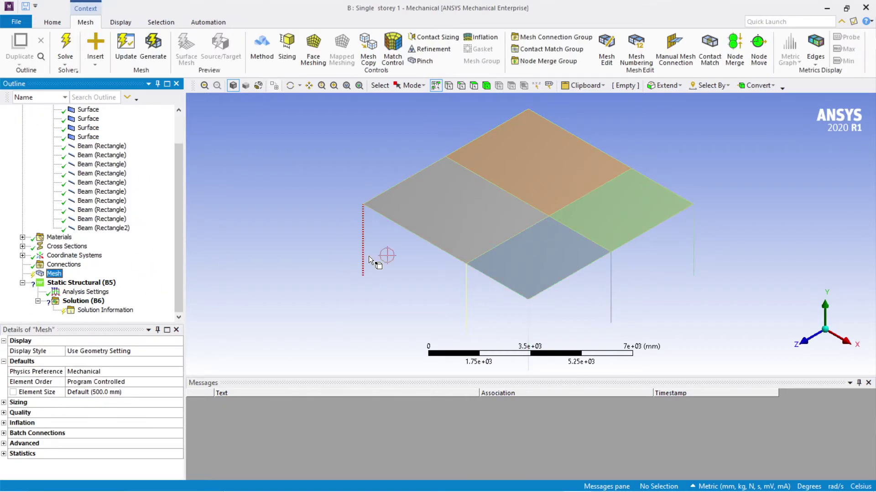
{"action": "scroll", "coordinate": [291, 328], "scroll_direction": "down", "scroll_amount": 1}
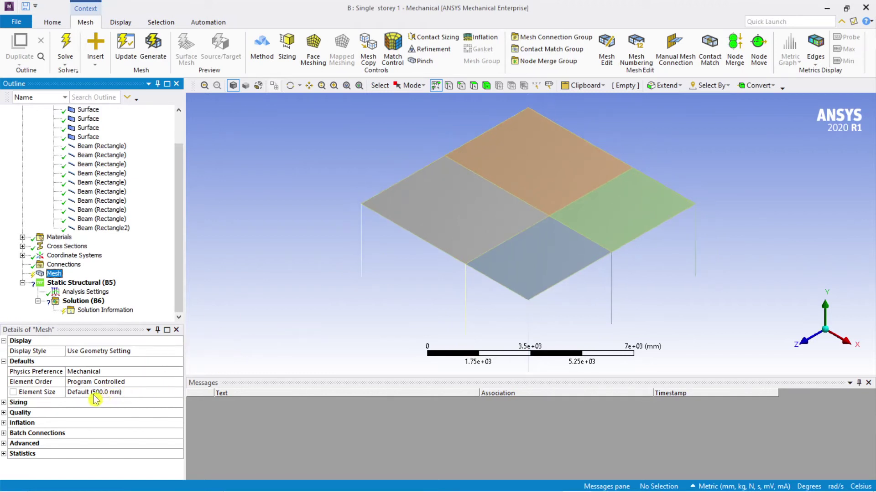
{"action": "right_click", "coordinate": [59, 274]}
{"action": "left_click", "coordinate": [104, 310]}
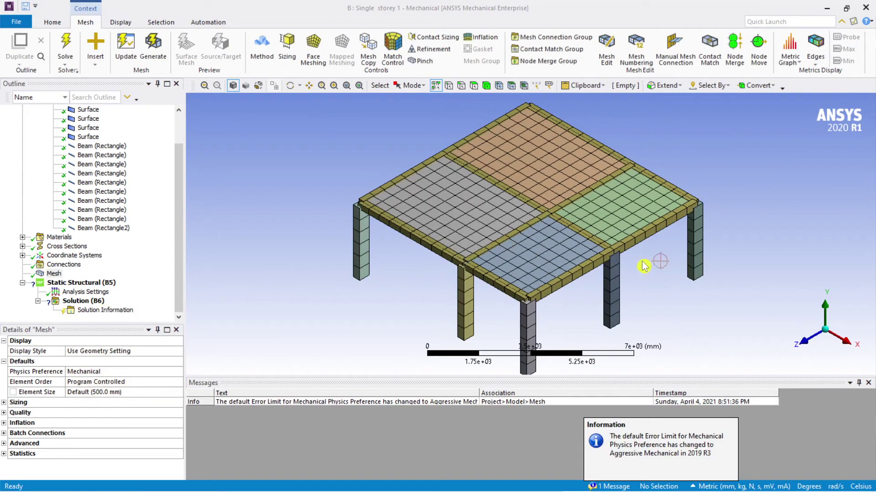
{"action": "scroll", "coordinate": [690, 272], "scroll_direction": "up", "scroll_amount": 1}
{"action": "middle_click_drag", "start_coordinate": [690, 272], "coordinate": [588, 291]}
{"action": "scroll", "coordinate": [651, 274], "scroll_direction": "down", "scroll_amount": 3}
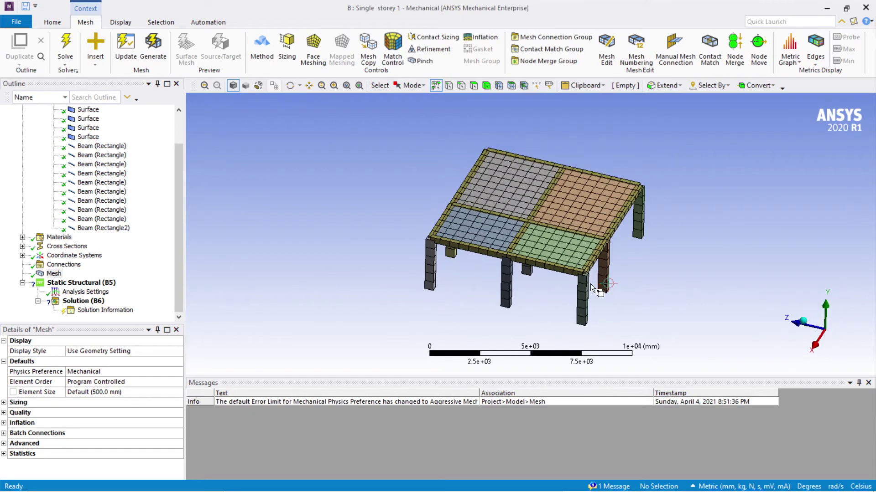
{"action": "middle_click_drag", "start_coordinate": [505, 297], "coordinate": [497, 302]}
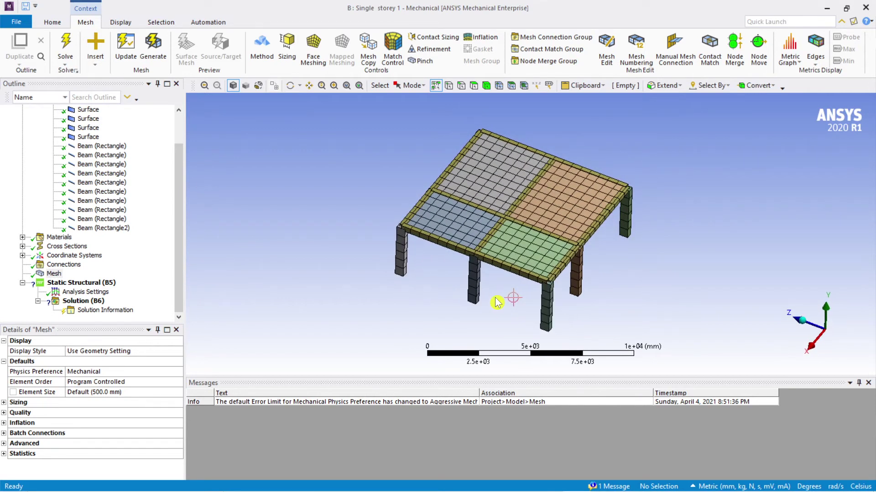
{"action": "middle_click_drag", "start_coordinate": [494, 298], "coordinate": [495, 296]}
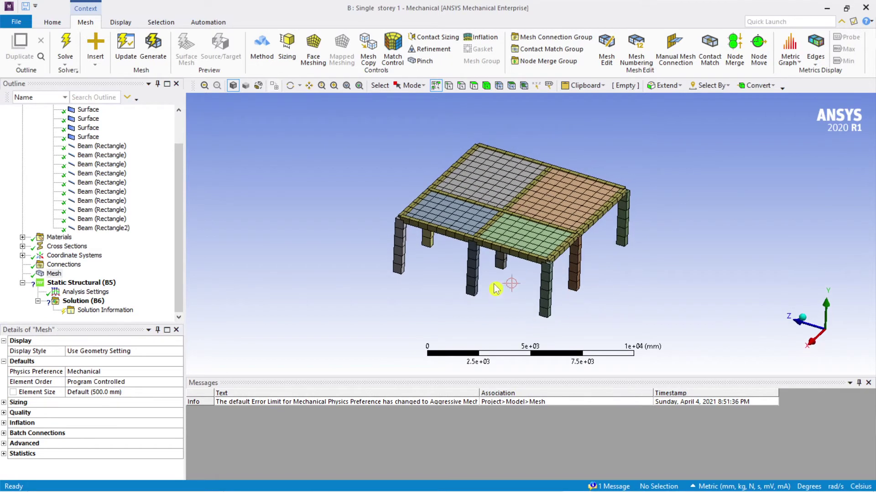
{"action": "scroll", "coordinate": [483, 217], "scroll_direction": "up", "scroll_amount": 1}
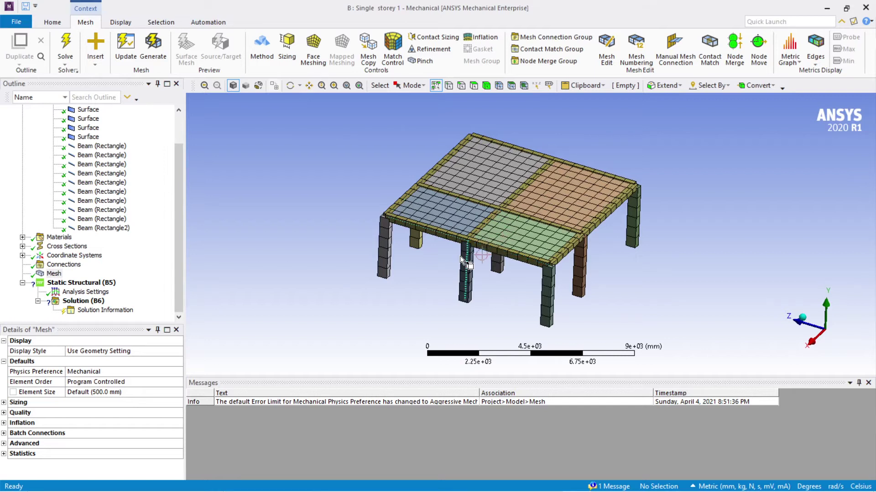
Step: Insert a Fixed Support into the static structural analysis
{"action": "left_click", "coordinate": [70, 283]}
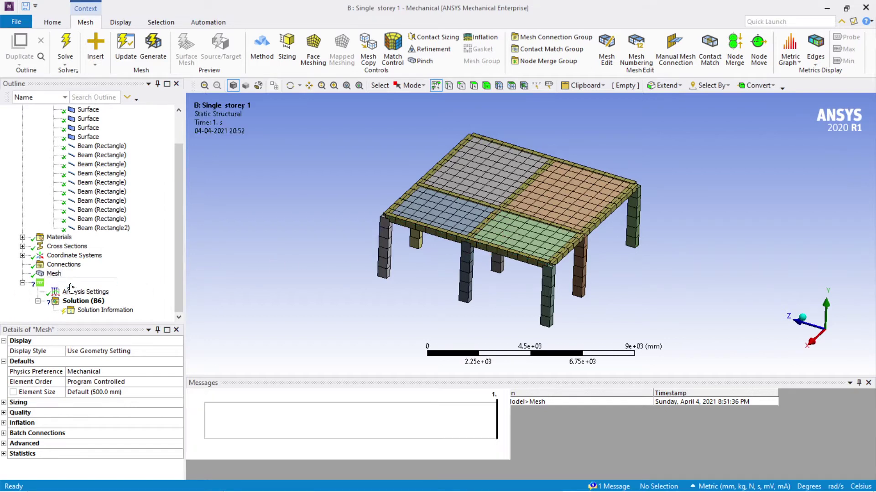
{"action": "right_click", "coordinate": [70, 287]}
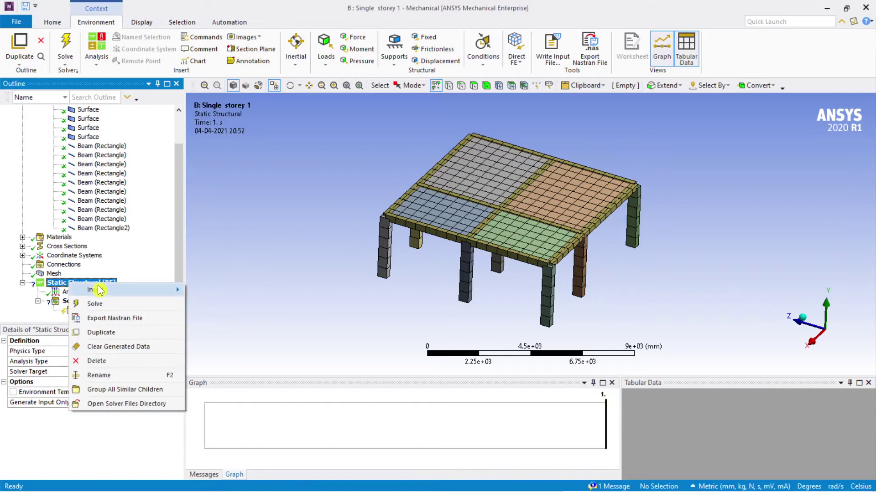
{"action": "mouse_move", "coordinate": [97, 290]}
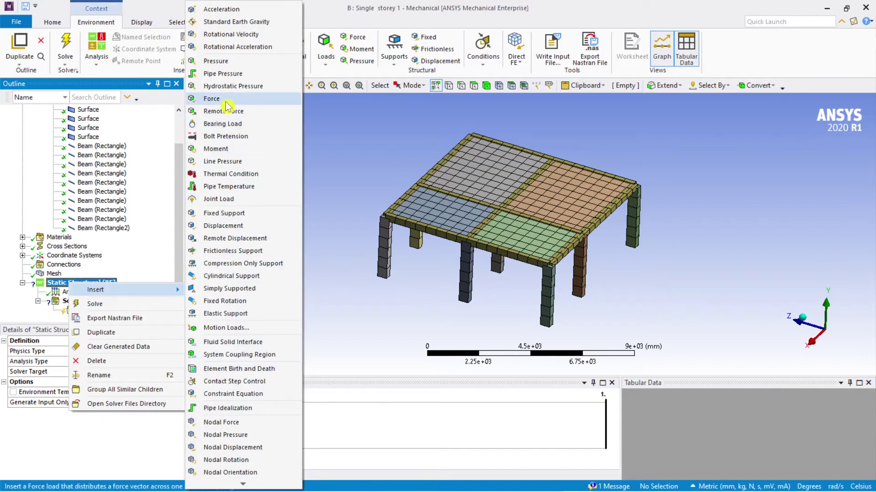
{"action": "left_click", "coordinate": [241, 214]}
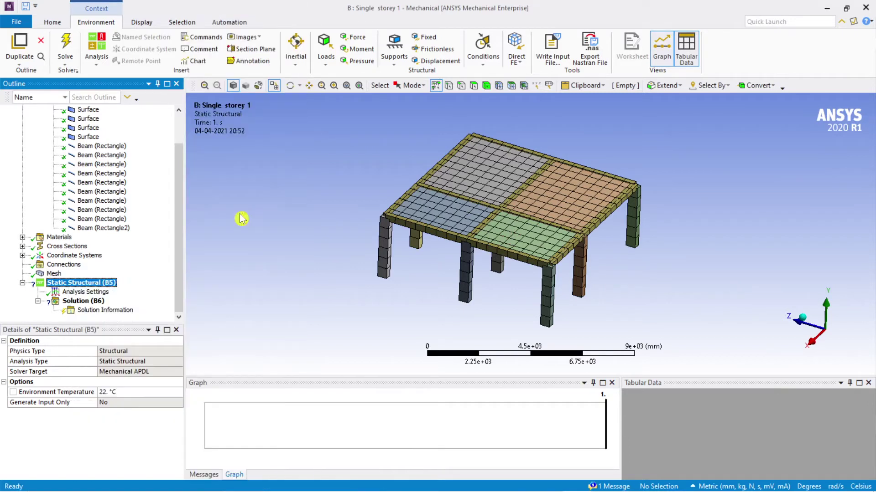
Step: Scope the fixed support to the base vertices of all nine columns using box selection in a side view
{"action": "middle_click_drag", "start_coordinate": [688, 303], "coordinate": [685, 277]}
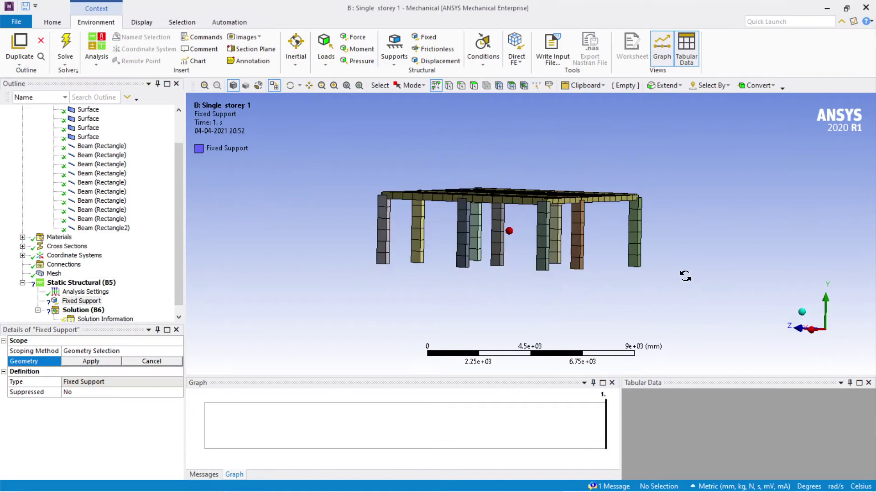
{"action": "left_click", "coordinate": [814, 333]}
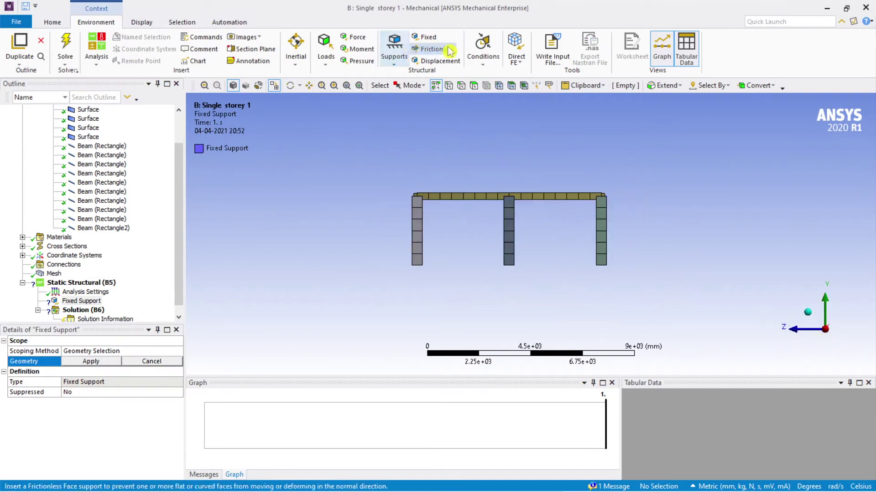
{"action": "left_click", "coordinate": [413, 86]}
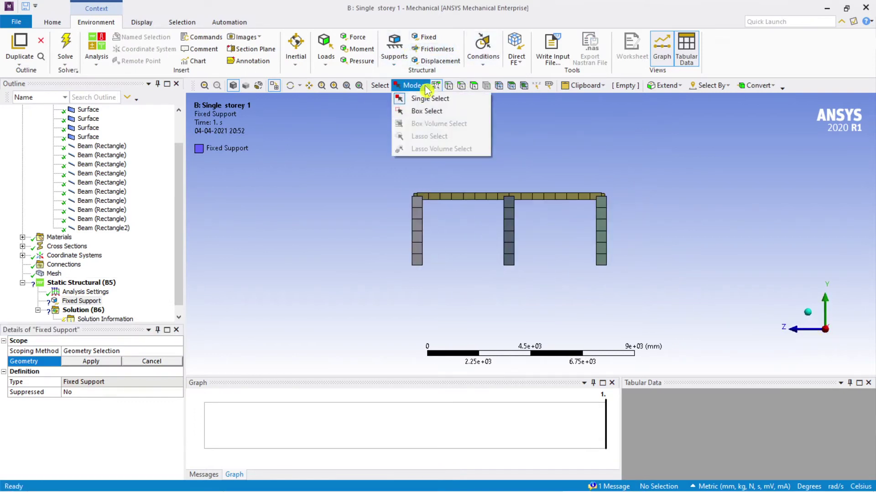
{"action": "left_click", "coordinate": [423, 112]}
{"action": "left_click", "coordinate": [448, 86]}
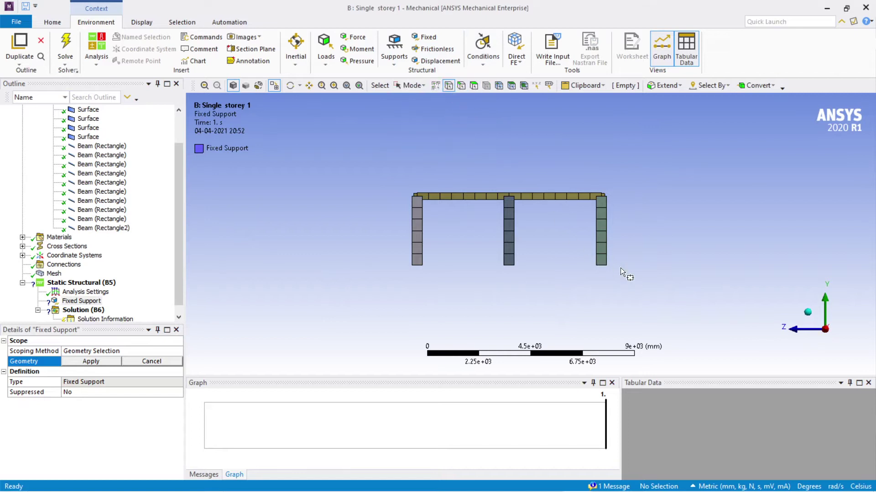
{"action": "left_click_drag", "start_coordinate": [689, 299], "coordinate": [353, 243]}
{"action": "left_click", "coordinate": [361, 231]}
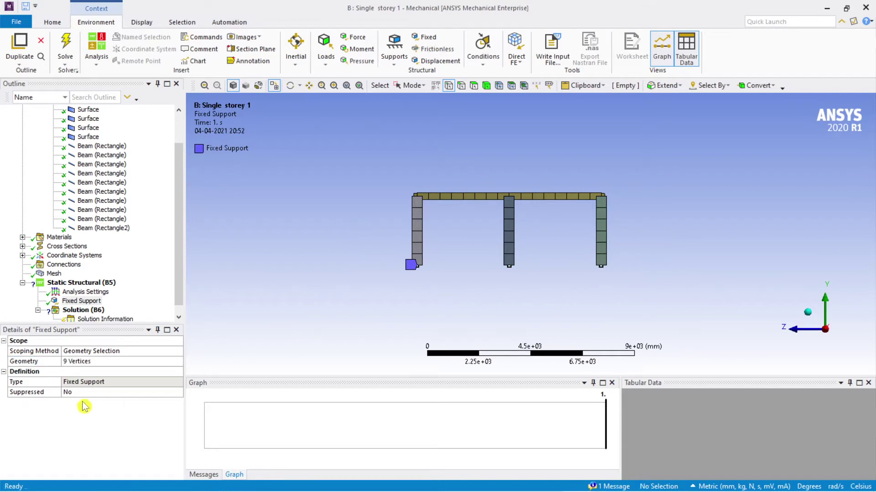
{"action": "middle_click_drag", "start_coordinate": [397, 290], "coordinate": [346, 342]}
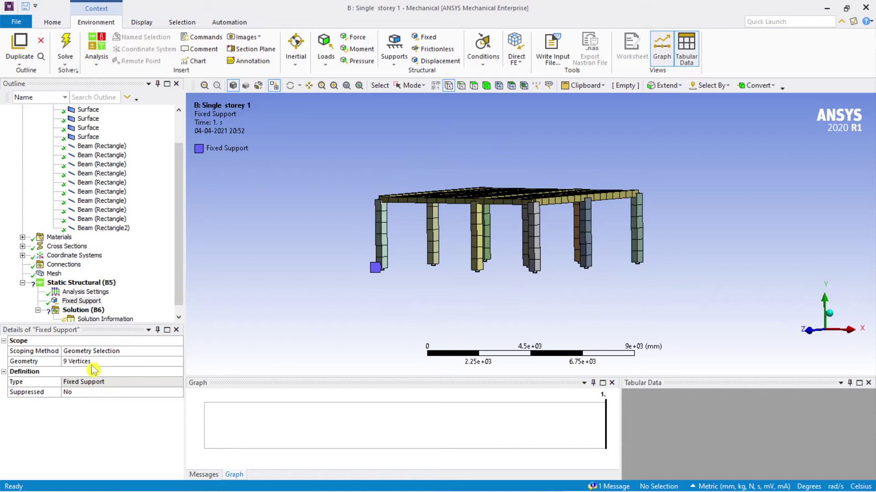
{"action": "middle_click_drag", "start_coordinate": [415, 348], "coordinate": [533, 292]}
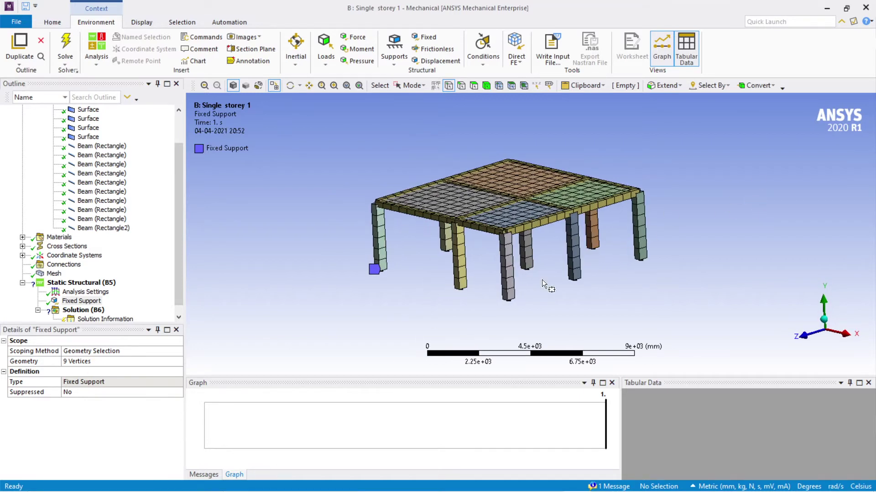
Step: Add Standard Earth Gravity to the static structural analysis, acting in the -Y direction
{"action": "scroll", "coordinate": [76, 244], "scroll_direction": "up", "scroll_amount": 3}
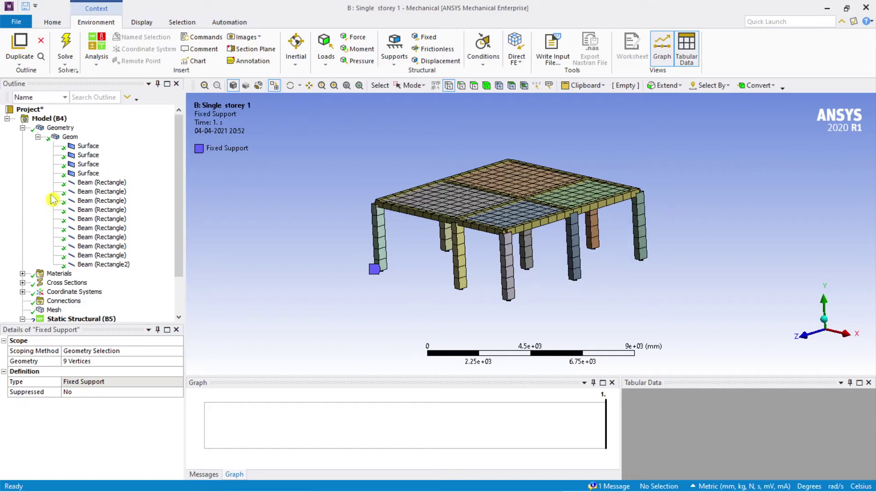
{"action": "left_click", "coordinate": [23, 128]}
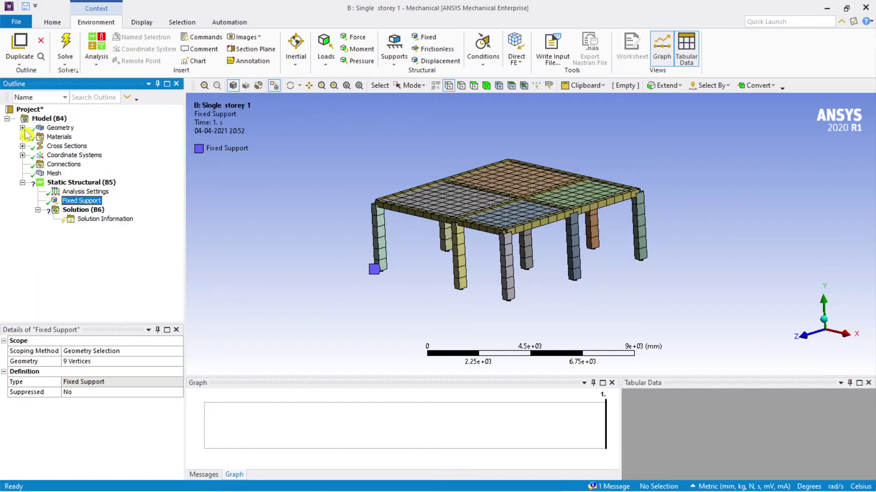
{"action": "left_click", "coordinate": [75, 182]}
{"action": "right_click", "coordinate": [76, 181]}
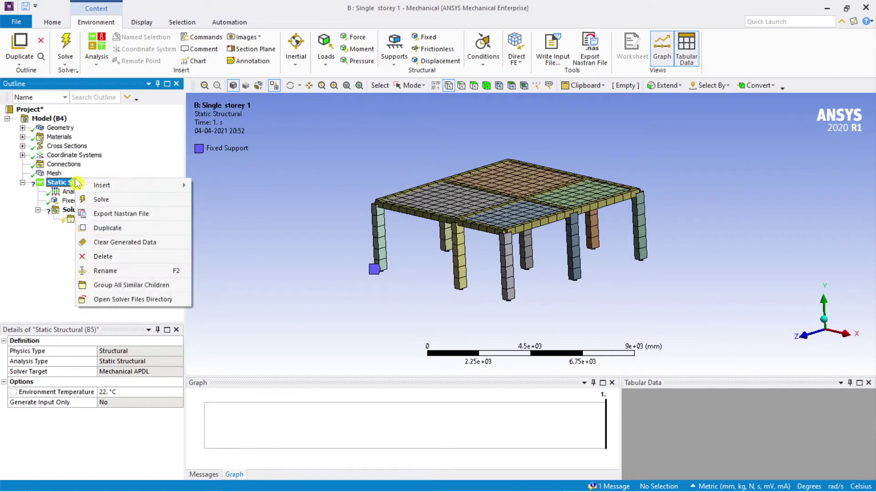
{"action": "mouse_move", "coordinate": [97, 187]}
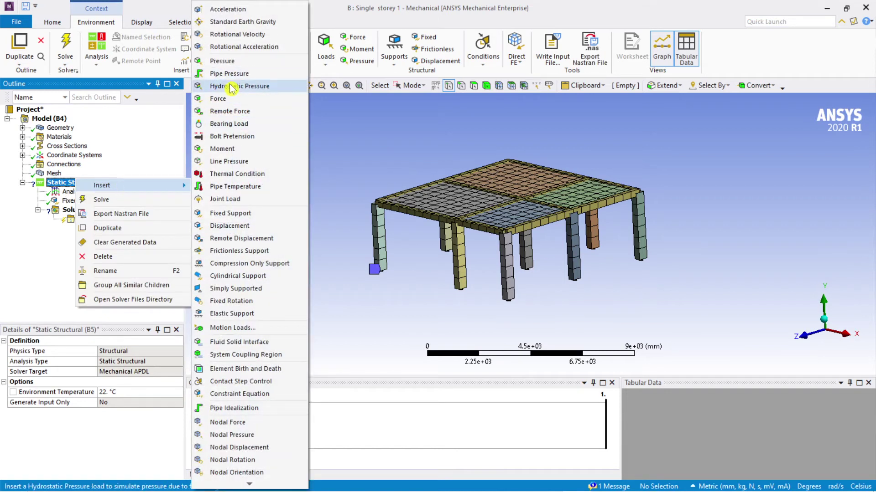
{"action": "left_click", "coordinate": [247, 23]}
{"action": "middle_click_drag", "start_coordinate": [604, 248], "coordinate": [606, 252]}
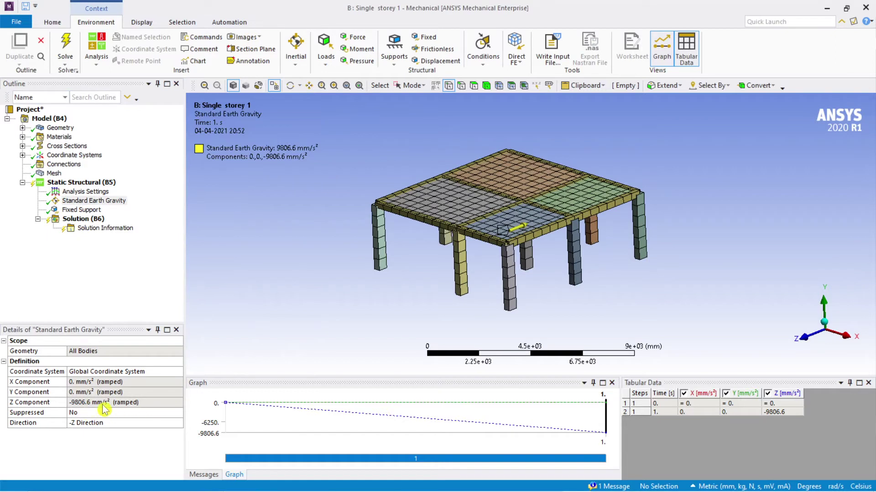
{"action": "left_click", "coordinate": [126, 423]}
{"action": "left_click", "coordinate": [178, 423]}
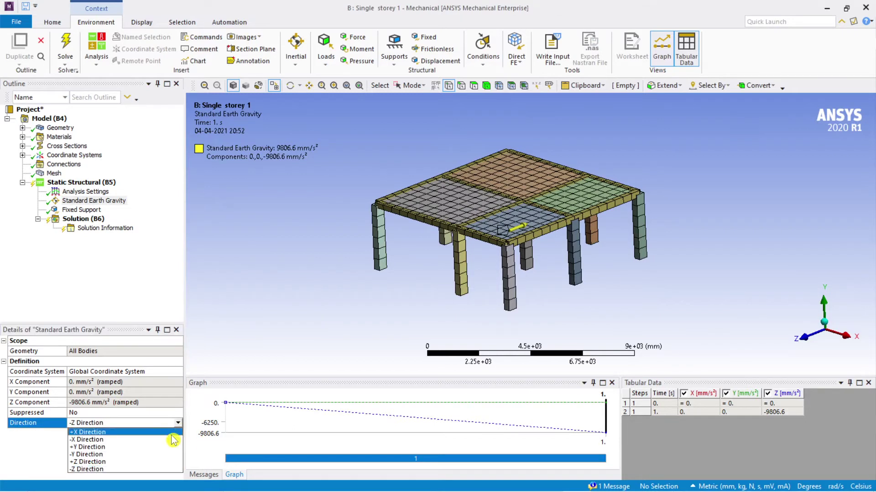
{"action": "left_click", "coordinate": [160, 454]}
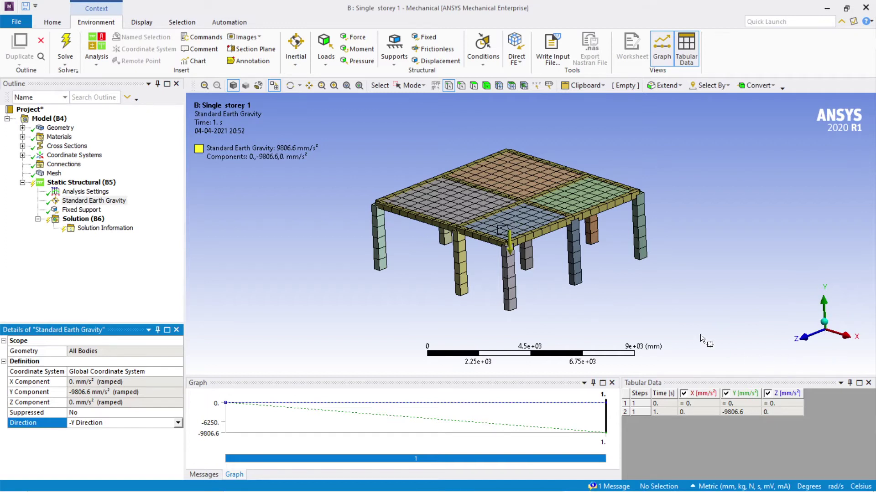
Step: Solve the static structural analysis with the gravity load and fixed supports
{"action": "left_click", "coordinate": [76, 182]}
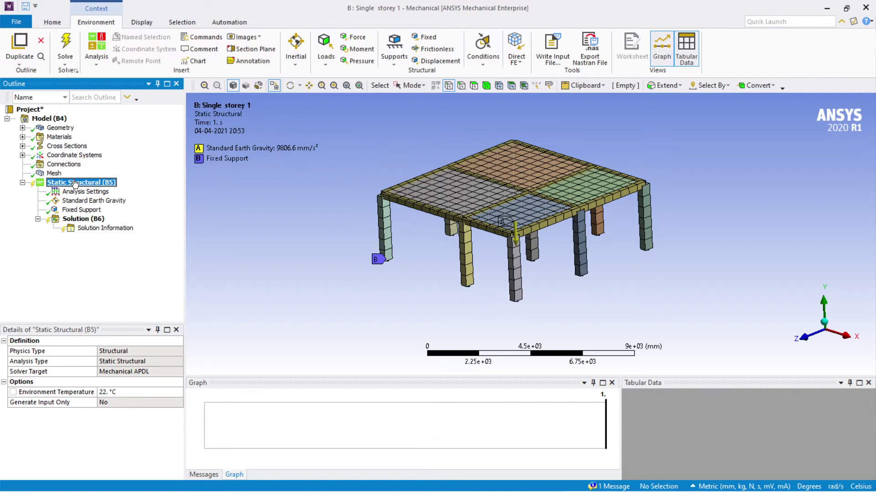
{"action": "right_click", "coordinate": [75, 183]}
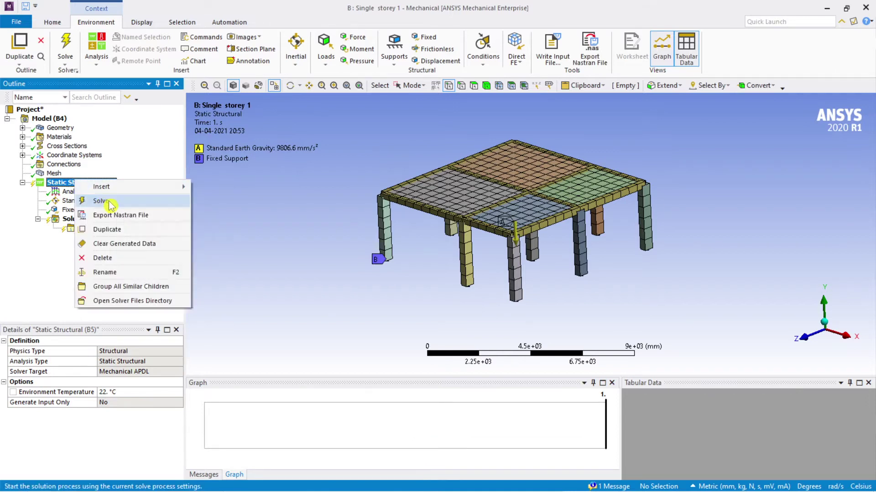
{"action": "left_click", "coordinate": [102, 202]}
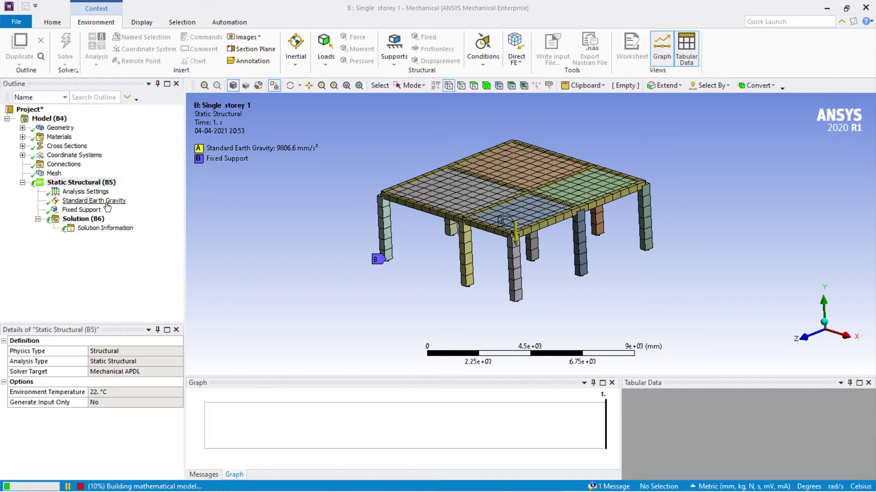
{"action": "scroll", "coordinate": [420, 298], "scroll_direction": "up", "scroll_amount": 1}
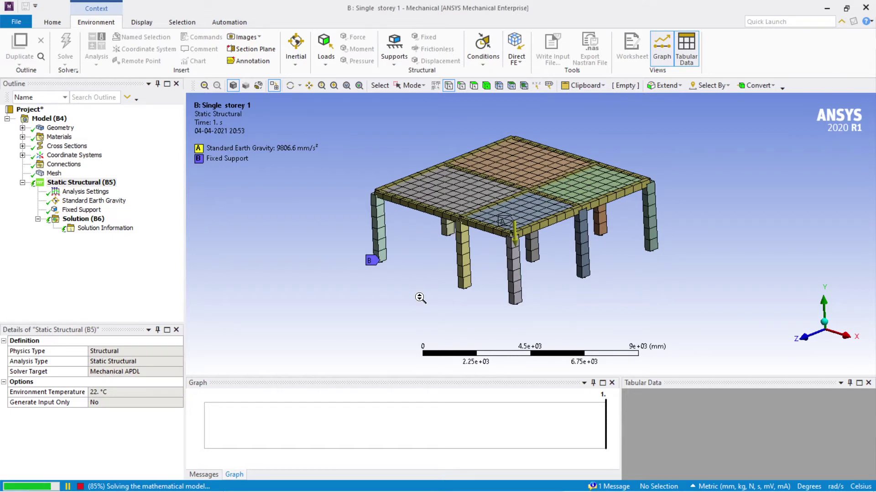
Step: Add Total Deformation and Directional Deformation results for all bodies to the solution
{"action": "left_click", "coordinate": [82, 220]}
{"action": "right_click", "coordinate": [94, 219]}
{"action": "mouse_move", "coordinate": [114, 224]}
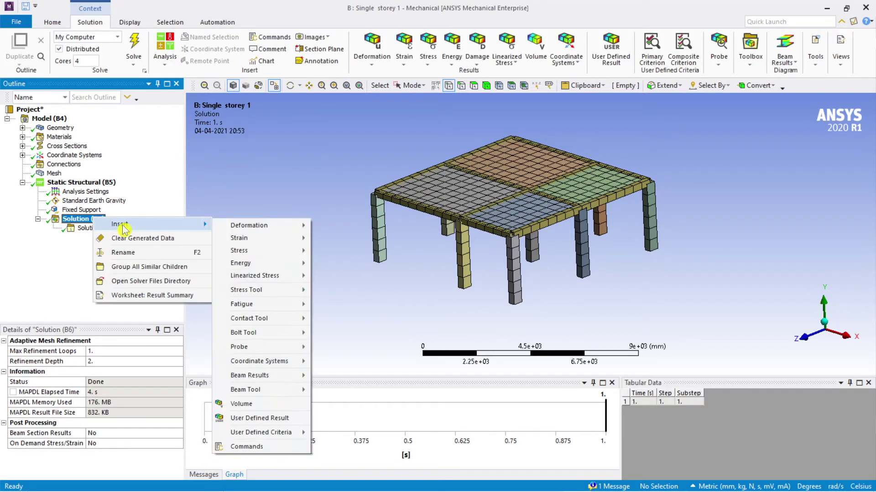
{"action": "mouse_move", "coordinate": [255, 225]}
{"action": "left_click", "coordinate": [335, 227]}
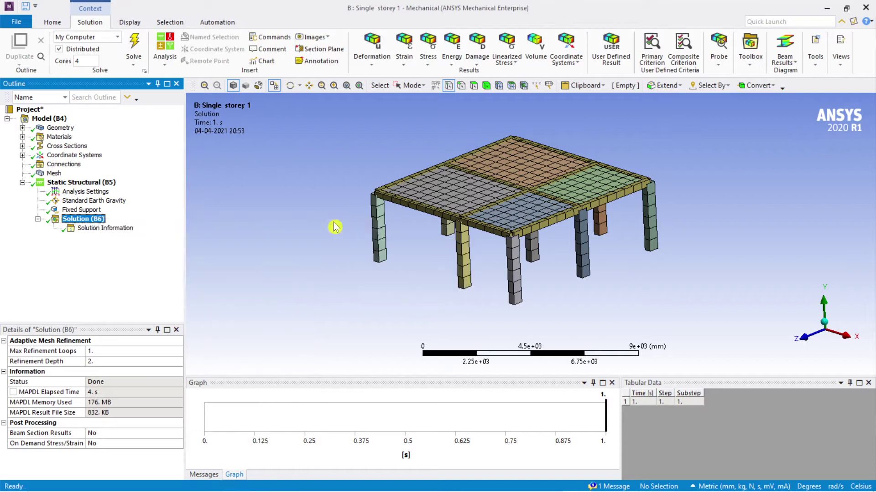
{"action": "right_click", "coordinate": [80, 219]}
{"action": "mouse_move", "coordinate": [97, 225]}
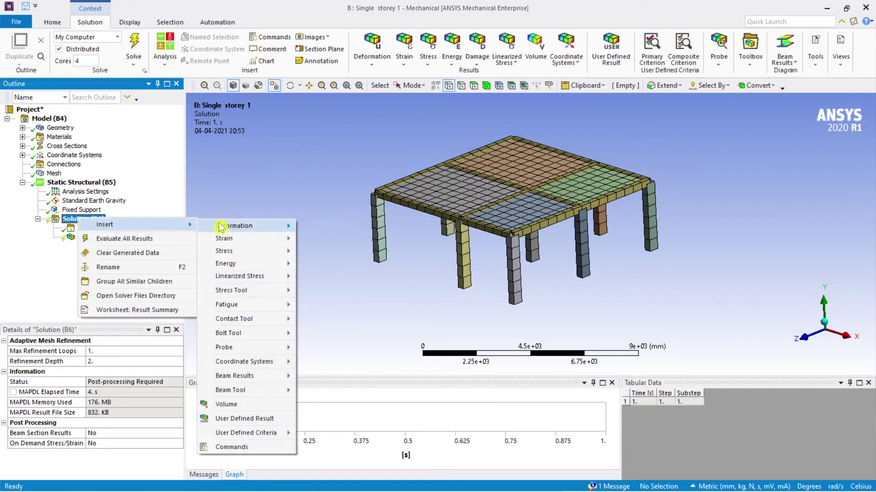
{"action": "mouse_move", "coordinate": [348, 225]}
{"action": "left_click", "coordinate": [429, 239]}
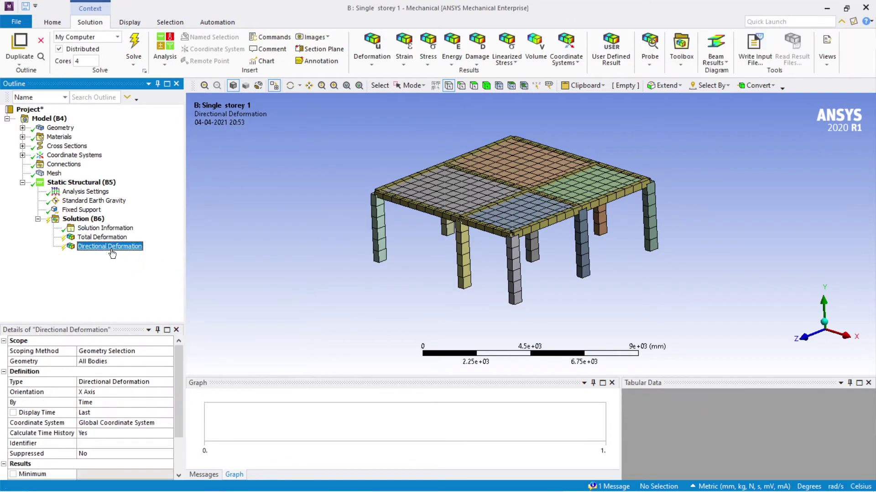
Step: Add Maximum Principal and Normal elastic strain results to the static structural solution
{"action": "left_click", "coordinate": [78, 219]}
{"action": "right_click", "coordinate": [79, 219]}
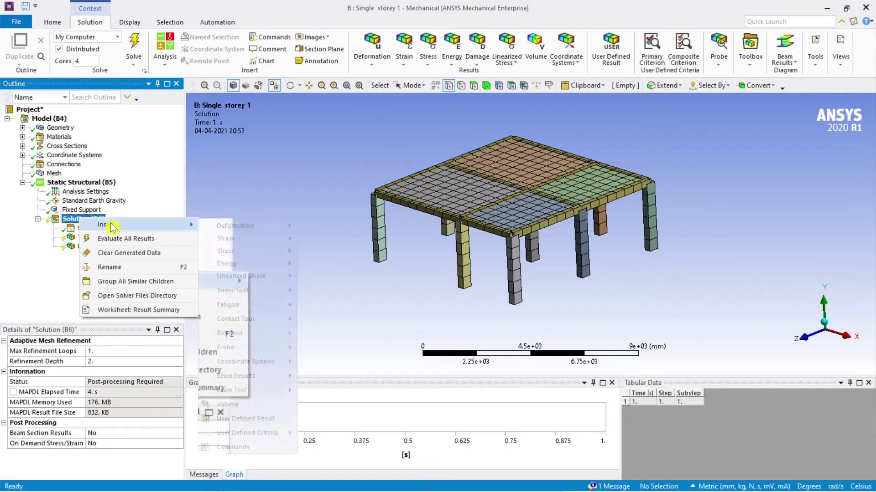
{"action": "mouse_move", "coordinate": [105, 224]}
{"action": "mouse_move", "coordinate": [282, 239]}
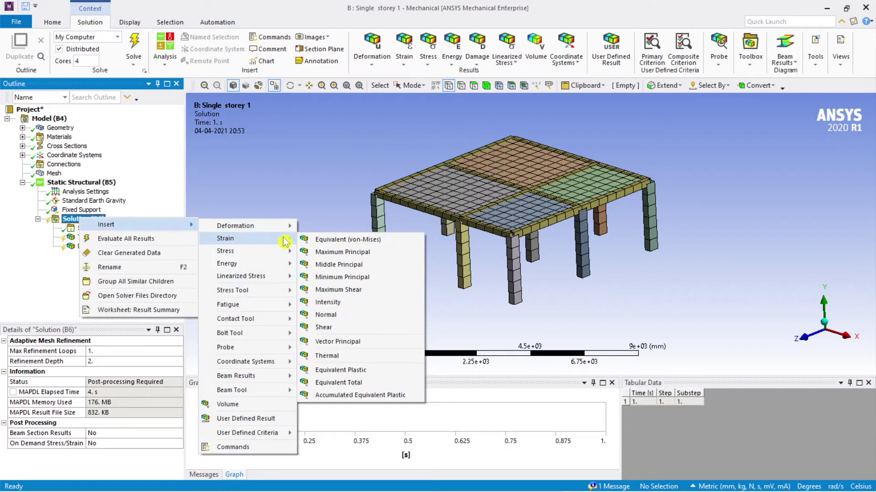
{"action": "left_click", "coordinate": [361, 252]}
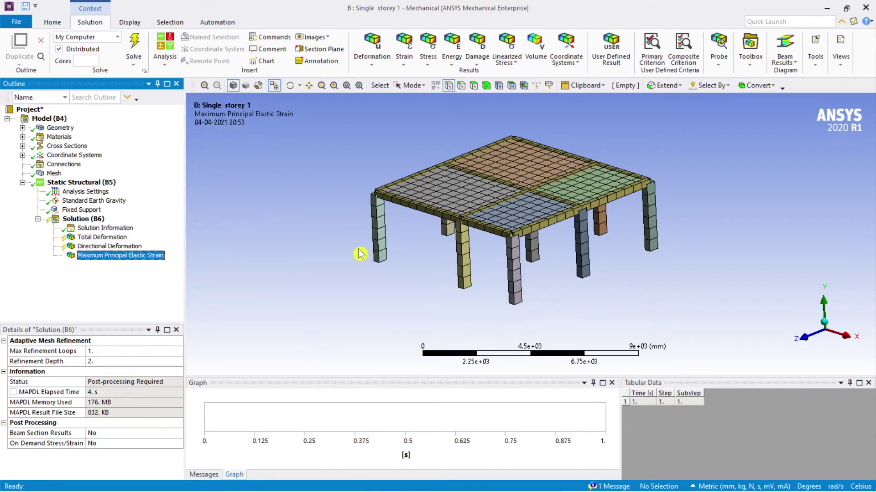
{"action": "left_click", "coordinate": [85, 223]}
{"action": "right_click", "coordinate": [83, 221]}
{"action": "mouse_move", "coordinate": [137, 226]}
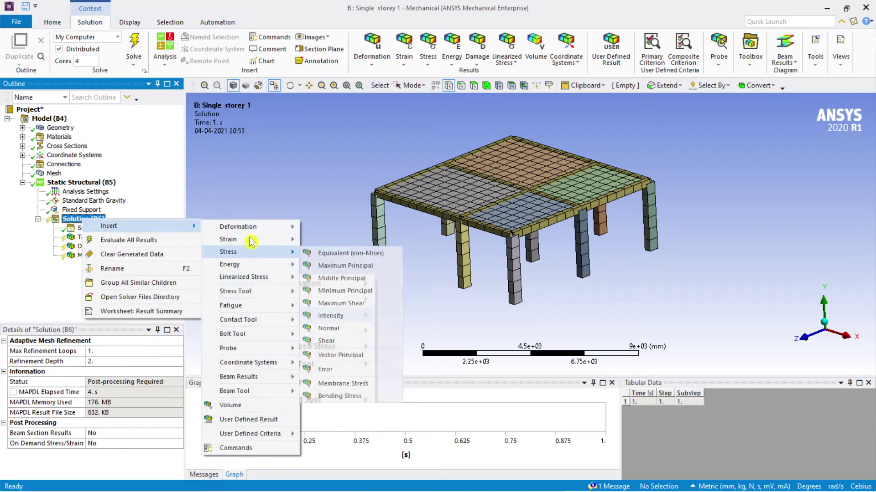
{"action": "mouse_move", "coordinate": [251, 241]}
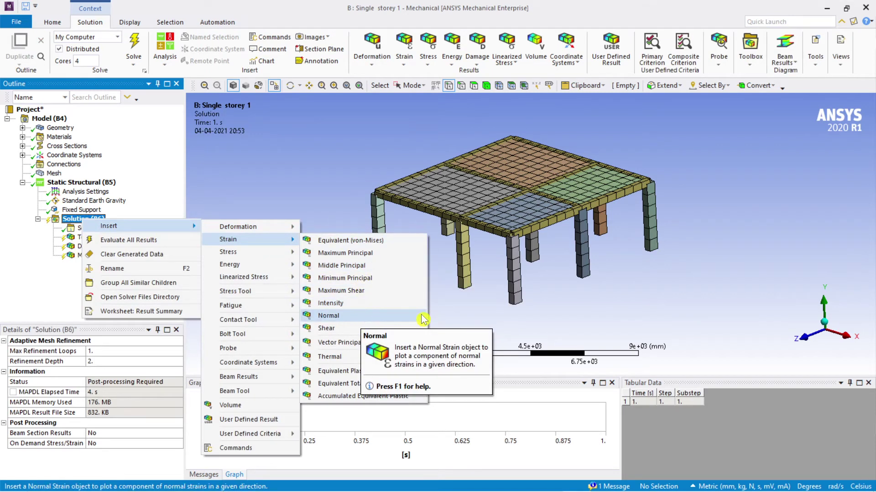
{"action": "left_click", "coordinate": [417, 319]}
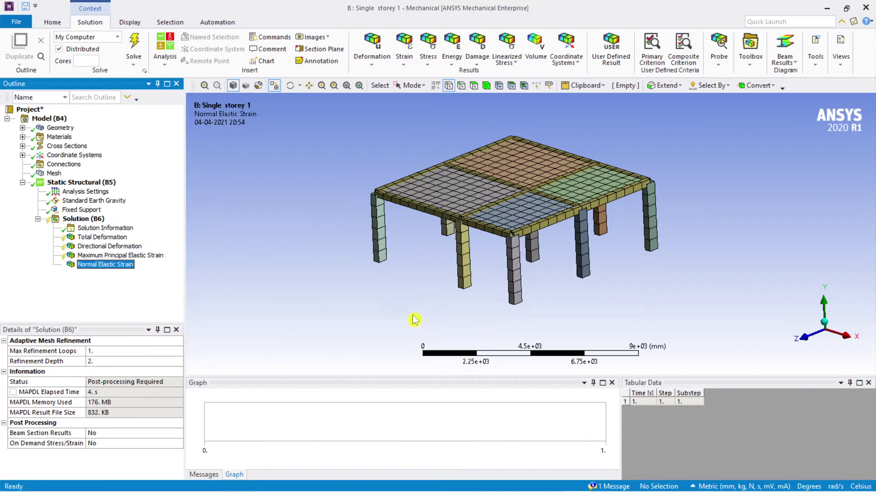
Step: Add Maximum Principal and Normal stress results to the static structural solution
{"action": "left_click", "coordinate": [82, 220]}
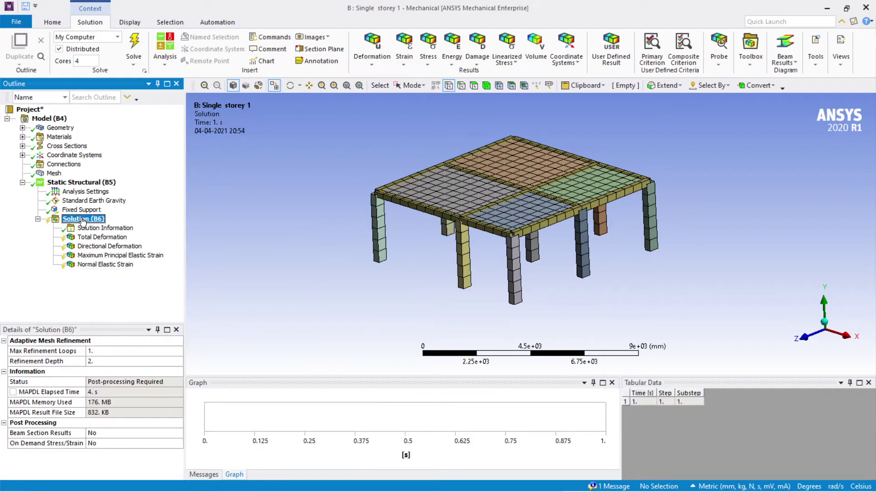
{"action": "right_click", "coordinate": [82, 220]}
{"action": "mouse_move", "coordinate": [183, 225]}
{"action": "mouse_move", "coordinate": [250, 258]}
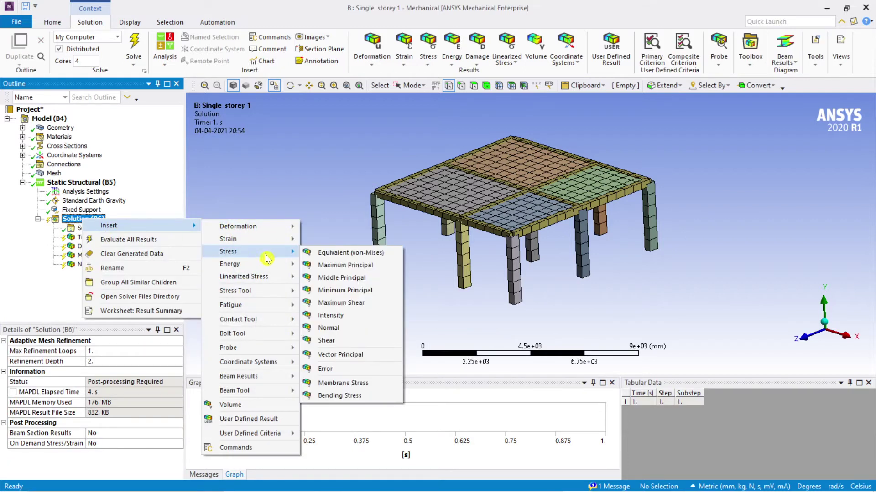
{"action": "left_click", "coordinate": [362, 266]}
{"action": "left_click", "coordinate": [91, 221]}
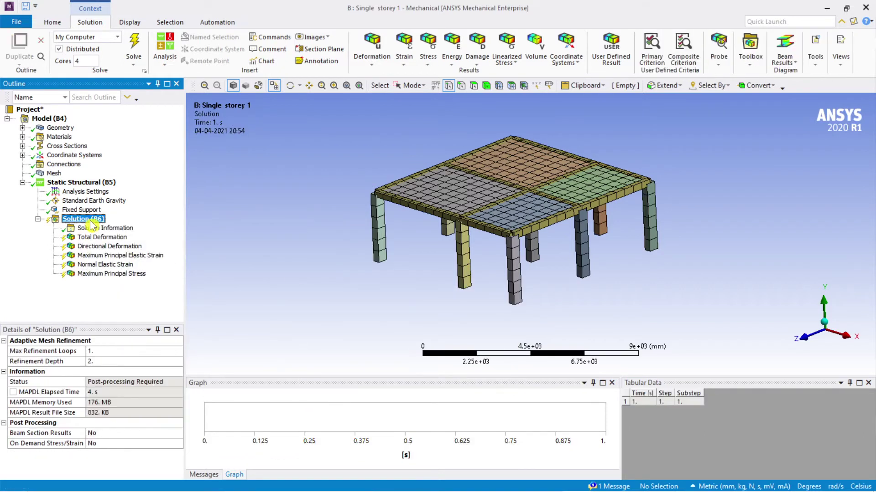
{"action": "right_click", "coordinate": [92, 224]}
{"action": "mouse_move", "coordinate": [157, 229]}
{"action": "mouse_move", "coordinate": [274, 232]}
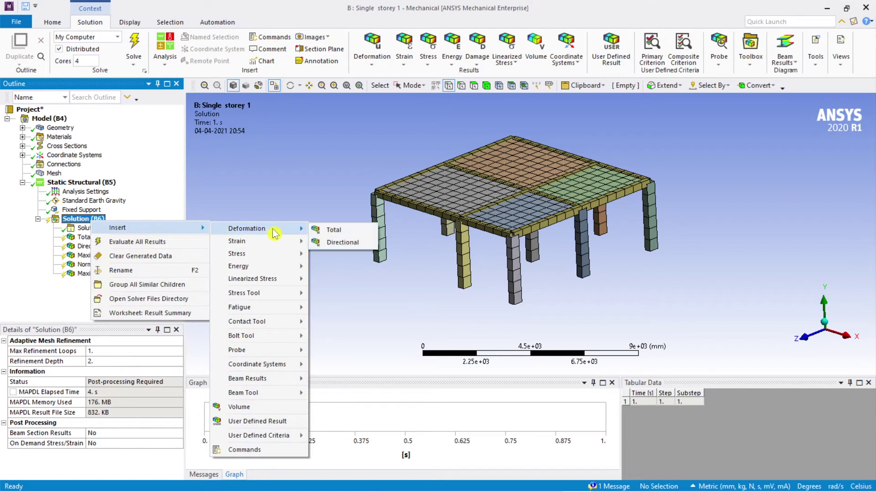
{"action": "mouse_move", "coordinate": [273, 254]}
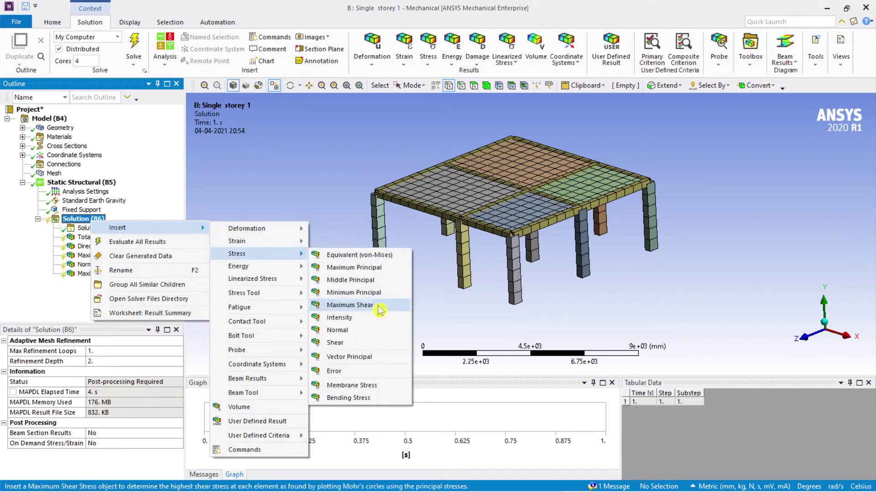
{"action": "left_click", "coordinate": [375, 330]}
Step: Evaluate all deformation, strain and stress results of the solution
{"action": "left_click", "coordinate": [75, 219]}
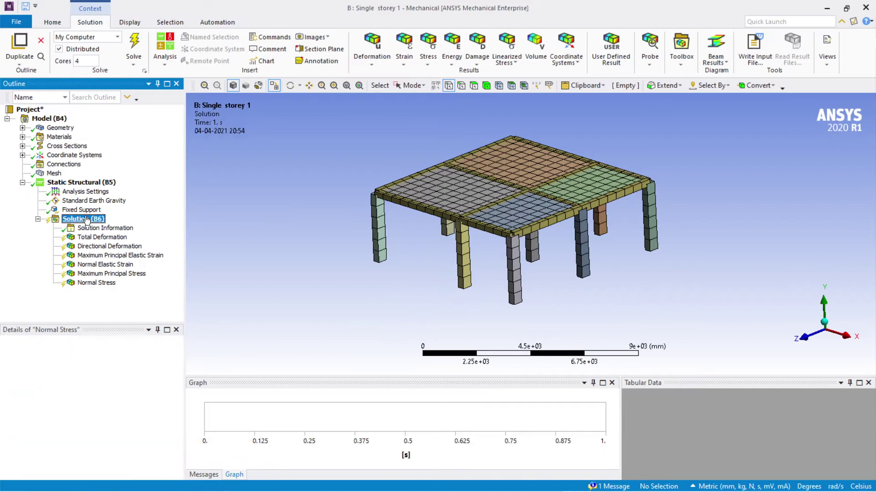
{"action": "right_click", "coordinate": [92, 220]}
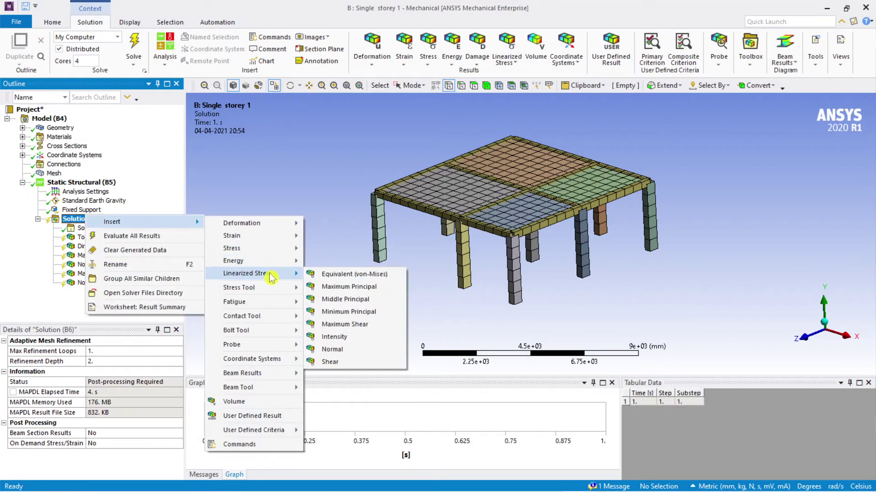
{"action": "left_click", "coordinate": [42, 308]}
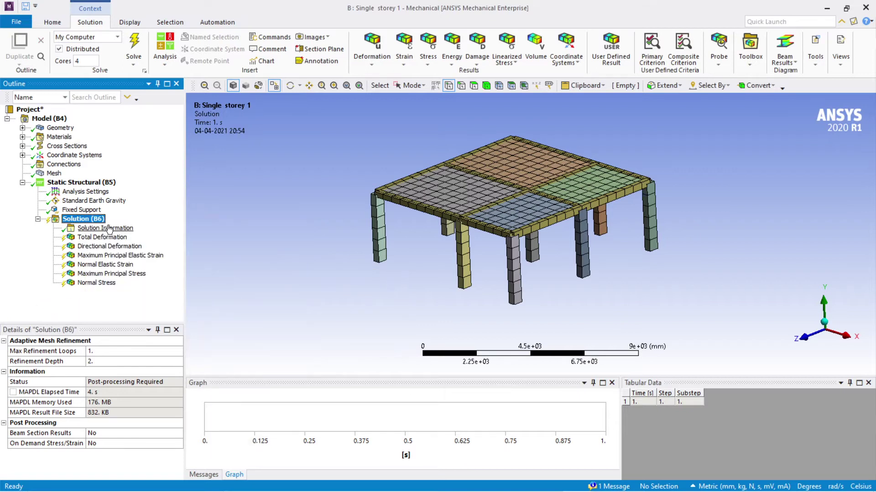
{"action": "right_click", "coordinate": [100, 222]}
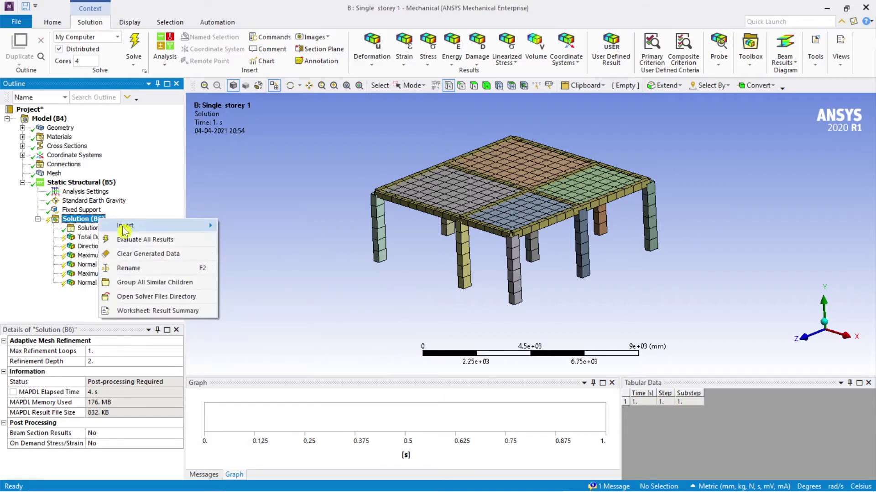
{"action": "left_click", "coordinate": [152, 235]}
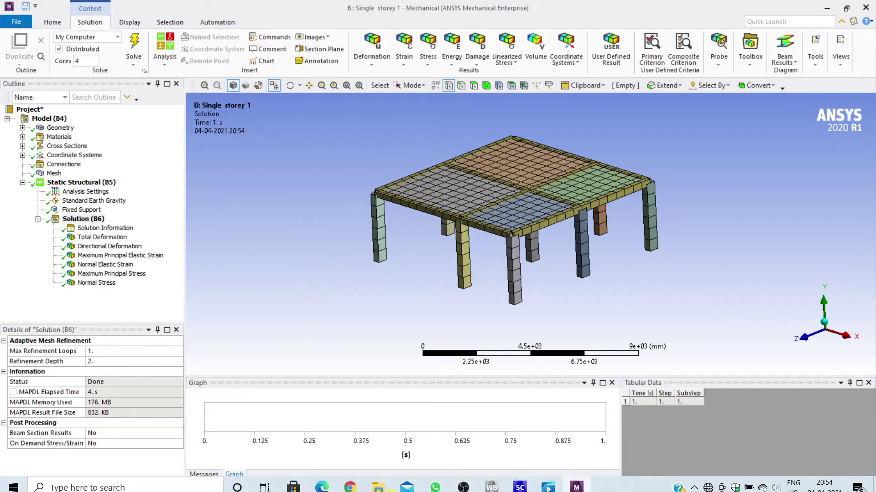
Step: Display the Total Deformation contour of the frame and play its animation to examine how the slabs deflect
{"action": "left_click", "coordinate": [120, 237]}
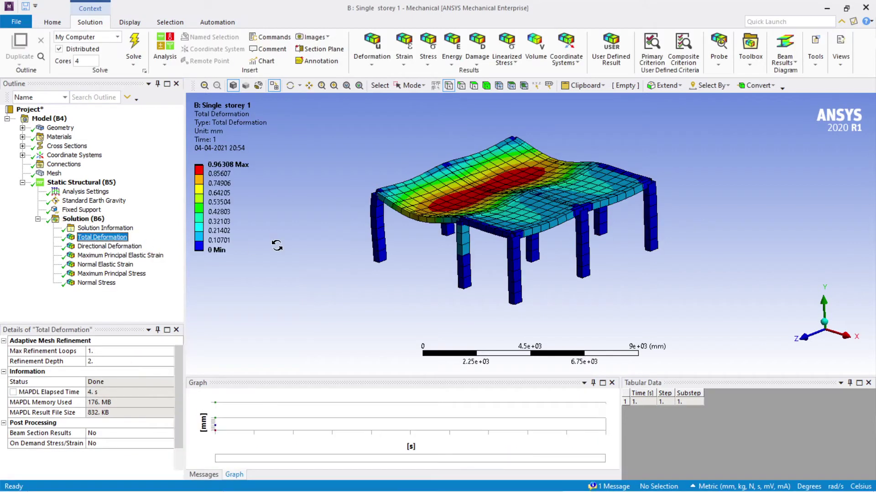
{"action": "left_click_drag", "start_coordinate": [359, 259], "coordinate": [460, 268]}
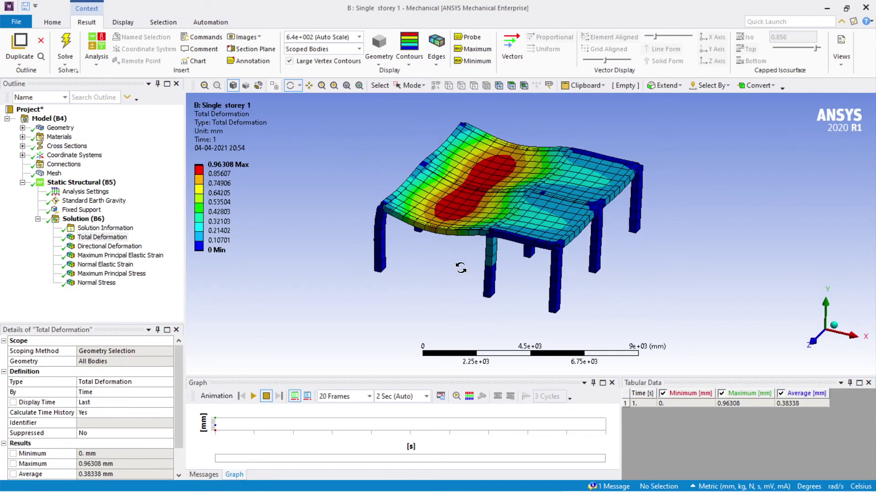
{"action": "left_click", "coordinate": [251, 396]}
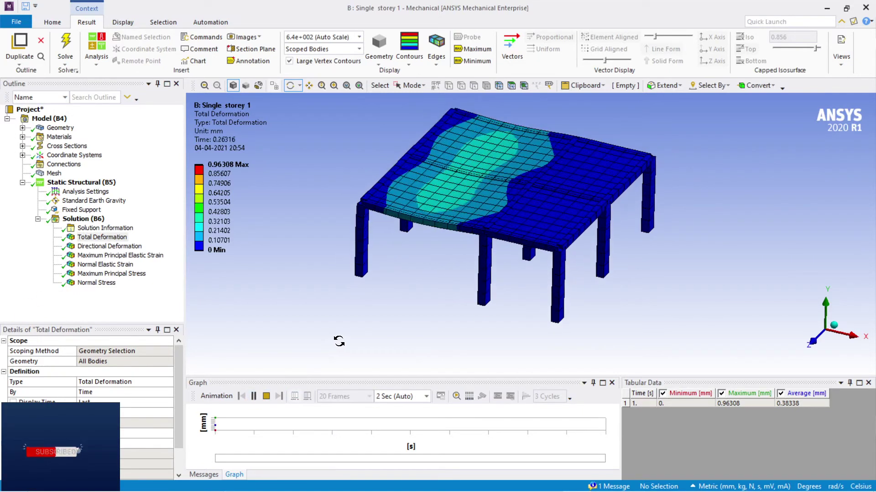
{"action": "mouse_move", "coordinate": [363, 333]}
{"action": "left_mouse_down"}
{"action": "mouse_move", "coordinate": [376, 336]}
{"action": "mouse_move", "coordinate": [372, 348]}
{"action": "left_mouse_up"}
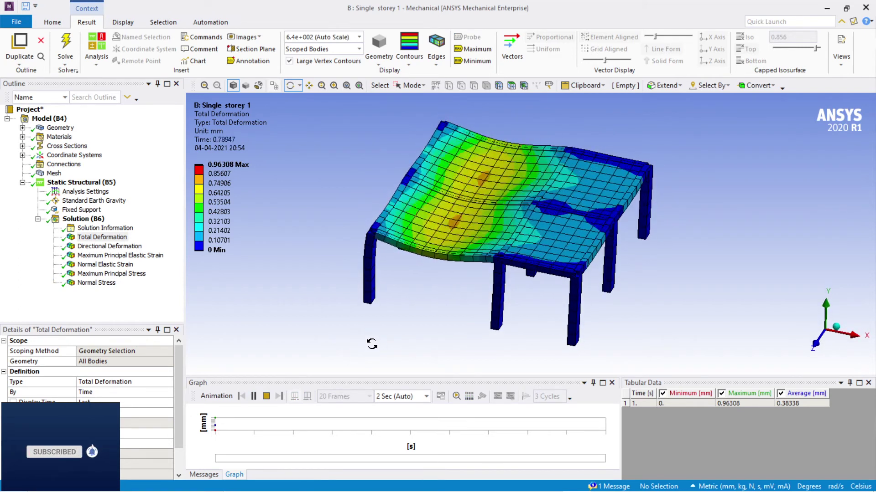
{"action": "left_click", "coordinate": [259, 398]}
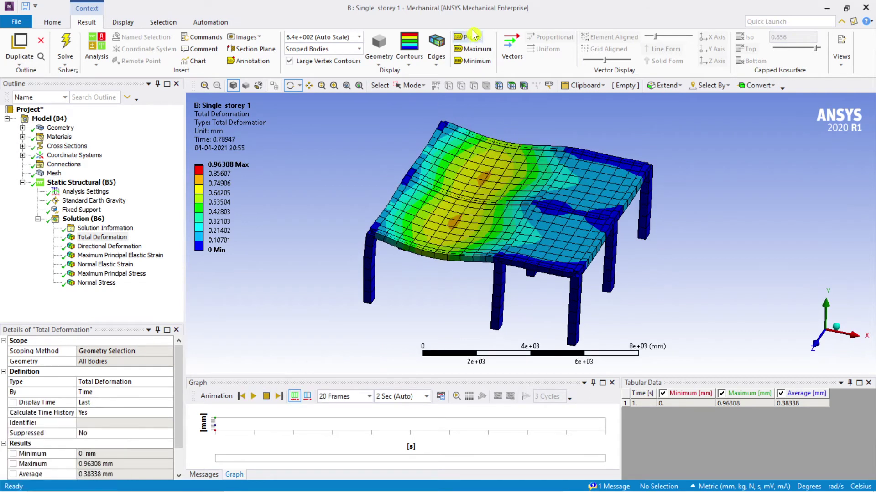
Step: Turn on the maximum and minimum value labels on the Total Deformation plot
{"action": "left_click", "coordinate": [474, 49]}
{"action": "left_click", "coordinate": [475, 61]}
{"action": "mouse_move", "coordinate": [429, 283]}
{"action": "middle_mouse_down"}
{"action": "mouse_move", "coordinate": [436, 272]}
{"action": "mouse_move", "coordinate": [429, 284]}
{"action": "middle_mouse_up"}
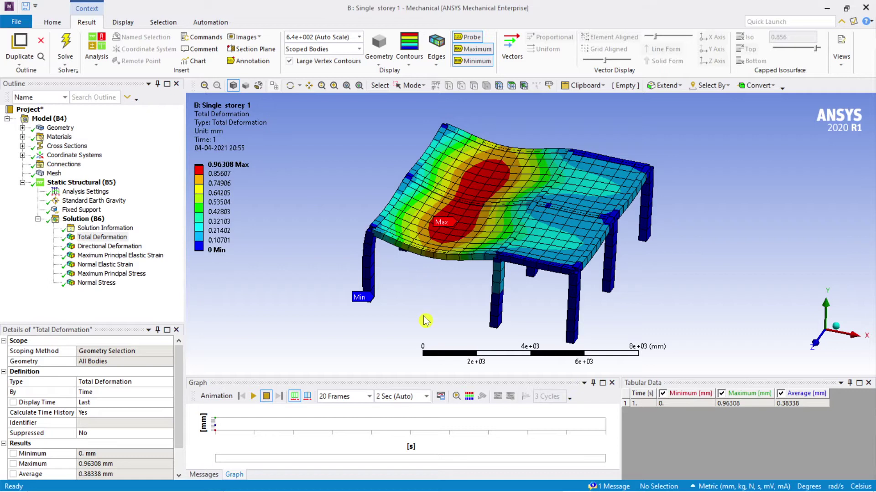
Step: Set the Directional Deformation orientation to the Y Axis, re-evaluate the results and examine the vertical deflection contour
{"action": "left_click", "coordinate": [126, 247]}
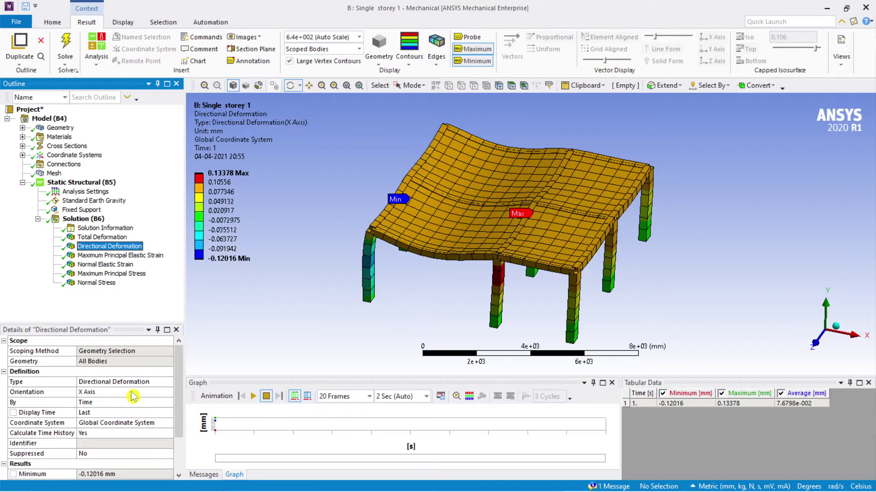
{"action": "left_click", "coordinate": [161, 392]}
{"action": "left_click", "coordinate": [168, 395]}
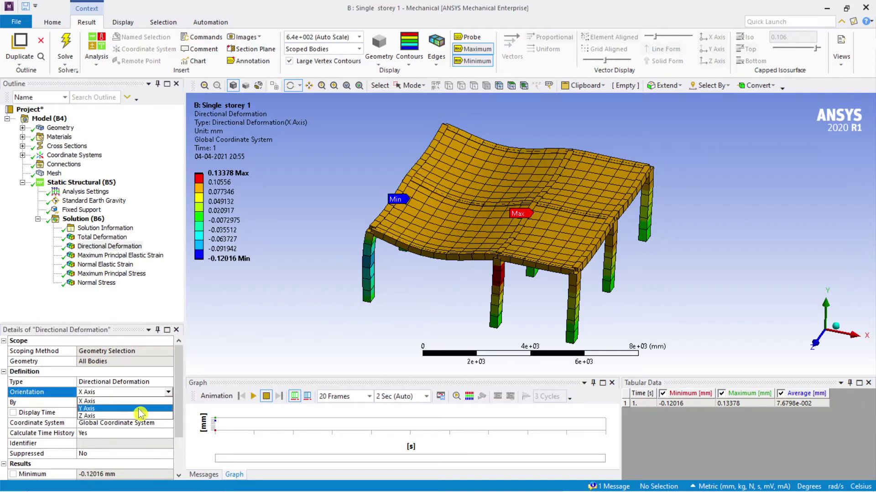
{"action": "left_click", "coordinate": [139, 411]}
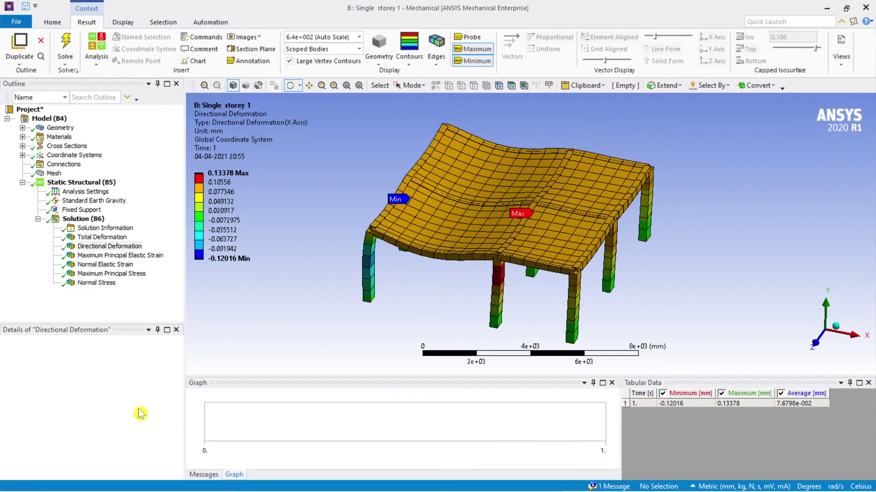
{"action": "right_click", "coordinate": [97, 249]}
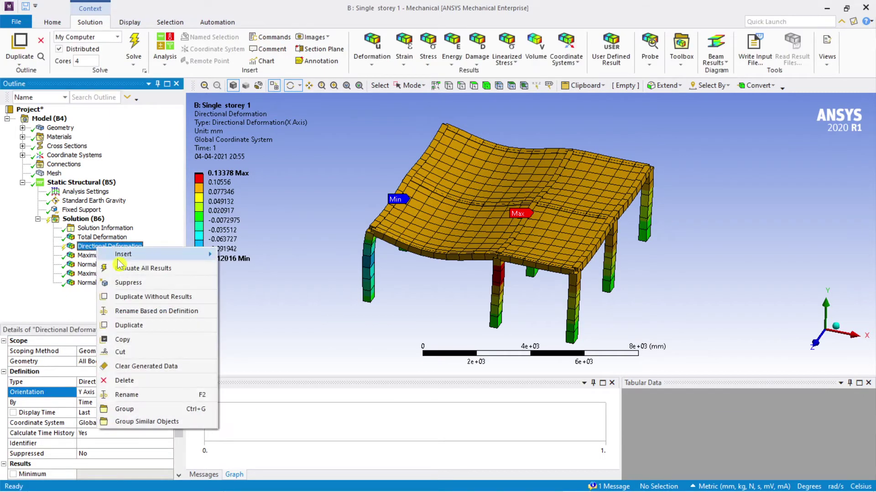
{"action": "left_click", "coordinate": [139, 269]}
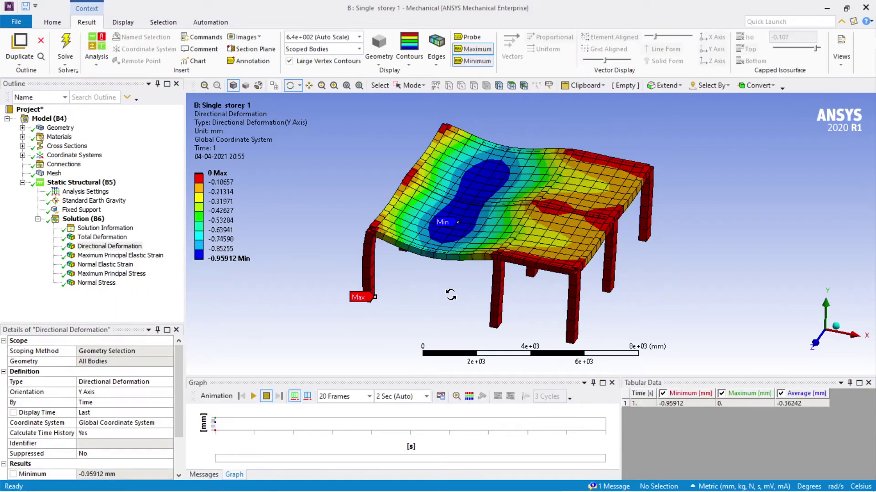
{"action": "left_click_drag", "start_coordinate": [450, 299], "coordinate": [440, 303]}
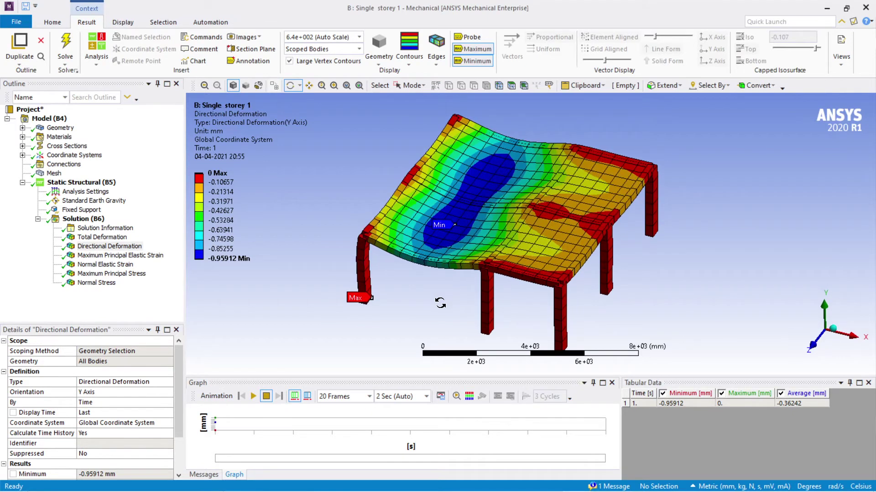
{"action": "scroll", "coordinate": [440, 303], "scroll_direction": "up", "scroll_amount": 1}
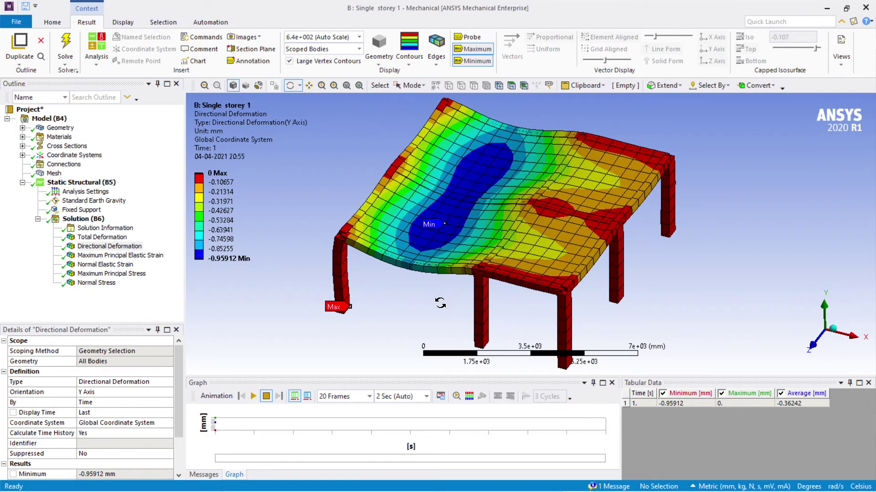
{"action": "scroll", "coordinate": [440, 303], "scroll_direction": "down", "scroll_amount": 2}
{"action": "left_click_drag", "start_coordinate": [451, 297], "coordinate": [432, 308]}
{"action": "scroll", "coordinate": [393, 316], "scroll_direction": "up", "scroll_amount": 1}
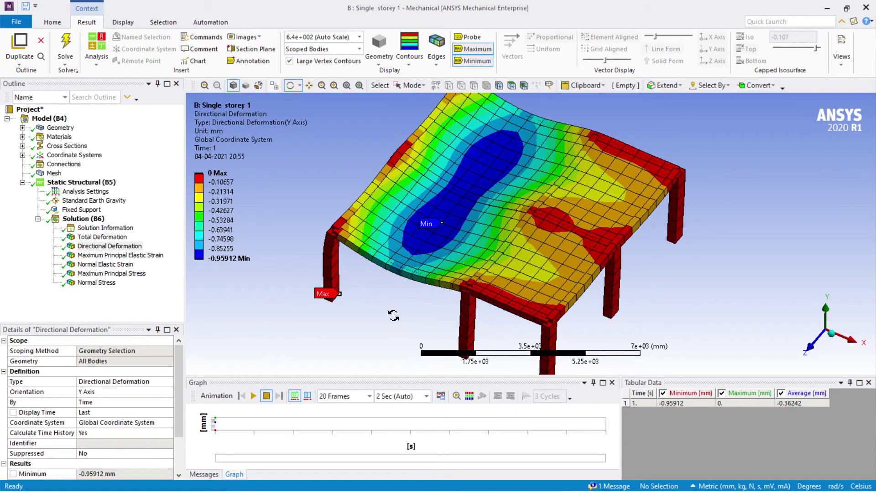
Step: Examine the Y-axis directional deformation contours of the slab and columns from above and from the side
{"action": "scroll", "coordinate": [499, 149], "scroll_direction": "down", "scroll_amount": 2}
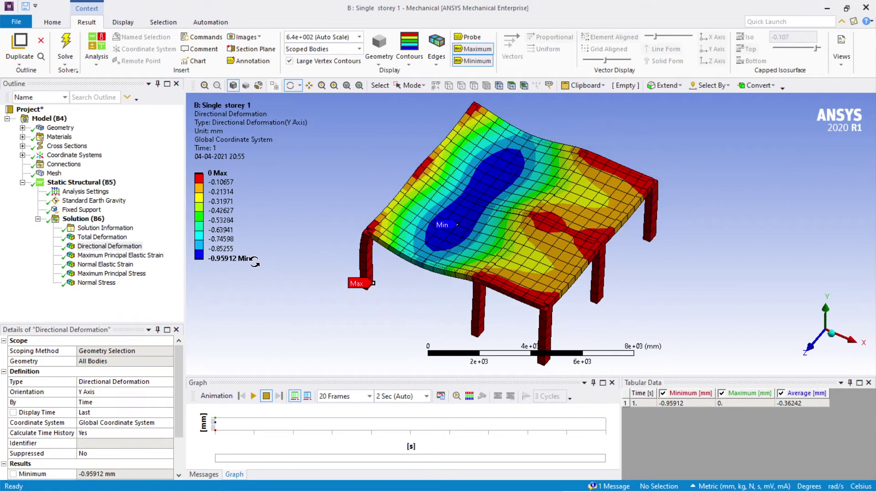
{"action": "left_click_drag", "start_coordinate": [293, 328], "coordinate": [304, 306]}
{"action": "scroll", "coordinate": [352, 219], "scroll_direction": "up", "scroll_amount": 3}
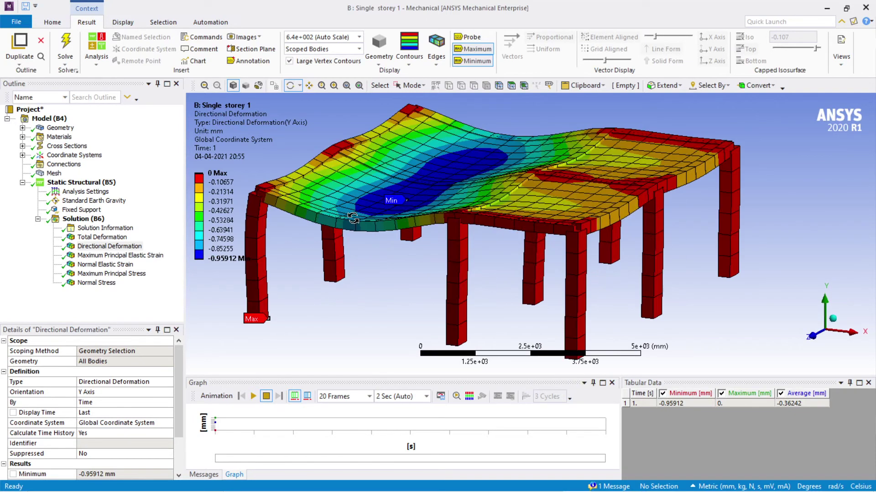
{"action": "scroll", "coordinate": [353, 219], "scroll_direction": "down", "scroll_amount": 1}
{"action": "left_click_drag", "start_coordinate": [423, 268], "coordinate": [504, 211]}
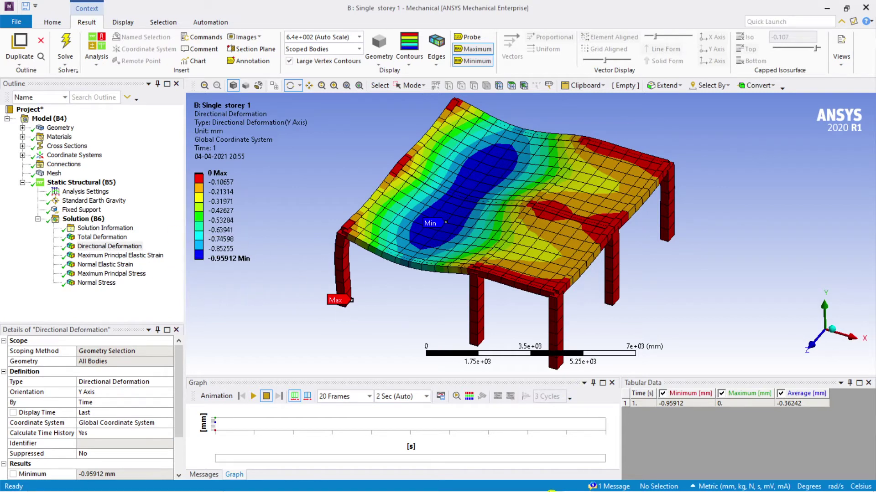
Step: Display the Maximum Principal Elastic Strain result and examine its peak region on the slab and its minimum, maximum and average values
{"action": "left_click", "coordinate": [116, 256]}
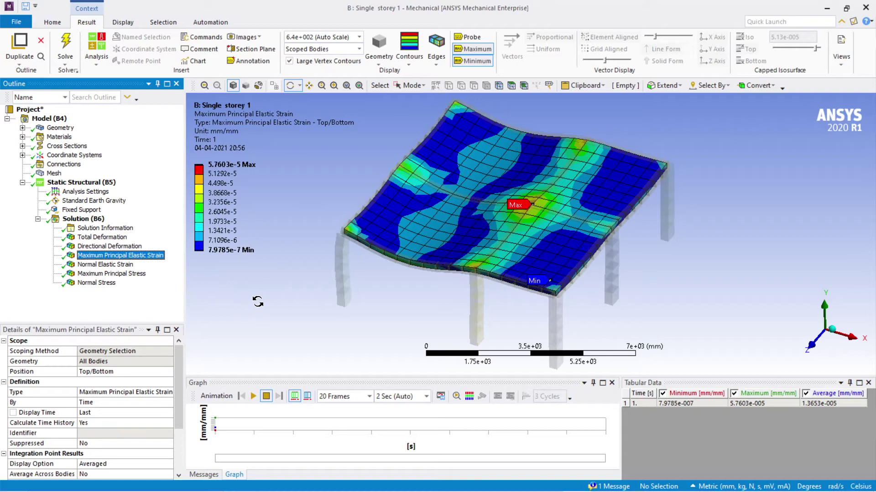
{"action": "left_click_drag", "start_coordinate": [258, 302], "coordinate": [264, 301]}
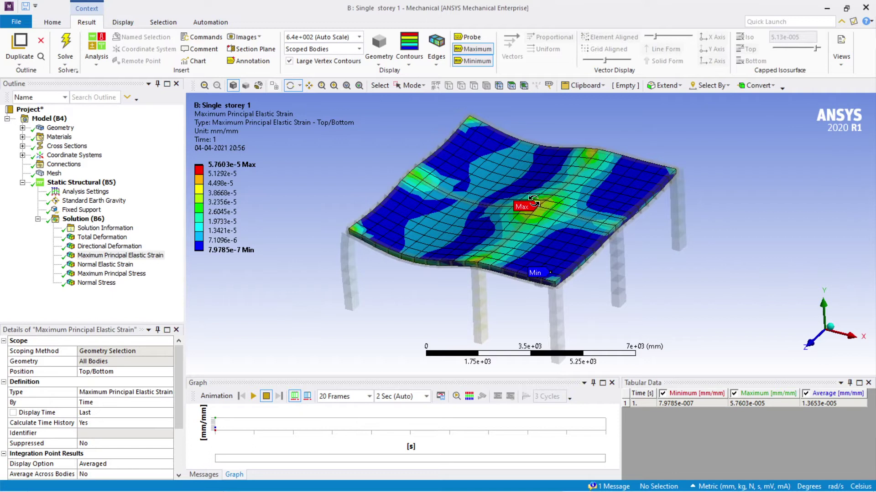
{"action": "scroll", "coordinate": [533, 201], "scroll_direction": "up", "scroll_amount": 5}
{"action": "scroll", "coordinate": [546, 203], "scroll_direction": "down", "scroll_amount": 3}
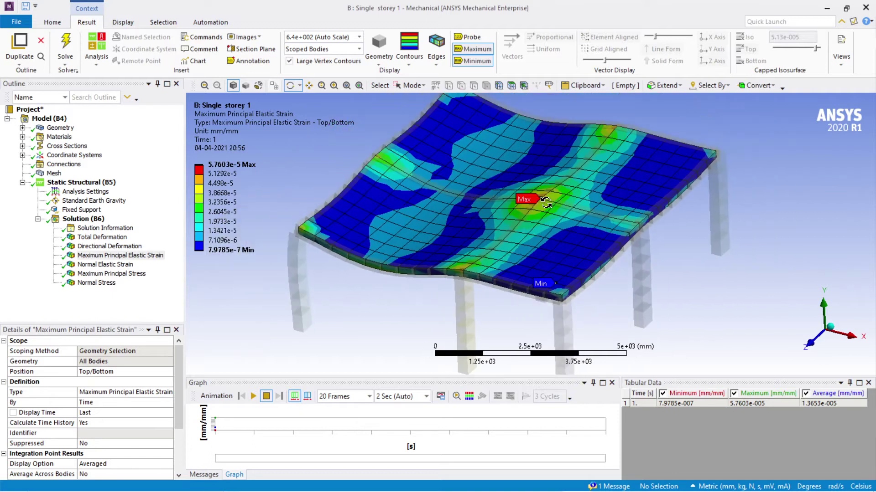
{"action": "scroll", "coordinate": [546, 202], "scroll_direction": "up", "scroll_amount": 4}
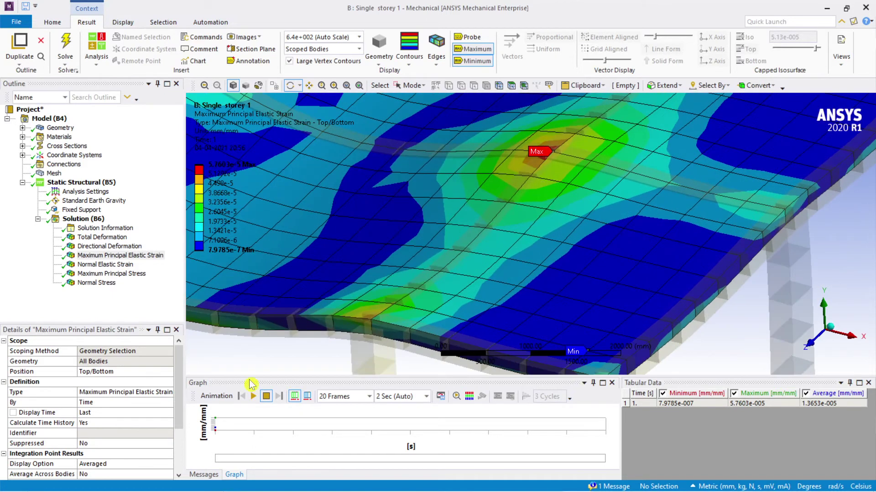
{"action": "scroll", "coordinate": [106, 424], "scroll_direction": "down", "scroll_amount": 3}
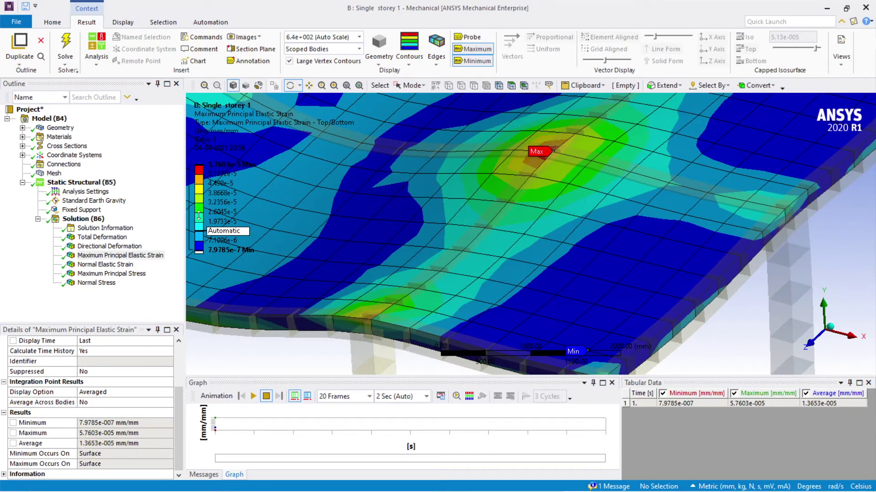
{"action": "key", "text": "F7"}
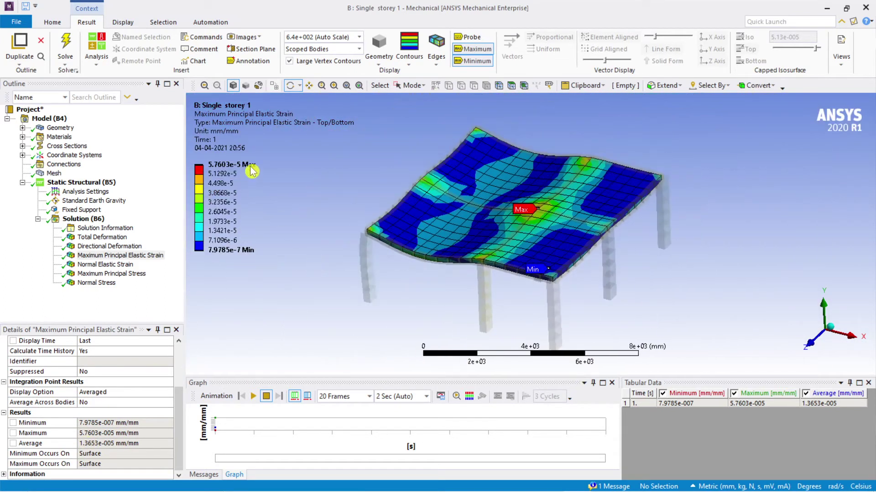
{"action": "scroll", "coordinate": [473, 186], "scroll_direction": "up", "scroll_amount": 3}
{"action": "scroll", "coordinate": [446, 287], "scroll_direction": "down", "scroll_amount": 3}
Step: Animate the Maximum Principal Elastic Strain result, inspect the bending slab in a front view along the Z axis, and halt the animation
{"action": "left_click", "coordinate": [248, 396]}
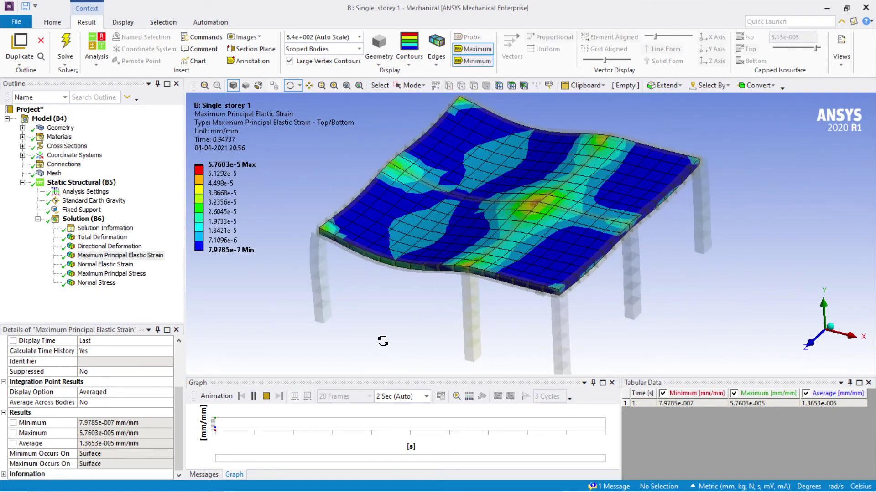
{"action": "middle_click_drag", "start_coordinate": [383, 341], "coordinate": [401, 345], "text": "ctrl"}
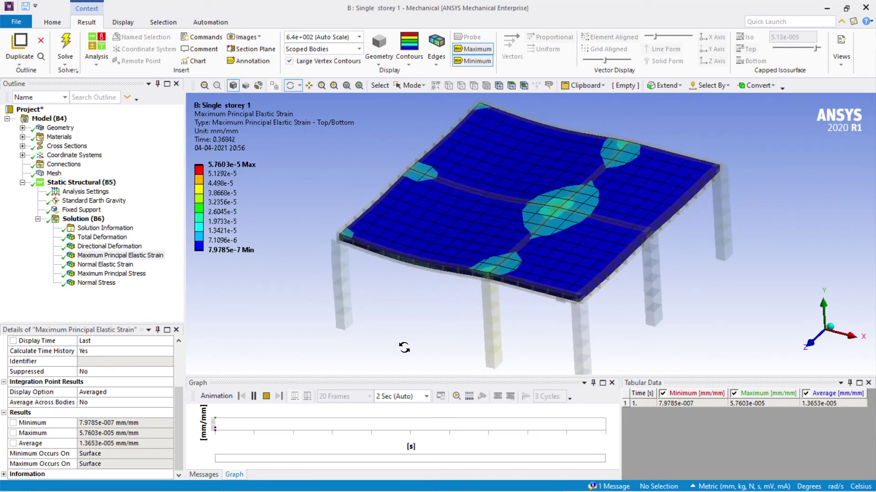
{"action": "left_click_drag", "start_coordinate": [404, 347], "coordinate": [492, 305]}
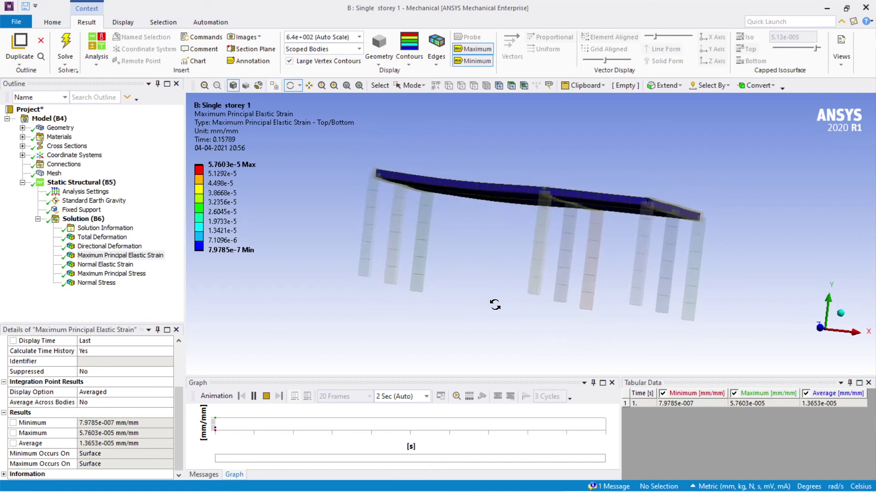
{"action": "left_click", "coordinate": [820, 333]}
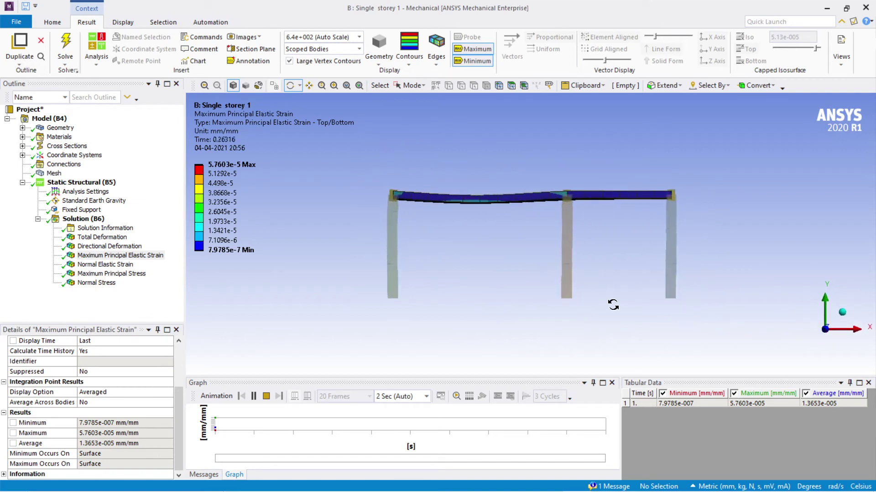
{"action": "scroll", "coordinate": [613, 305], "scroll_direction": "up", "scroll_amount": 5}
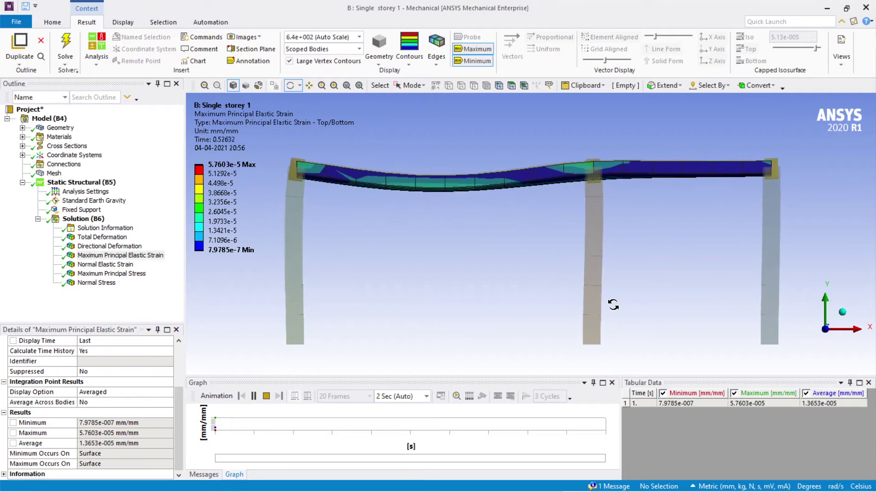
{"action": "scroll", "coordinate": [613, 305], "scroll_direction": "down", "scroll_amount": 2}
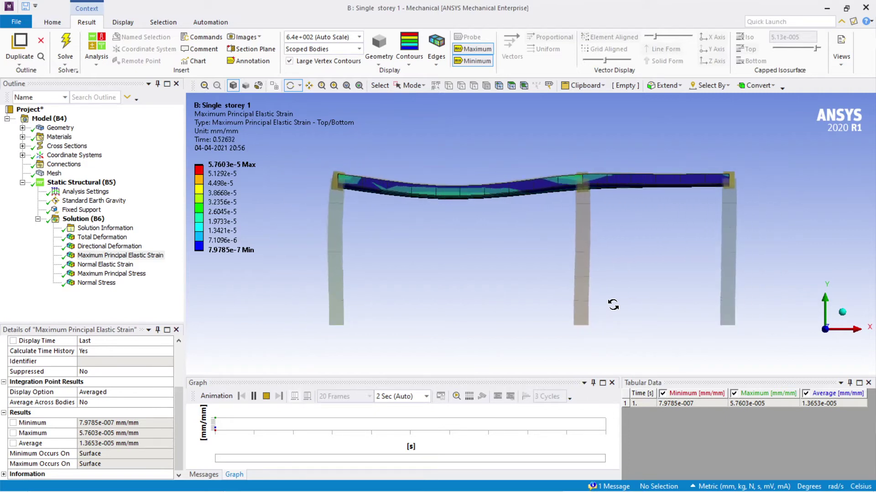
{"action": "left_click", "coordinate": [253, 396]}
Step: Display the Normal Elastic Strain result in isometric view, animate it, inspect the slab's underside, and pause the animation
{"action": "left_click", "coordinate": [109, 265]}
{"action": "right_click", "coordinate": [480, 265]}
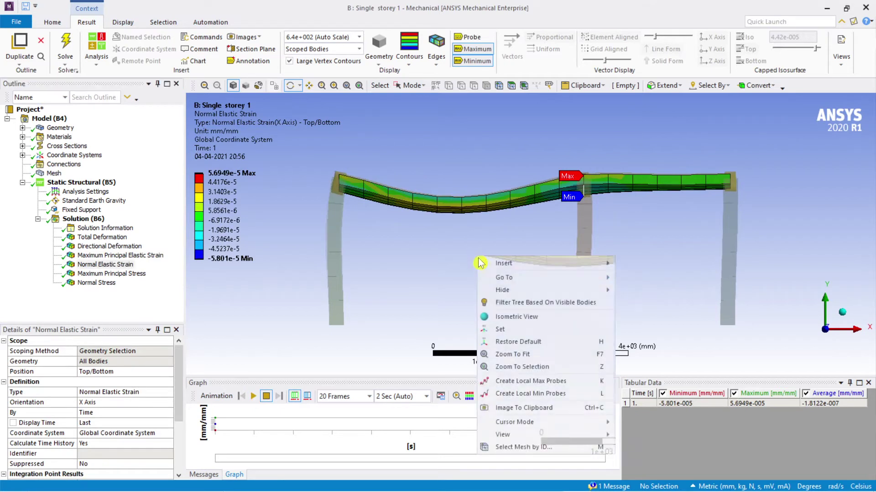
{"action": "left_click", "coordinate": [529, 318]}
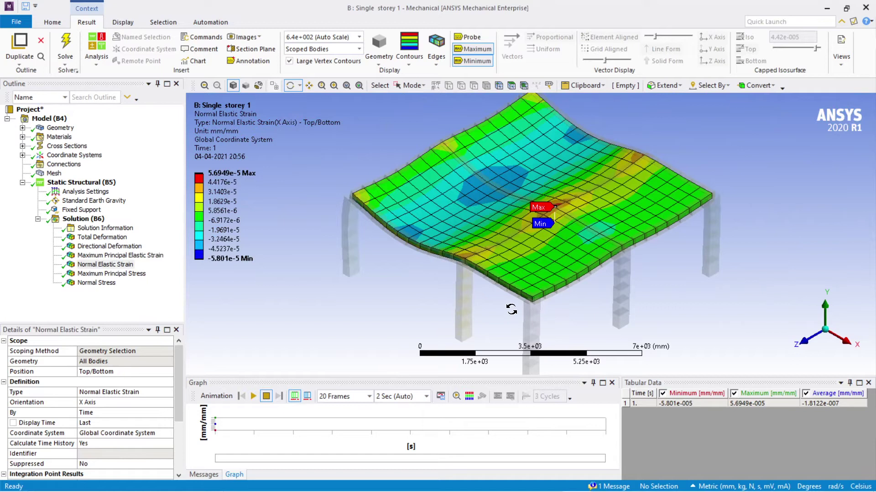
{"action": "left_click", "coordinate": [253, 396]}
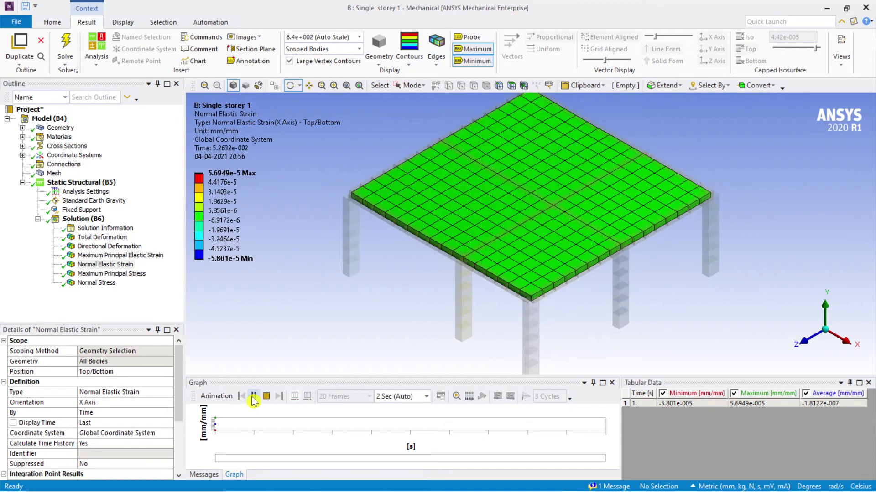
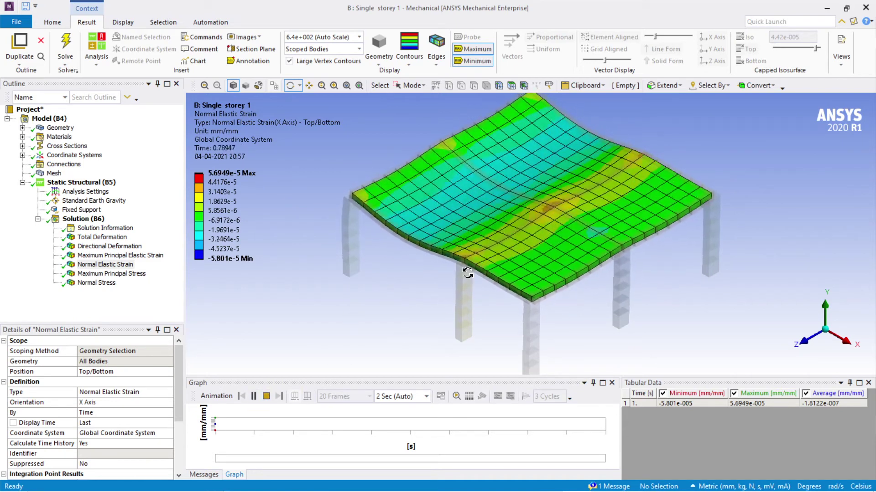
{"action": "left_click_drag", "start_coordinate": [489, 318], "coordinate": [482, 277]}
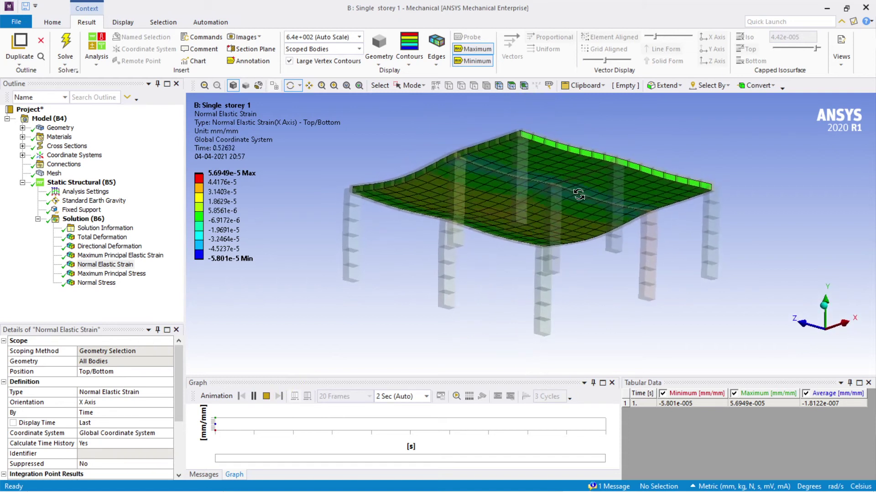
{"action": "scroll", "coordinate": [579, 194], "scroll_direction": "up", "scroll_amount": 3}
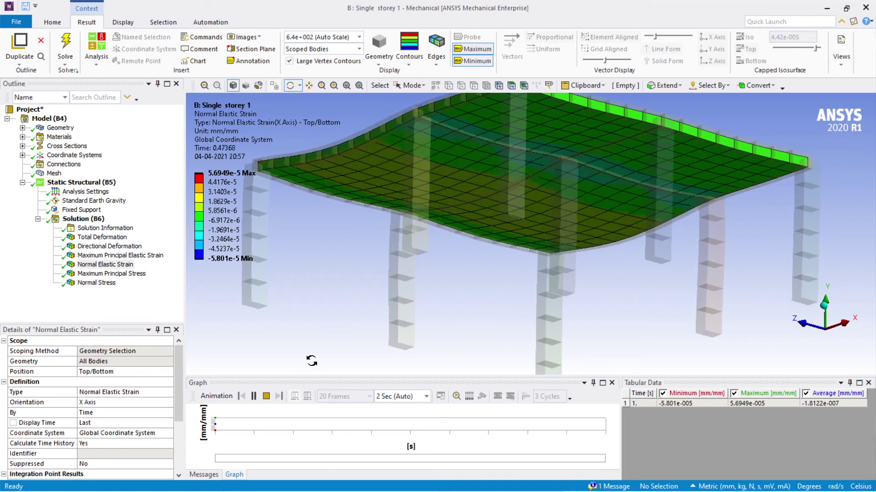
{"action": "left_click", "coordinate": [254, 396]}
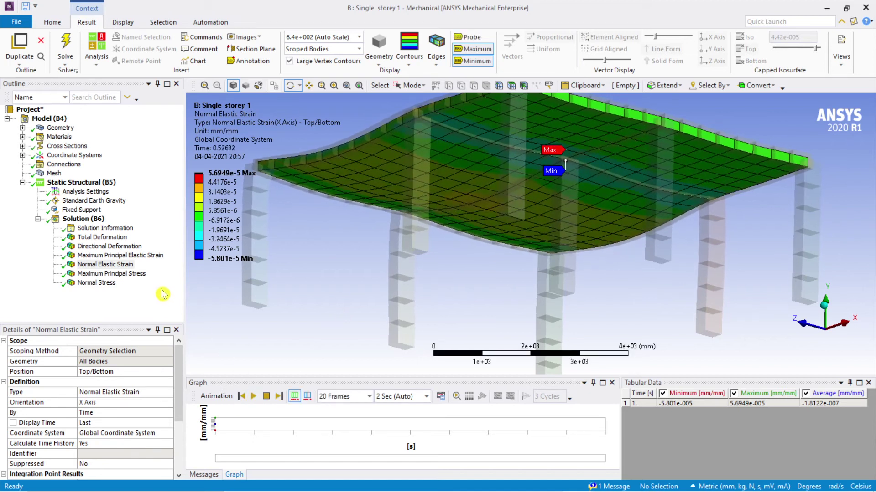
Step: Display the Maximum Principal Stress result, inspect the slab from below, and restore the isometric view
{"action": "left_click", "coordinate": [130, 273]}
{"action": "scroll", "coordinate": [449, 272], "scroll_direction": "down", "scroll_amount": 2}
{"action": "left_click_drag", "start_coordinate": [511, 270], "coordinate": [507, 247]}
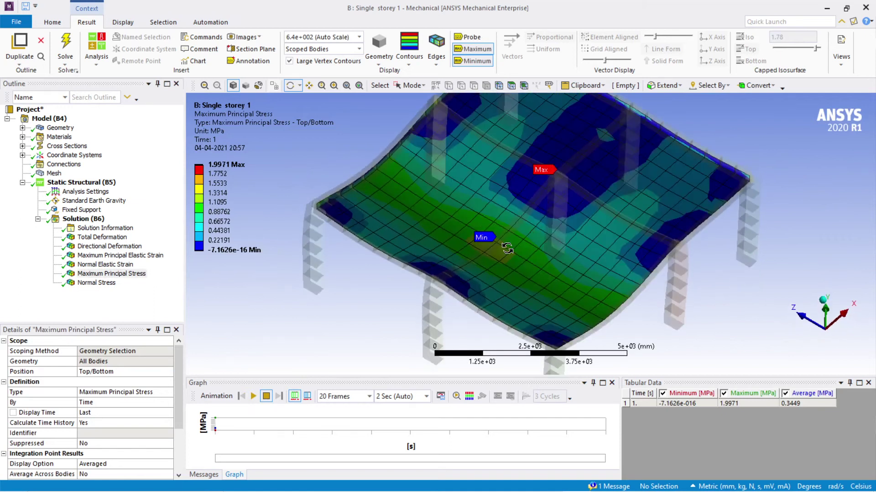
{"action": "scroll", "coordinate": [507, 248], "scroll_direction": "down", "scroll_amount": 2}
{"action": "left_click_drag", "start_coordinate": [620, 293], "coordinate": [597, 196]}
{"action": "right_click", "coordinate": [340, 154]}
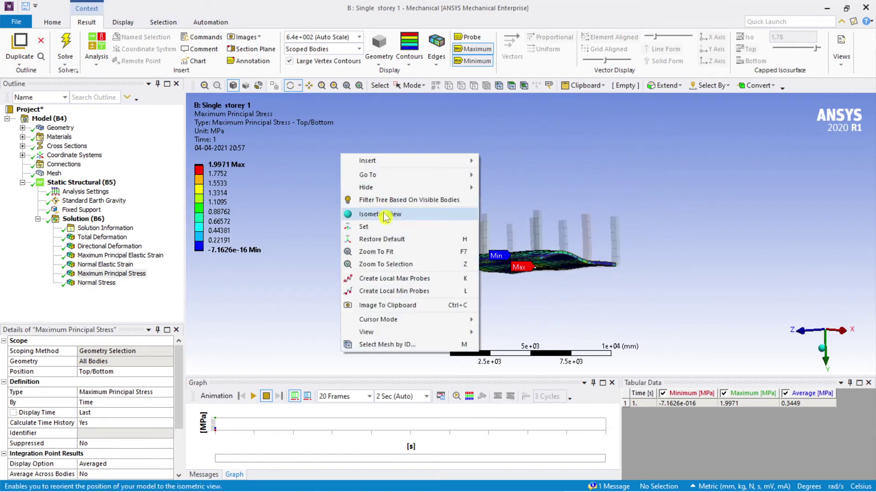
{"action": "left_click", "coordinate": [365, 199]}
Step: Animate the Maximum Principal Stress result, examine the stress distribution over the slab, and stop the animation
{"action": "left_click", "coordinate": [258, 397]}
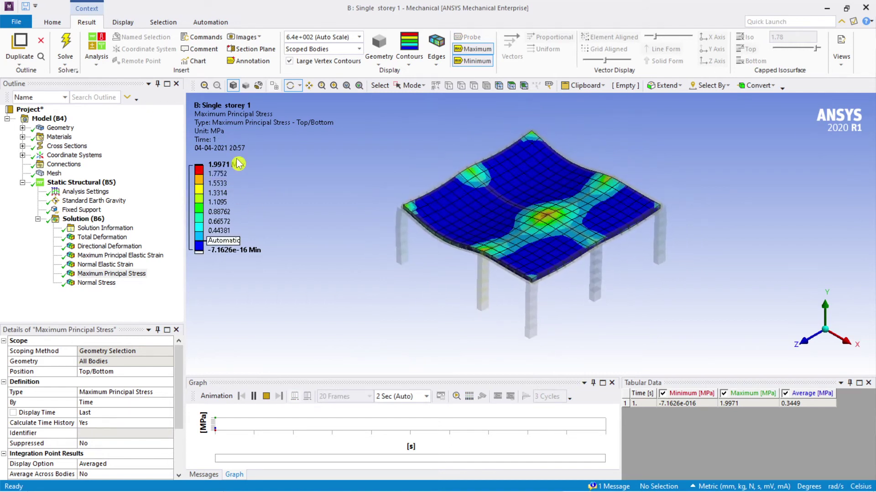
{"action": "scroll", "coordinate": [132, 433], "scroll_direction": "down", "scroll_amount": 3}
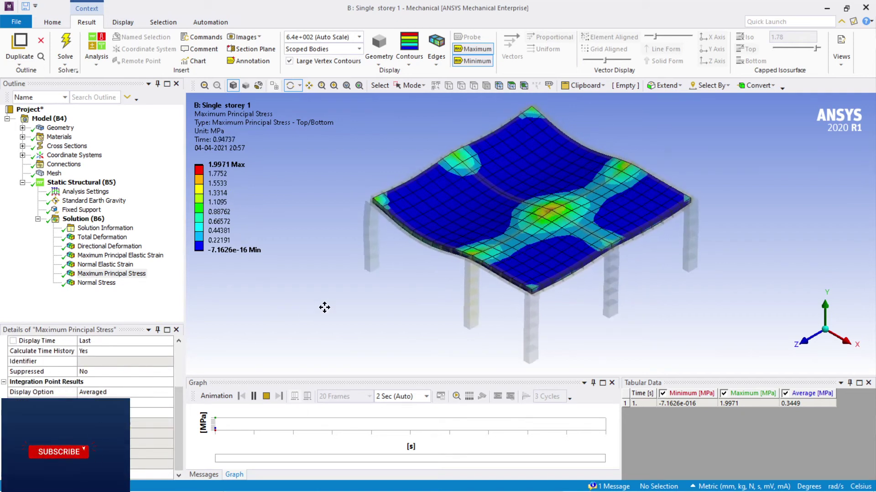
{"action": "middle_click_drag", "start_coordinate": [324, 308], "coordinate": [348, 319], "text": "ctrl"}
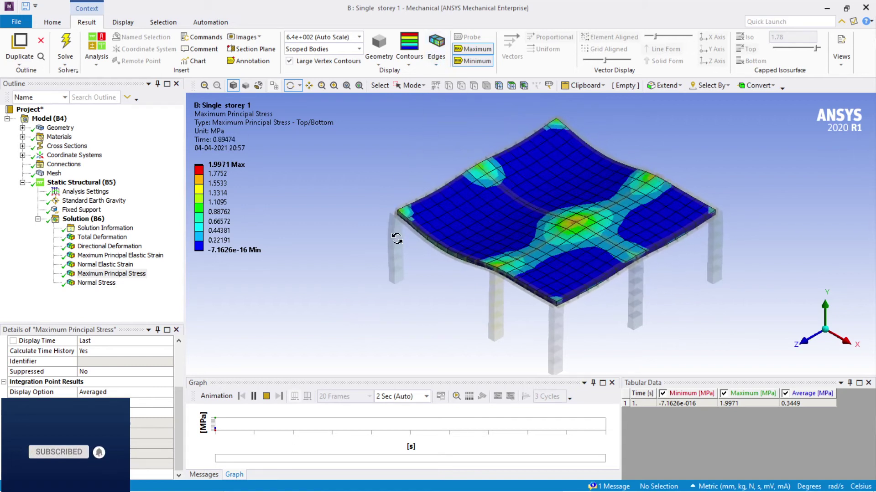
{"action": "scroll", "coordinate": [510, 249], "scroll_direction": "up", "scroll_amount": 5}
{"action": "scroll", "coordinate": [510, 248], "scroll_direction": "down", "scroll_amount": 3}
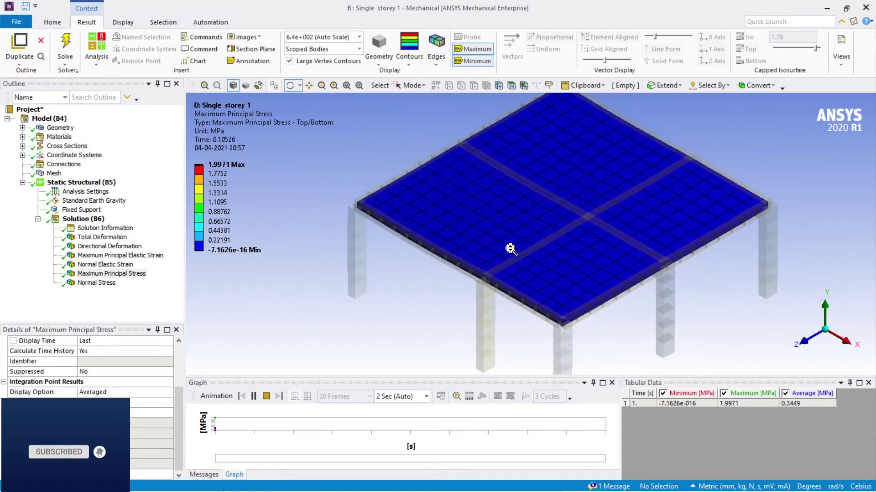
{"action": "left_click", "coordinate": [264, 396]}
Step: Display the X-axis Normal Stress result, play its animation over the slab, and pause it
{"action": "left_click", "coordinate": [111, 283]}
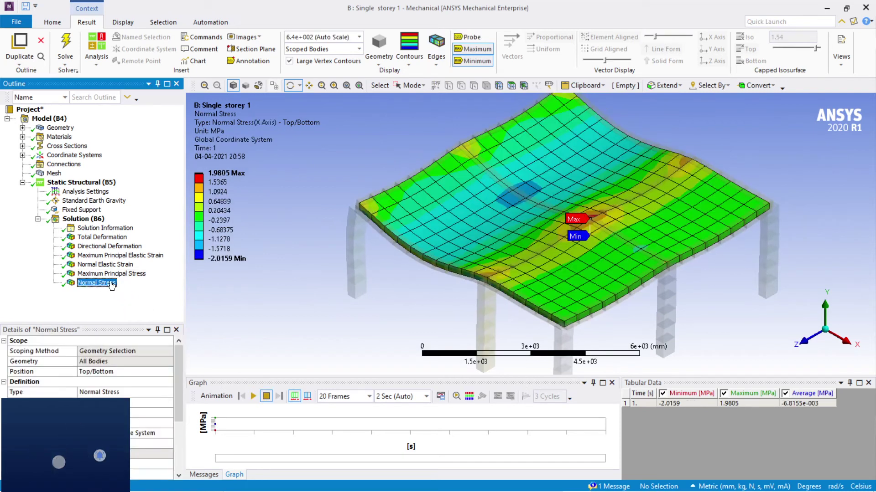
{"action": "scroll", "coordinate": [425, 329], "scroll_direction": "up", "scroll_amount": 1}
{"action": "left_click", "coordinate": [253, 396]}
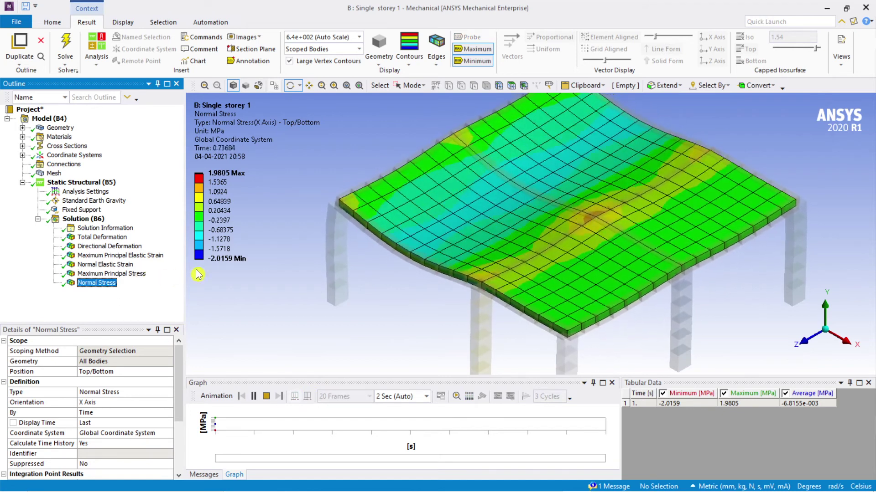
{"action": "left_click", "coordinate": [254, 397]}
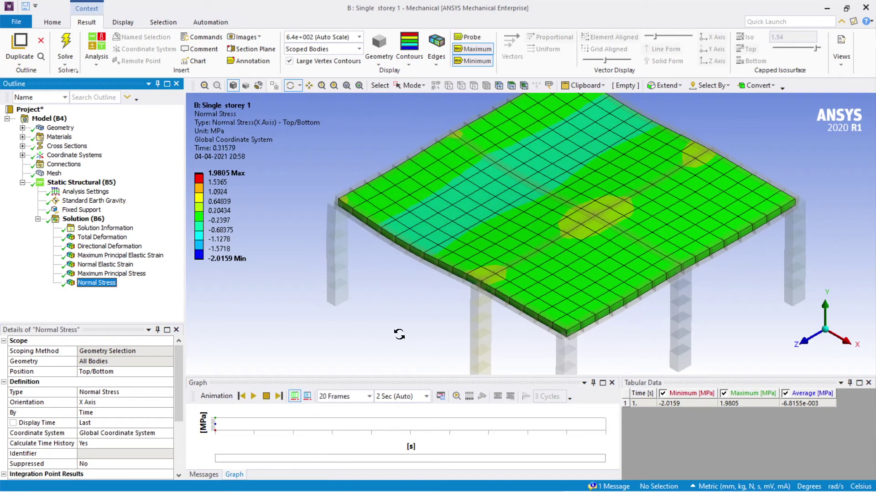
{"action": "left_click", "coordinate": [464, 490]}
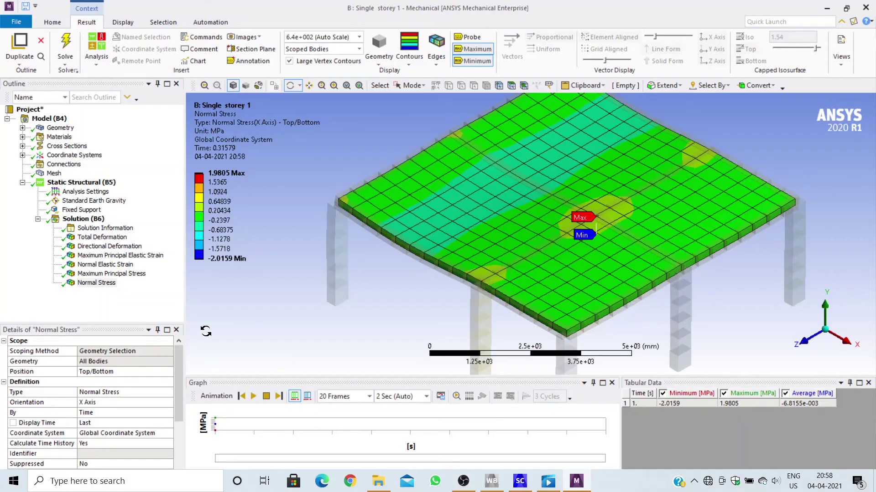
Step: Insert an Axial Force beam result under the static structural solution
{"action": "left_click", "coordinate": [91, 220]}
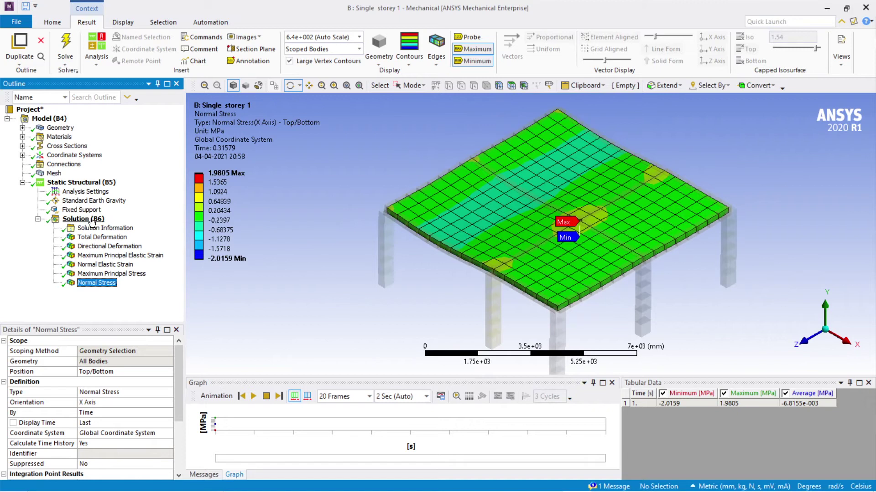
{"action": "right_click", "coordinate": [92, 220]}
{"action": "mouse_move", "coordinate": [155, 225]}
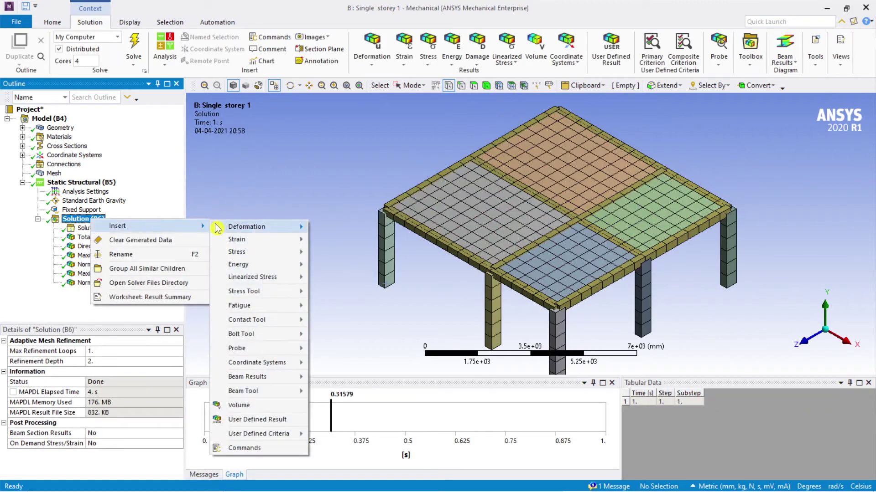
{"action": "mouse_move", "coordinate": [260, 293]}
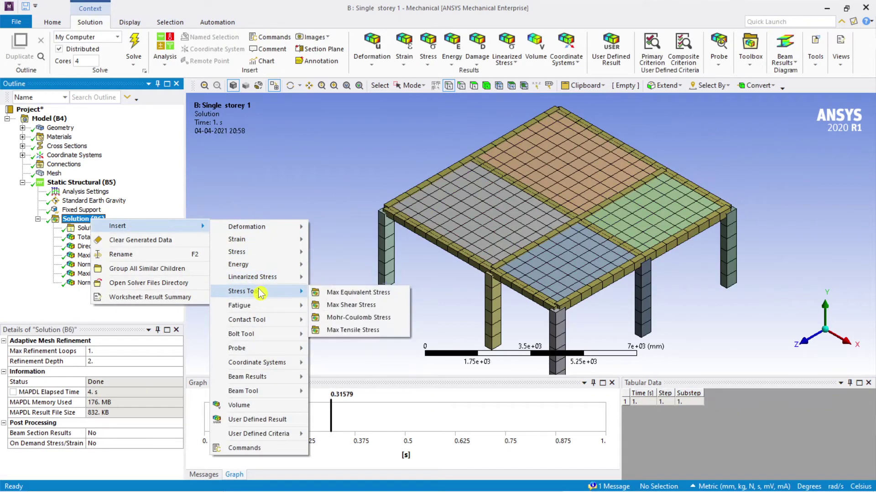
{"action": "mouse_move", "coordinate": [269, 307]}
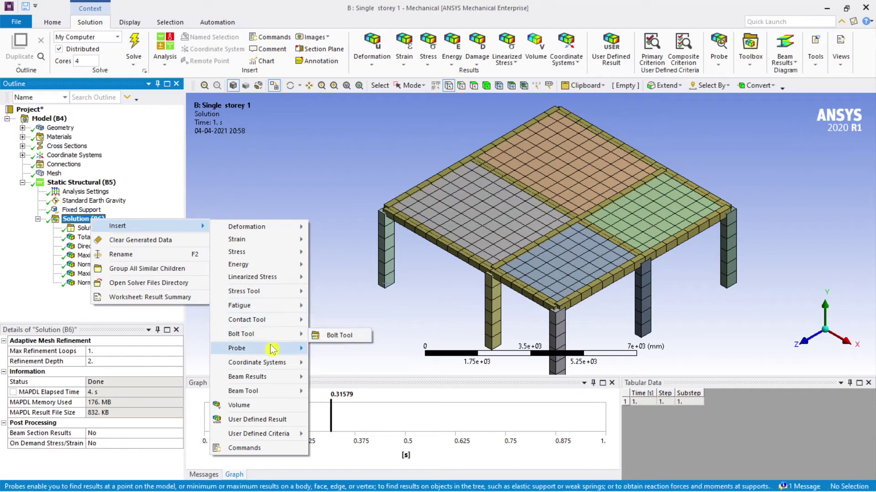
{"action": "mouse_move", "coordinate": [280, 382]}
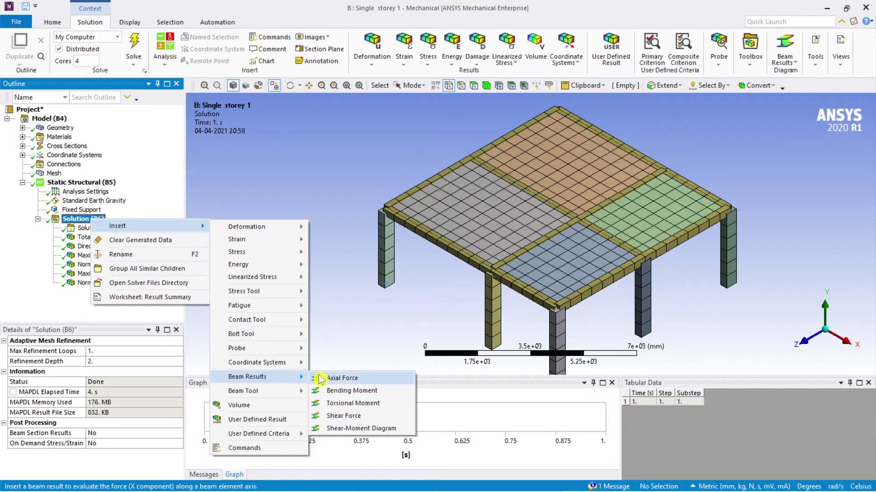
{"action": "left_click", "coordinate": [352, 379]}
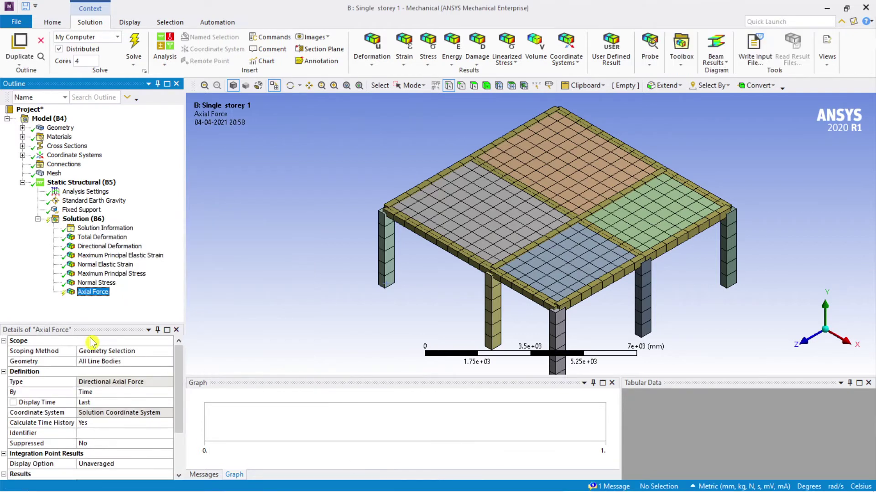
Step: Review the Axial Force settings for all line bodies and evaluate all results
{"action": "right_click", "coordinate": [95, 297]}
{"action": "left_click", "coordinate": [67, 317]}
{"action": "scroll", "coordinate": [136, 418], "scroll_direction": "down", "scroll_amount": 2}
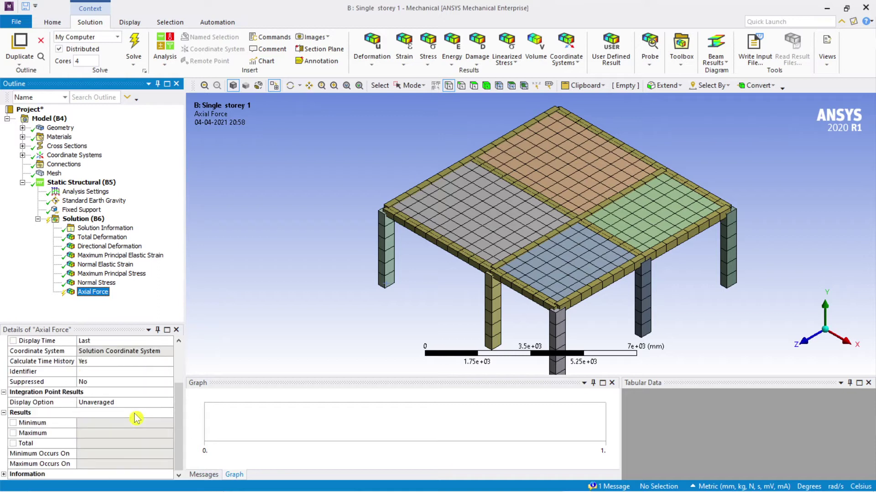
{"action": "scroll", "coordinate": [136, 418], "scroll_direction": "up", "scroll_amount": 2}
{"action": "right_click", "coordinate": [90, 294]}
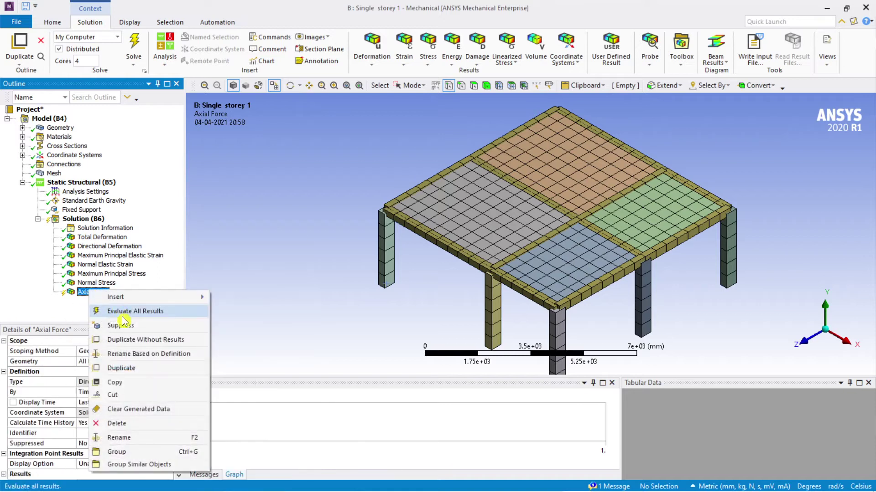
{"action": "left_click", "coordinate": [123, 312]}
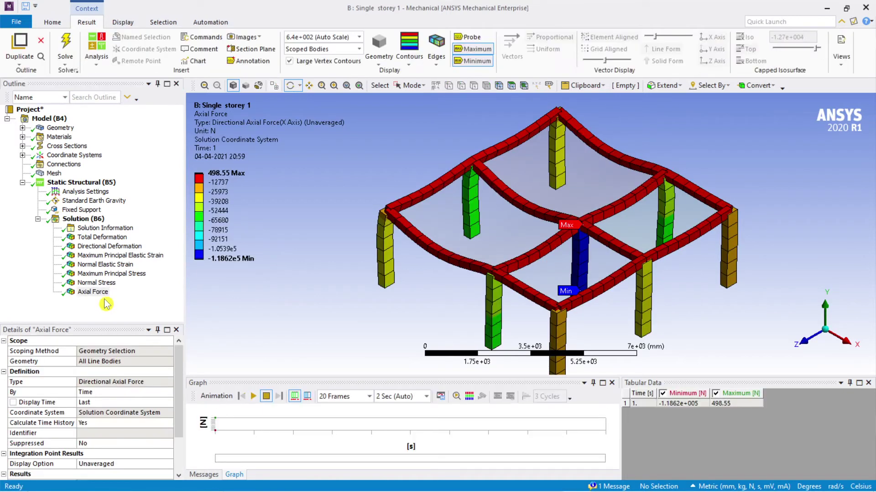
Step: Play the Axial Force animation over the whole frame and pause it
{"action": "scroll", "coordinate": [350, 299], "scroll_direction": "down", "scroll_amount": 1}
{"action": "middle_click_drag", "start_coordinate": [357, 299], "coordinate": [339, 291], "text": "ctrl"}
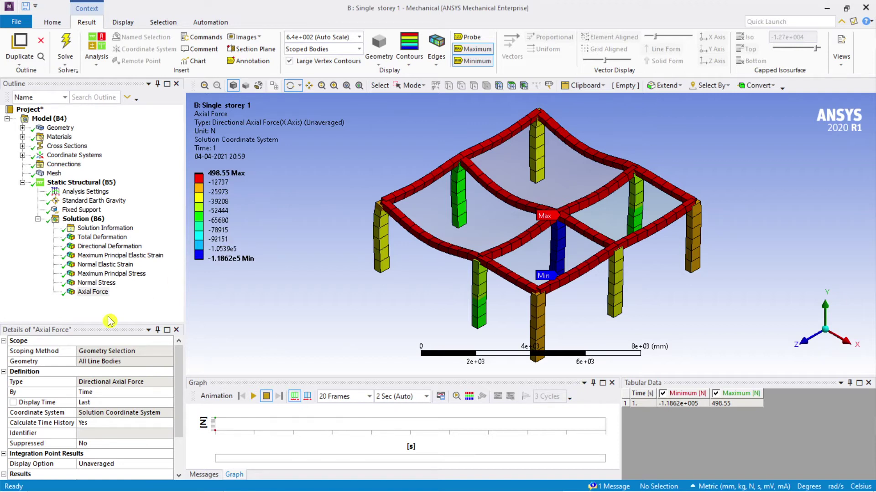
{"action": "left_click", "coordinate": [254, 397]}
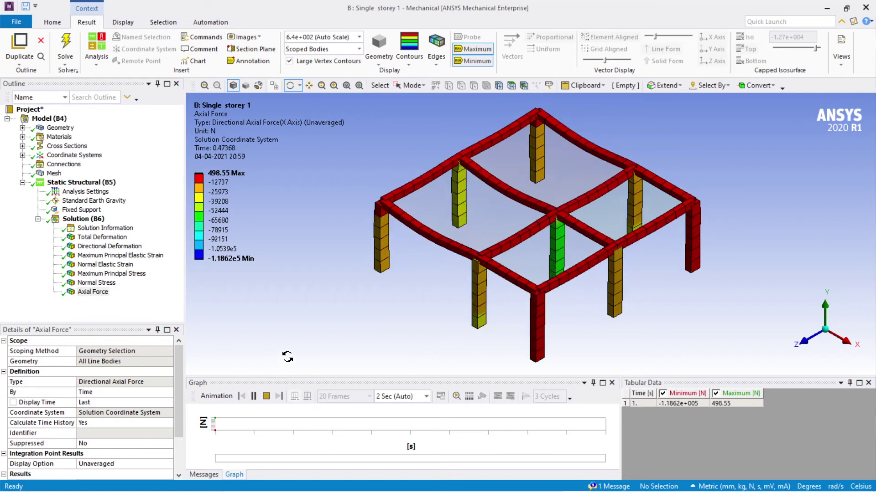
{"action": "left_click", "coordinate": [254, 396]}
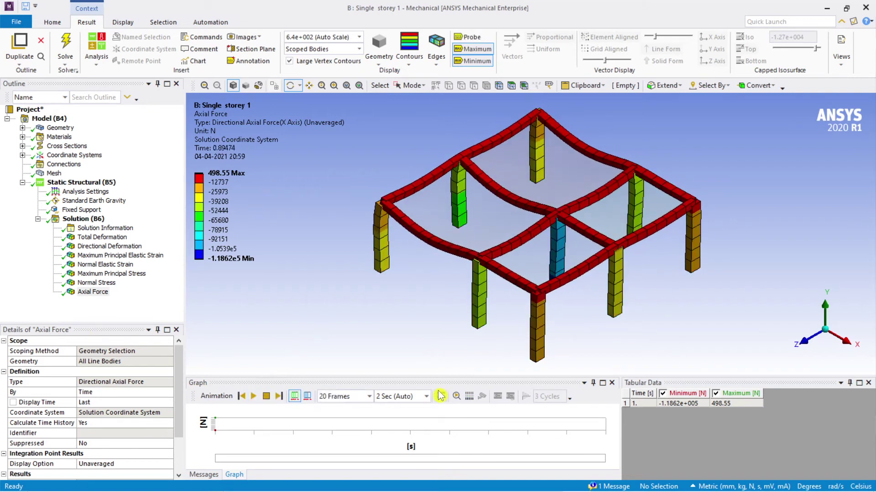
Step: Set the Axial Force animation to 4 seconds and 40 frames, play it, and pause it
{"action": "left_click", "coordinate": [426, 397]}
{"action": "left_click", "coordinate": [411, 444]}
{"action": "left_click", "coordinate": [369, 396]}
{"action": "left_click", "coordinate": [345, 443]}
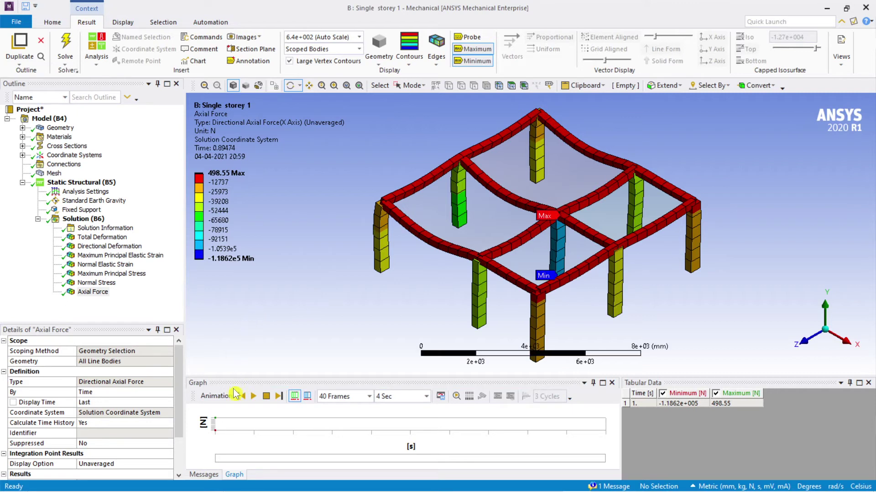
{"action": "left_click", "coordinate": [253, 397]}
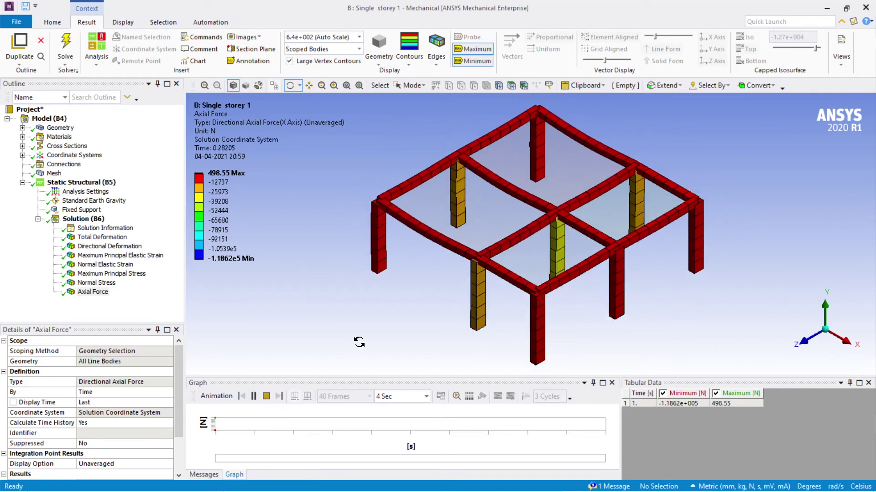
{"action": "left_click", "coordinate": [254, 397]}
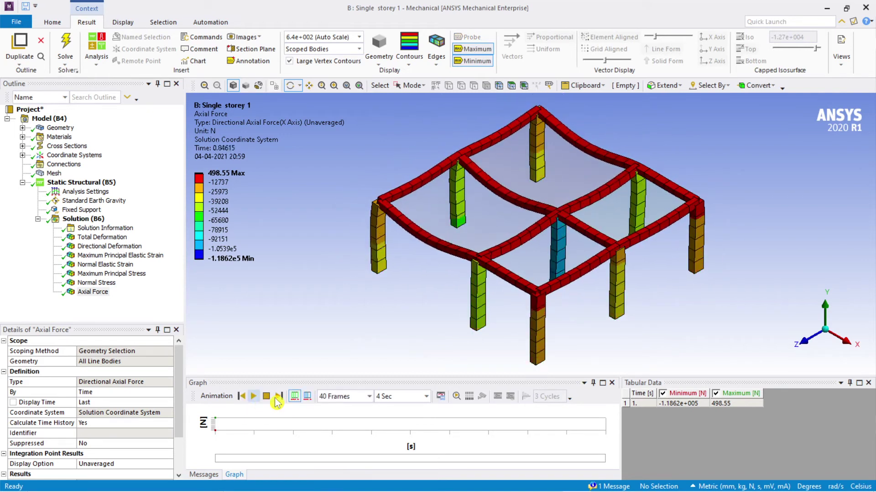
Step: Set the Axial Force animation duration to 3 seconds, replay it, and pause it
{"action": "left_click", "coordinate": [426, 396]}
{"action": "left_click", "coordinate": [407, 434]}
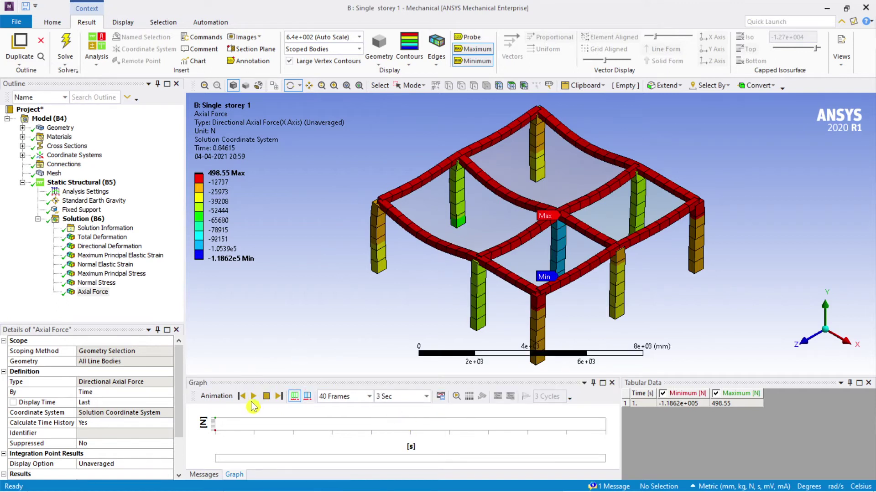
{"action": "left_click", "coordinate": [255, 396]}
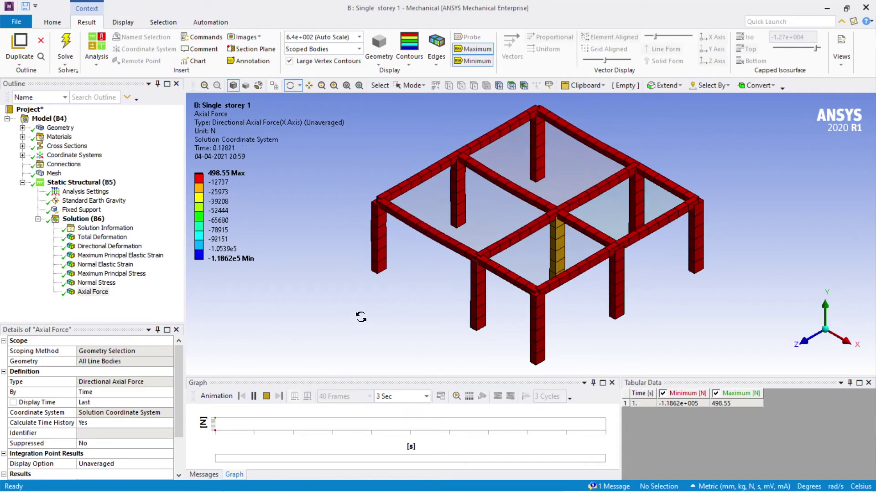
{"action": "left_click", "coordinate": [254, 397]}
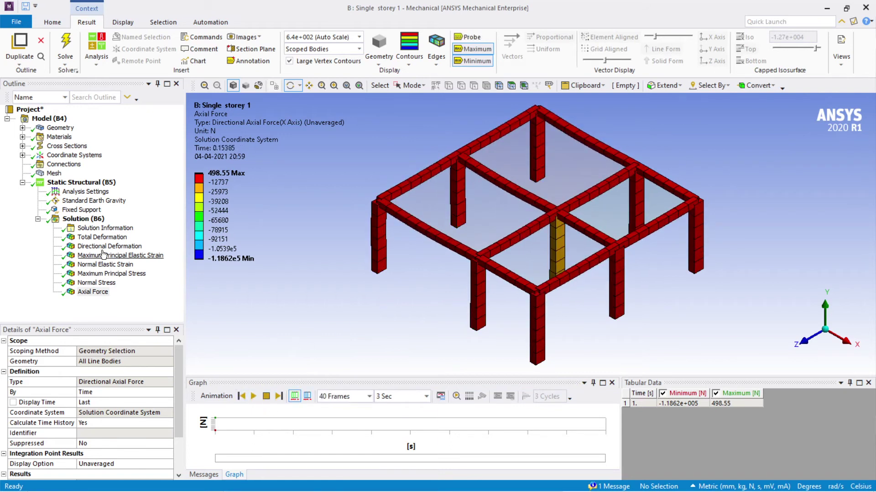
Step: Insert a construction geometry path under the model
{"action": "right_click", "coordinate": [45, 119]}
{"action": "mouse_move", "coordinate": [175, 127]}
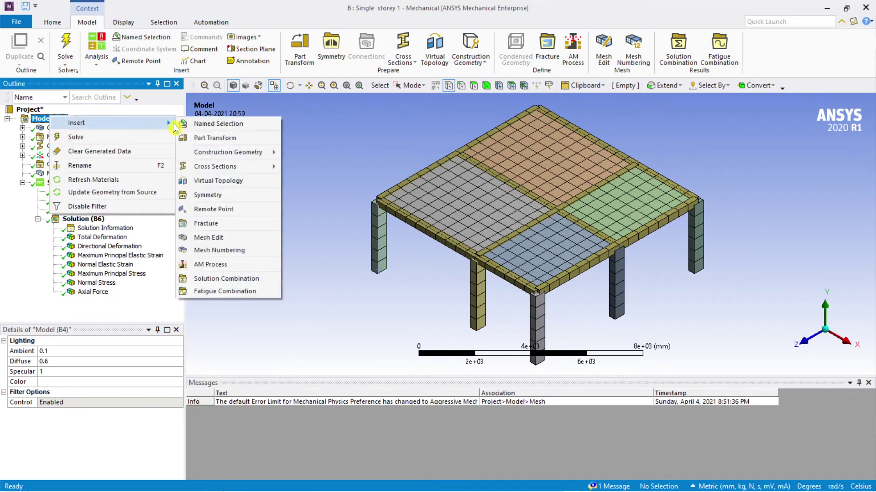
{"action": "mouse_move", "coordinate": [250, 153]}
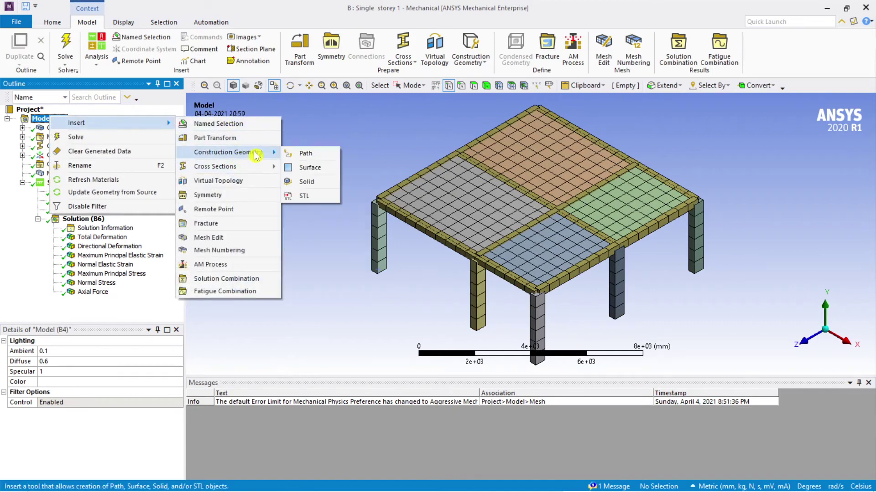
{"action": "left_click", "coordinate": [308, 153]}
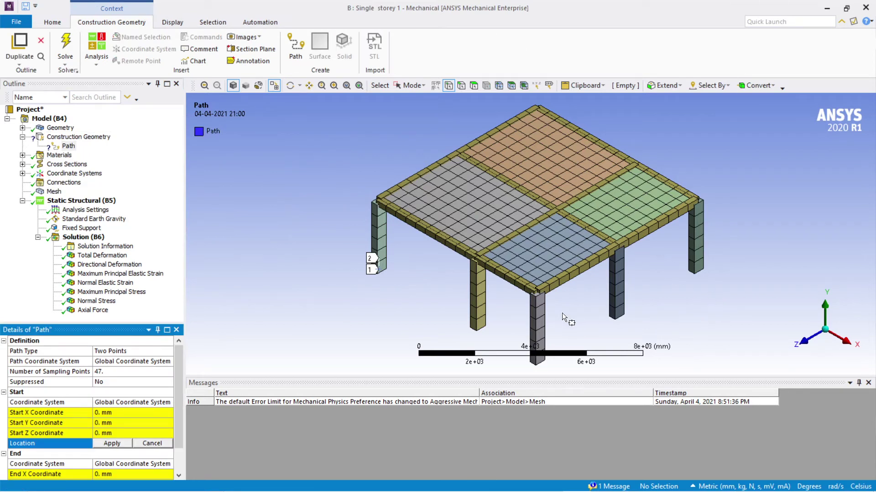
Step: Switch the selection filter to edges and set the path type to Edge
{"action": "left_click", "coordinate": [410, 85]}
{"action": "left_click", "coordinate": [428, 107]}
{"action": "left_click", "coordinate": [461, 85]}
{"action": "left_click", "coordinate": [148, 352]}
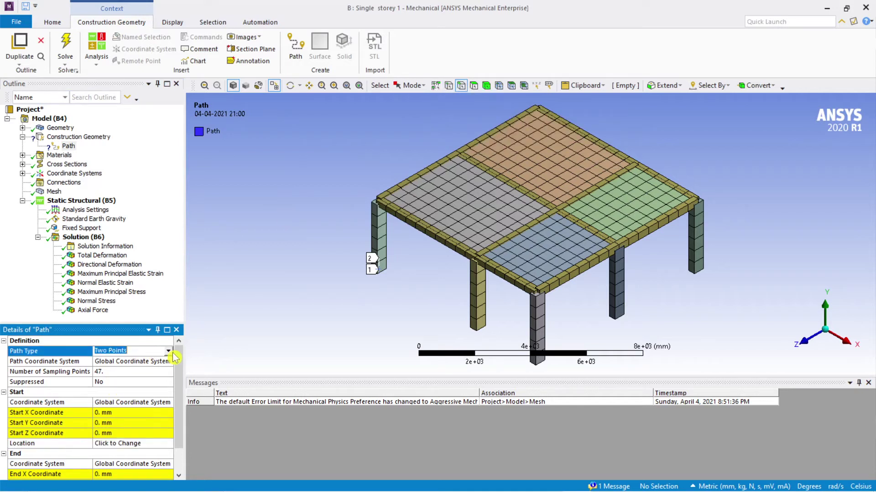
{"action": "left_click", "coordinate": [168, 352]}
{"action": "left_click", "coordinate": [155, 371]}
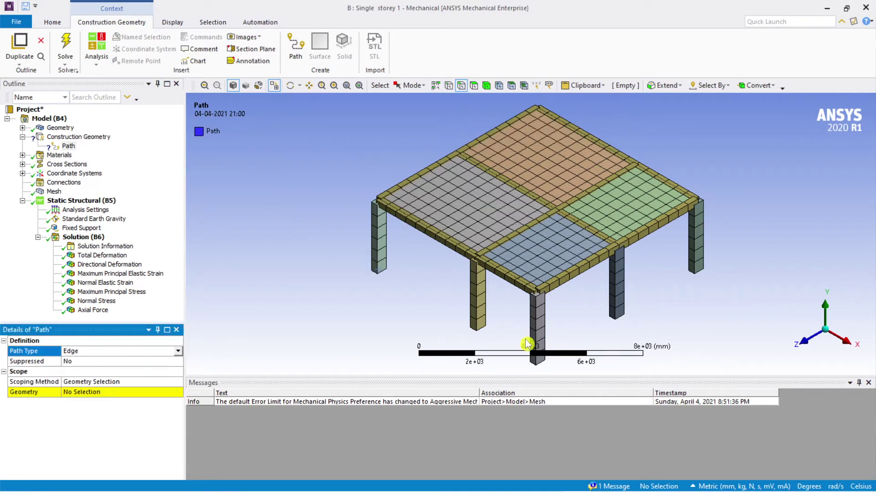
Step: Try to scope the path to the slab-side edges of the front beam, and inspect the path on the model
{"action": "left_click", "coordinate": [583, 270]}
{"action": "left_click", "coordinate": [627, 239], "text": "ctrl"}
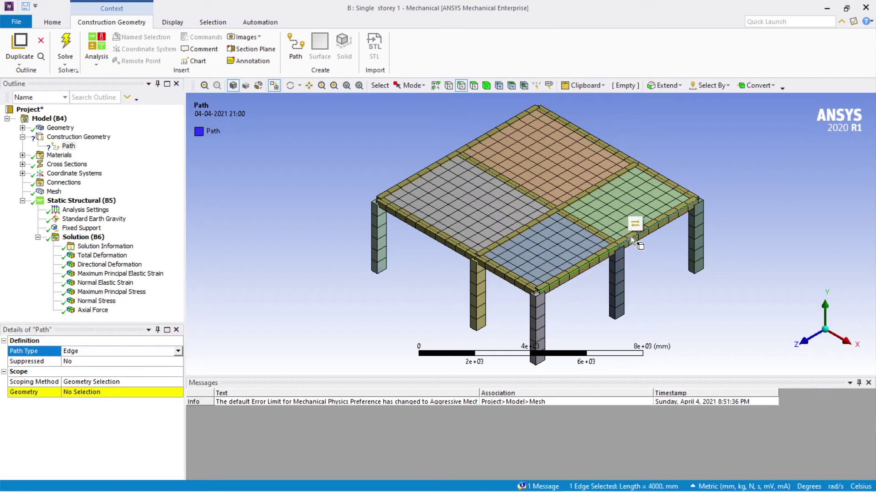
{"action": "left_click", "coordinate": [634, 221]}
{"action": "left_click", "coordinate": [642, 206]}
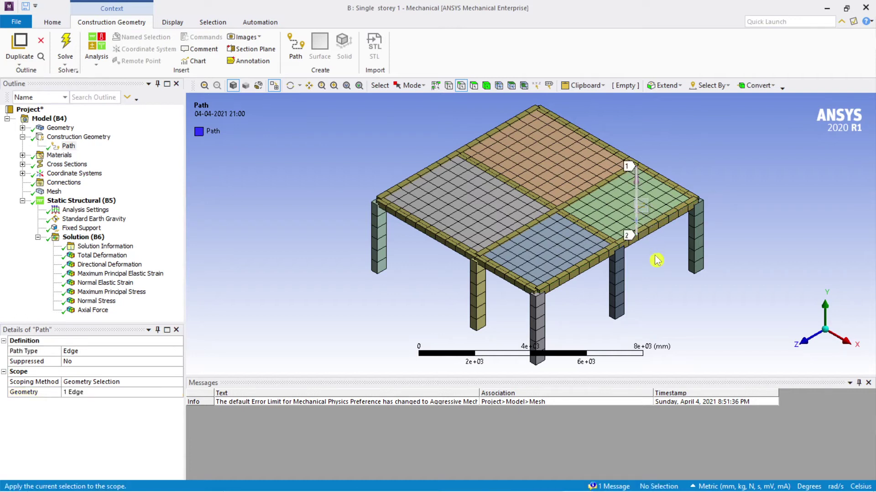
{"action": "scroll", "coordinate": [645, 205], "scroll_direction": "up", "scroll_amount": 3}
{"action": "mouse_move", "coordinate": [740, 260]}
{"action": "middle_mouse_down"}
{"action": "mouse_move", "coordinate": [721, 237]}
{"action": "mouse_move", "coordinate": [733, 254]}
{"action": "middle_mouse_up"}
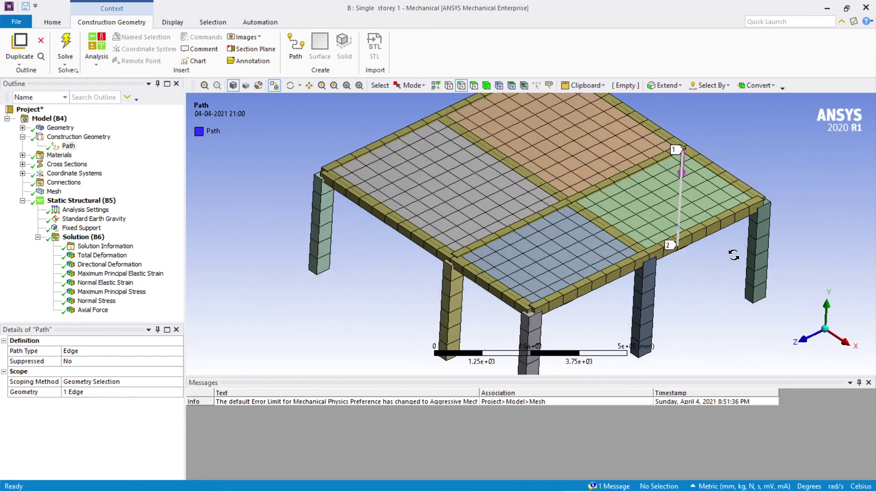
{"action": "scroll", "coordinate": [726, 311], "scroll_direction": "down", "scroll_amount": 3}
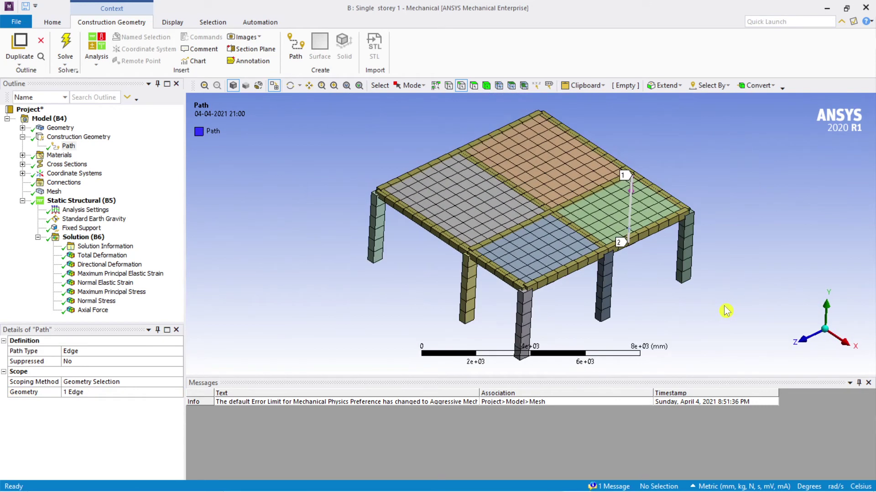
Step: Delete the wrongly scoped path from the construction geometry
{"action": "left_click", "coordinate": [69, 146]}
{"action": "key", "text": "Delete"}
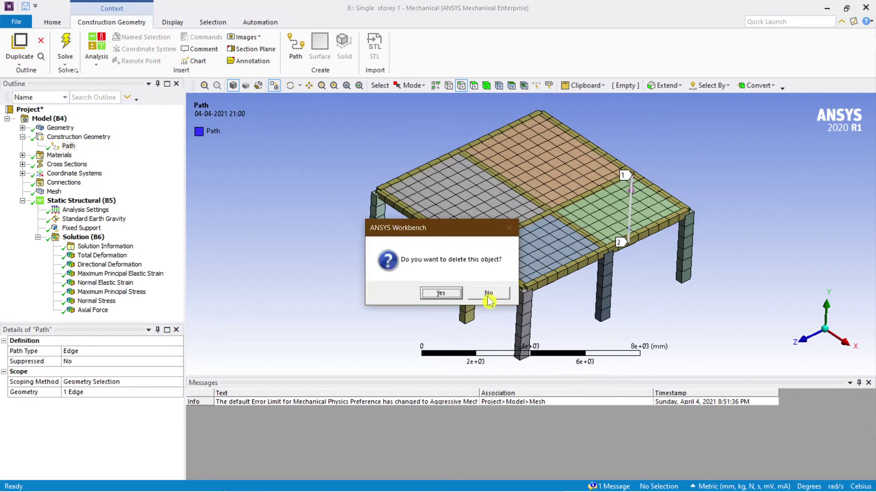
{"action": "left_click", "coordinate": [450, 294]}
Step: Insert a new path under Construction Geometry
{"action": "left_click", "coordinate": [78, 137]}
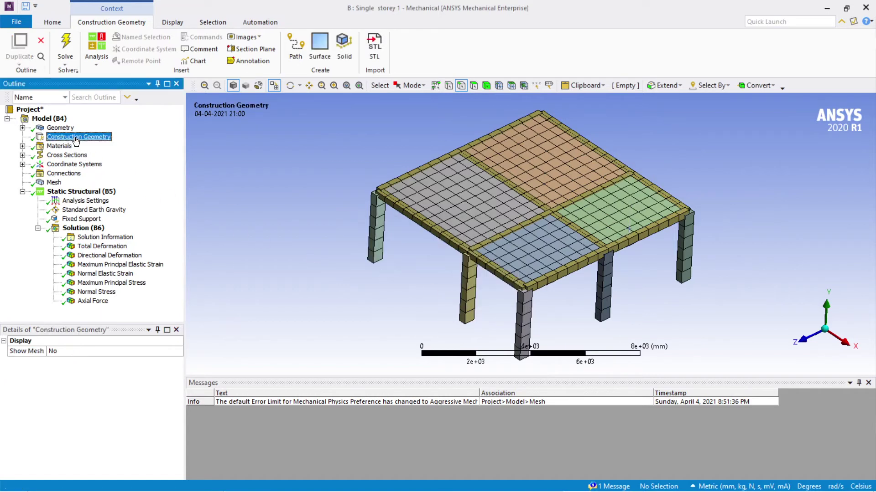
{"action": "right_click", "coordinate": [76, 137]}
{"action": "mouse_move", "coordinate": [110, 144]}
{"action": "left_click", "coordinate": [169, 145]}
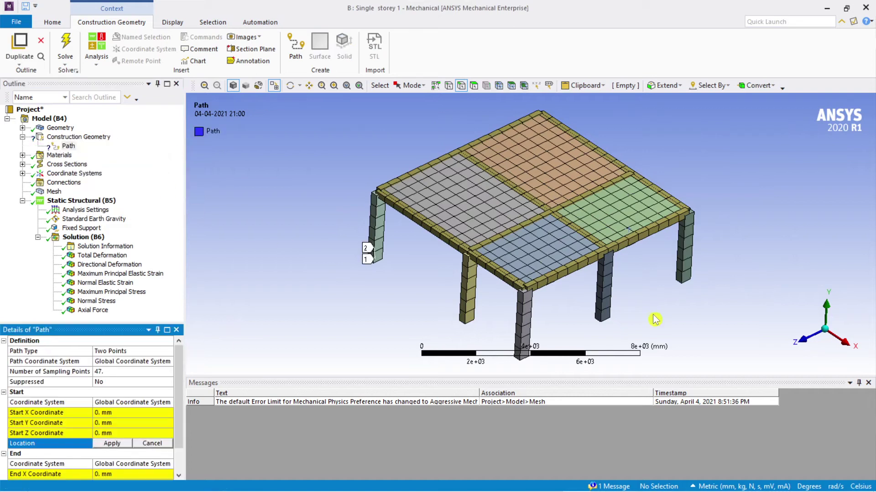
{"action": "left_click", "coordinate": [558, 274]}
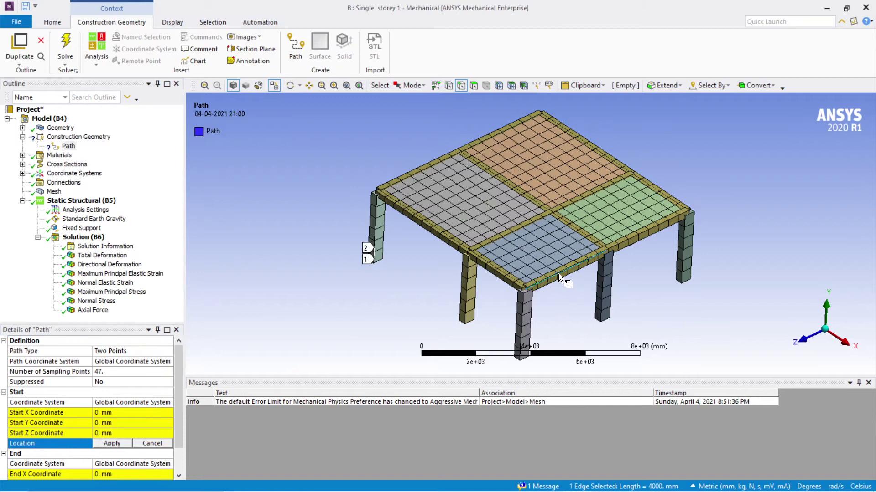
{"action": "left_click", "coordinate": [633, 239], "text": "ctrl"}
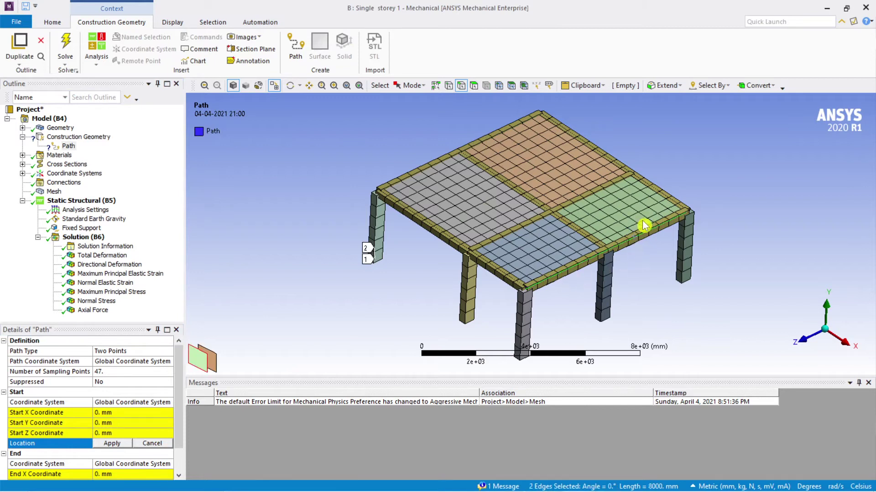
{"action": "left_click", "coordinate": [641, 234], "text": "ctrl"}
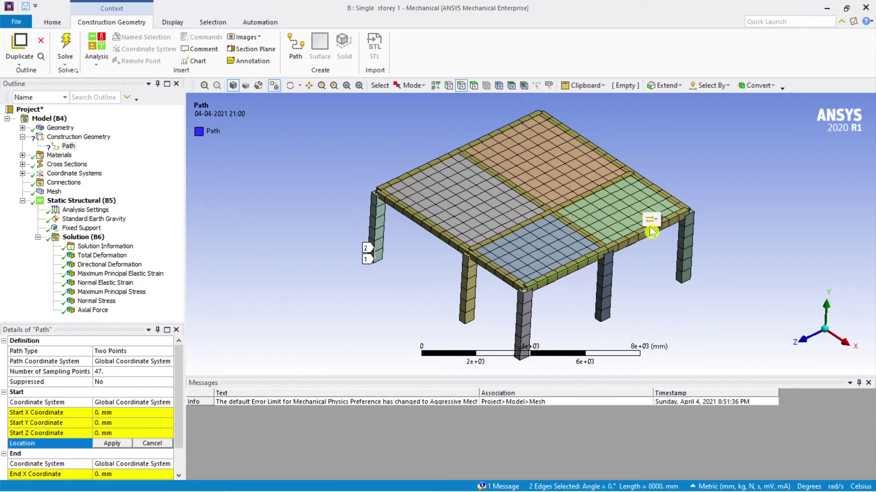
{"action": "left_click", "coordinate": [642, 238], "text": "ctrl"}
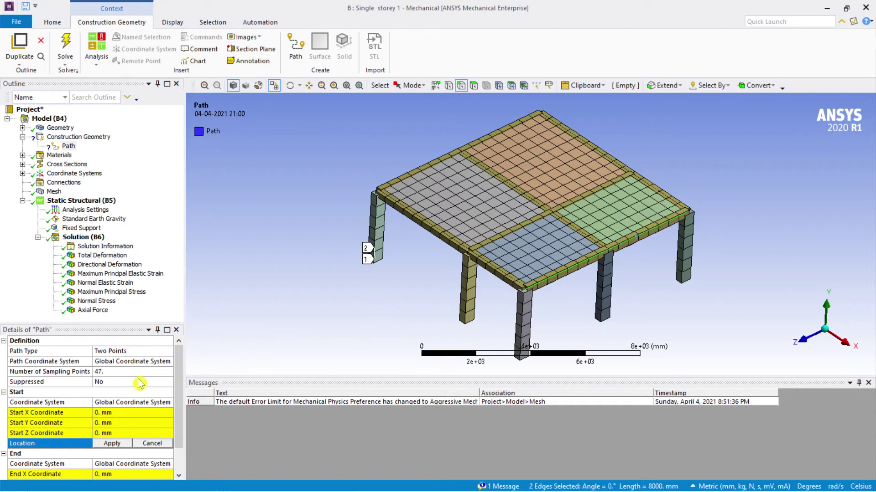
Step: Set the new path's type to Edge and scope it to the two edges of the outer beam on the +X side
{"action": "left_click", "coordinate": [160, 351]}
{"action": "left_click", "coordinate": [168, 351]}
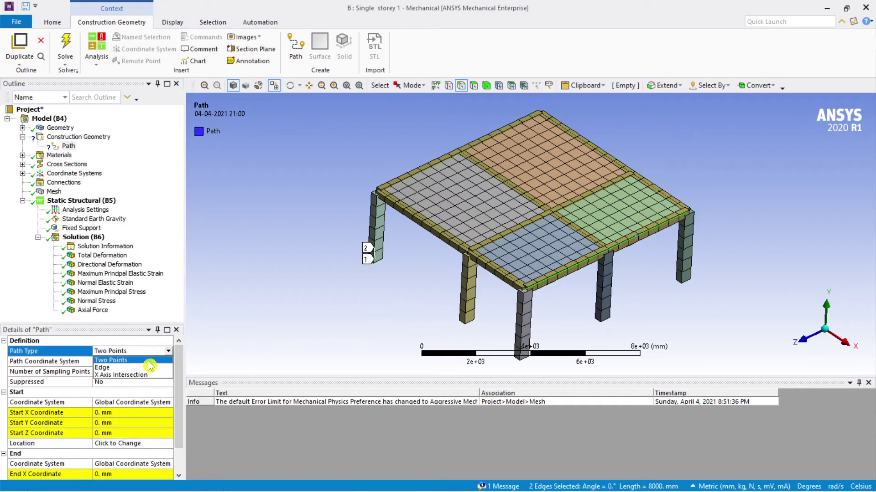
{"action": "left_click", "coordinate": [146, 369]}
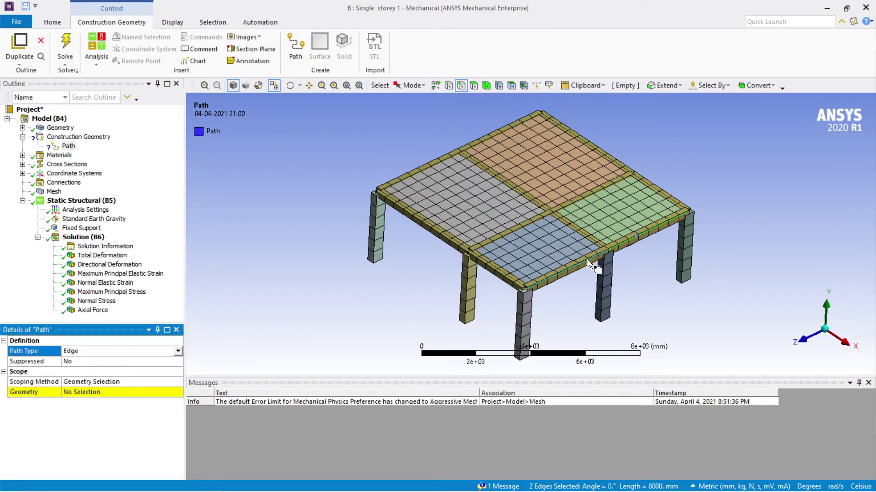
{"action": "left_click", "coordinate": [633, 242]}
{"action": "left_click", "coordinate": [631, 240]}
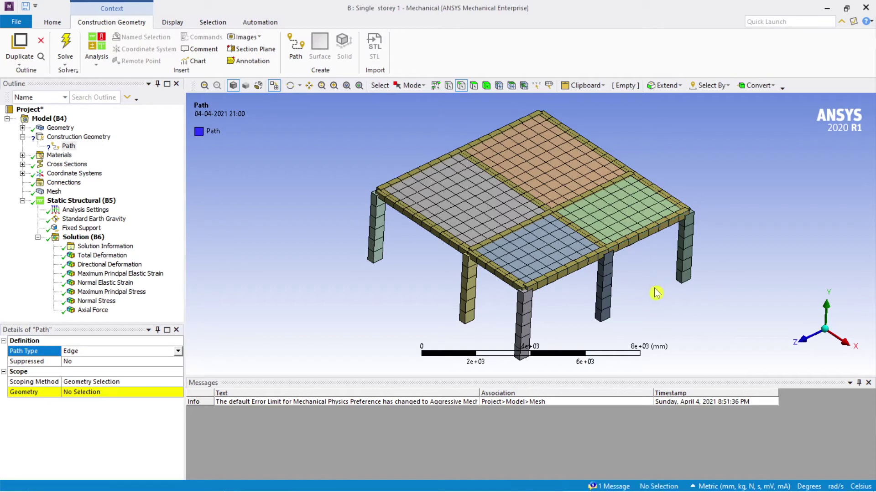
{"action": "left_click", "coordinate": [567, 272]}
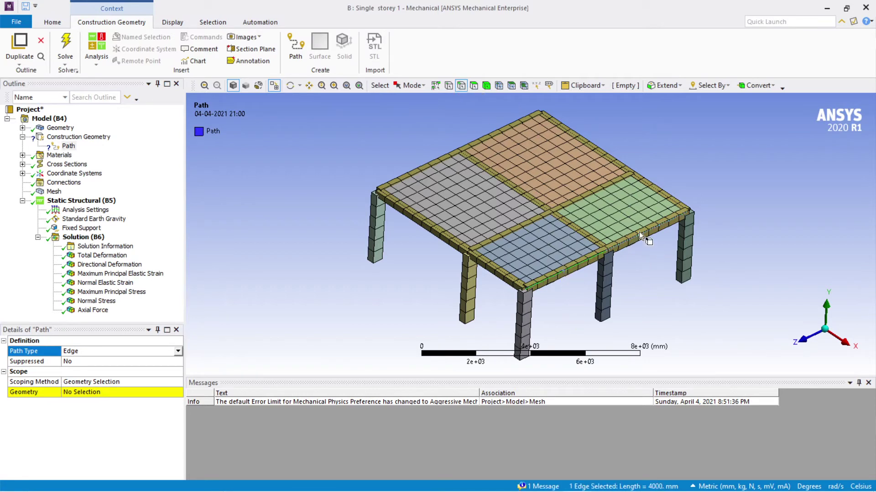
{"action": "left_click", "coordinate": [639, 232], "text": "ctrl"}
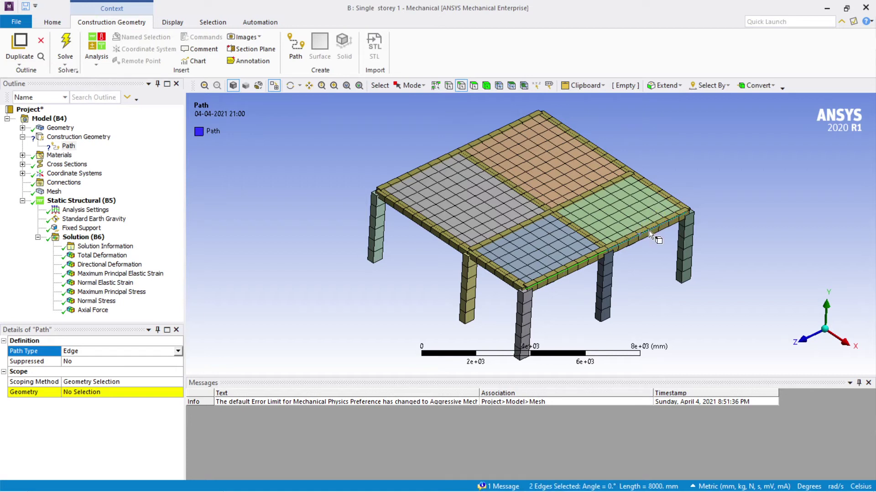
{"action": "left_click", "coordinate": [657, 216]}
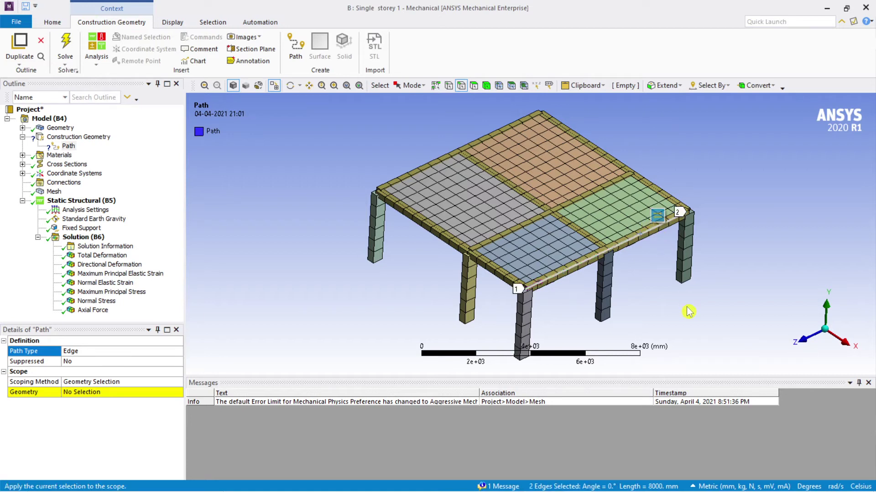
{"action": "mouse_move", "coordinate": [673, 306]}
{"action": "middle_mouse_down"}
{"action": "mouse_move", "coordinate": [653, 297]}
{"action": "mouse_move", "coordinate": [667, 304]}
{"action": "middle_mouse_up"}
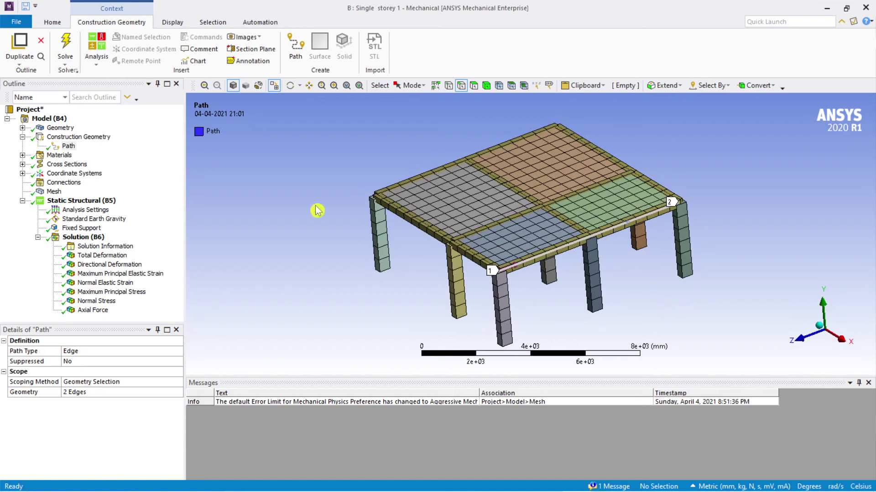
Step: Insert a second path under Construction Geometry
{"action": "left_click", "coordinate": [83, 137]}
{"action": "right_click", "coordinate": [78, 138]}
{"action": "mouse_move", "coordinate": [127, 144]}
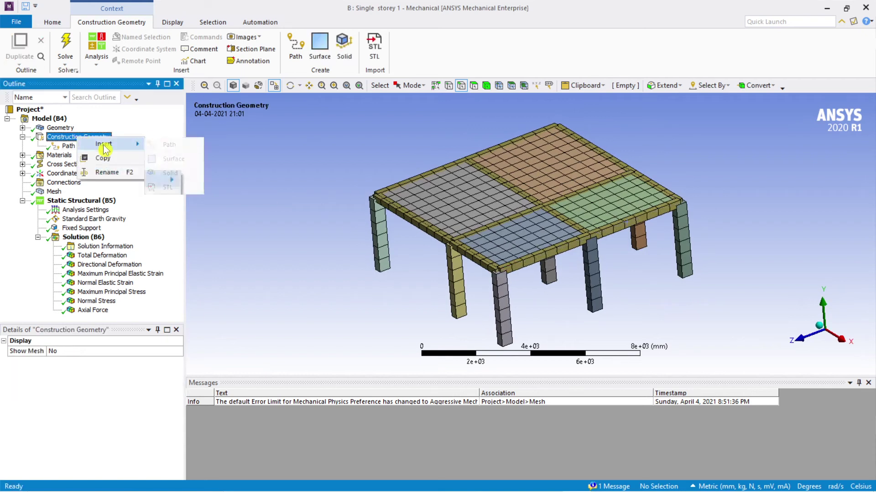
{"action": "left_click", "coordinate": [155, 145]}
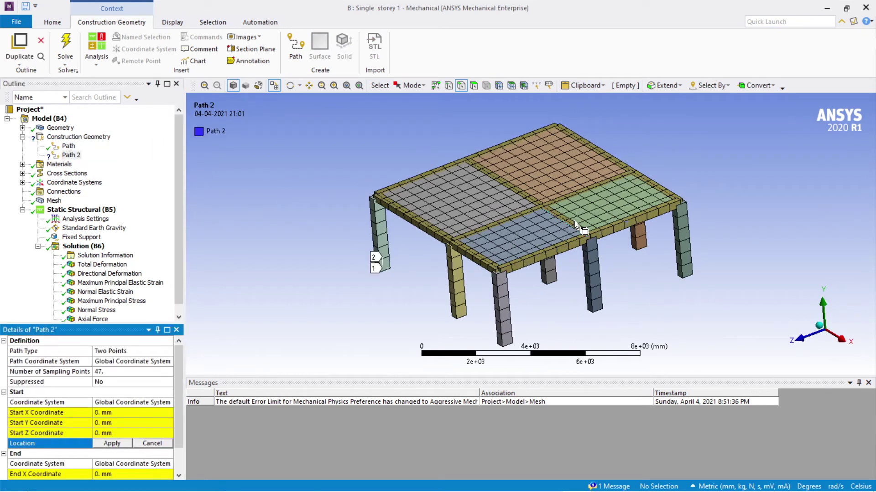
Step: Try to assign the two edges of the outer +Z side beam as the second path's location
{"action": "scroll", "coordinate": [592, 218], "scroll_direction": "up", "scroll_amount": 2}
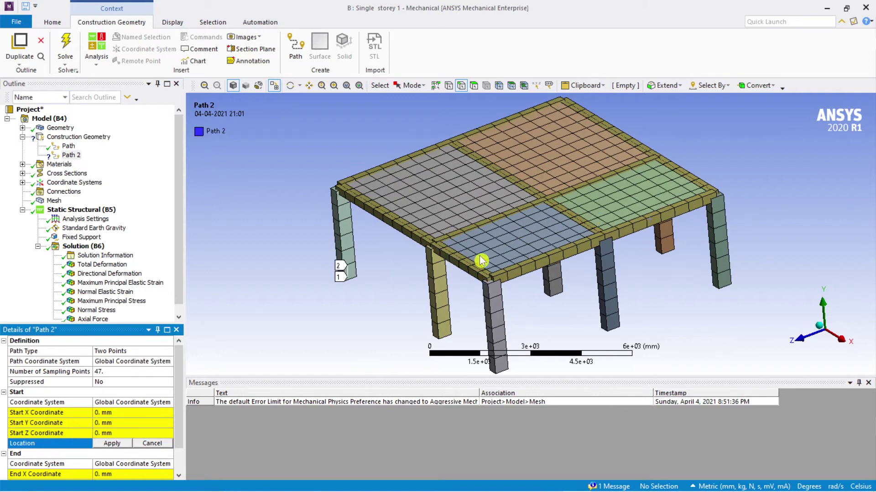
{"action": "left_click", "coordinate": [454, 260]}
{"action": "left_click", "coordinate": [407, 232], "text": "ctrl"}
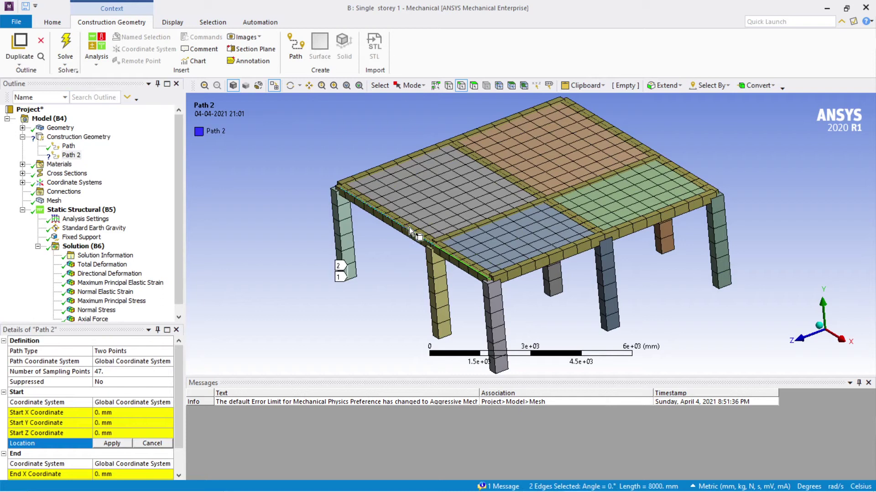
{"action": "mouse_move", "coordinate": [419, 214]}
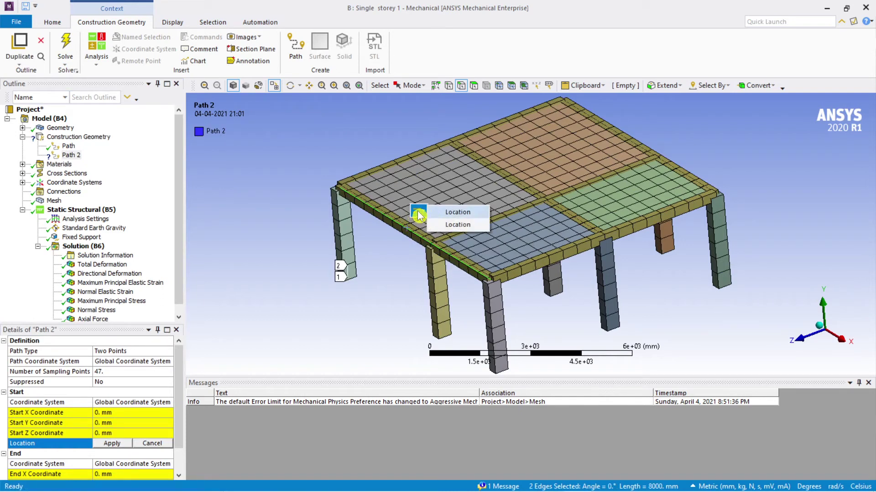
{"action": "left_click", "coordinate": [445, 213]}
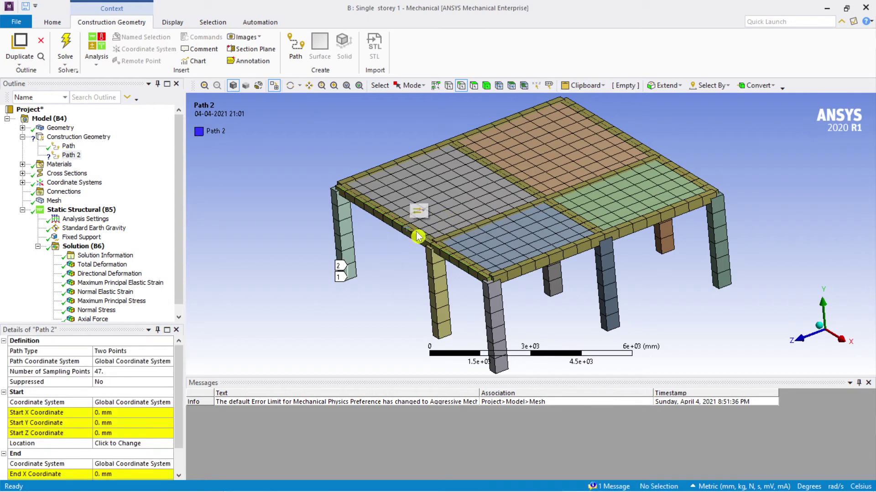
Step: Set the second path's type to Edge and scope it to the two edges of the outer +Z side beam
{"action": "left_click", "coordinate": [158, 350]}
{"action": "left_click", "coordinate": [169, 352]}
{"action": "left_click", "coordinate": [148, 368]}
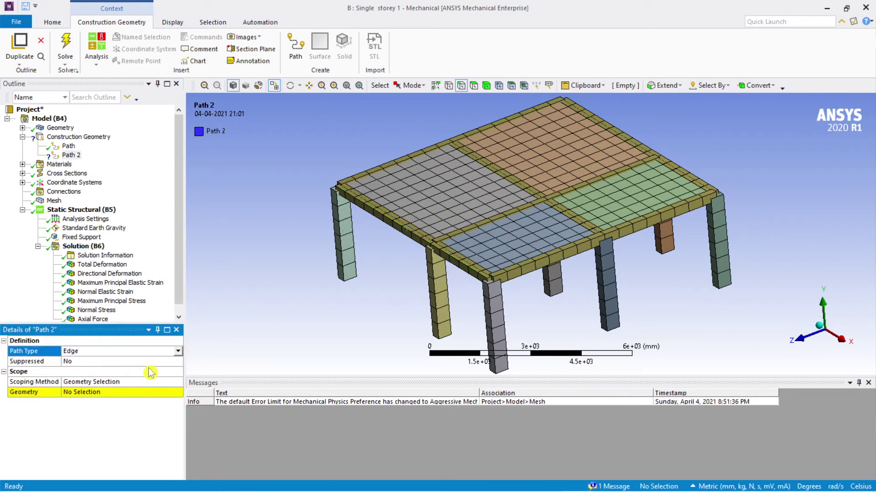
{"action": "left_click", "coordinate": [467, 269]}
{"action": "left_click", "coordinate": [406, 231], "text": "ctrl"}
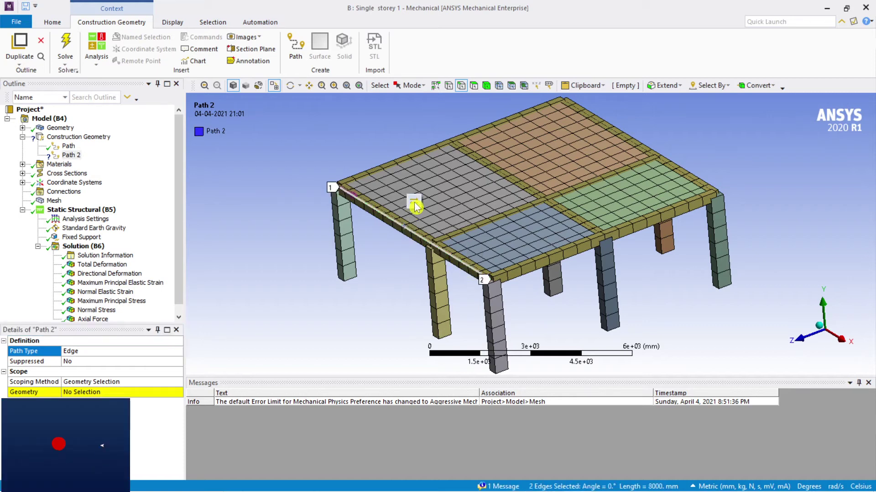
{"action": "left_click", "coordinate": [576, 314]}
{"action": "middle_click_drag", "start_coordinate": [730, 300], "coordinate": [691, 295]}
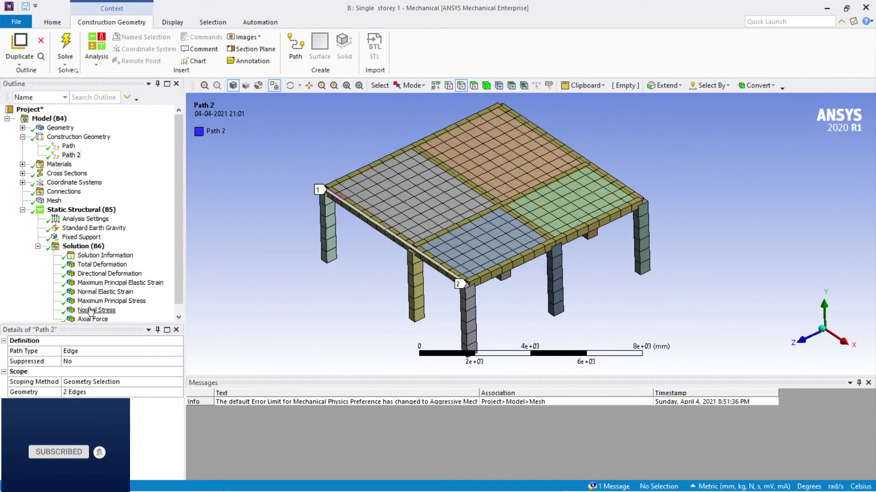
Step: Insert a third path under Construction Geometry
{"action": "scroll", "coordinate": [91, 312], "scroll_direction": "down", "scroll_amount": 1}
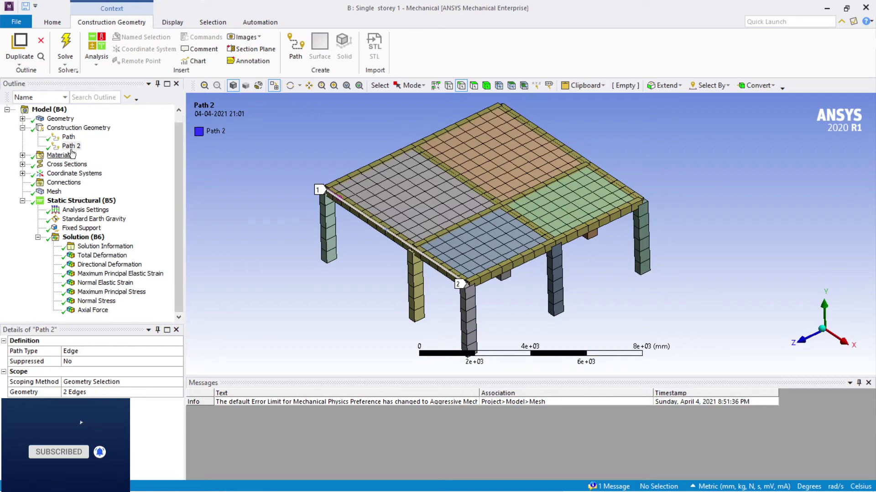
{"action": "left_click", "coordinate": [78, 128]}
{"action": "right_click", "coordinate": [73, 130]}
{"action": "mouse_move", "coordinate": [100, 137]}
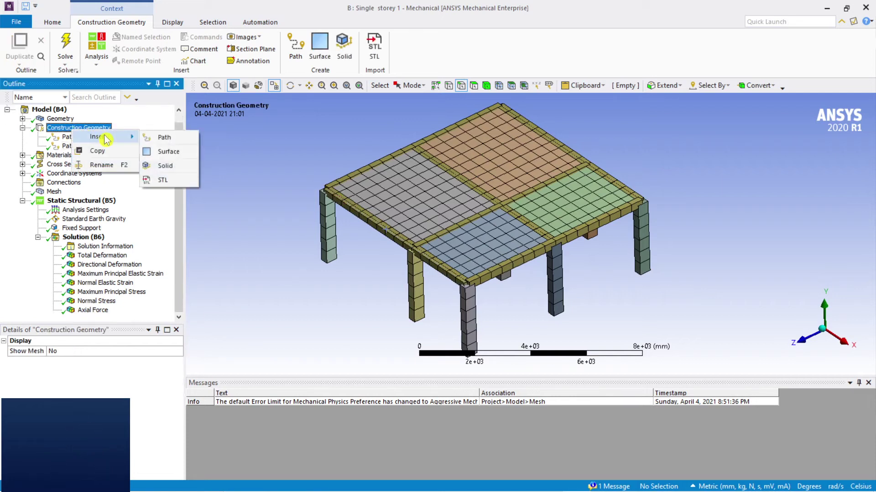
{"action": "left_click", "coordinate": [164, 138]}
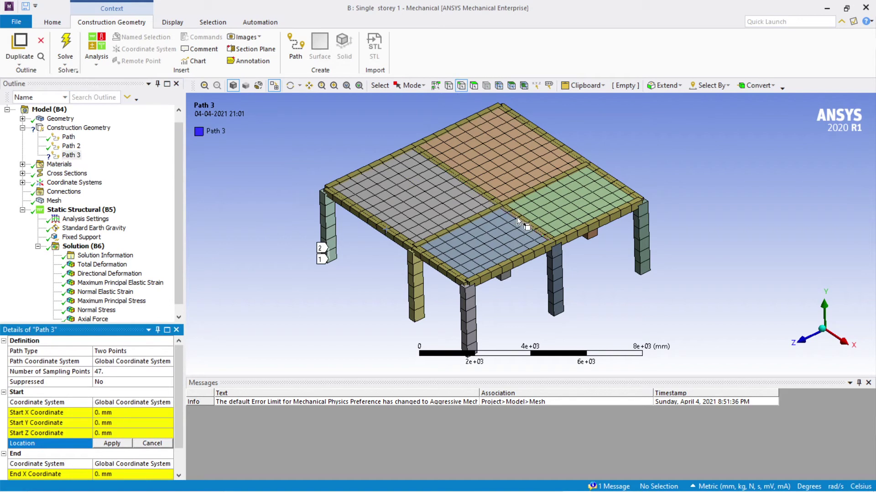
Step: Try to assign the two edges of the interior beam parallel to X as the third path's location
{"action": "scroll", "coordinate": [524, 220], "scroll_direction": "up", "scroll_amount": 3}
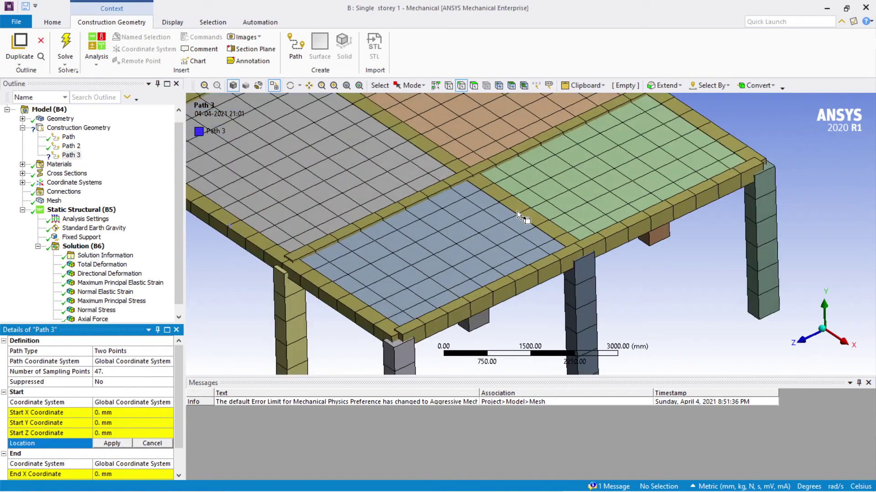
{"action": "scroll", "coordinate": [439, 168], "scroll_direction": "down", "scroll_amount": 2}
{"action": "left_click", "coordinate": [450, 165]}
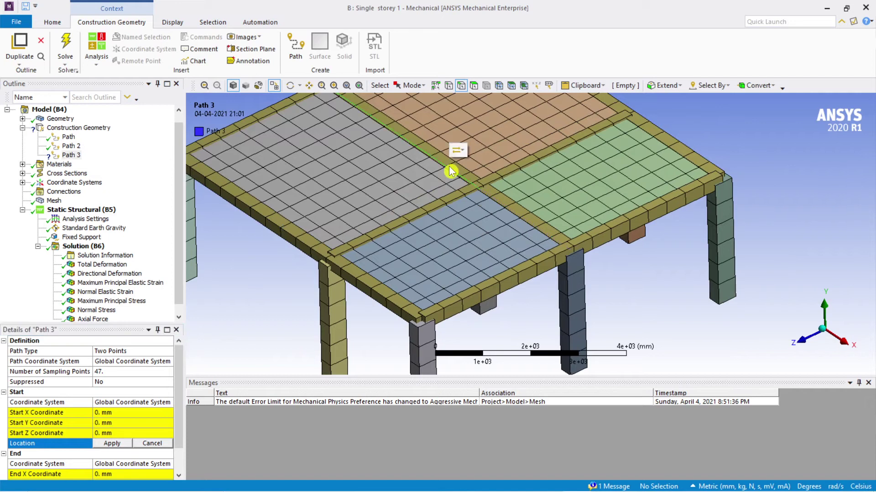
{"action": "left_click", "coordinate": [513, 210], "text": "ctrl"}
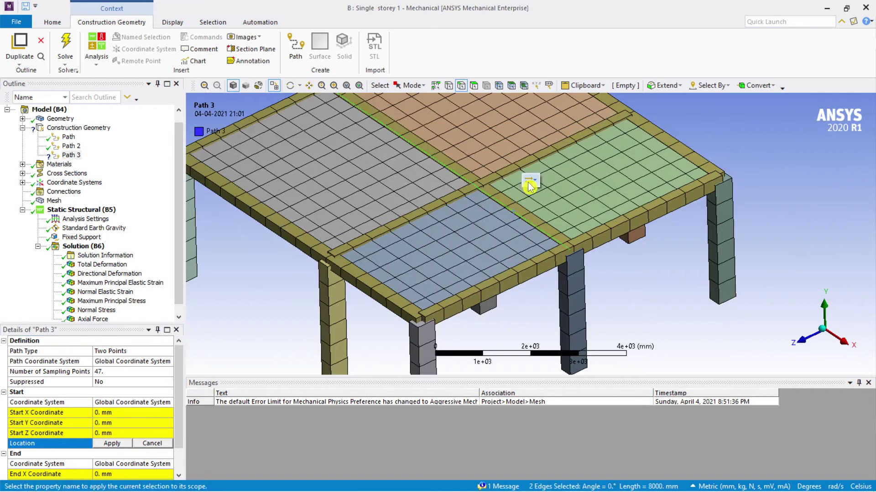
{"action": "left_click", "coordinate": [529, 183]}
Step: Set the third path's type to Edge and scope it to the two edges of the interior beam parallel to X
{"action": "left_click", "coordinate": [167, 353]}
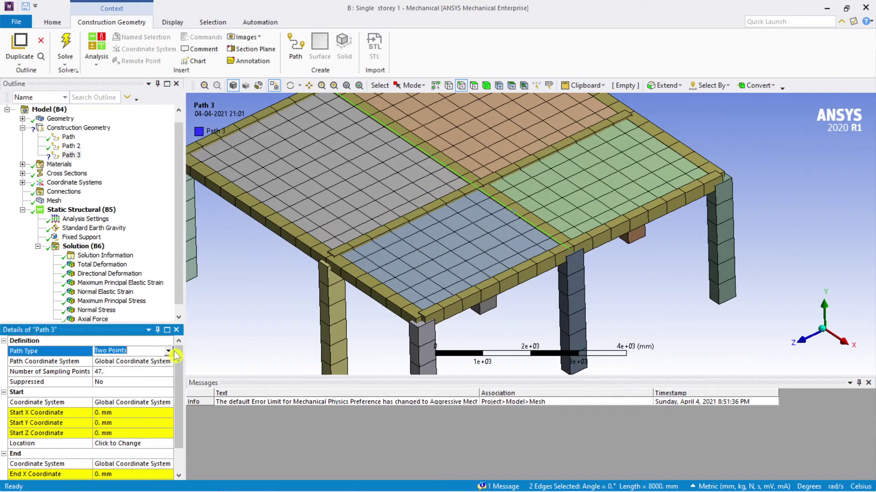
{"action": "left_click", "coordinate": [178, 351]}
{"action": "left_click", "coordinate": [165, 370]}
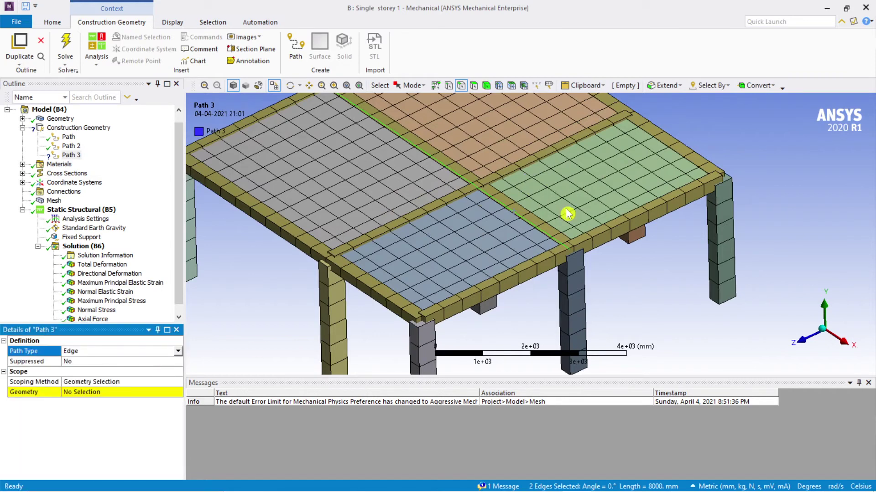
{"action": "scroll", "coordinate": [532, 221], "scroll_direction": "down", "scroll_amount": 1}
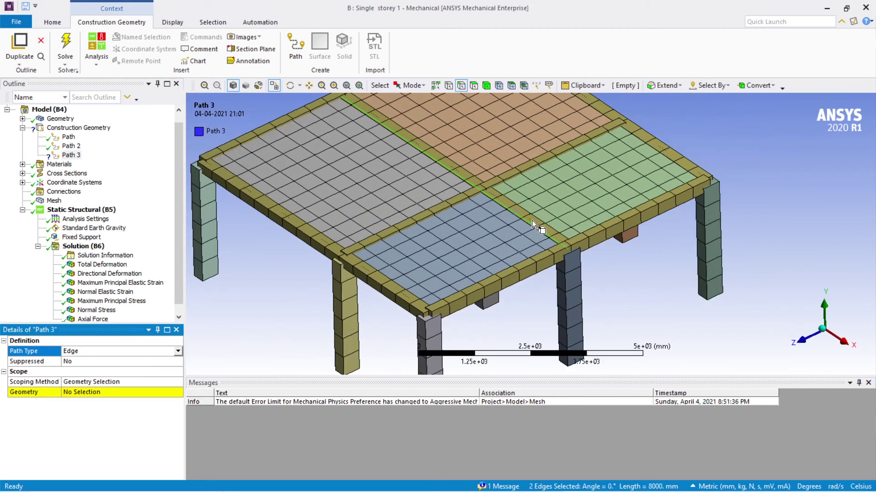
{"action": "left_click", "coordinate": [500, 220]}
{"action": "left_click", "coordinate": [517, 215]}
{"action": "left_click", "coordinate": [469, 183], "text": "ctrl"}
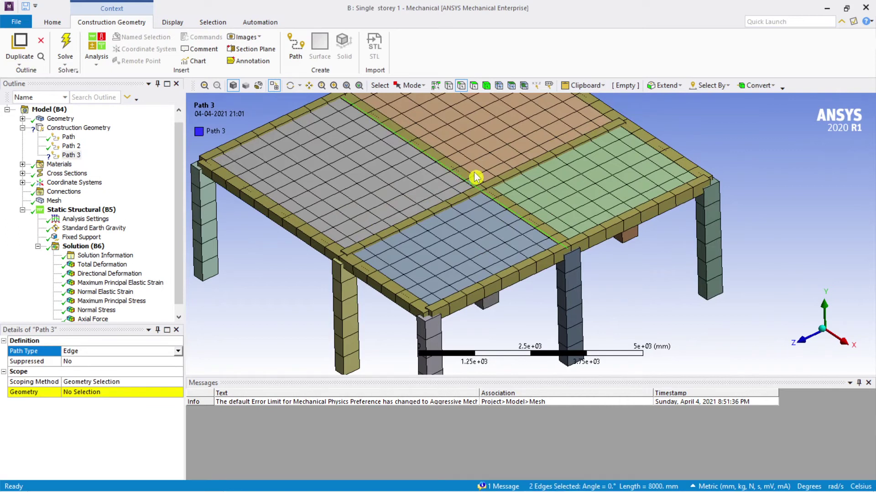
{"action": "left_click", "coordinate": [505, 152]}
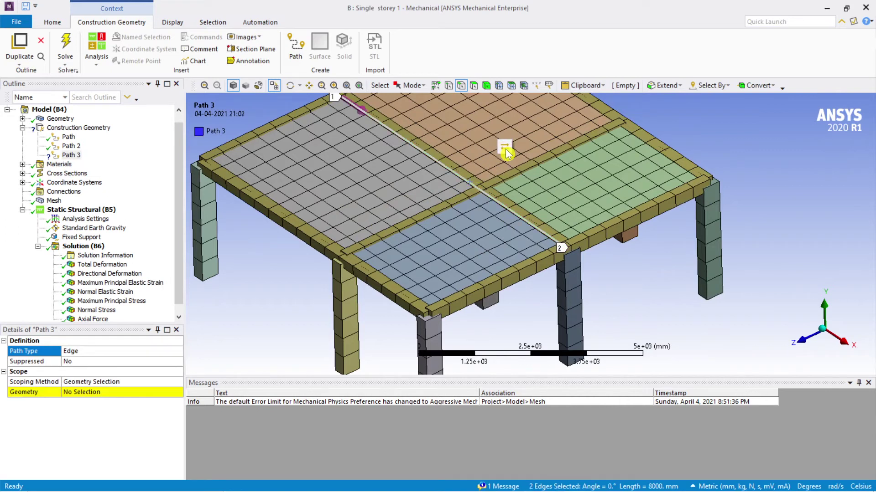
{"action": "scroll", "coordinate": [550, 245], "scroll_direction": "up", "scroll_amount": 3}
{"action": "scroll", "coordinate": [560, 251], "scroll_direction": "down", "scroll_amount": 5}
{"action": "middle_click_drag", "start_coordinate": [616, 285], "coordinate": [441, 236], "text": "ctrl"}
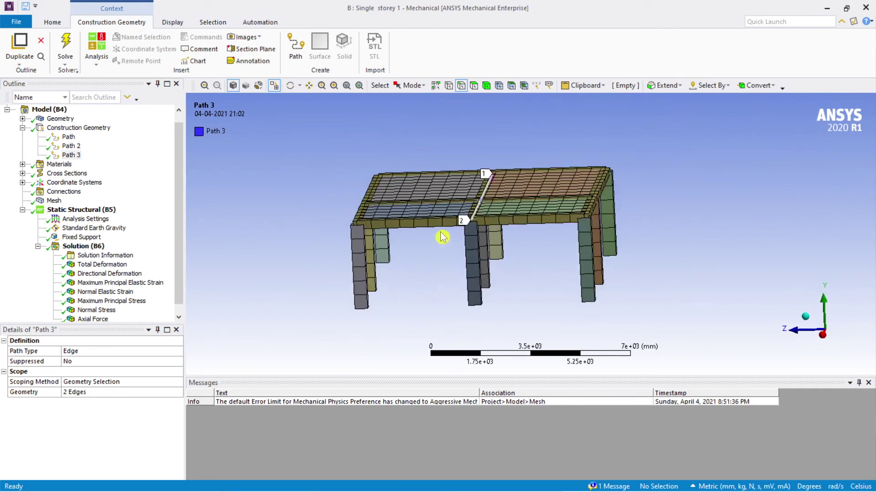
Step: Insert a fourth path under Construction Geometry
{"action": "left_click", "coordinate": [76, 130]}
{"action": "right_click", "coordinate": [77, 129]}
{"action": "mouse_move", "coordinate": [110, 135]}
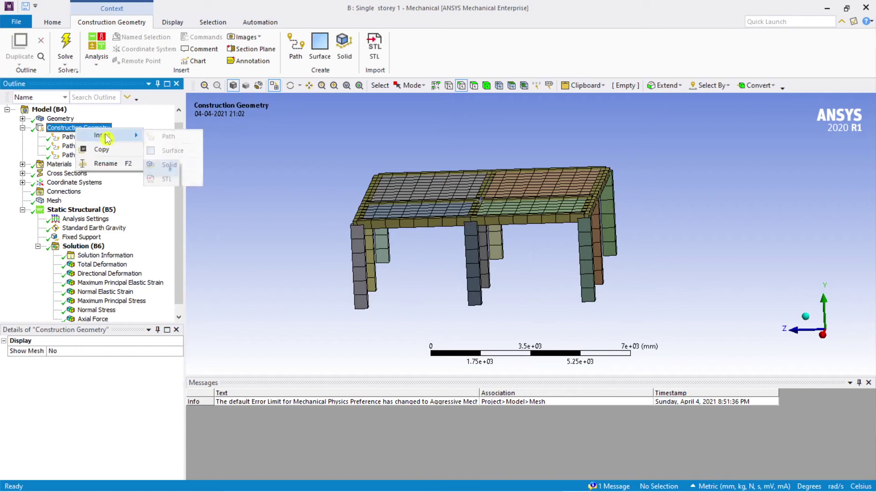
{"action": "left_click", "coordinate": [174, 140]}
Step: Set the fourth path's type to Edge and scope it to the edge of the middle column on the frame's +X side
{"action": "left_click", "coordinate": [473, 270]}
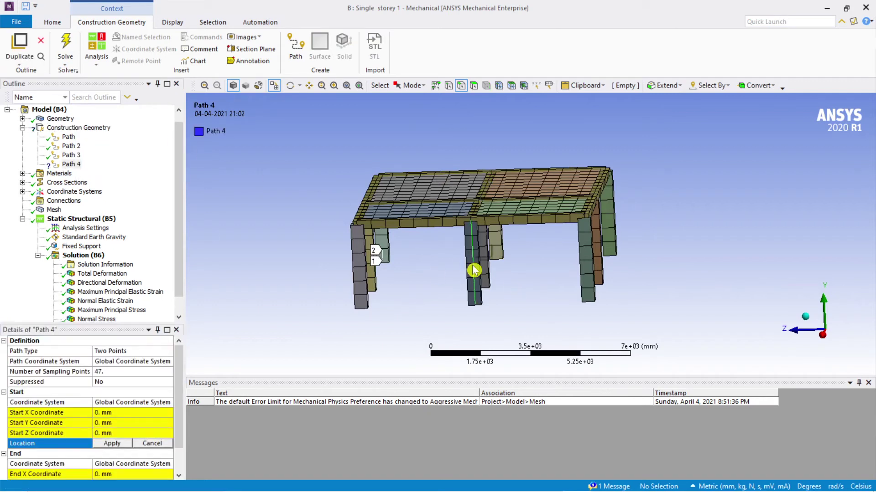
{"action": "left_click", "coordinate": [482, 251]}
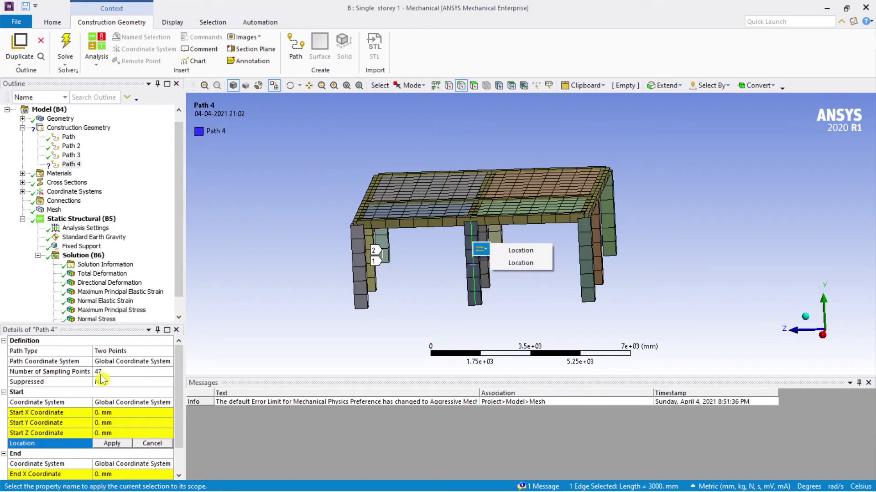
{"action": "left_click", "coordinate": [132, 351]}
{"action": "left_click", "coordinate": [168, 351]}
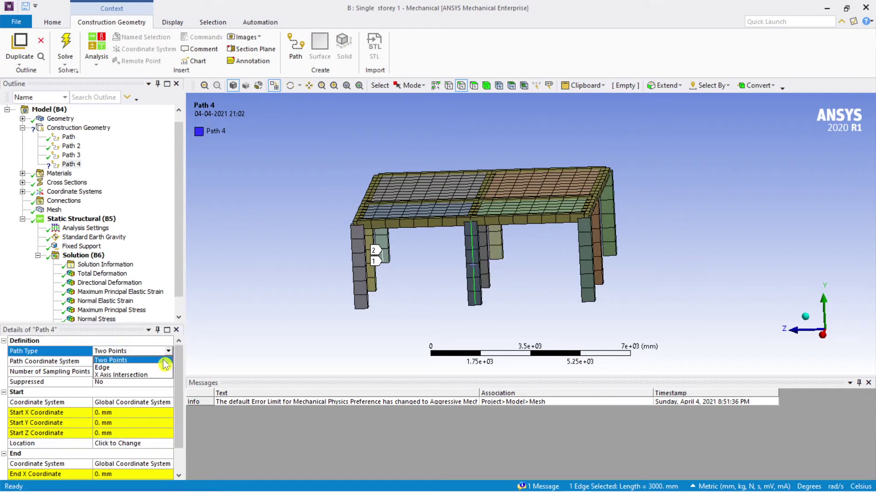
{"action": "left_click", "coordinate": [132, 367]}
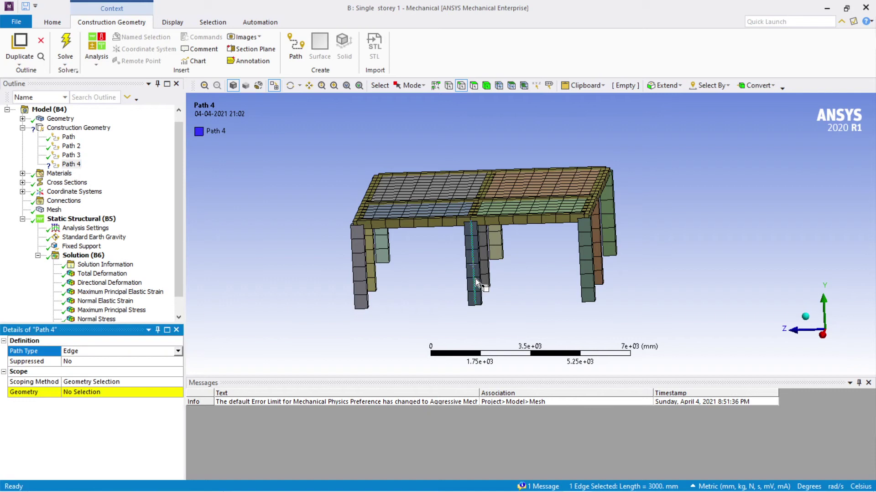
{"action": "left_click", "coordinate": [476, 279]}
{"action": "left_click", "coordinate": [487, 265]}
Step: Insert a fifth path under Construction Geometry
{"action": "left_click", "coordinate": [536, 315]}
{"action": "middle_click_drag", "start_coordinate": [535, 316], "coordinate": [440, 227]}
{"action": "middle_click_drag", "start_coordinate": [543, 297], "coordinate": [539, 286]}
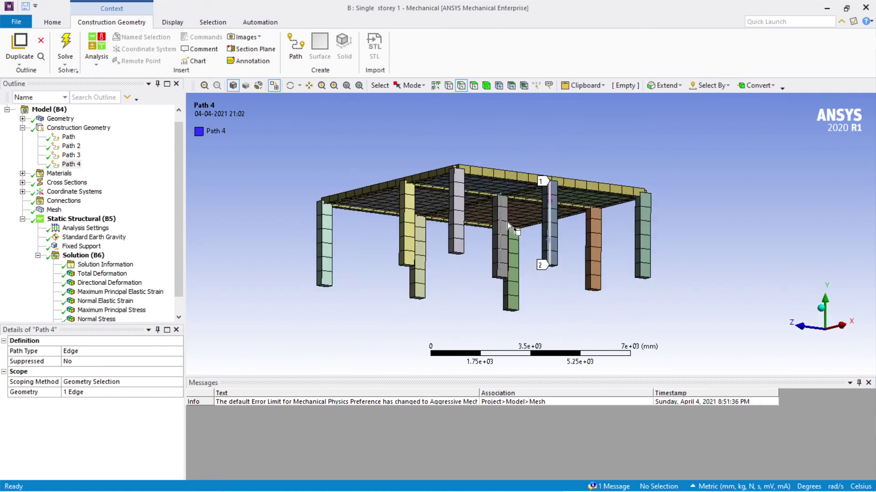
{"action": "right_click", "coordinate": [72, 128]}
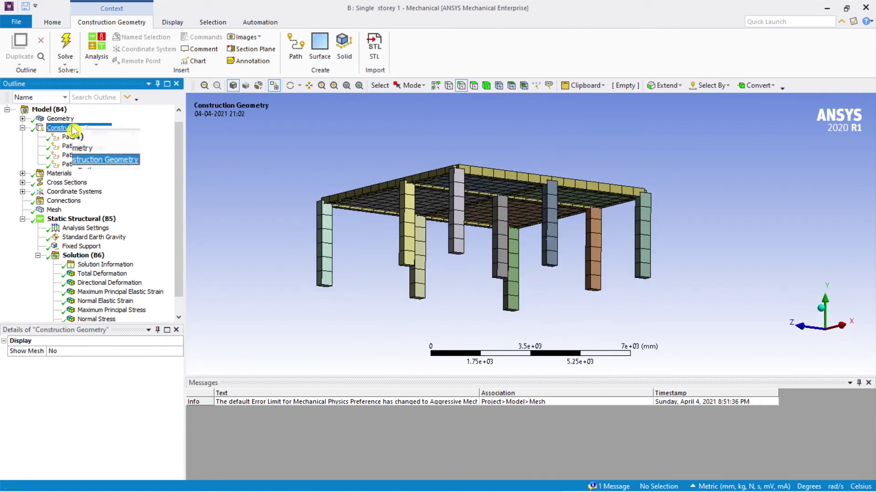
{"action": "mouse_move", "coordinate": [99, 133]}
{"action": "left_click", "coordinate": [163, 136]}
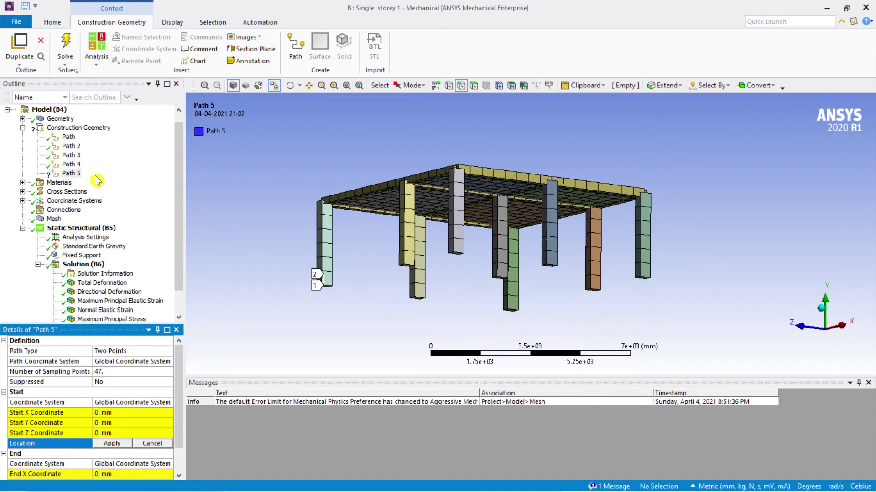
Step: Set the fifth path's type to Edge and scope it to the edge of the central interior column
{"action": "left_click", "coordinate": [142, 352]}
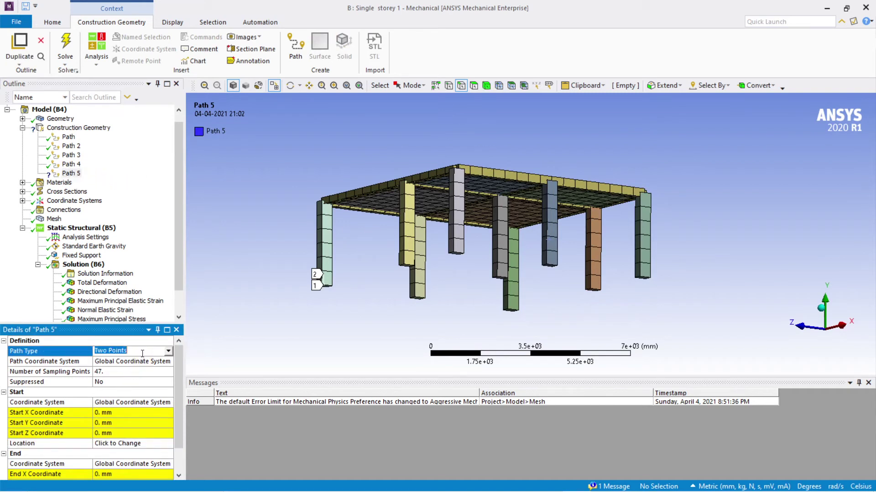
{"action": "left_click", "coordinate": [168, 352]}
{"action": "left_click", "coordinate": [119, 371]}
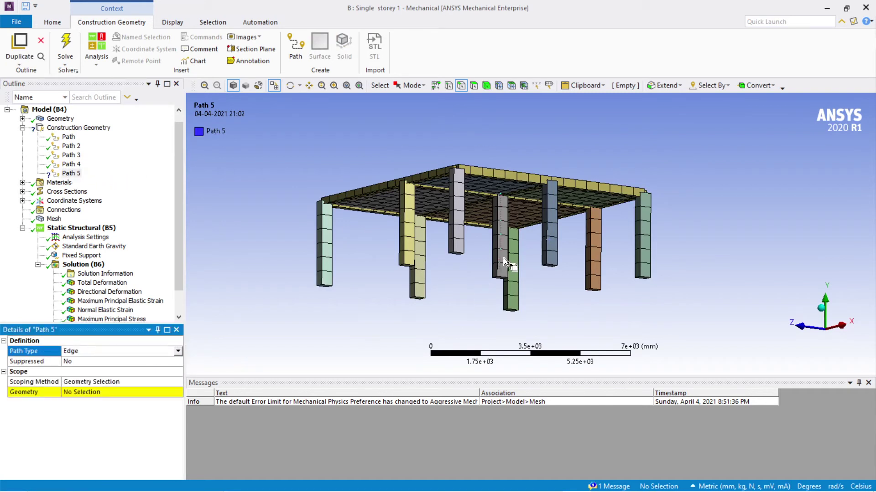
{"action": "left_click", "coordinate": [509, 237]}
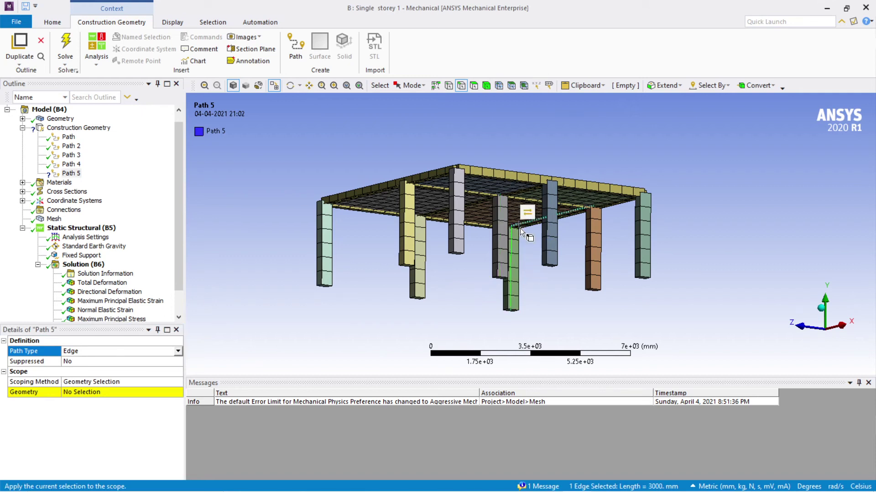
{"action": "middle_click_drag", "start_coordinate": [559, 283], "coordinate": [504, 244]}
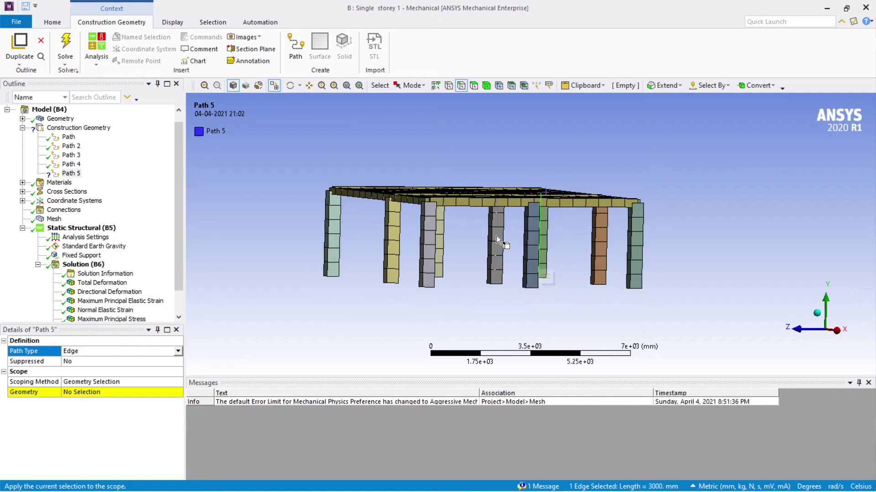
{"action": "left_click", "coordinate": [497, 226]}
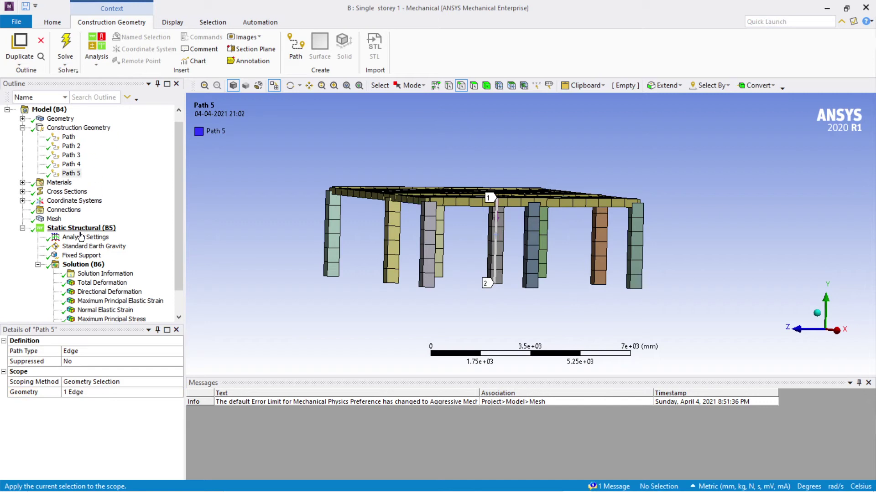
Step: Add a Bending Moment beam result for all line bodies to the solution and evaluate it
{"action": "scroll", "coordinate": [97, 270], "scroll_direction": "down", "scroll_amount": 1}
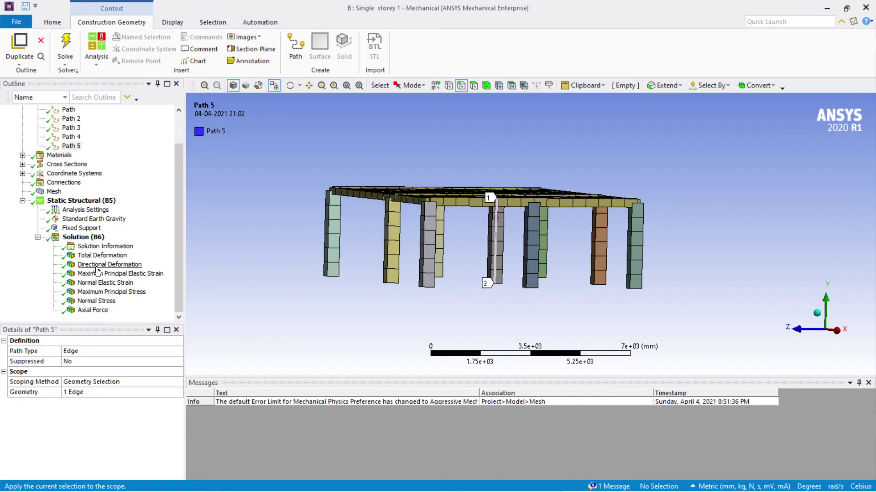
{"action": "left_click", "coordinate": [76, 239]}
{"action": "right_click", "coordinate": [75, 239]}
{"action": "mouse_move", "coordinate": [137, 244]}
{"action": "mouse_move", "coordinate": [259, 252]}
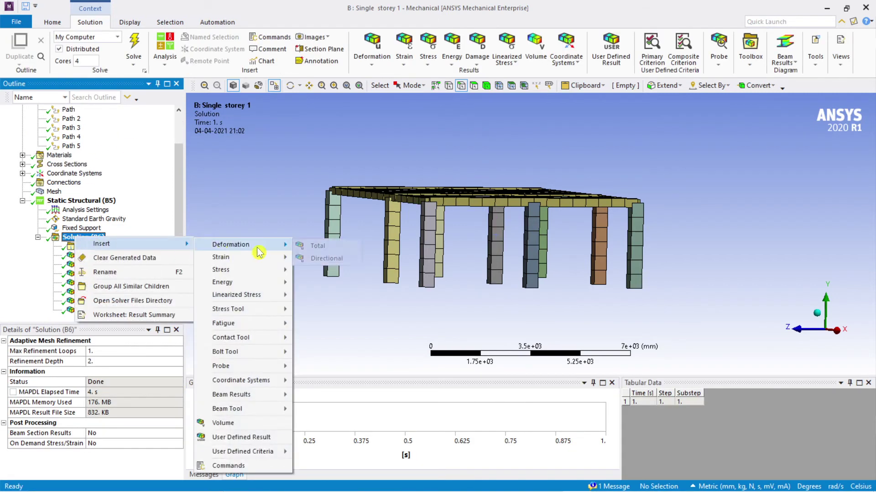
{"action": "mouse_move", "coordinate": [264, 399]}
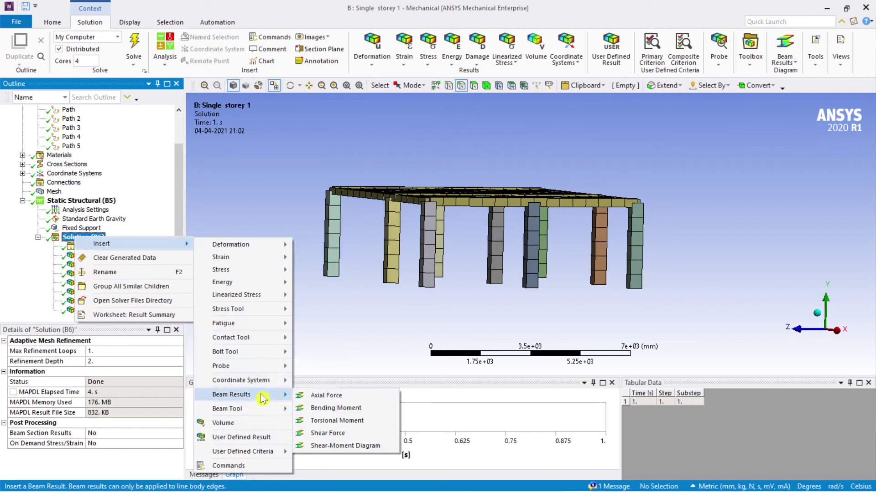
{"action": "left_click", "coordinate": [345, 408]}
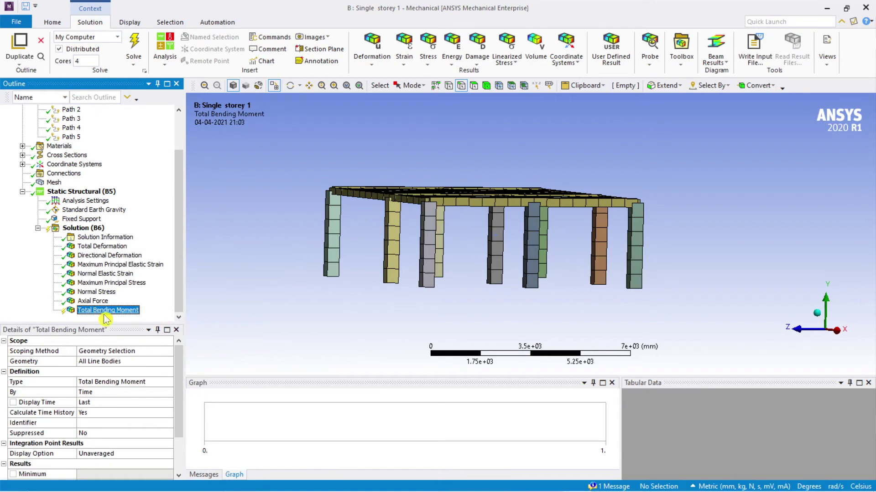
{"action": "right_click", "coordinate": [94, 315]}
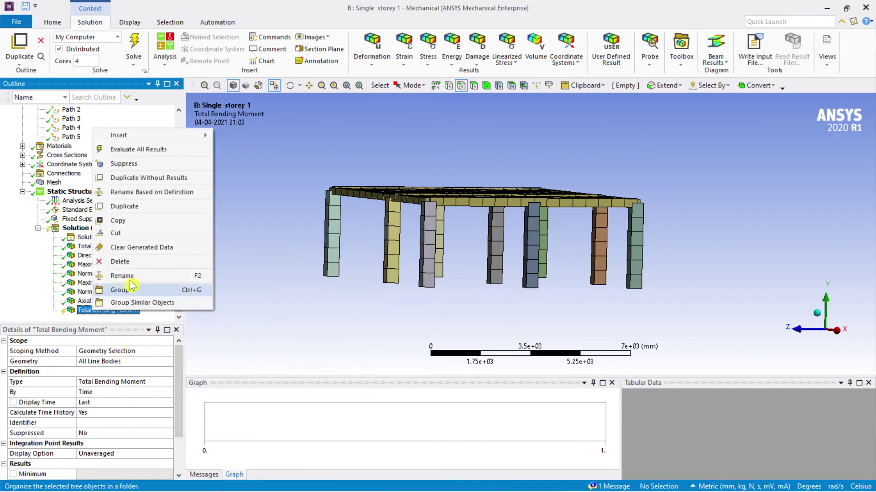
{"action": "left_click", "coordinate": [146, 149]}
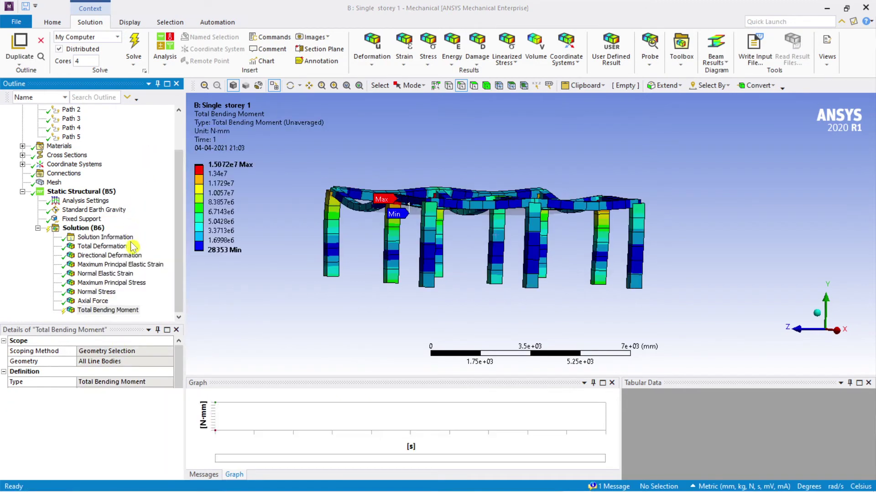
Step: Animate the total bending moment result and set the animation duration to 2 Sec (Auto)
{"action": "middle_click_drag", "start_coordinate": [625, 287], "coordinate": [661, 286]}
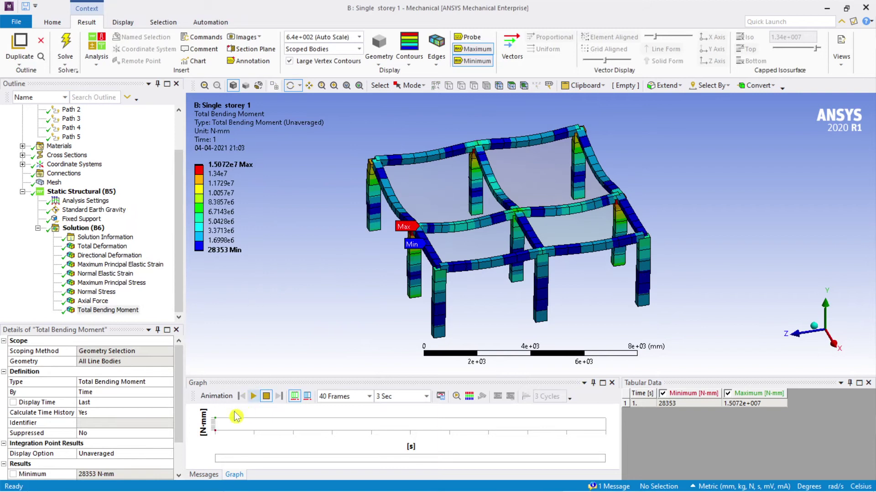
{"action": "left_click", "coordinate": [252, 399]}
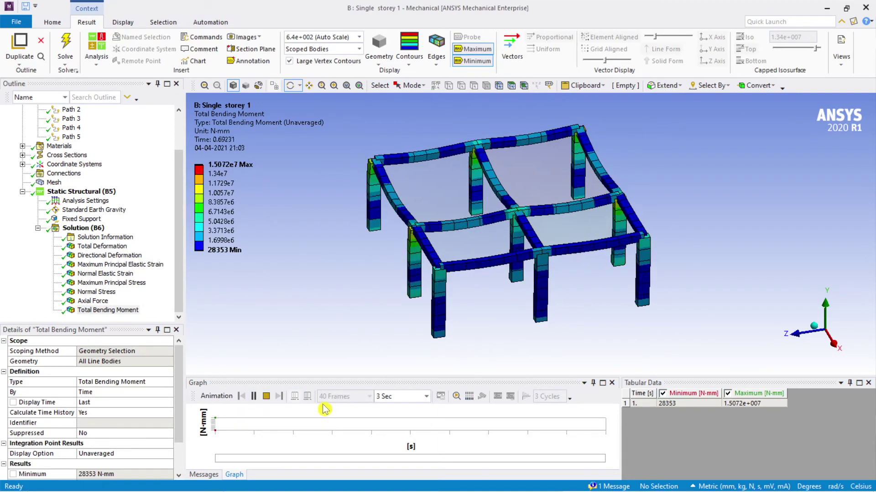
{"action": "left_click", "coordinate": [253, 400]}
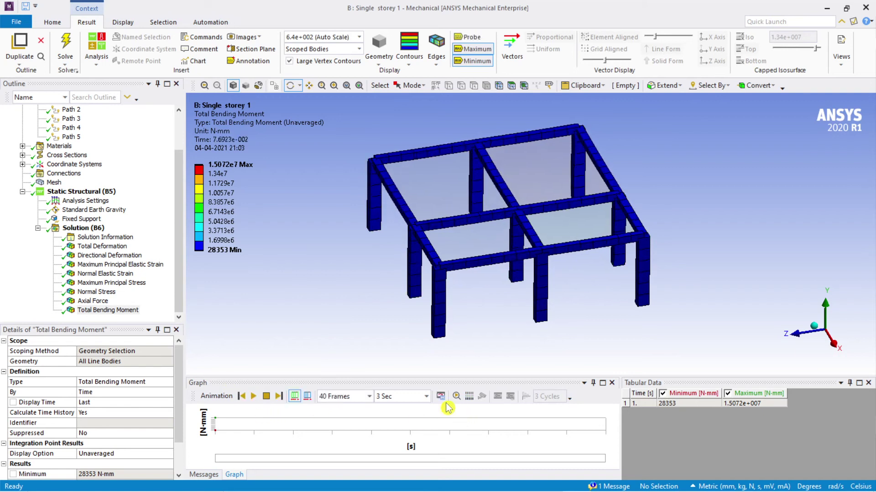
{"action": "left_click", "coordinate": [426, 396]}
{"action": "left_click", "coordinate": [419, 429]}
{"action": "left_click", "coordinate": [255, 401]}
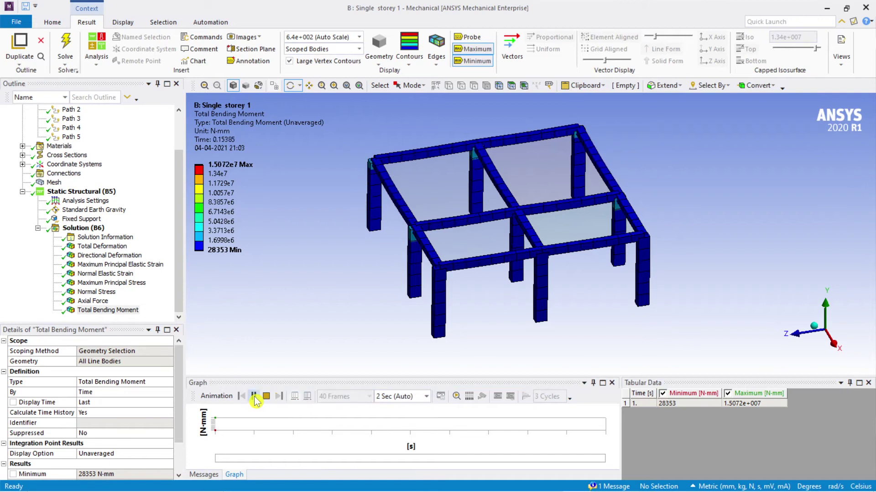
Step: Enlarge the graphics area and examine the animated bending moment in the beams and columns from several sides
{"action": "scroll", "coordinate": [391, 303], "scroll_direction": "up", "scroll_amount": 5}
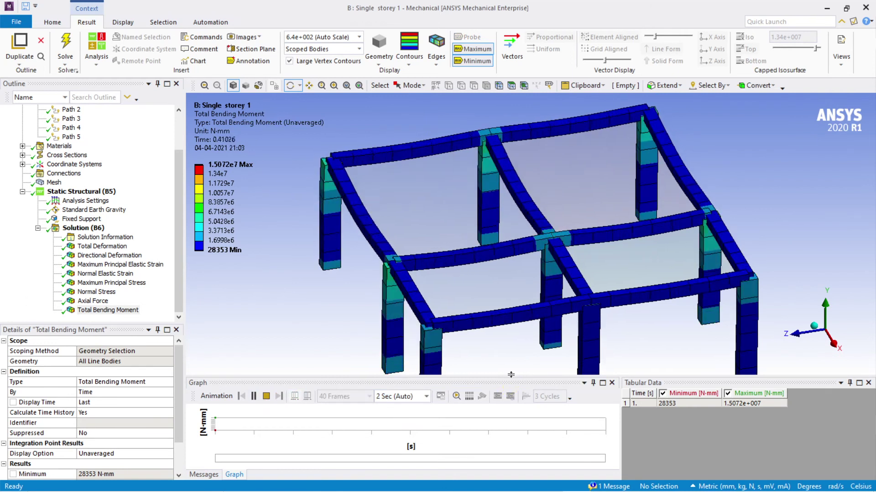
{"action": "left_click_drag", "start_coordinate": [511, 375], "coordinate": [510, 400]}
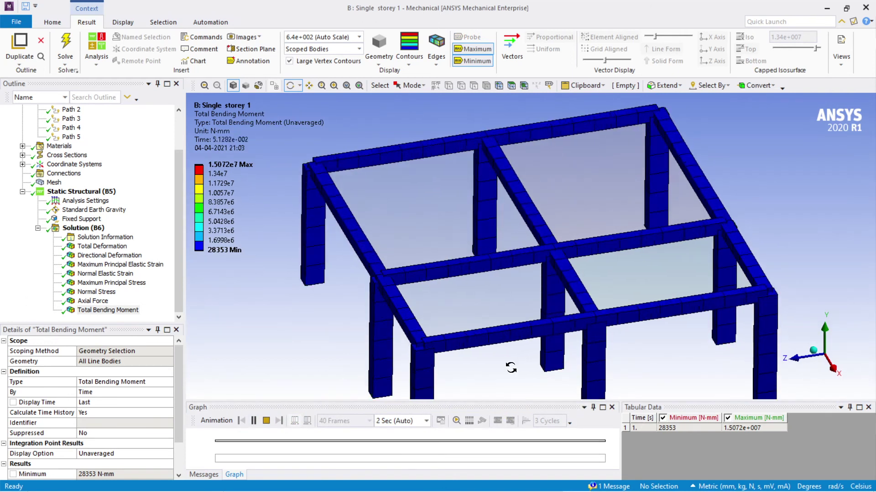
{"action": "left_click_drag", "start_coordinate": [511, 367], "coordinate": [496, 285]}
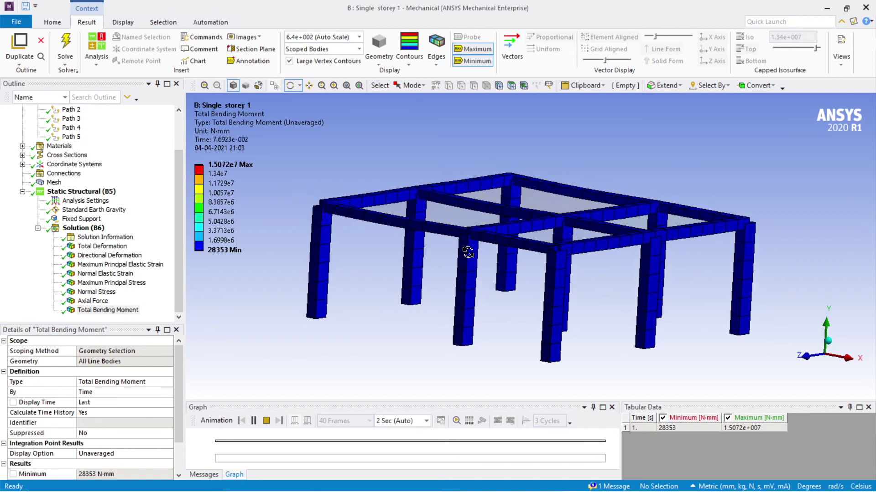
{"action": "left_click_drag", "start_coordinate": [537, 347], "coordinate": [598, 345]}
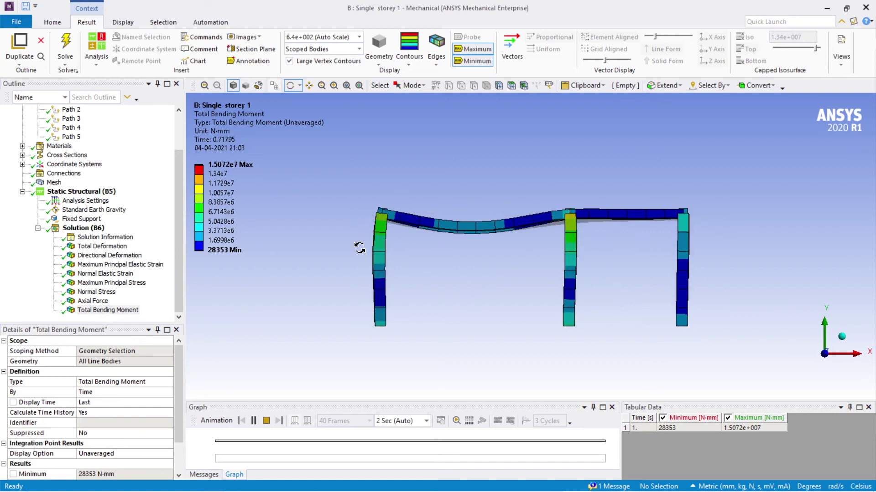
{"action": "left_click_drag", "start_coordinate": [638, 308], "coordinate": [580, 293]}
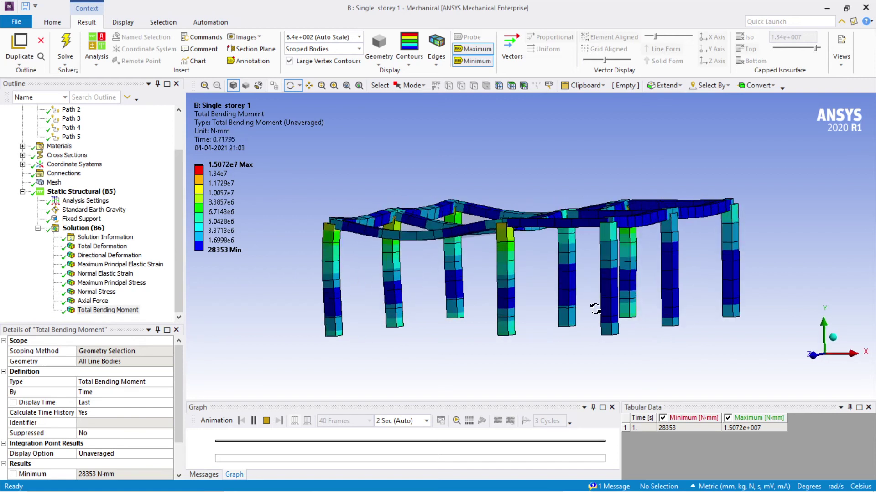
{"action": "left_click", "coordinate": [254, 421]}
Step: Add a Torsional Moment beam result for all line bodies to the solution and evaluate it
{"action": "left_click", "coordinate": [83, 228]}
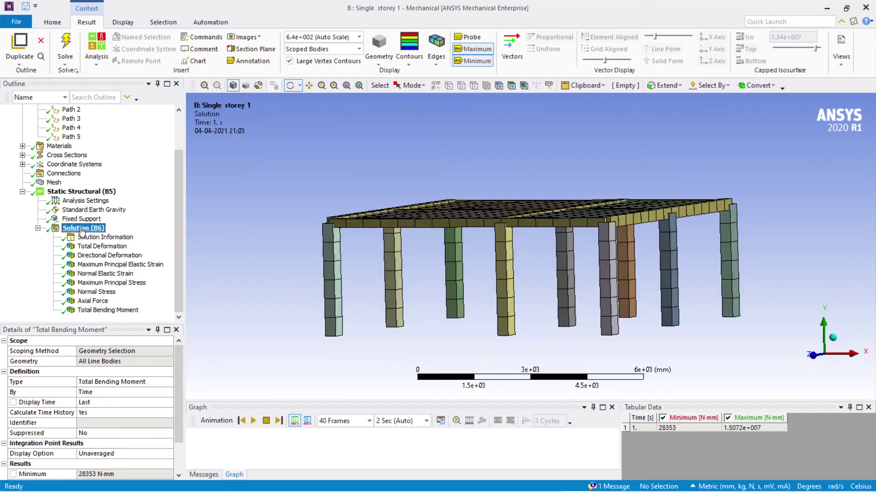
{"action": "right_click", "coordinate": [83, 228]}
{"action": "mouse_move", "coordinate": [110, 235]}
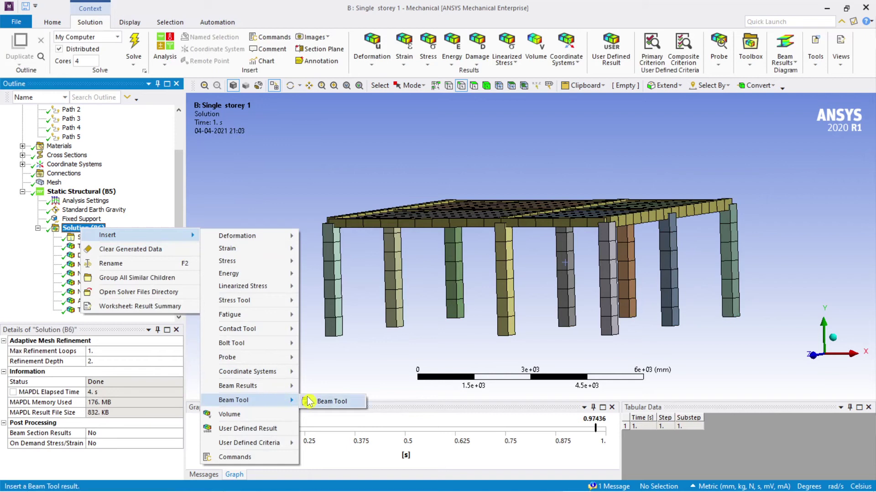
{"action": "mouse_move", "coordinate": [276, 385]}
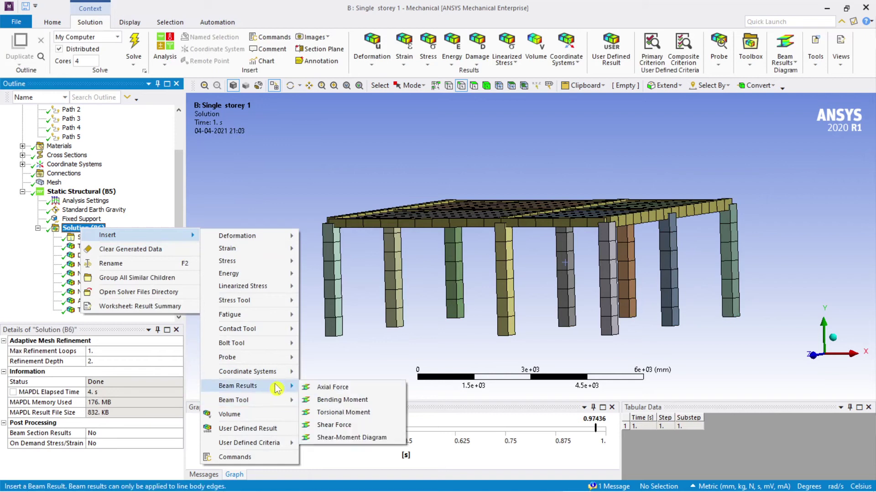
{"action": "left_click", "coordinate": [332, 412]}
{"action": "right_click", "coordinate": [98, 310]}
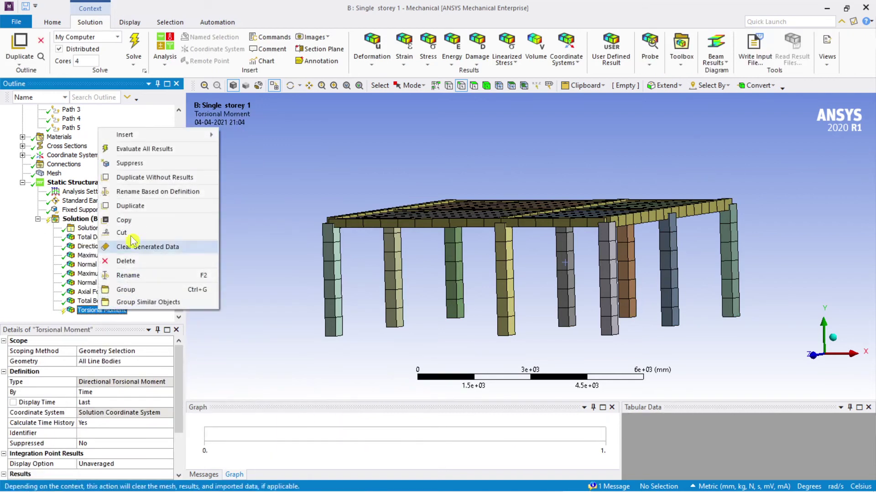
{"action": "left_click", "coordinate": [147, 154]}
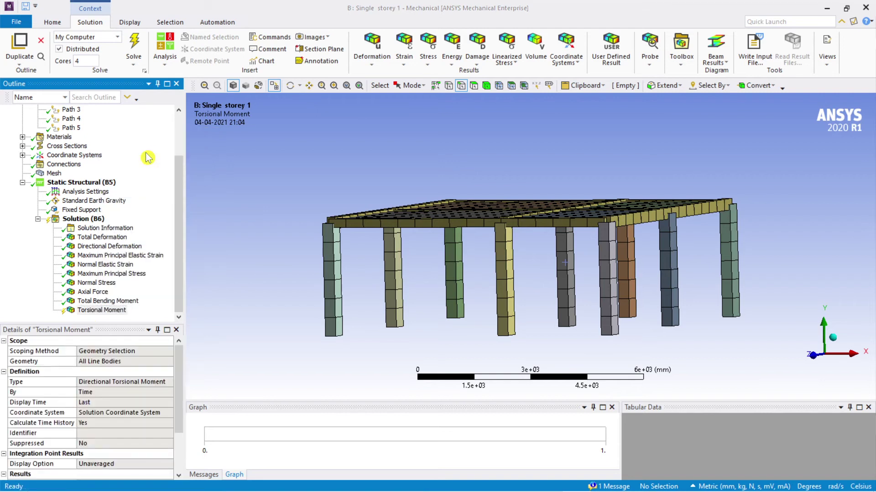
Step: Examine the torsional moment distribution across the deformed frame's beams and columns
{"action": "middle_click_drag", "start_coordinate": [456, 319], "coordinate": [469, 272]}
{"action": "scroll", "coordinate": [488, 313], "scroll_direction": "down", "scroll_amount": 4}
{"action": "scroll", "coordinate": [439, 272], "scroll_direction": "up", "scroll_amount": 2}
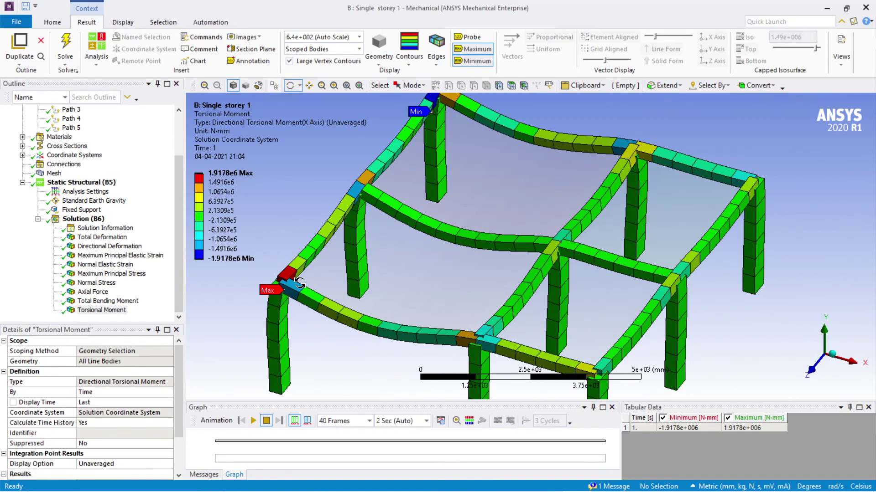
{"action": "scroll", "coordinate": [290, 278], "scroll_direction": "down", "scroll_amount": 1}
{"action": "scroll", "coordinate": [337, 302], "scroll_direction": "down", "scroll_amount": 1}
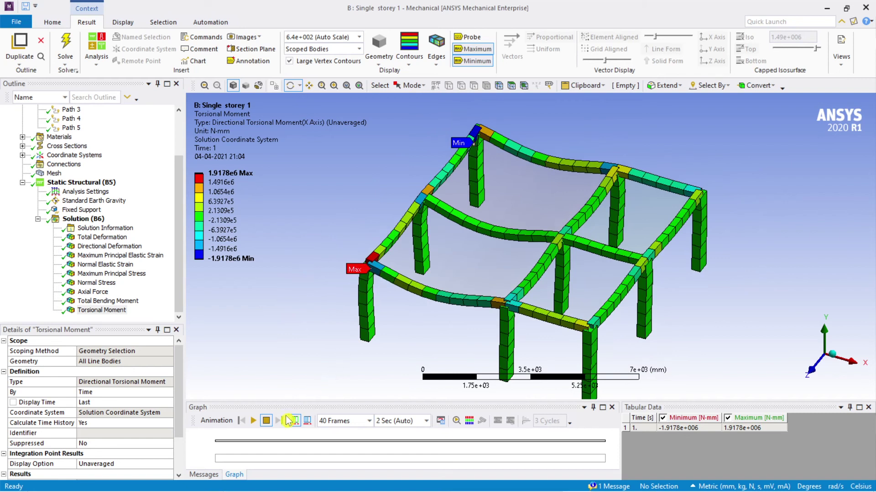
Step: Animate the torsional moment result and examine the front beam and its corner column joint up close
{"action": "left_click", "coordinate": [254, 420]}
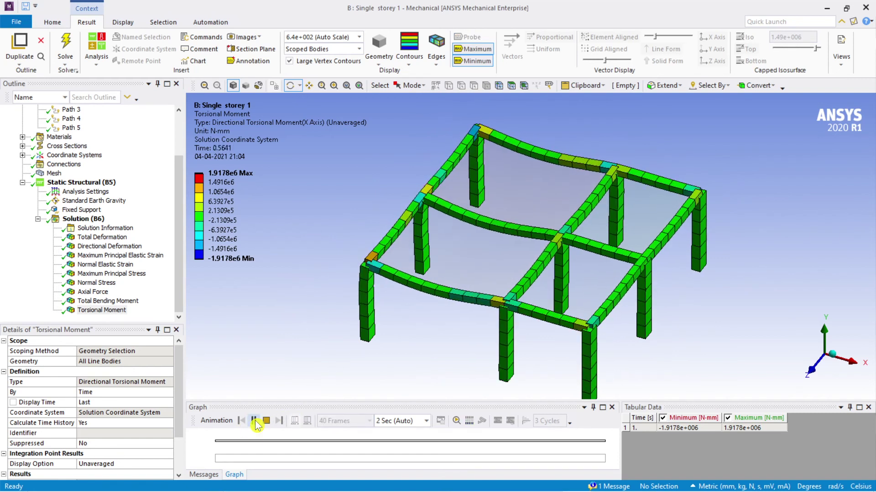
{"action": "scroll", "coordinate": [361, 266], "scroll_direction": "up", "scroll_amount": 4}
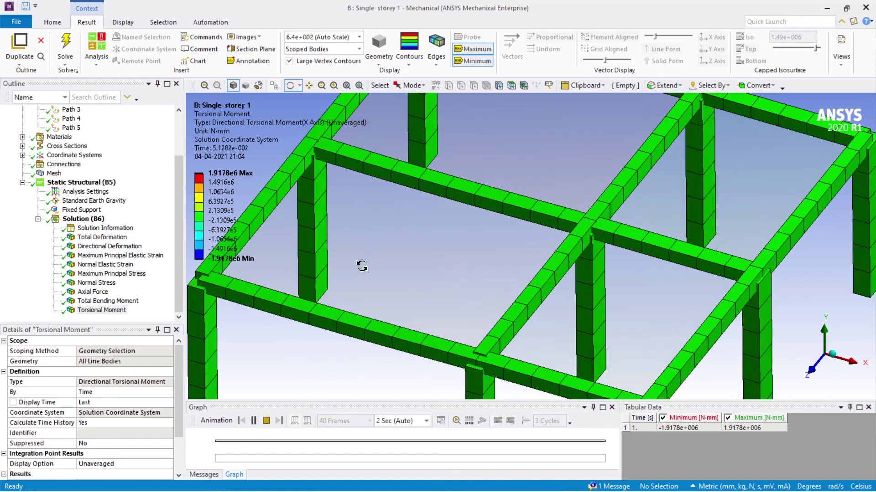
{"action": "middle_click_drag", "start_coordinate": [405, 292], "coordinate": [626, 266], "text": "ctrl"}
{"action": "scroll", "coordinate": [405, 221], "scroll_direction": "up", "scroll_amount": 5}
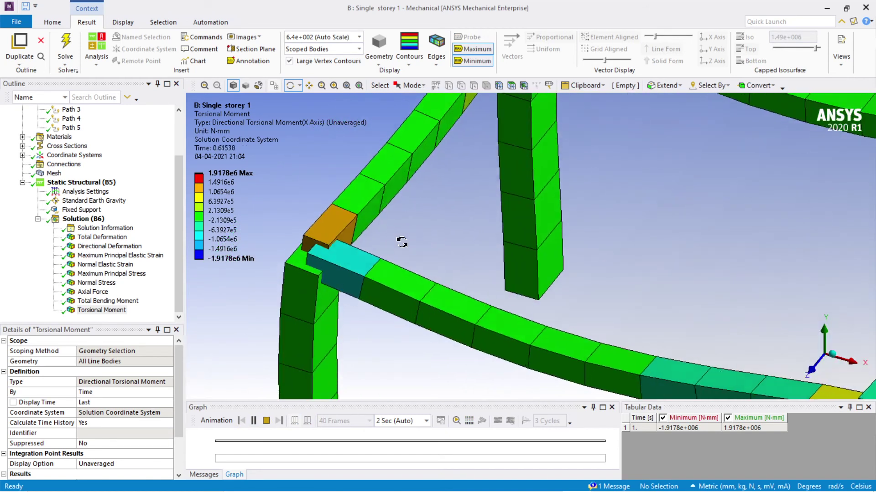
{"action": "scroll", "coordinate": [415, 225], "scroll_direction": "down", "scroll_amount": 2}
{"action": "middle_click_drag", "start_coordinate": [517, 273], "coordinate": [437, 198], "text": "ctrl"}
{"action": "scroll", "coordinate": [436, 198], "scroll_direction": "down", "scroll_amount": 1}
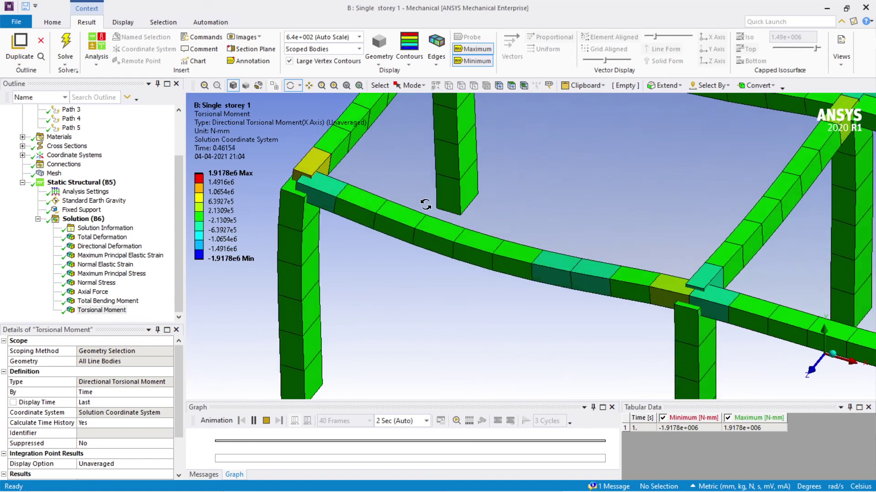
{"action": "left_click", "coordinate": [266, 421]}
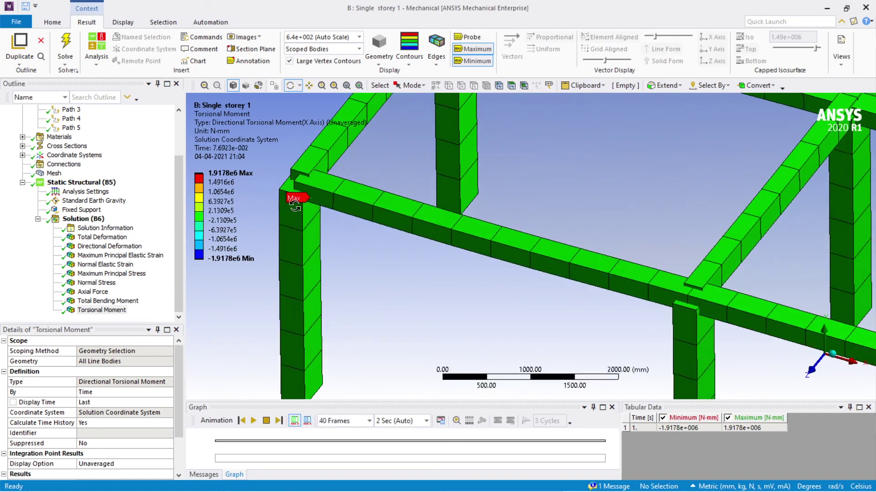
Step: Inspect where the maximum torsional moment is marked on the frame's front corner joint
{"action": "scroll", "coordinate": [356, 256], "scroll_direction": "up", "scroll_amount": 3}
{"action": "scroll", "coordinate": [360, 266], "scroll_direction": "down", "scroll_amount": 12}
{"action": "middle_click_drag", "start_coordinate": [490, 299], "coordinate": [417, 322], "text": "ctrl"}
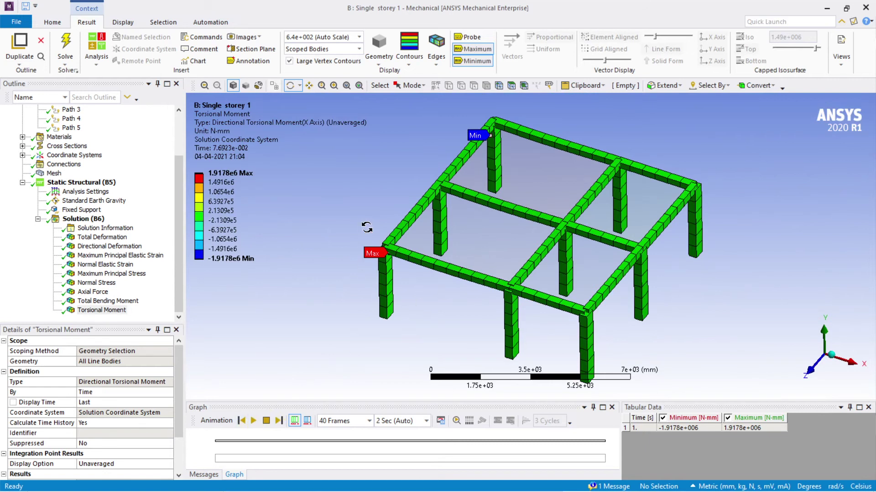
{"action": "scroll", "coordinate": [366, 227], "scroll_direction": "up", "scroll_amount": 3}
{"action": "scroll", "coordinate": [246, 269], "scroll_direction": "up", "scroll_amount": 3}
{"action": "middle_click_drag", "start_coordinate": [440, 273], "coordinate": [754, 266], "text": "ctrl"}
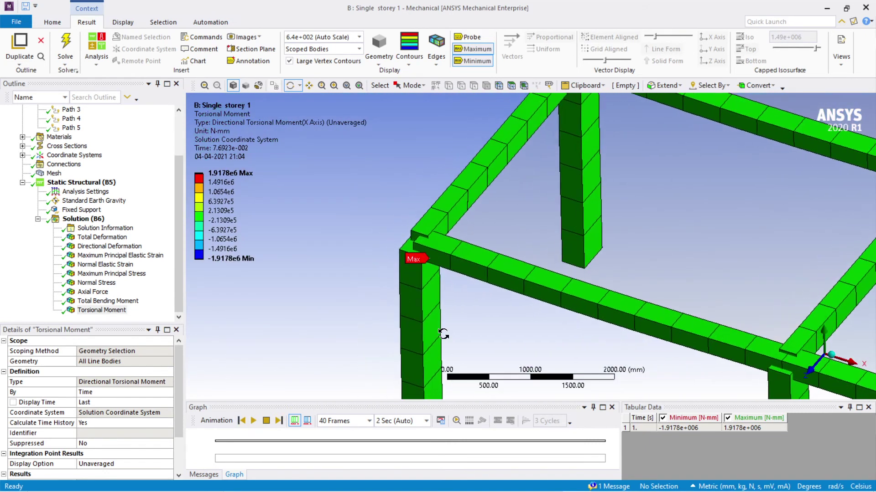
Step: Replay the torsional moment animation and check the corner joint and the whole frame, then pause it
{"action": "left_click", "coordinate": [256, 423]}
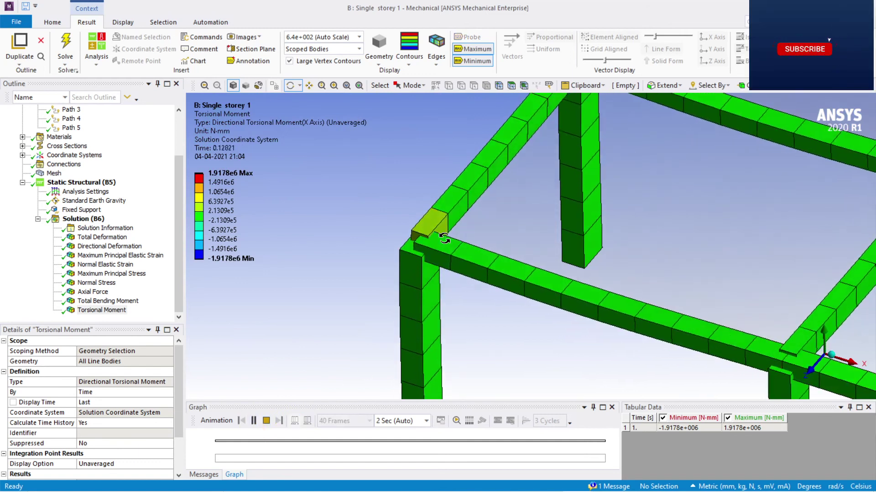
{"action": "scroll", "coordinate": [509, 231], "scroll_direction": "up", "scroll_amount": 1}
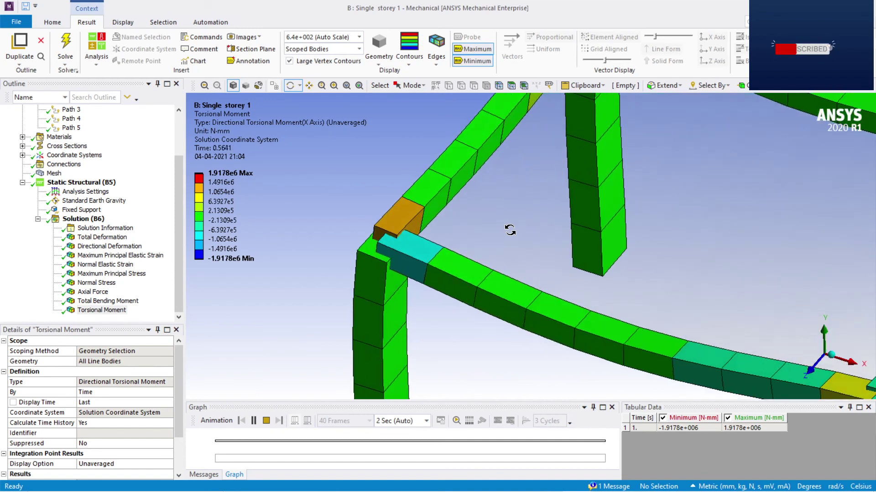
{"action": "scroll", "coordinate": [518, 233], "scroll_direction": "down", "scroll_amount": 4}
{"action": "scroll", "coordinate": [608, 268], "scroll_direction": "down", "scroll_amount": 5}
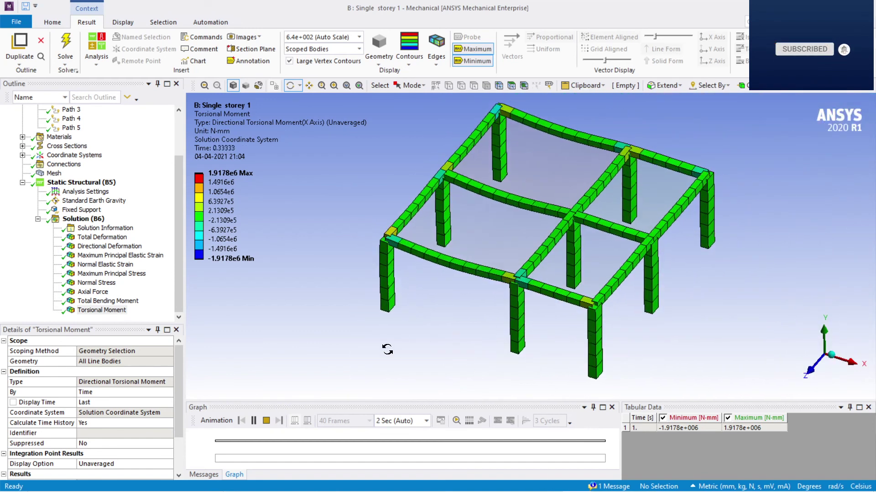
{"action": "left_click", "coordinate": [253, 421]}
Step: Add a Shear Force beam result for all line bodies to the solution and evaluate it
{"action": "left_click", "coordinate": [84, 220]}
{"action": "right_click", "coordinate": [85, 220]}
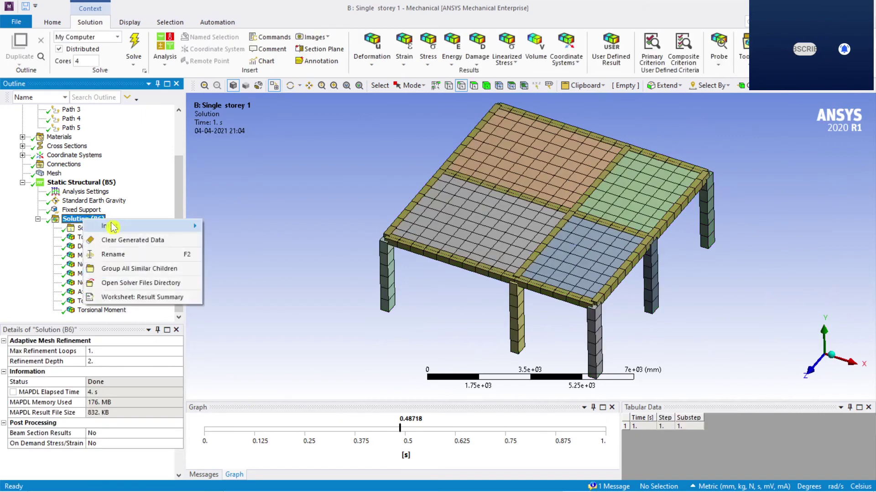
{"action": "mouse_move", "coordinate": [183, 226]}
{"action": "mouse_move", "coordinate": [262, 232]}
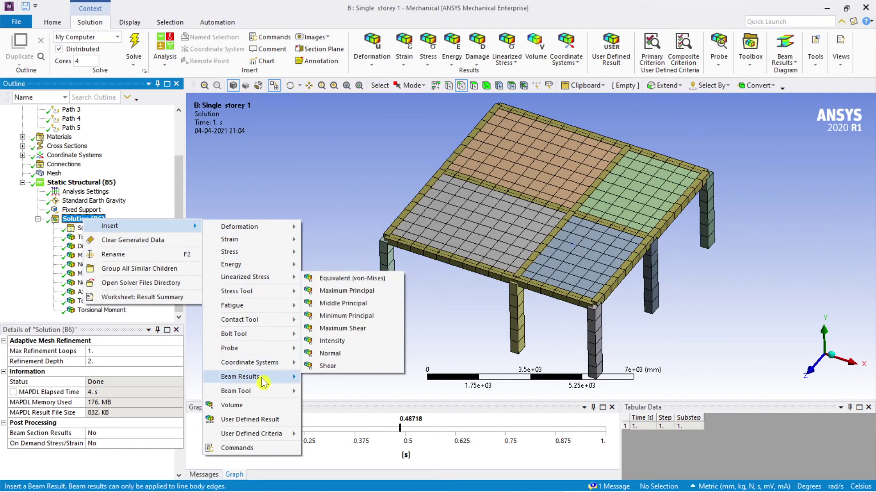
{"action": "mouse_move", "coordinate": [264, 396]}
{"action": "mouse_move", "coordinate": [278, 378]}
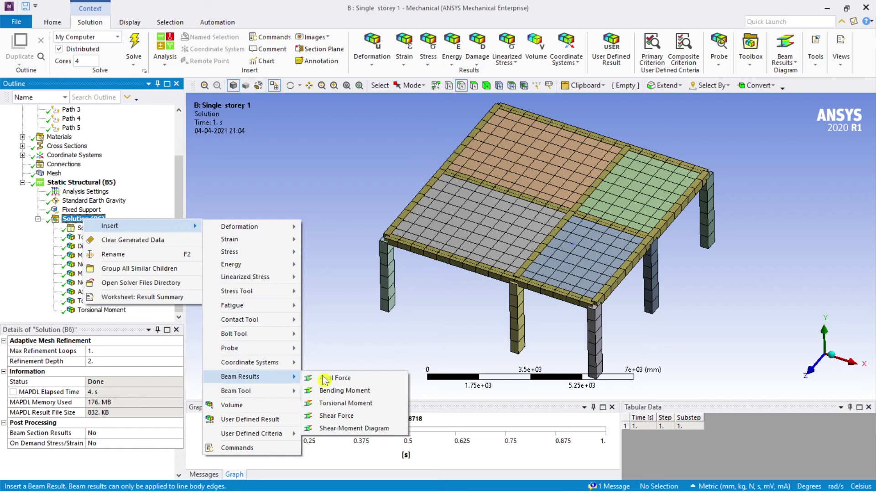
{"action": "left_click", "coordinate": [342, 421]}
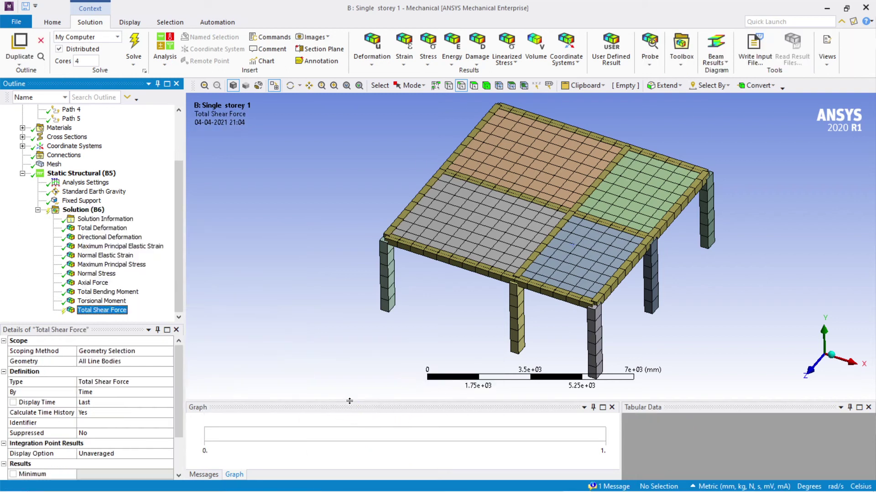
{"action": "right_click", "coordinate": [102, 314]}
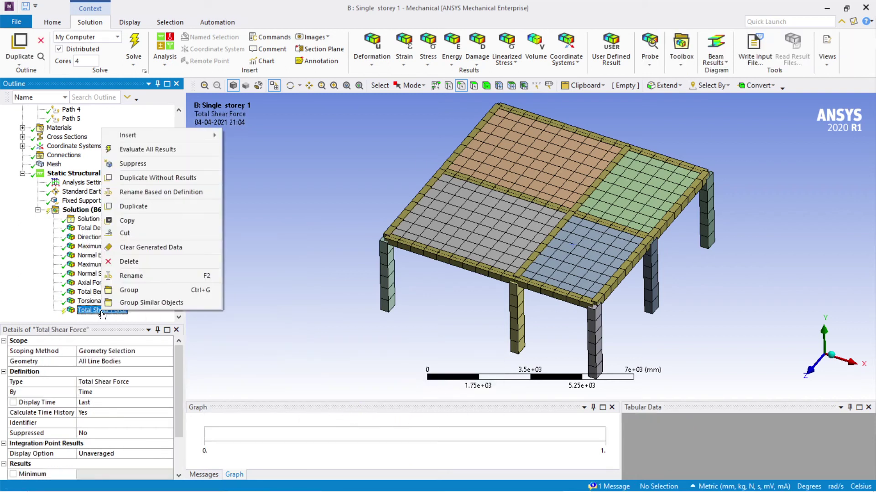
{"action": "left_click", "coordinate": [162, 151]}
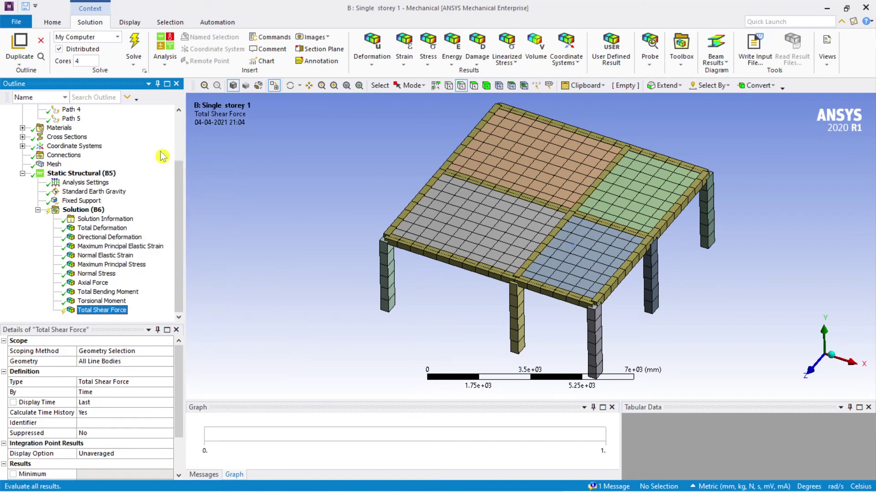
Step: Animate the total shear force result and examine its distribution across the frame's beams and columns
{"action": "scroll", "coordinate": [453, 288], "scroll_direction": "up", "scroll_amount": 1}
{"action": "scroll", "coordinate": [633, 288], "scroll_direction": "down", "scroll_amount": 1}
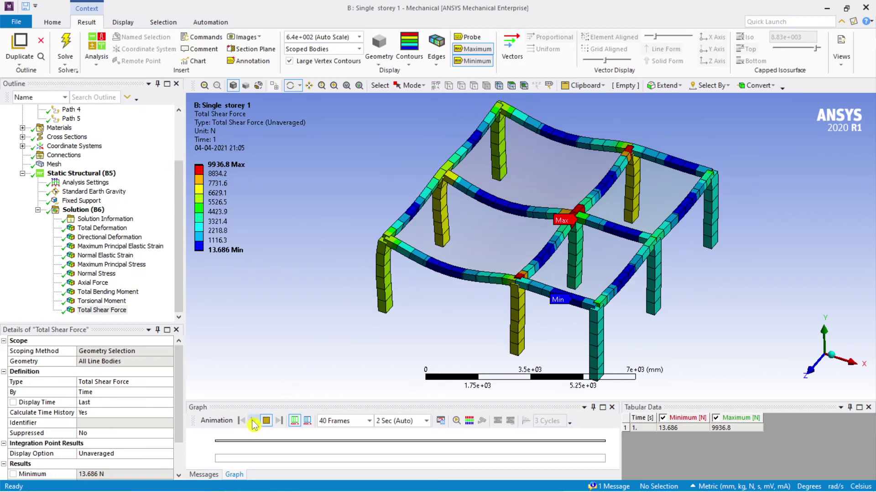
{"action": "left_click", "coordinate": [252, 422]}
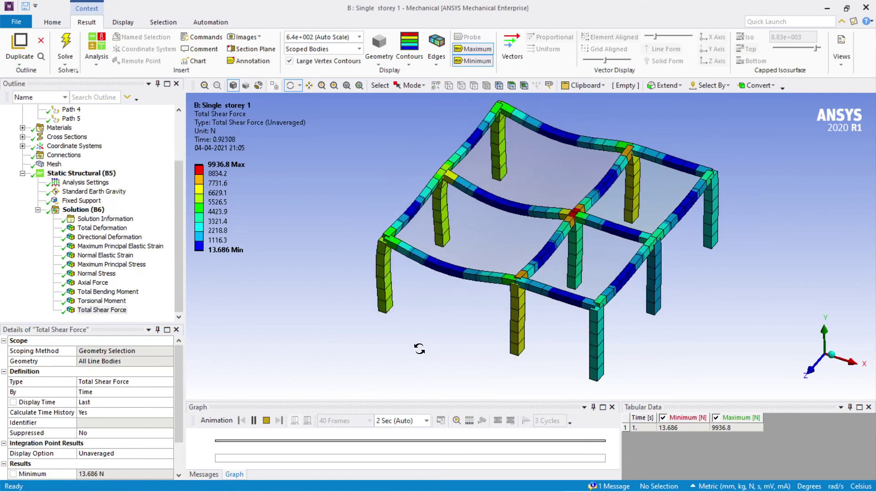
{"action": "scroll", "coordinate": [606, 254], "scroll_direction": "up", "scroll_amount": 3}
{"action": "middle_click_drag", "start_coordinate": [606, 253], "coordinate": [569, 298], "text": "ctrl"}
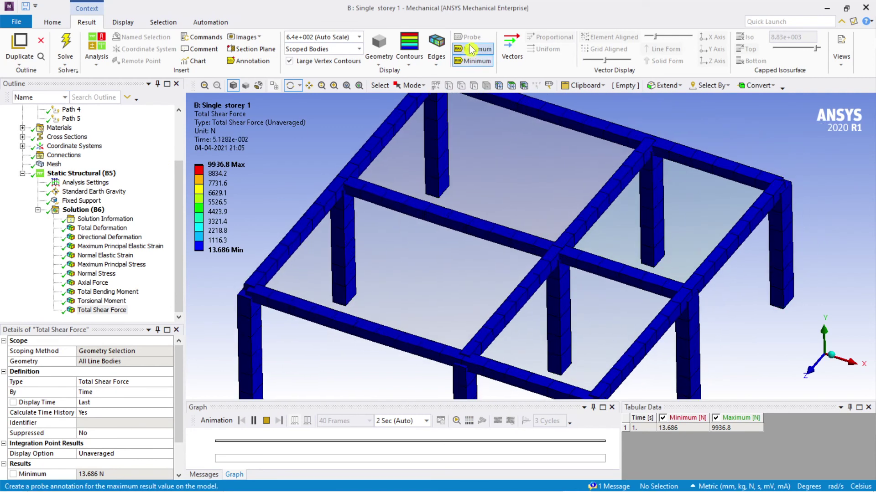
Step: Pause the shear force animation and inspect the maximum's location at the central beam-column joint
{"action": "left_click", "coordinate": [253, 420]}
{"action": "scroll", "coordinate": [543, 264], "scroll_direction": "up", "scroll_amount": 10}
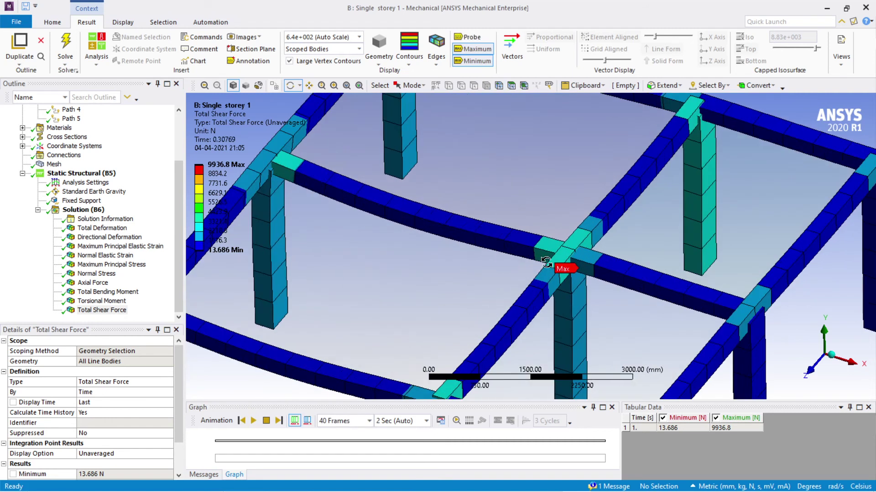
{"action": "scroll", "coordinate": [638, 313], "scroll_direction": "down", "scroll_amount": 10}
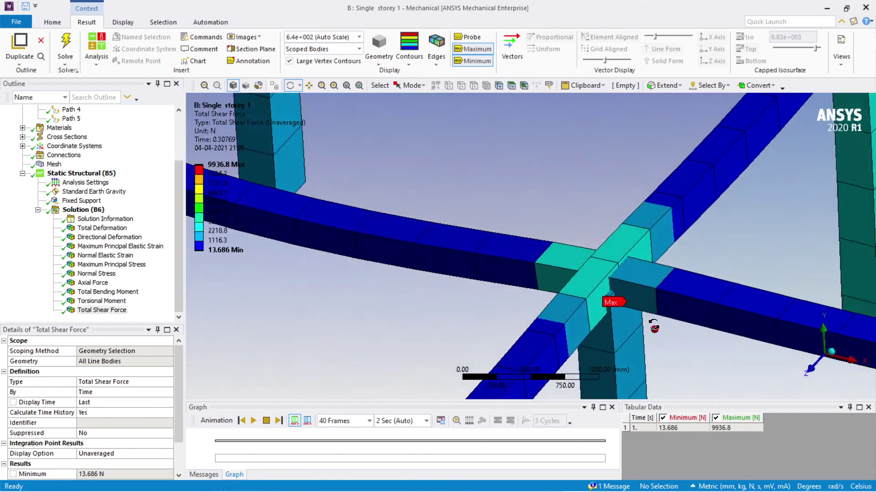
{"action": "left_click_drag", "start_coordinate": [614, 286], "coordinate": [545, 247]}
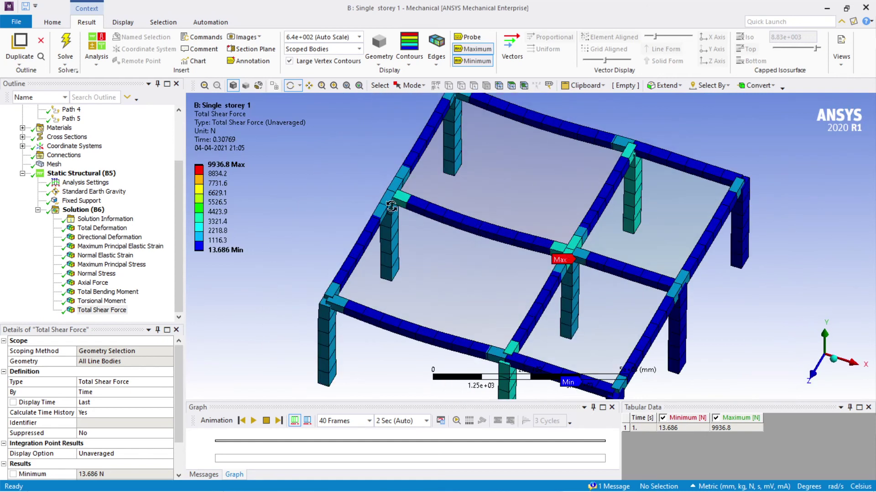
Step: Add a Shear-Moment Diagram beam result to the solution
{"action": "right_click", "coordinate": [78, 210]}
{"action": "mouse_move", "coordinate": [137, 214]}
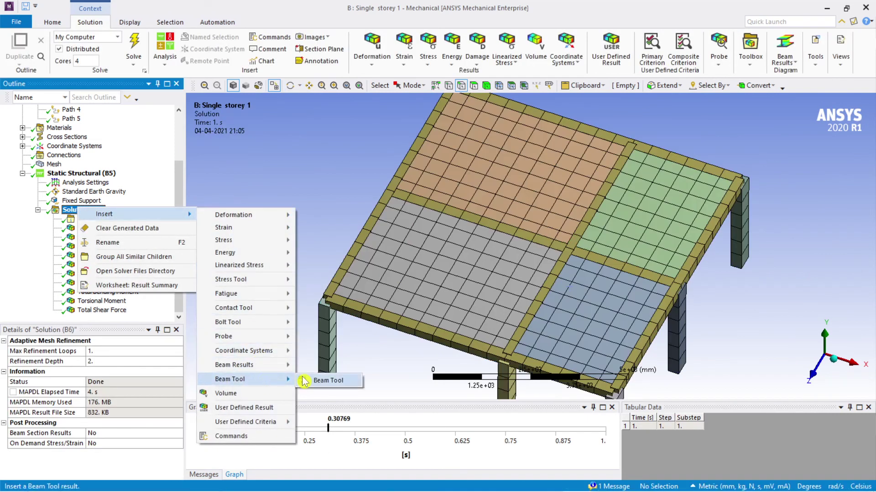
{"action": "mouse_move", "coordinate": [269, 369]}
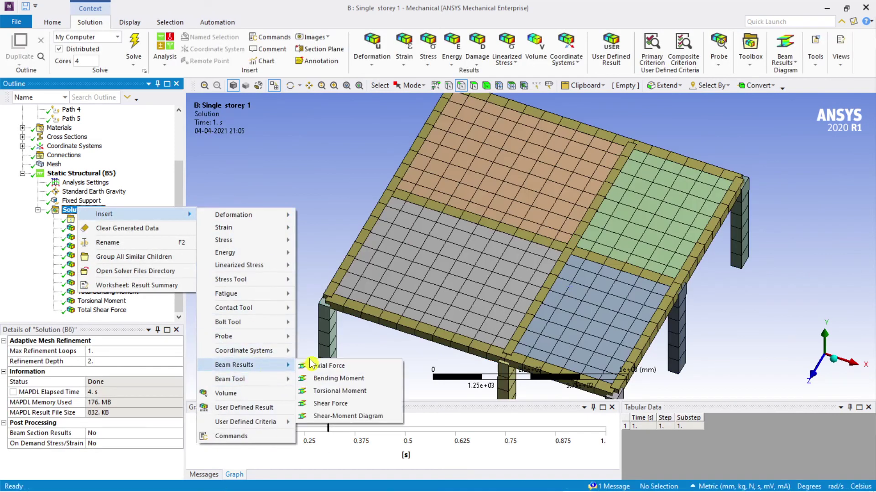
{"action": "left_click", "coordinate": [344, 419]}
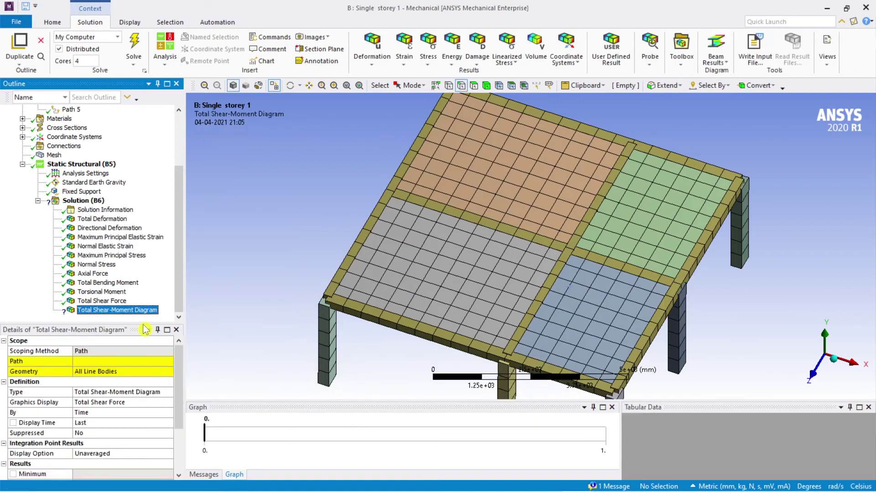
Step: Scope the total shear-moment diagram to Path 5 and evaluate it
{"action": "scroll", "coordinate": [380, 333], "scroll_direction": "down", "scroll_amount": 3}
{"action": "middle_click_drag", "start_coordinate": [387, 336], "coordinate": [389, 290]}
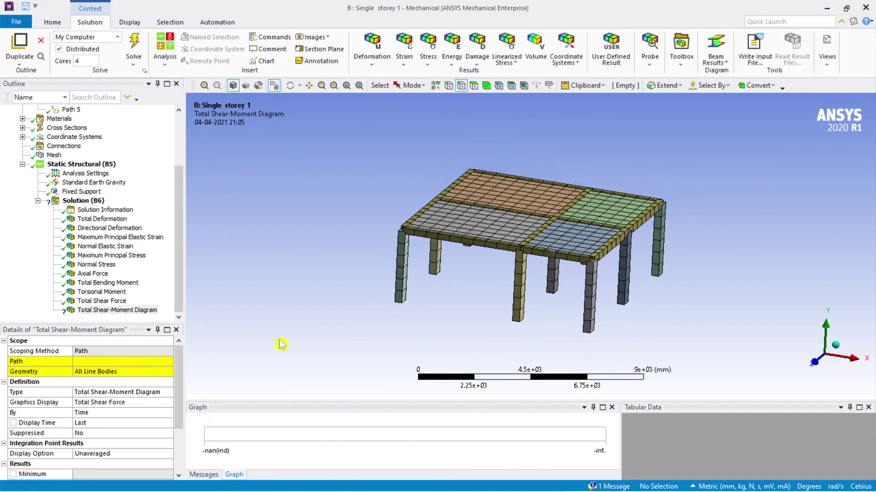
{"action": "left_click", "coordinate": [144, 360]}
{"action": "left_click", "coordinate": [168, 361]}
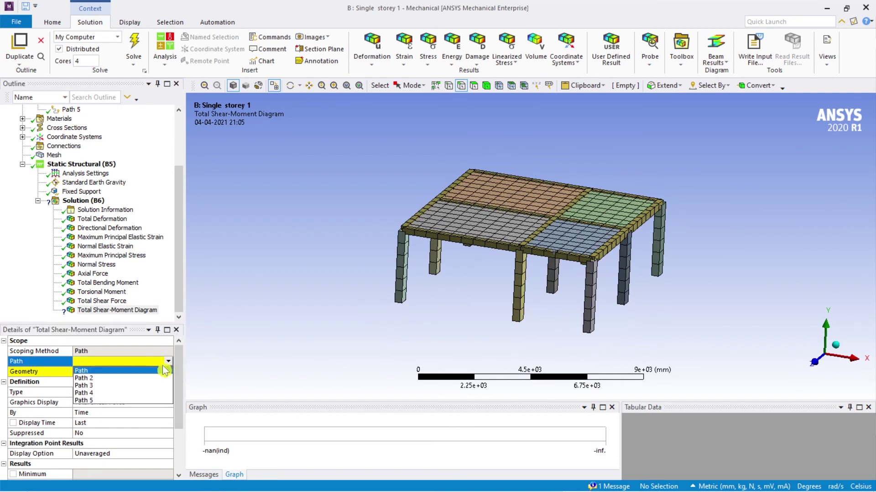
{"action": "left_click", "coordinate": [125, 401]}
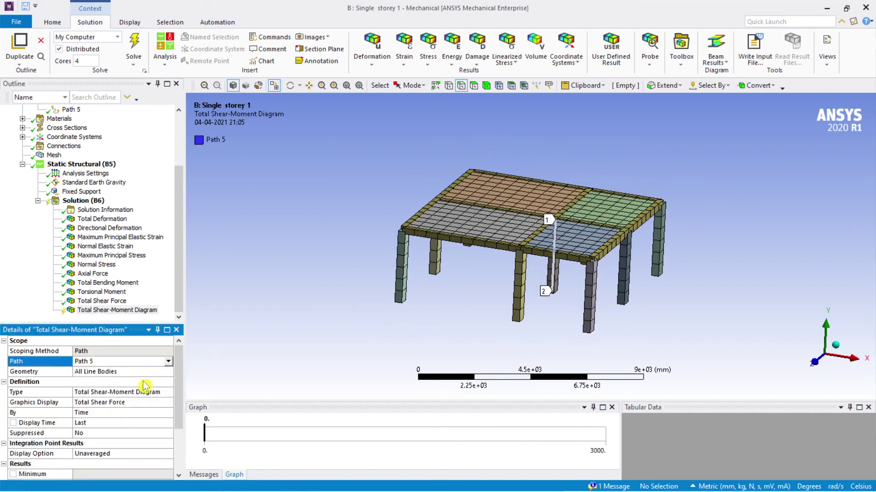
{"action": "right_click", "coordinate": [118, 312]}
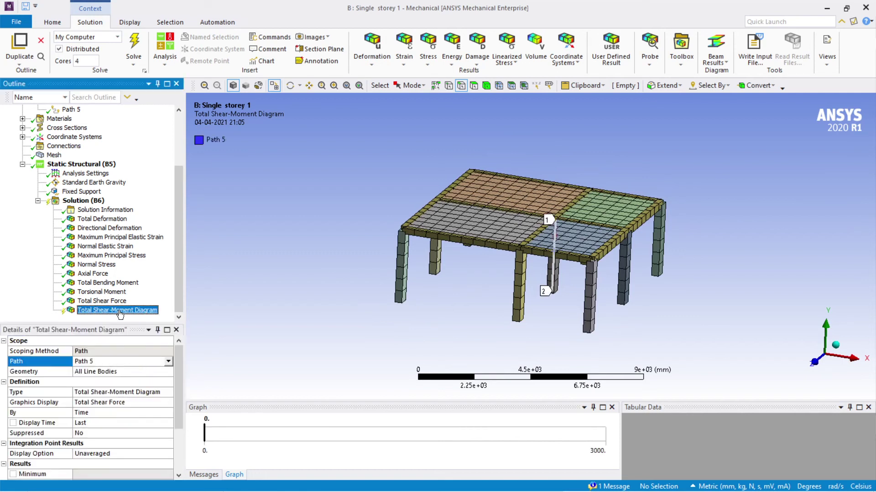
{"action": "left_click", "coordinate": [183, 152]}
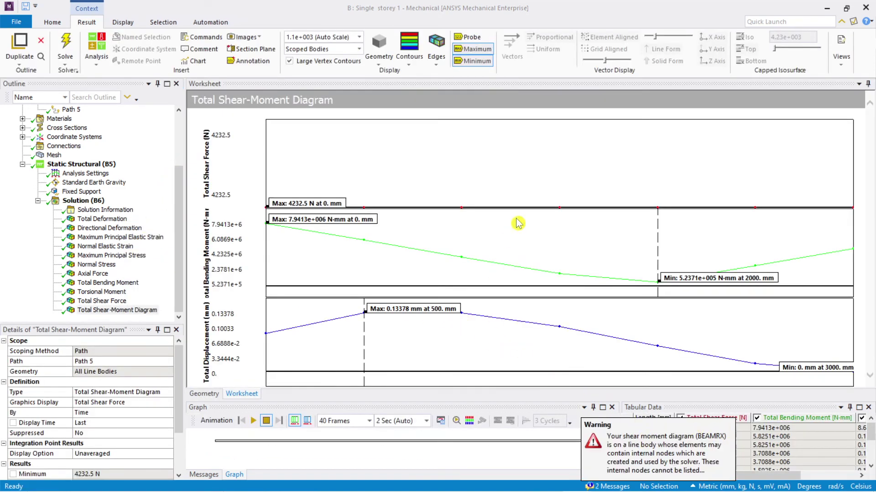
Step: Review the shear-moment diagram for Path 5 and examine the animated result along the column from several sides
{"action": "left_click", "coordinate": [510, 184]}
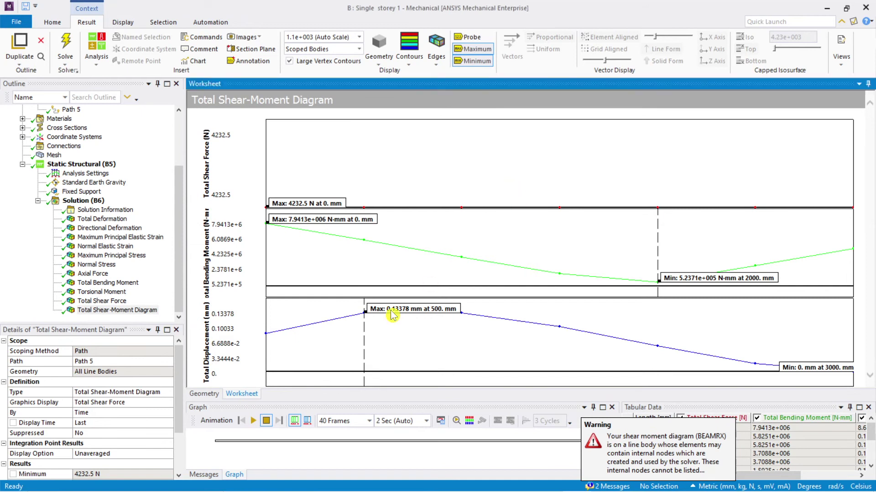
{"action": "left_click", "coordinate": [252, 421]}
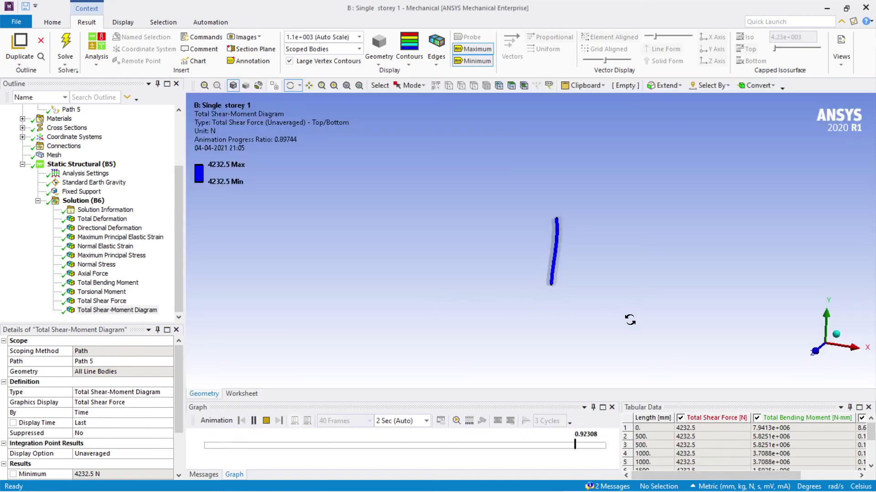
{"action": "left_click_drag", "start_coordinate": [559, 247], "coordinate": [552, 251]}
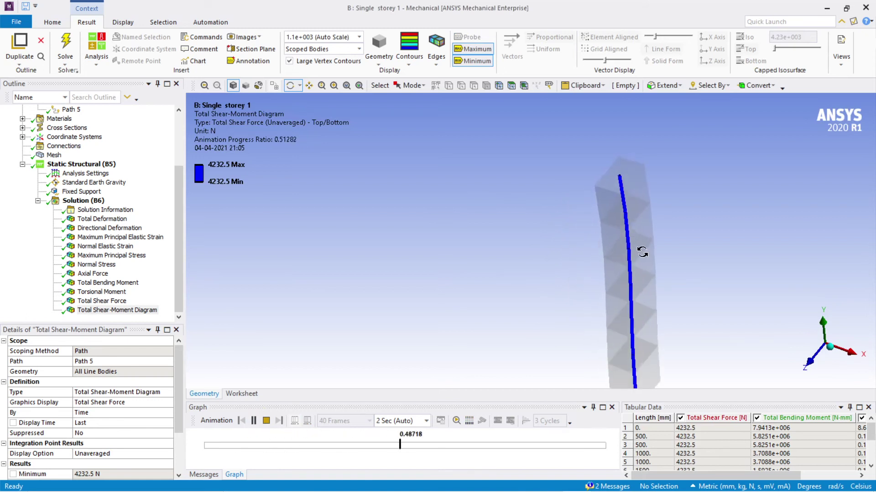
{"action": "left_click_drag", "start_coordinate": [619, 274], "coordinate": [637, 274]}
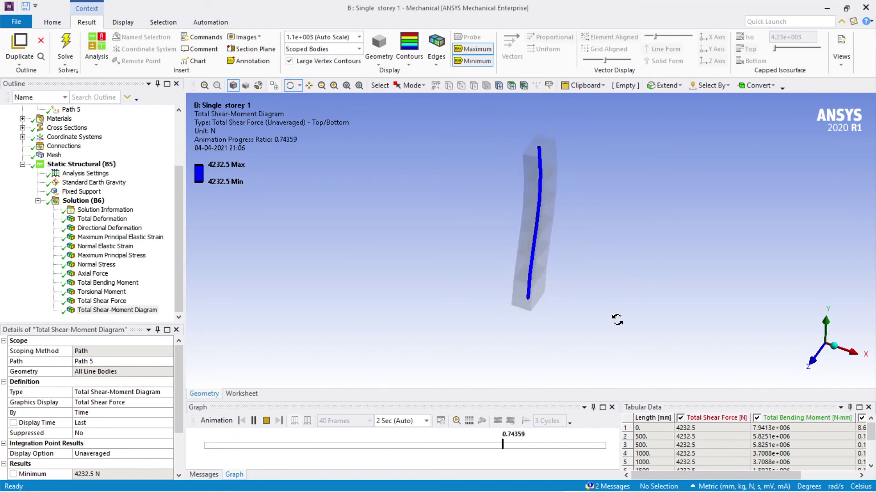
{"action": "left_click", "coordinate": [254, 421]}
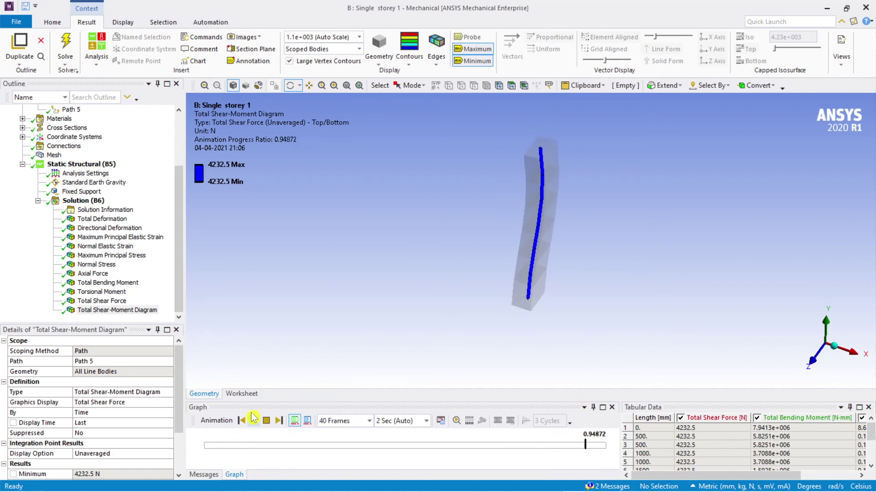
Step: Review the Path 5 shear force, bending moment and displacement plots, and return to the 3D model view
{"action": "left_click", "coordinate": [242, 394]}
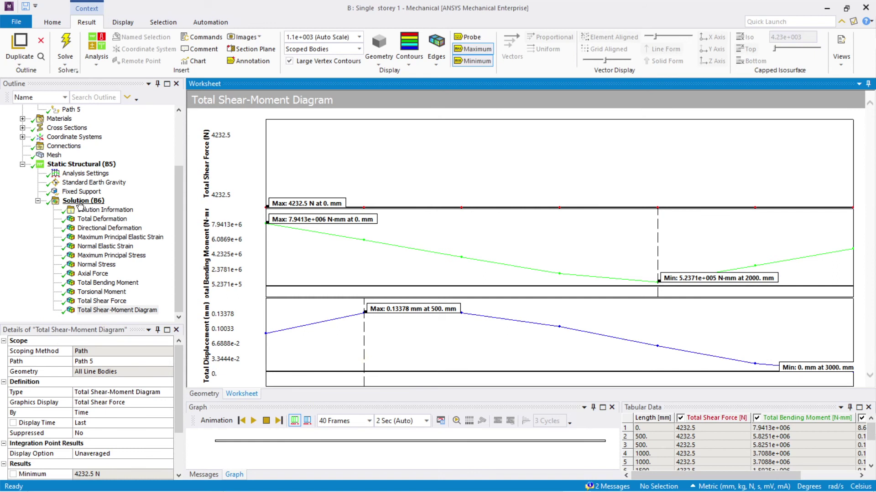
{"action": "left_click", "coordinate": [213, 394]}
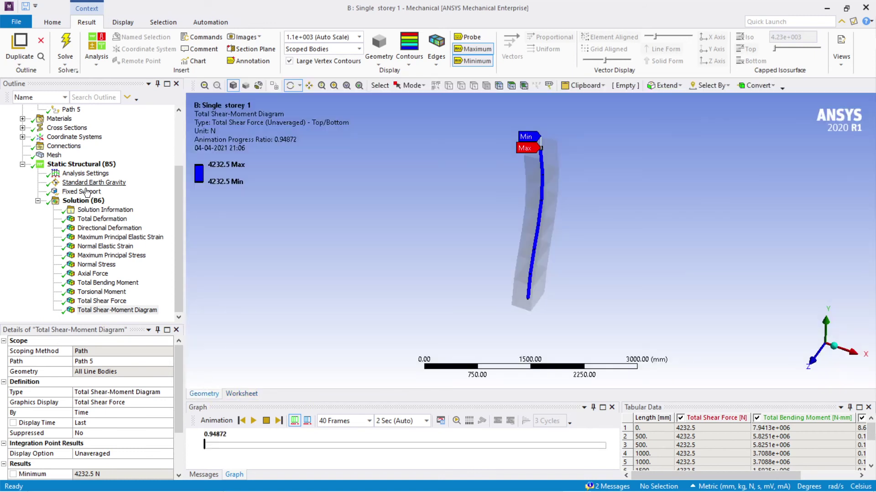
Step: Add a second and a third Shear-Moment Diagram beam result to the solution
{"action": "left_click", "coordinate": [87, 203]}
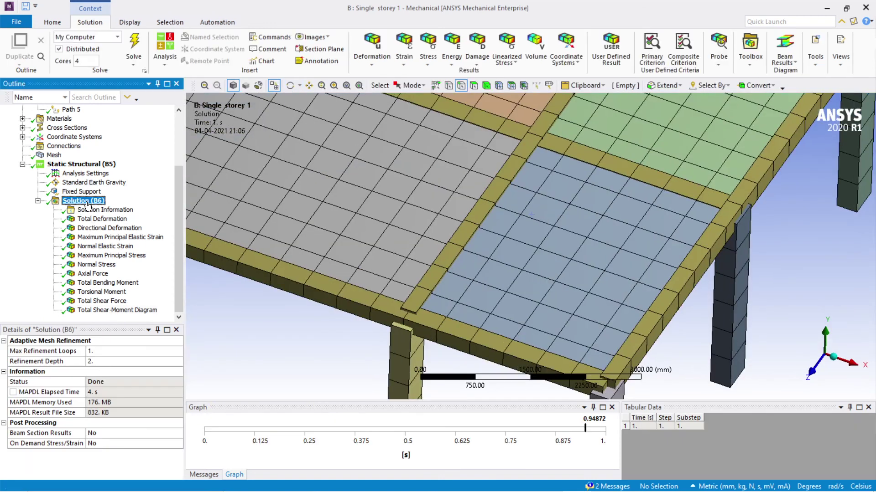
{"action": "right_click", "coordinate": [87, 204]}
{"action": "mouse_move", "coordinate": [126, 212]}
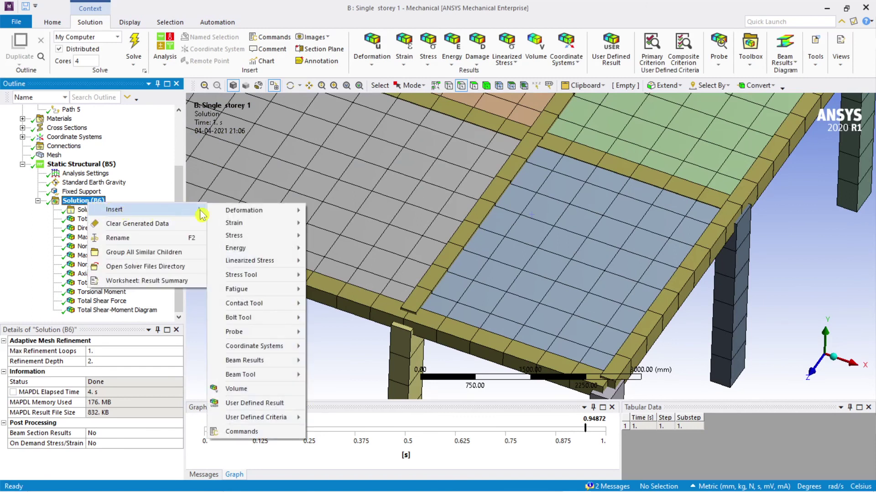
{"action": "mouse_move", "coordinate": [272, 377]}
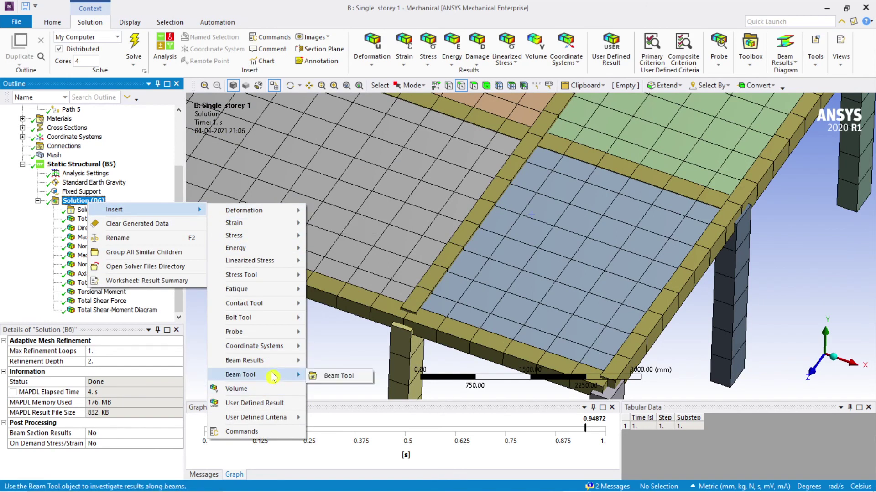
{"action": "mouse_move", "coordinate": [291, 361]}
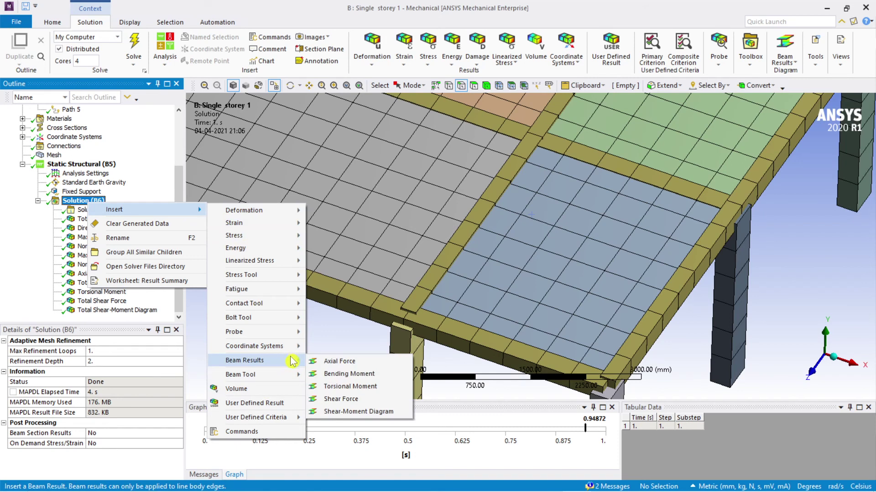
{"action": "left_click", "coordinate": [376, 412]}
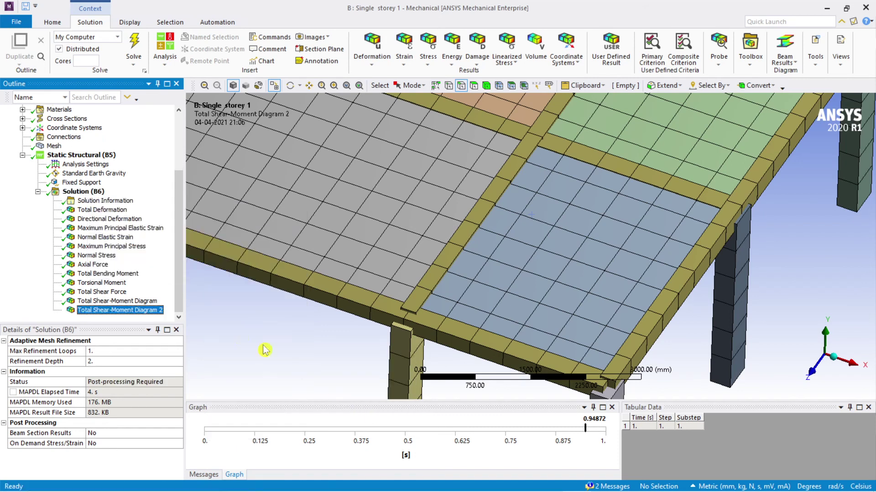
{"action": "right_click", "coordinate": [96, 191]}
{"action": "mouse_move", "coordinate": [151, 194]}
{"action": "mouse_move", "coordinate": [284, 361]}
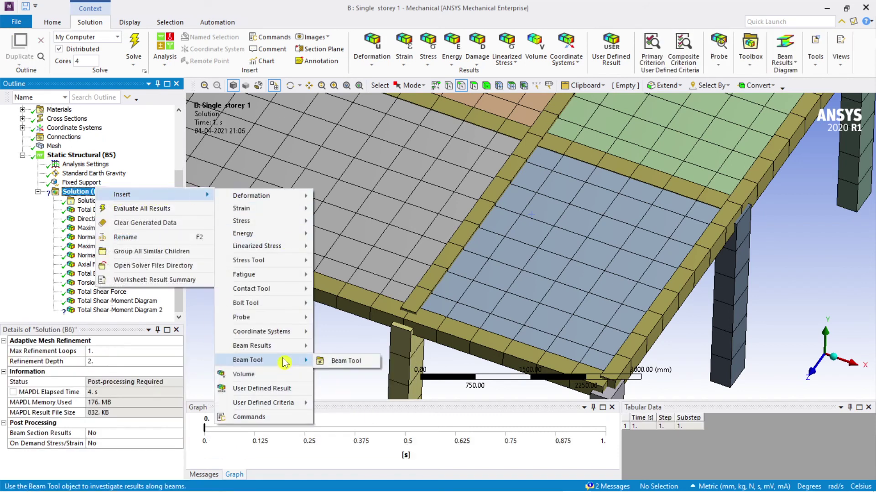
{"action": "left_click", "coordinate": [365, 400]}
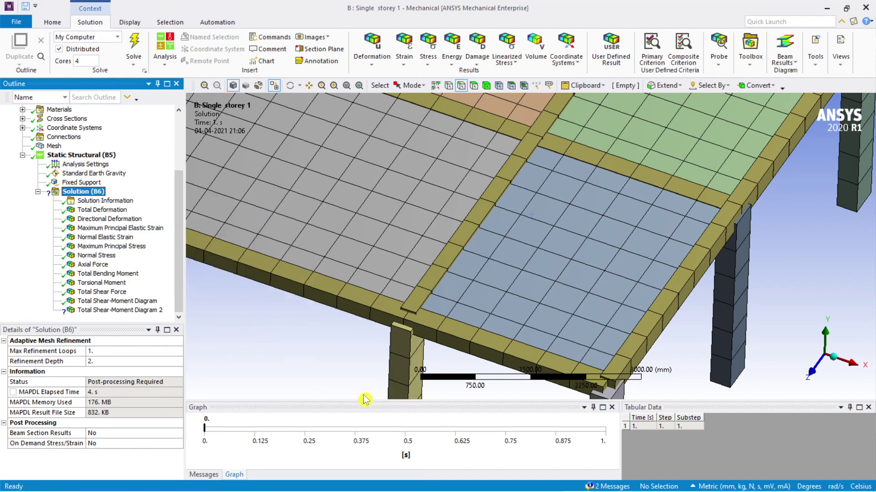
Step: Add a fourth and a fifth Shear-Moment Diagram beam result so that every construction path has its own
{"action": "scroll", "coordinate": [106, 165], "scroll_direction": "up", "scroll_amount": 3}
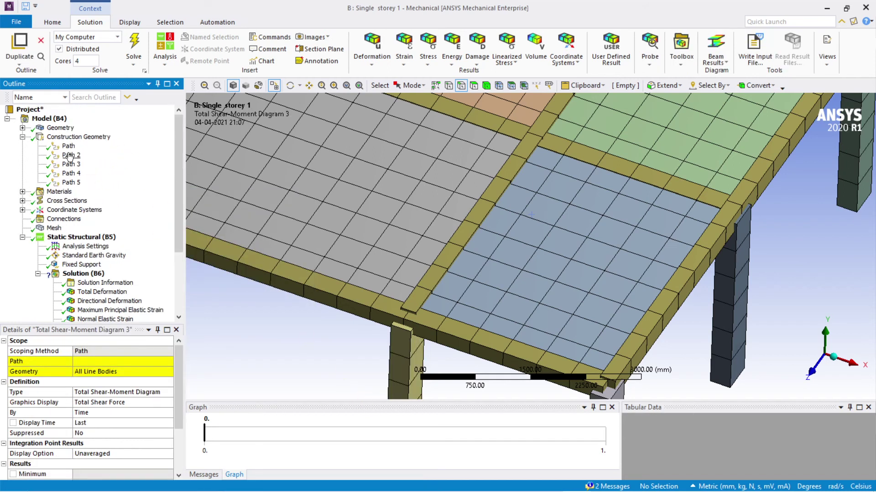
{"action": "scroll", "coordinate": [117, 268], "scroll_direction": "down", "scroll_amount": 4}
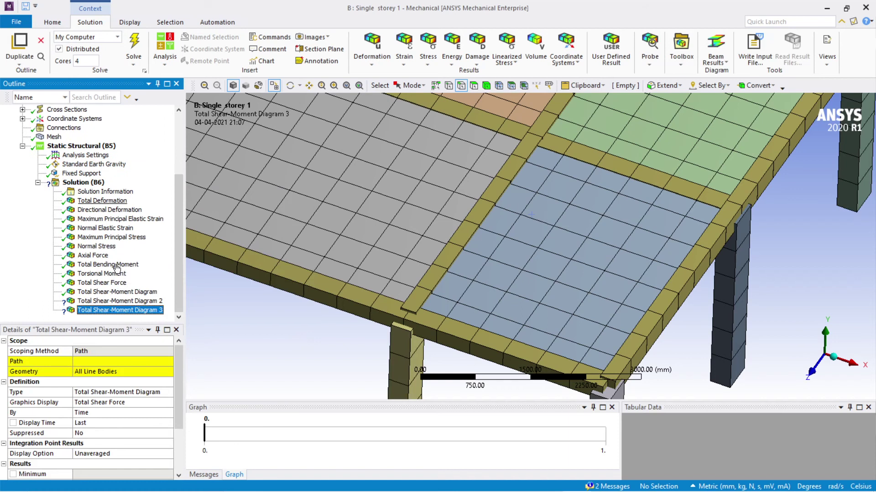
{"action": "right_click", "coordinate": [85, 182]}
{"action": "mouse_move", "coordinate": [118, 188]}
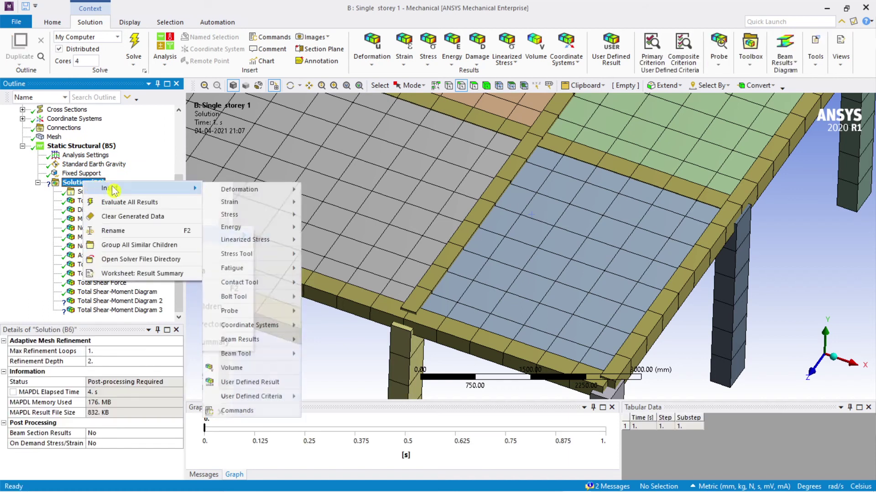
{"action": "mouse_move", "coordinate": [255, 339]}
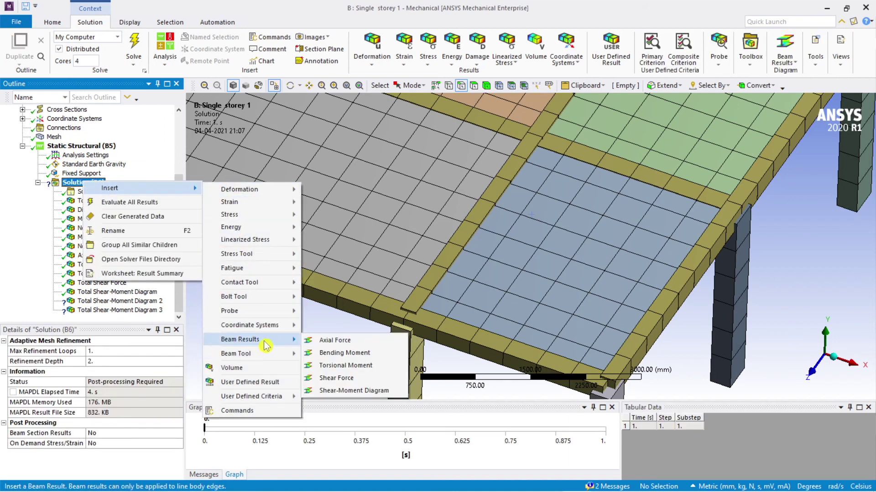
{"action": "left_click", "coordinate": [341, 391]}
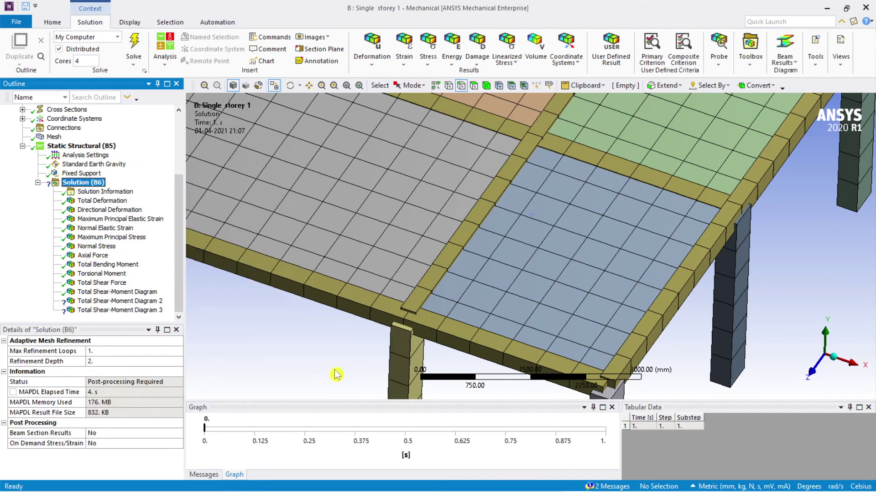
{"action": "right_click", "coordinate": [93, 177]}
{"action": "mouse_move", "coordinate": [137, 182]}
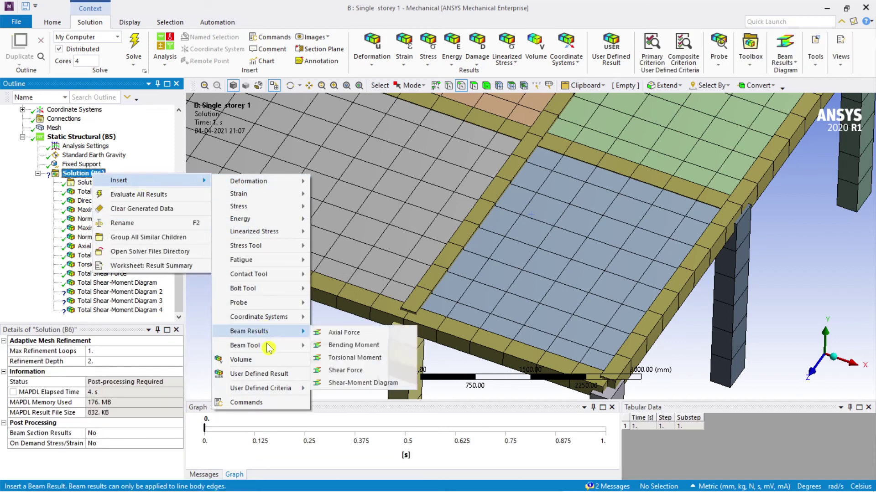
{"action": "left_click", "coordinate": [361, 386]}
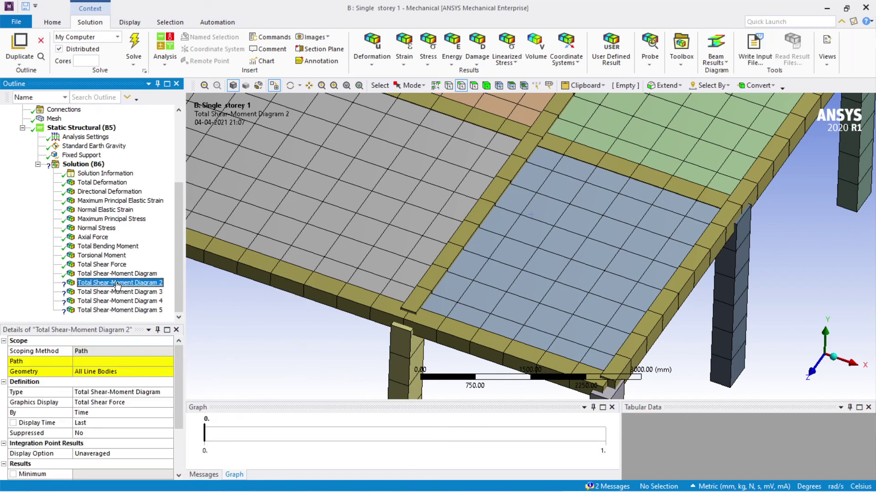
Step: Scope Total Shear-Moment Diagram 2 to Path 4
{"action": "right_click", "coordinate": [118, 283]}
{"action": "left_click", "coordinate": [32, 283]}
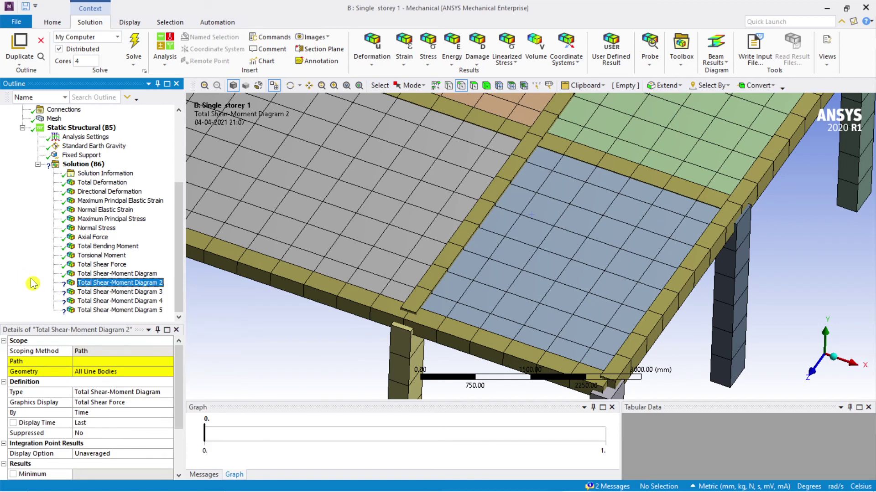
{"action": "left_click", "coordinate": [111, 360]}
{"action": "left_click", "coordinate": [168, 362]}
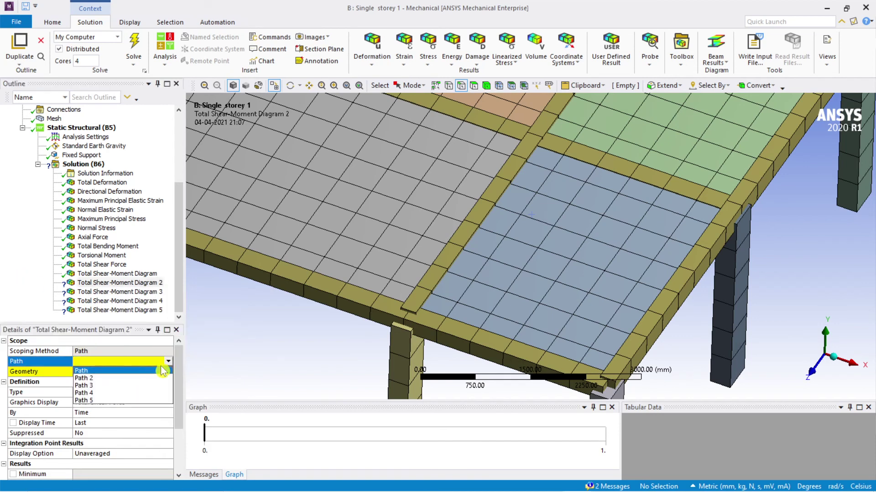
{"action": "left_click", "coordinate": [131, 399]}
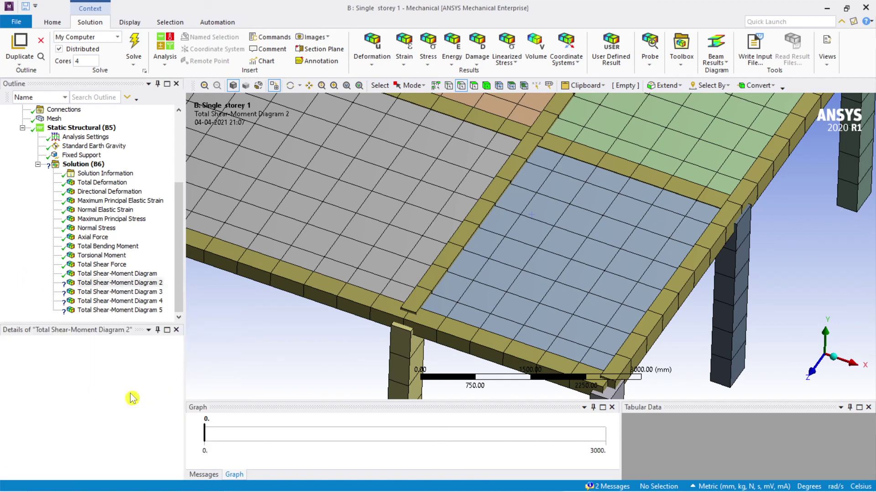
Step: Scope Total Shear-Moment Diagram 3 to Path 3
{"action": "left_click", "coordinate": [110, 291]}
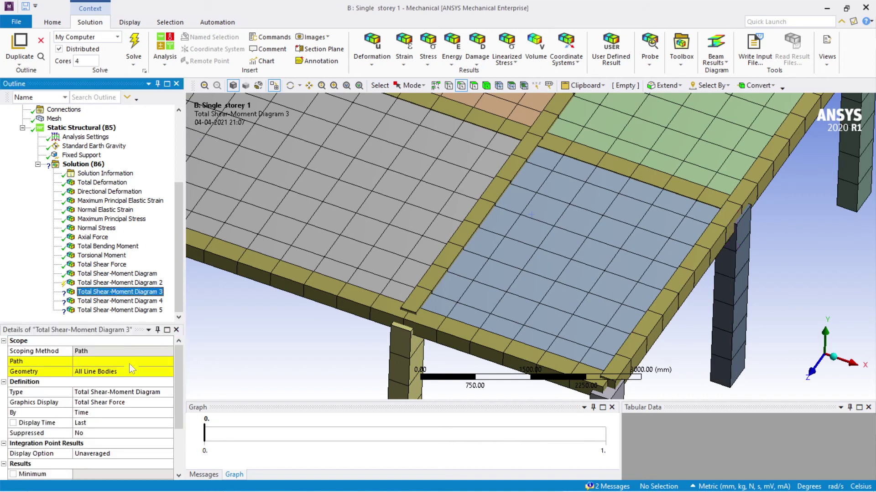
{"action": "left_click", "coordinate": [140, 362]}
{"action": "left_click", "coordinate": [167, 363]}
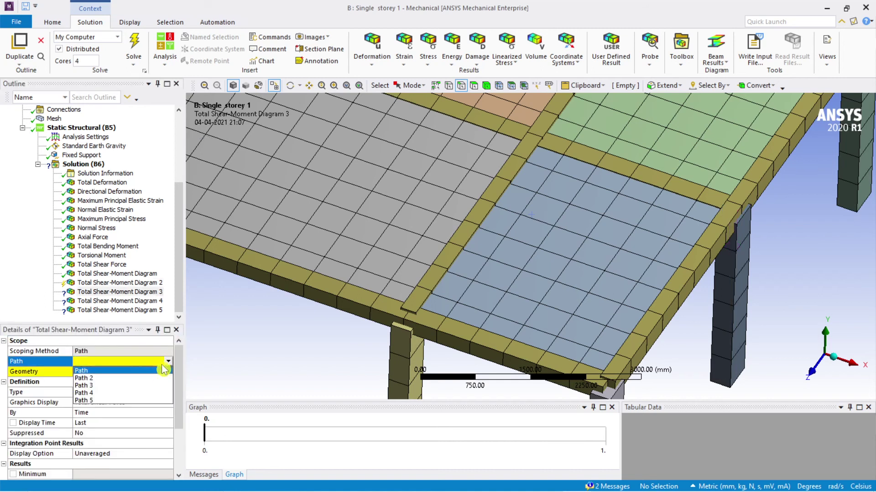
{"action": "left_click", "coordinate": [152, 385]}
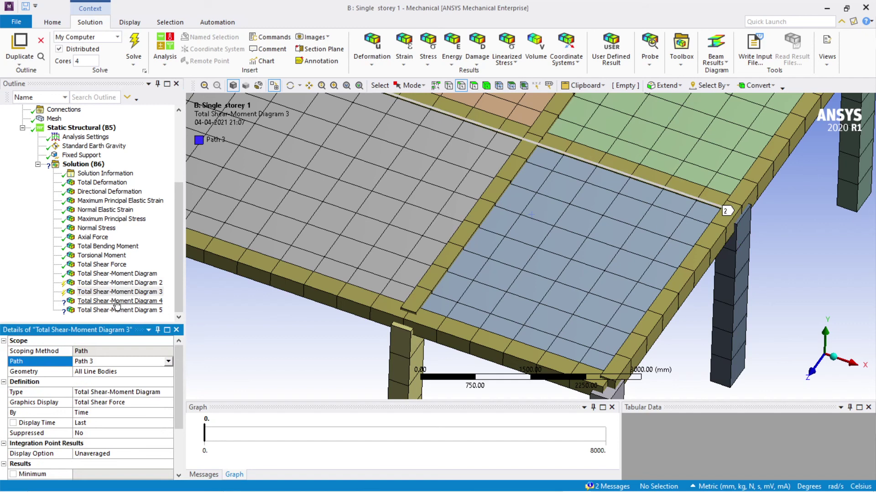
Step: Scope Total Shear-Moment Diagram 4 to Path 2
{"action": "left_click", "coordinate": [117, 302]}
{"action": "left_click", "coordinate": [148, 363]}
{"action": "left_click", "coordinate": [167, 362]}
{"action": "left_click", "coordinate": [157, 379]}
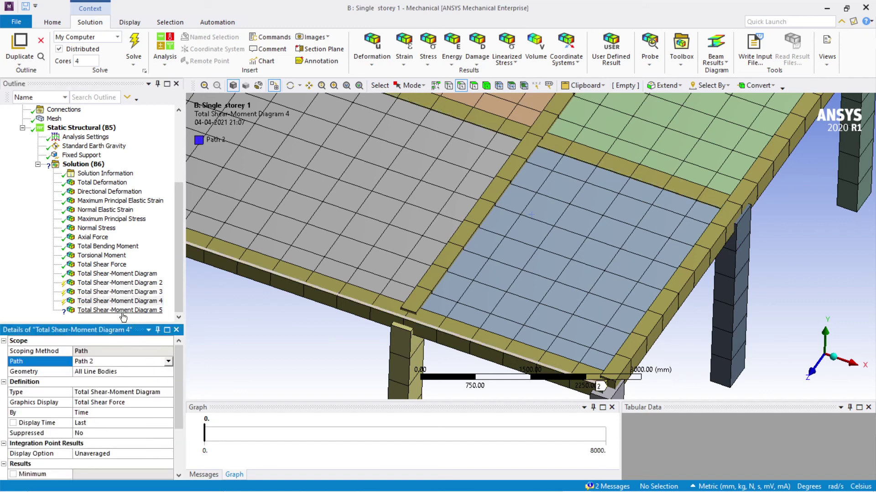
Step: Scope Total Shear-Moment Diagram 5 to the first path, named Path
{"action": "left_click", "coordinate": [119, 310]}
{"action": "left_click", "coordinate": [146, 361]}
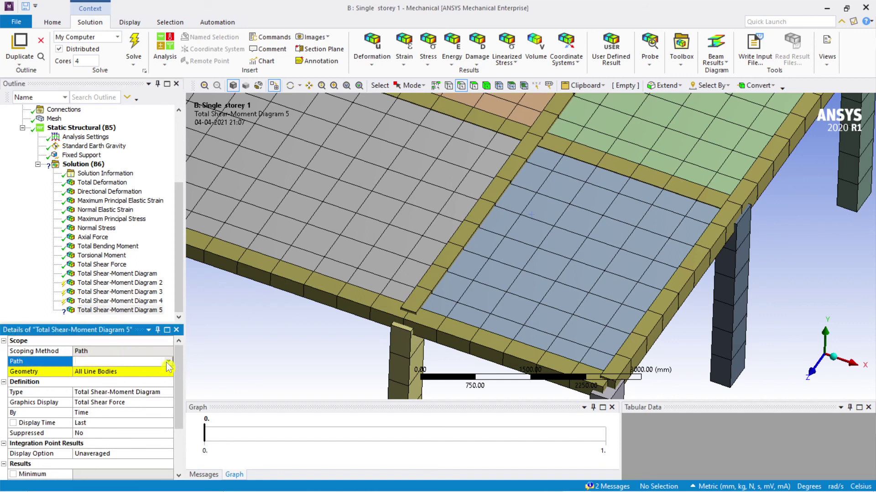
{"action": "left_click", "coordinate": [168, 363]}
{"action": "left_click", "coordinate": [151, 371]}
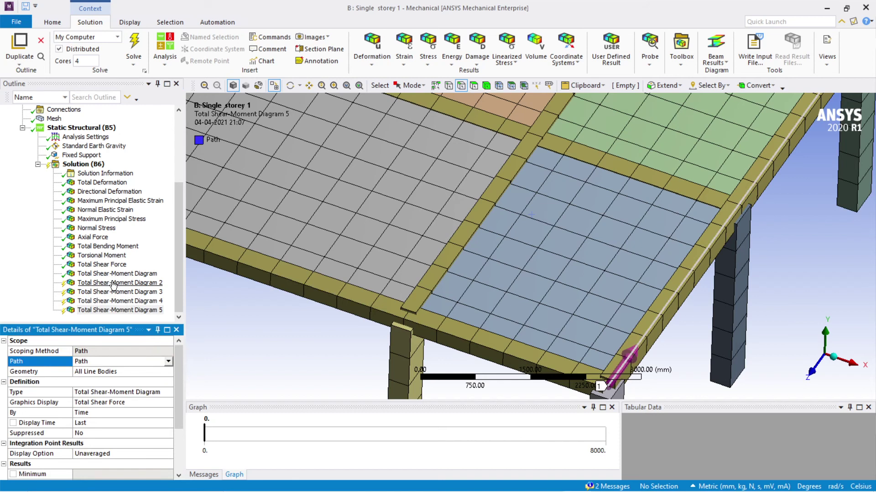
Step: Evaluate Total Shear-Moment Diagrams 2 to 5 together
{"action": "left_click", "coordinate": [114, 283], "text": "shift"}
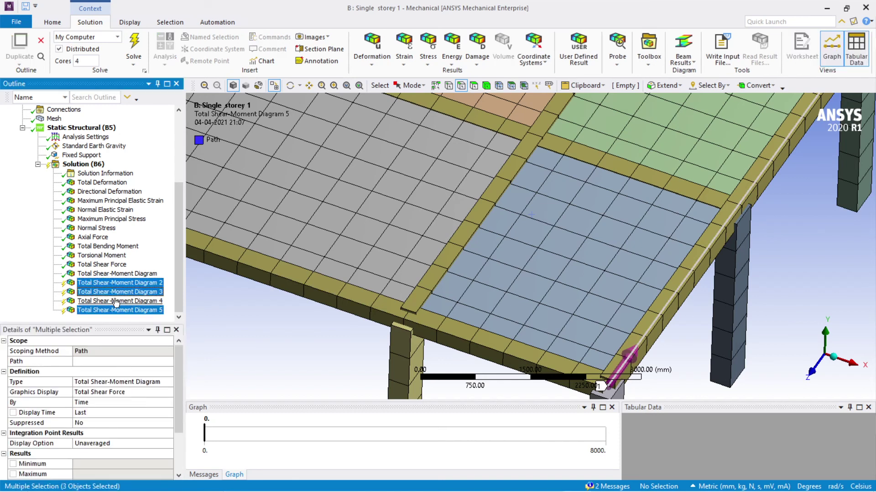
{"action": "left_click", "coordinate": [134, 45]}
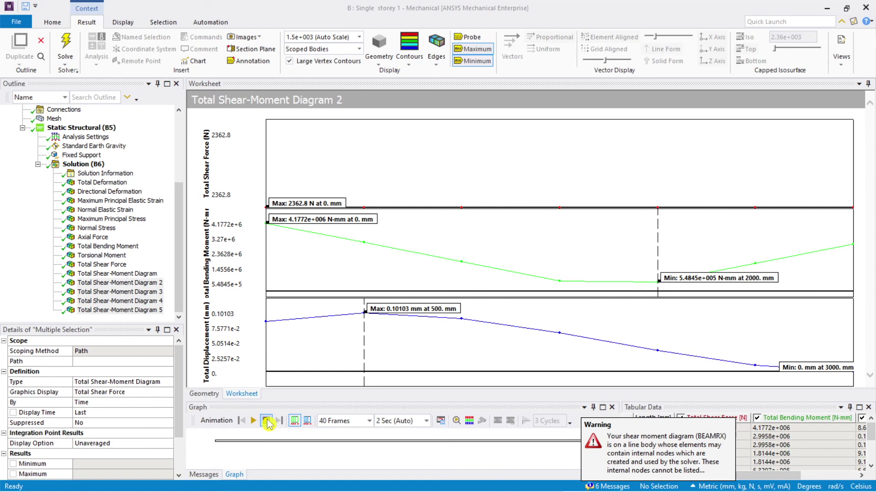
Step: Review the Path 4 shear-moment diagram and examine the animated shear force result along its column
{"action": "left_click", "coordinate": [215, 395]}
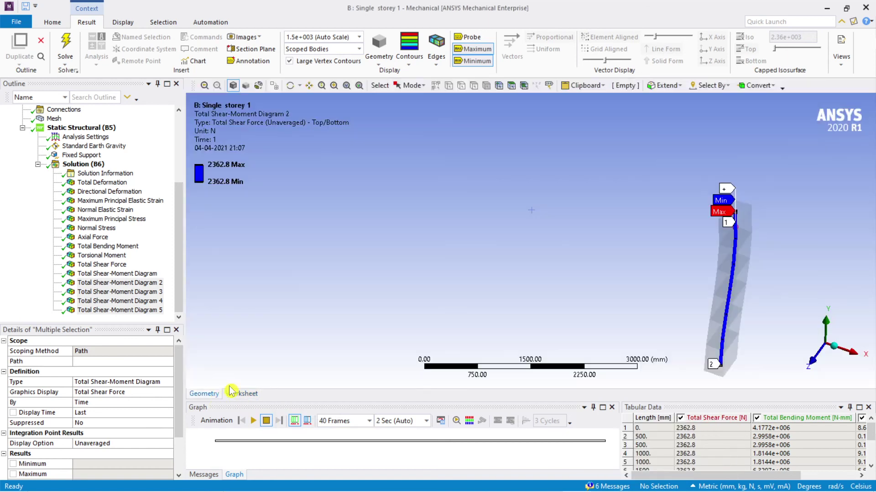
{"action": "left_click", "coordinate": [121, 286], "text": "shift"}
{"action": "left_click", "coordinate": [121, 287]}
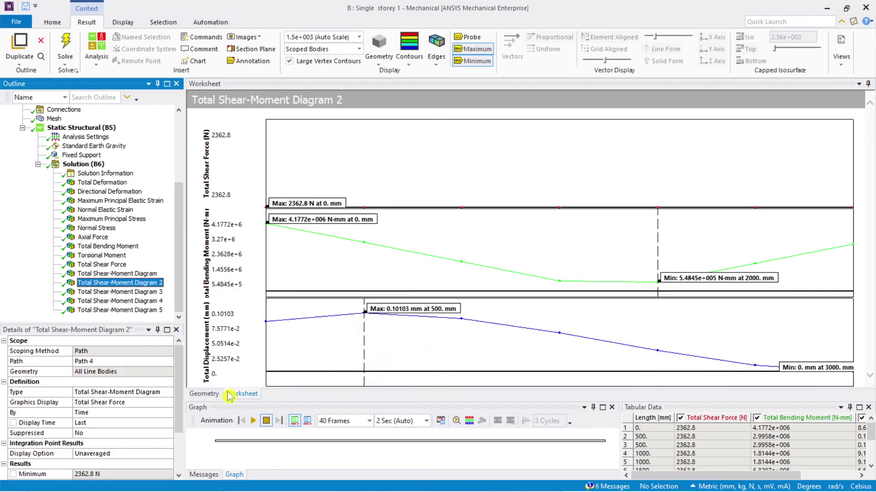
{"action": "left_click", "coordinate": [208, 396]}
{"action": "scroll", "coordinate": [548, 268], "scroll_direction": "up", "scroll_amount": 2}
{"action": "middle_click_drag", "start_coordinate": [574, 274], "coordinate": [369, 226], "text": "ctrl"}
{"action": "middle_click_drag", "start_coordinate": [482, 244], "coordinate": [460, 229], "text": "ctrl"}
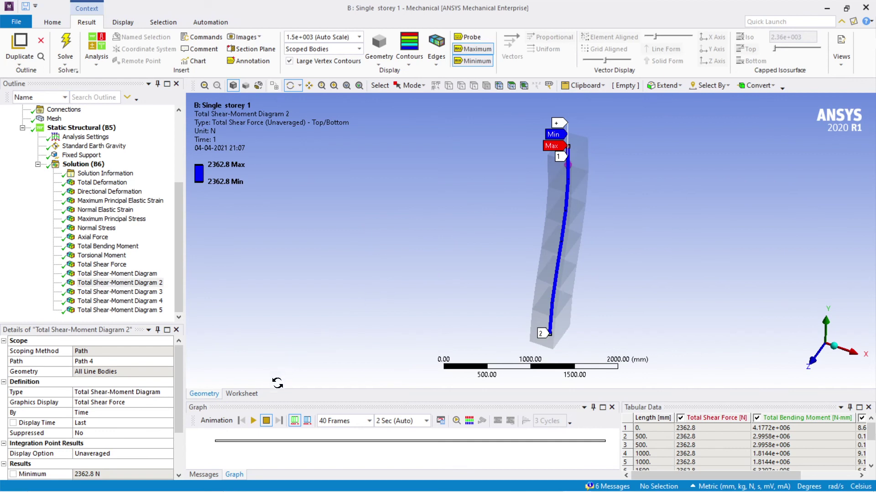
{"action": "left_click", "coordinate": [255, 424]}
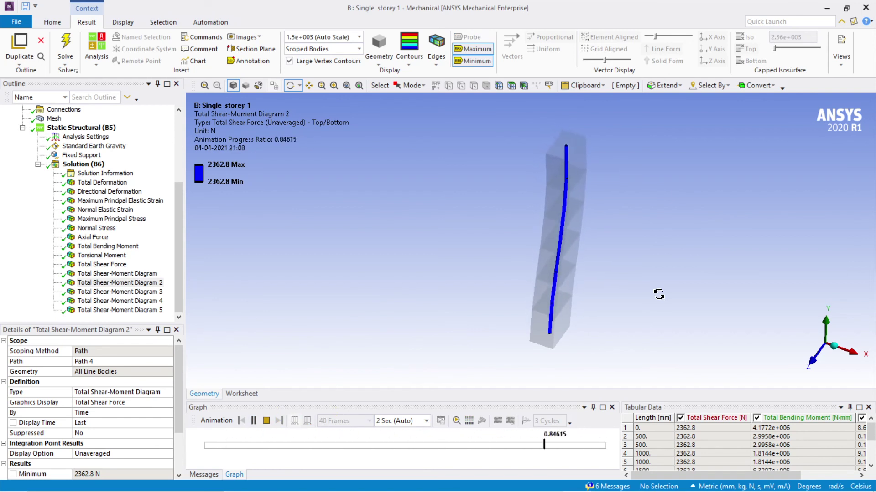
{"action": "left_click_drag", "start_coordinate": [660, 294], "coordinate": [659, 271]}
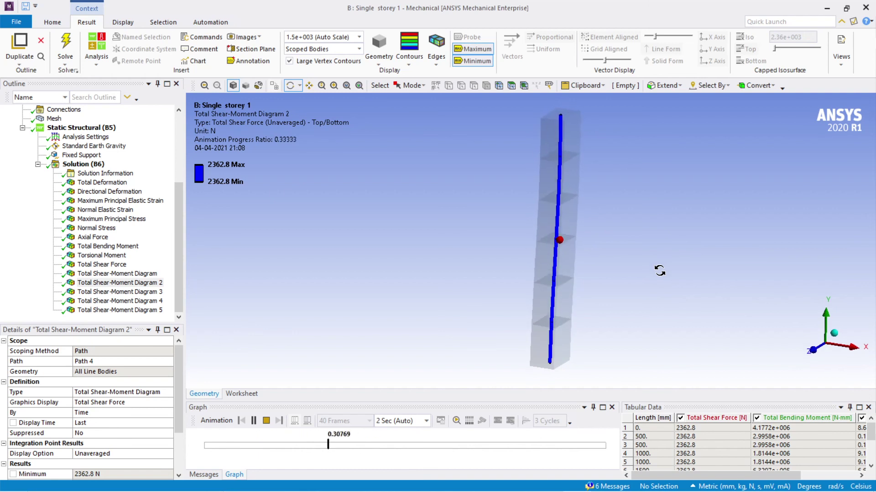
{"action": "left_click", "coordinate": [254, 421]}
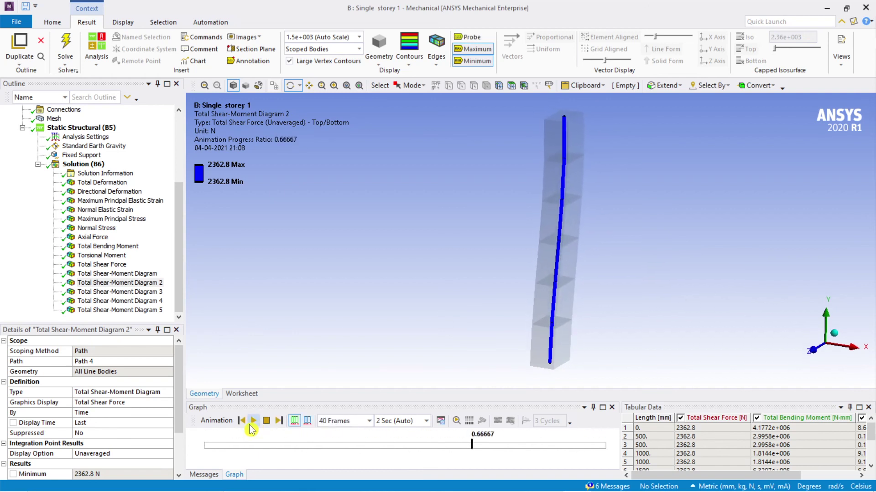
Step: Review the Path 3 shear-moment diagram and examine the animated shear force result along its beam line
{"action": "left_click", "coordinate": [149, 292]}
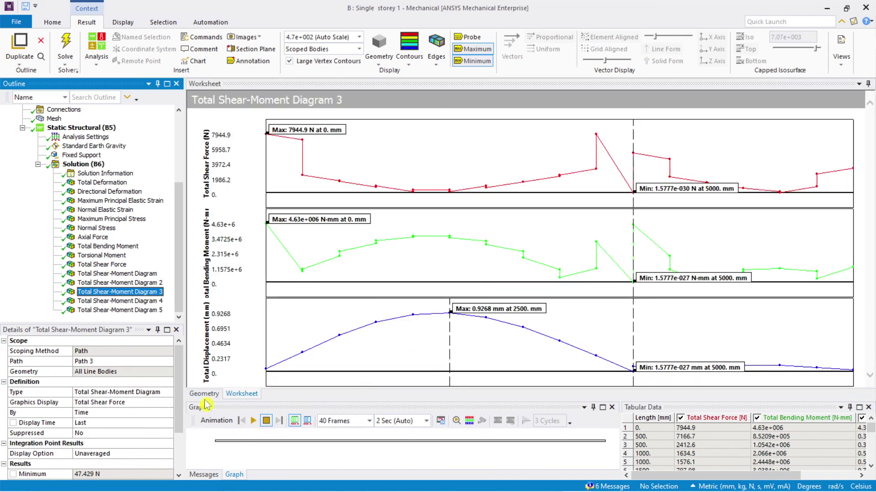
{"action": "left_click", "coordinate": [206, 395]}
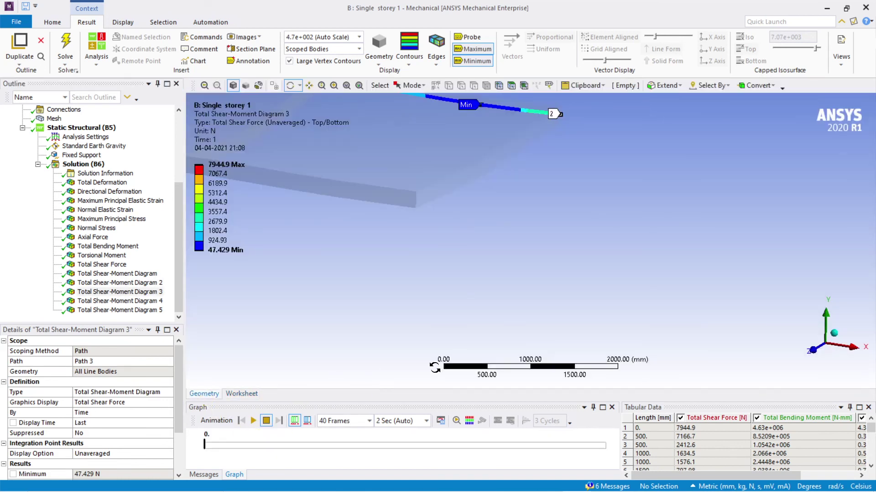
{"action": "scroll", "coordinate": [522, 355], "scroll_direction": "down", "scroll_amount": 4}
{"action": "middle_click_drag", "start_coordinate": [542, 299], "coordinate": [715, 340], "text": "ctrl"}
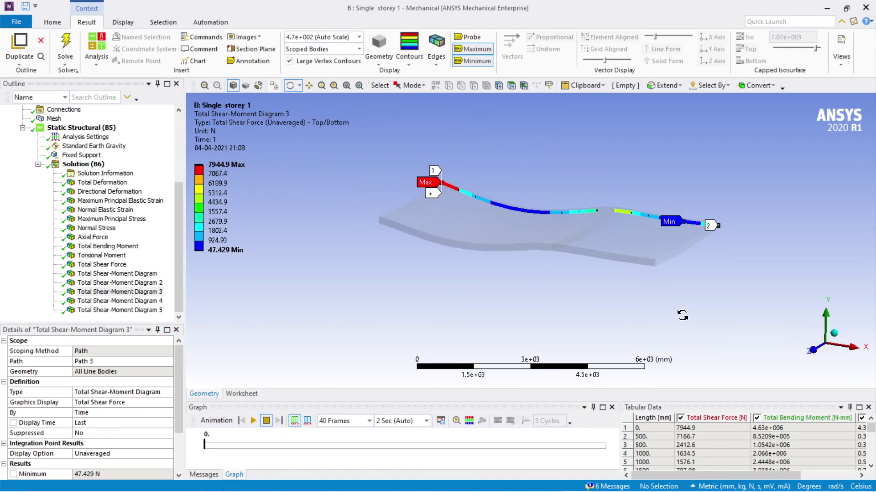
{"action": "scroll", "coordinate": [616, 242], "scroll_direction": "up", "scroll_amount": 3}
{"action": "middle_click_drag", "start_coordinate": [613, 241], "coordinate": [608, 258]}
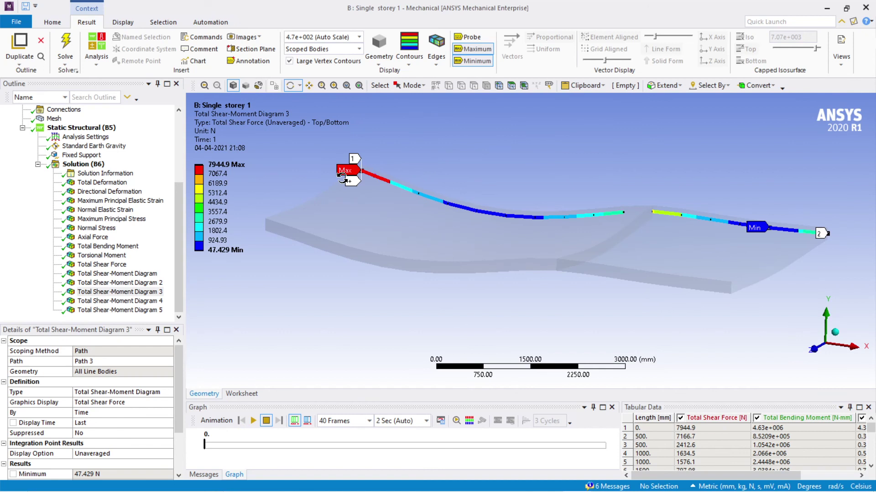
{"action": "middle_click_drag", "start_coordinate": [342, 179], "coordinate": [222, 134]}
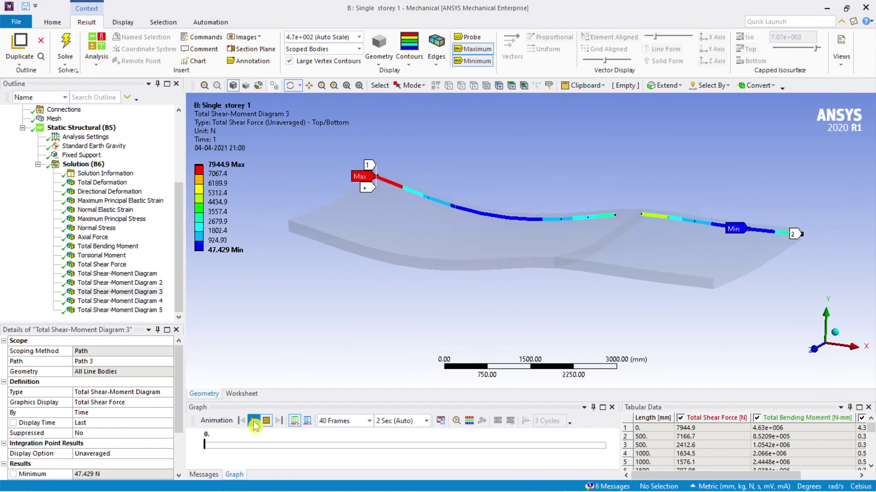
{"action": "left_click", "coordinate": [254, 421]}
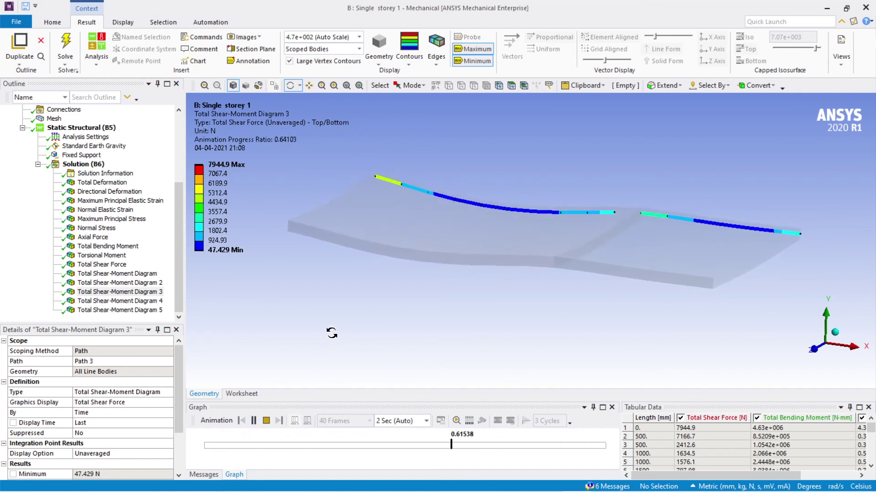
{"action": "left_click_drag", "start_coordinate": [331, 333], "coordinate": [493, 297]}
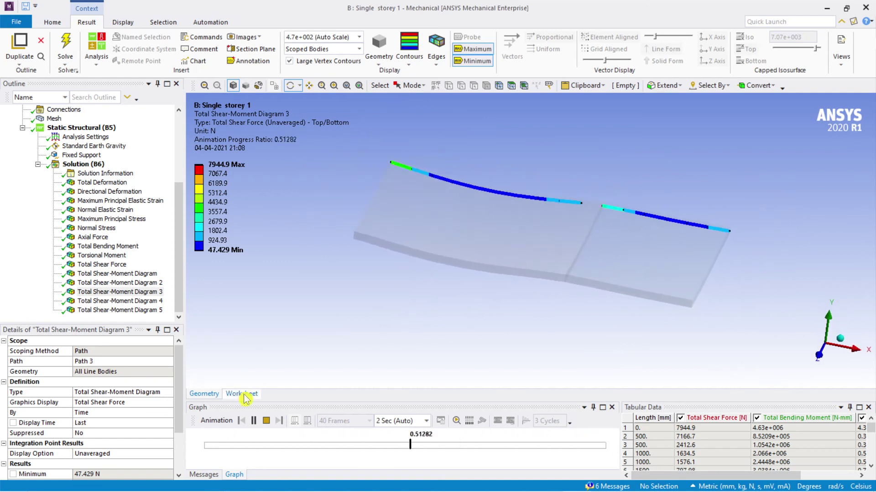
{"action": "left_click", "coordinate": [253, 421]}
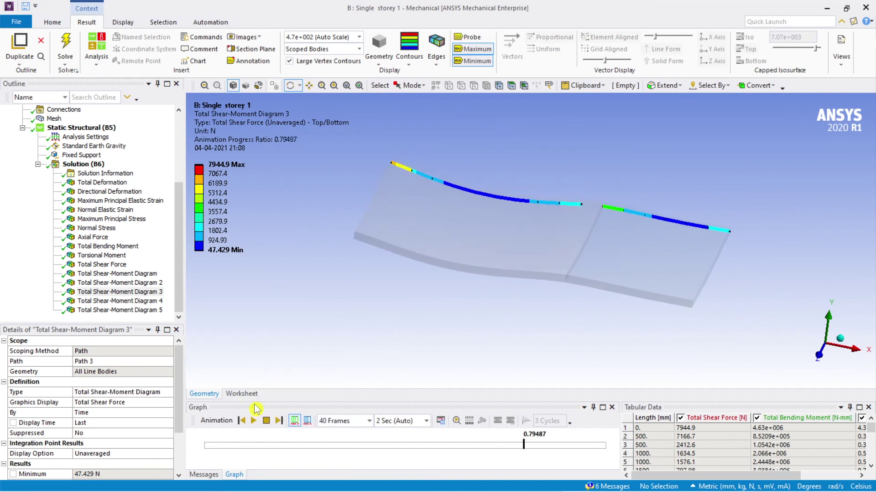
Step: Recheck the Path 4 shear-moment diagram and play its shear force animation on the column
{"action": "left_click", "coordinate": [120, 283]}
{"action": "left_click", "coordinate": [242, 393]}
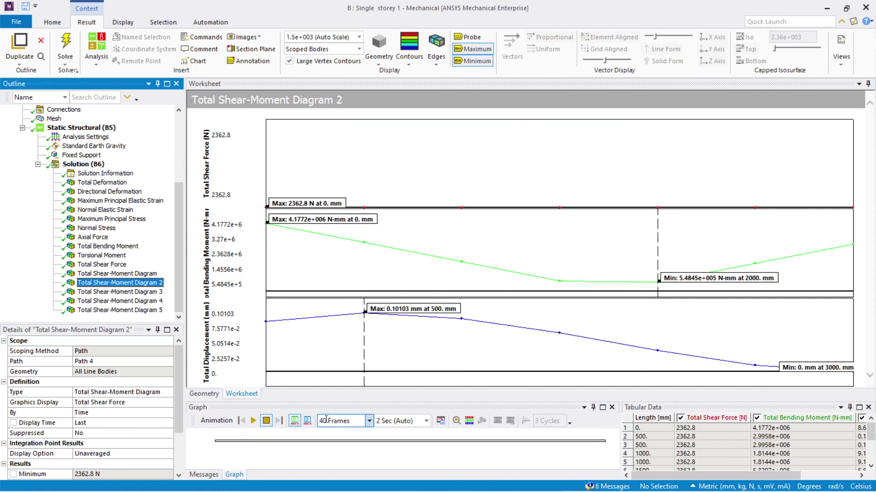
{"action": "left_click", "coordinate": [203, 394]}
{"action": "left_click_drag", "start_coordinate": [542, 270], "coordinate": [390, 344]}
{"action": "left_click", "coordinate": [253, 423]}
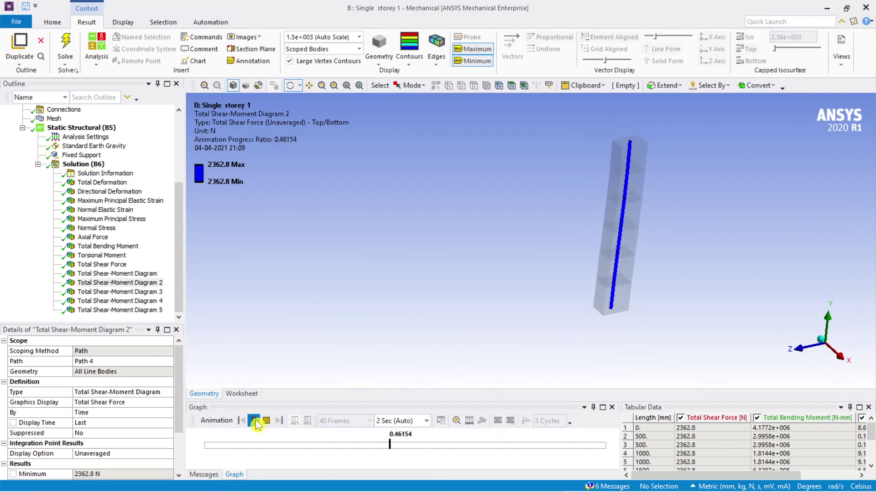
{"action": "left_click", "coordinate": [254, 421]}
Step: Examine the Path 5 shear force result on its column from several angles
{"action": "left_click", "coordinate": [138, 275]}
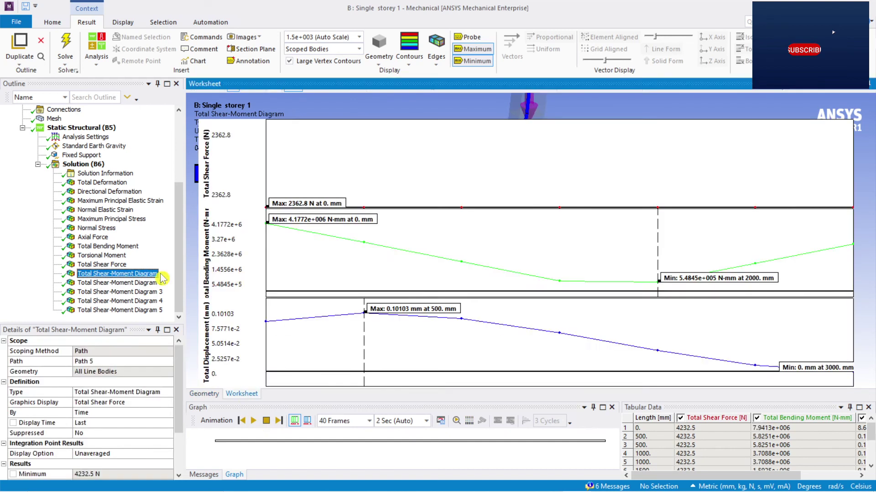
{"action": "left_click", "coordinate": [205, 395]}
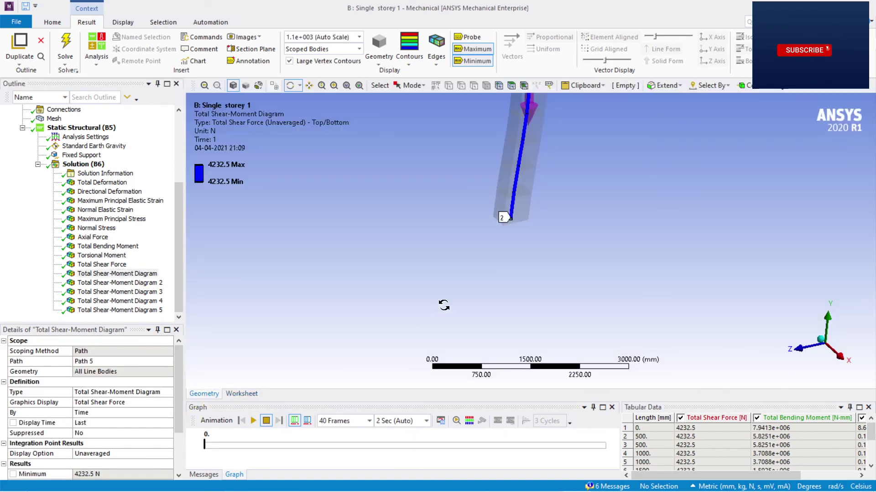
{"action": "left_click_drag", "start_coordinate": [474, 303], "coordinate": [533, 232]}
{"action": "scroll", "coordinate": [533, 224], "scroll_direction": "up", "scroll_amount": 3}
{"action": "middle_click_drag", "start_coordinate": [534, 222], "coordinate": [553, 258], "text": "ctrl"}
{"action": "scroll", "coordinate": [553, 259], "scroll_direction": "down", "scroll_amount": 5}
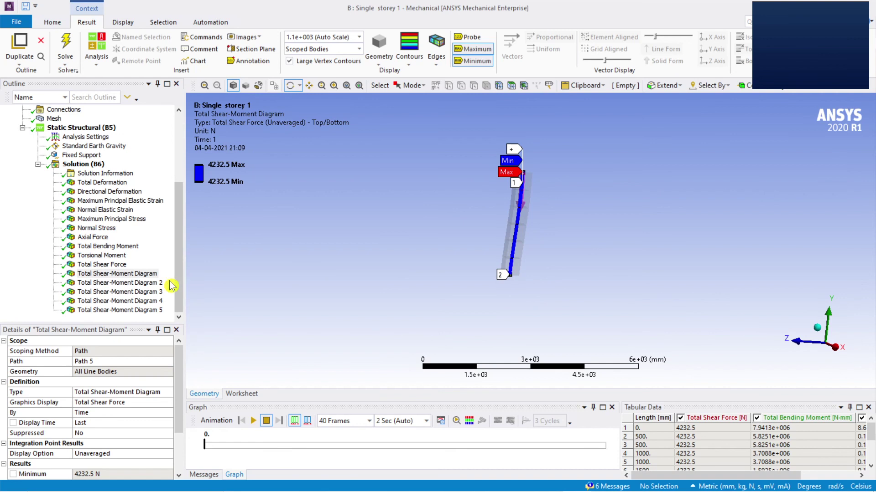
Step: Examine the Total Shear Force contour across all beams and columns of the frame
{"action": "left_click", "coordinate": [117, 265]}
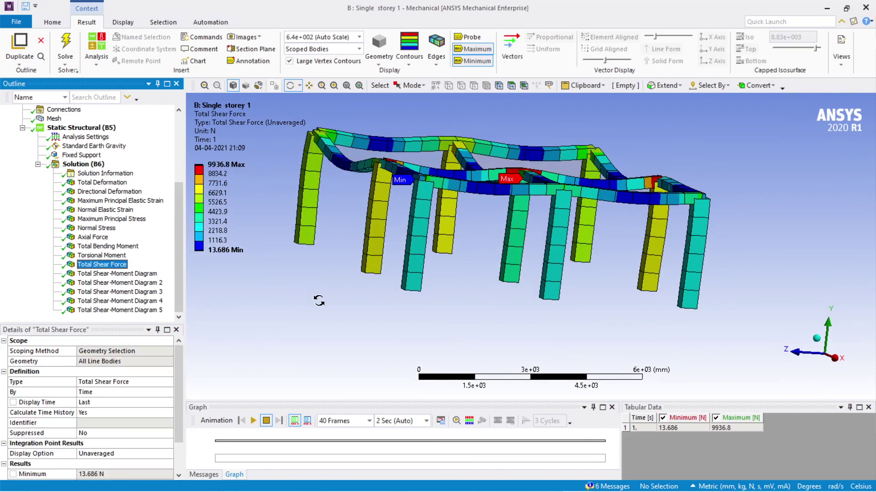
{"action": "scroll", "coordinate": [320, 302], "scroll_direction": "down", "scroll_amount": 3}
{"action": "mouse_move", "coordinate": [360, 320]}
{"action": "middle_mouse_down", "text": "ctrl"}
{"action": "mouse_move", "coordinate": [404, 310]}
{"action": "mouse_move", "coordinate": [374, 315]}
{"action": "middle_mouse_up", "text": "ctrl"}
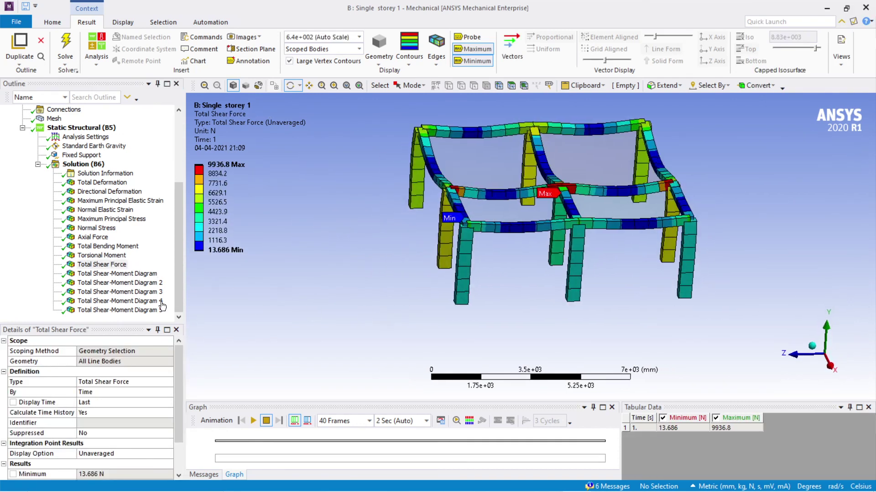
Step: Compare the Path 5 and Path 4 shear-moment graphs, finishing on the Path 5 result in the model view
{"action": "left_click", "coordinate": [119, 274]}
{"action": "left_click", "coordinate": [127, 291]}
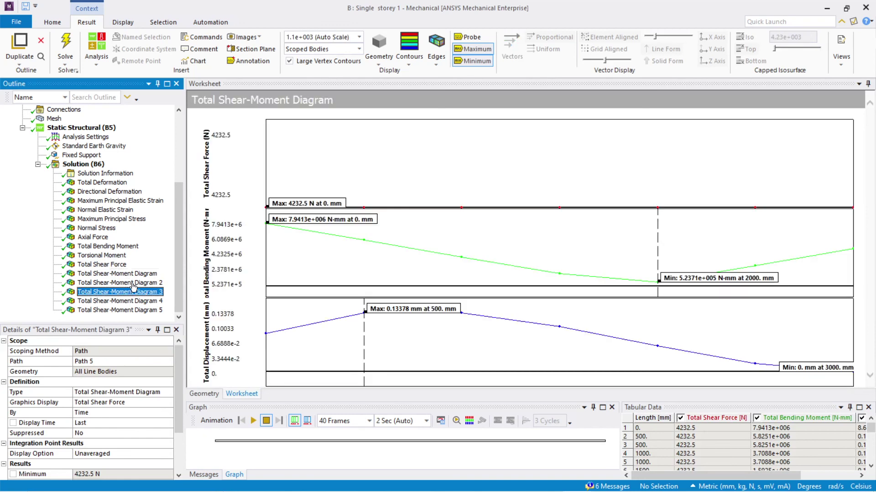
{"action": "left_click", "coordinate": [133, 284]}
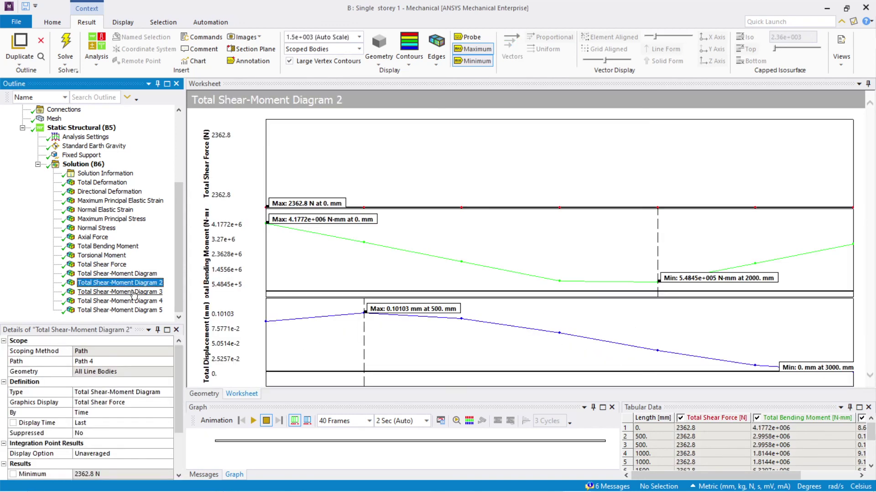
{"action": "left_click", "coordinate": [132, 275]}
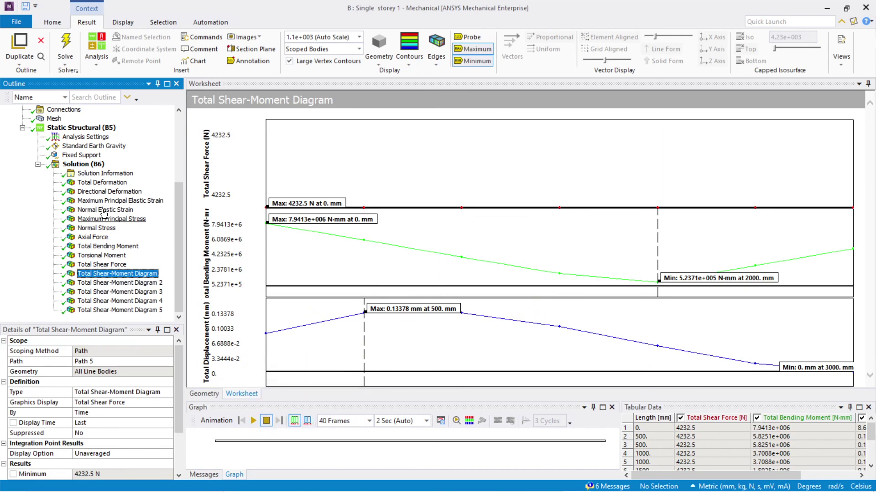
{"action": "left_click", "coordinate": [204, 394]}
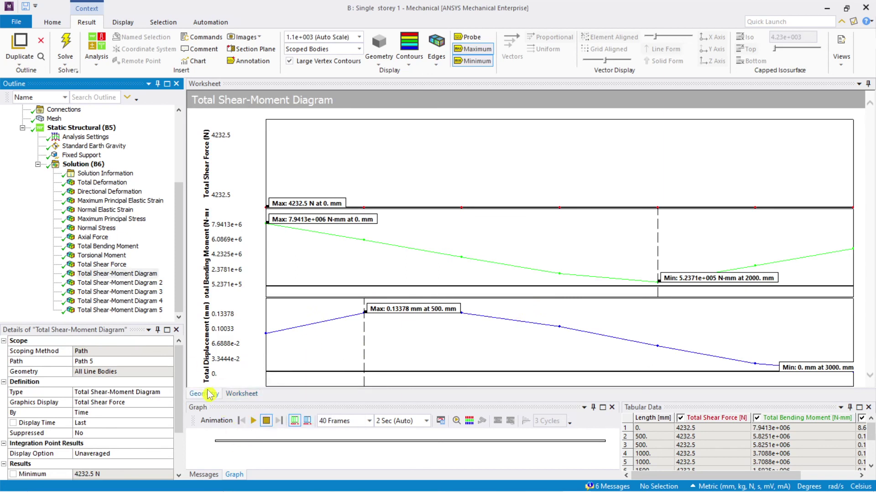
{"action": "left_click", "coordinate": [463, 481]}
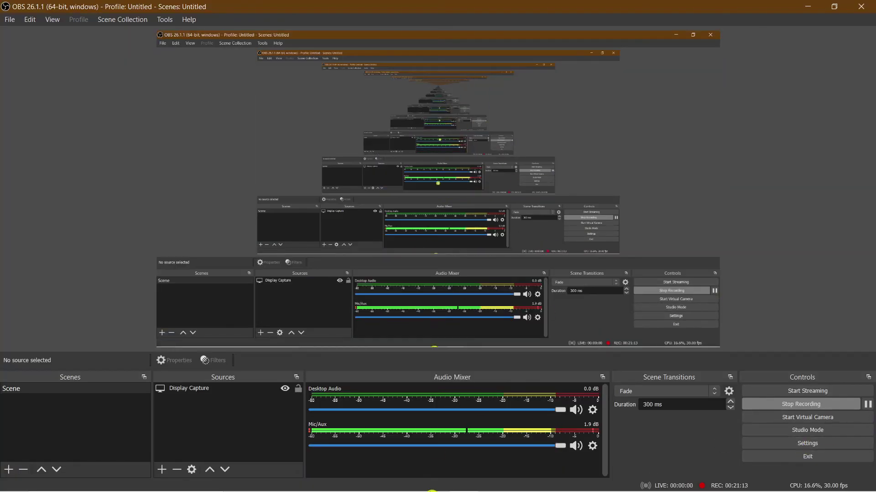
{"action": "mouse_move", "coordinate": [517, 486]}
{"action": "left_click", "coordinate": [570, 484]}
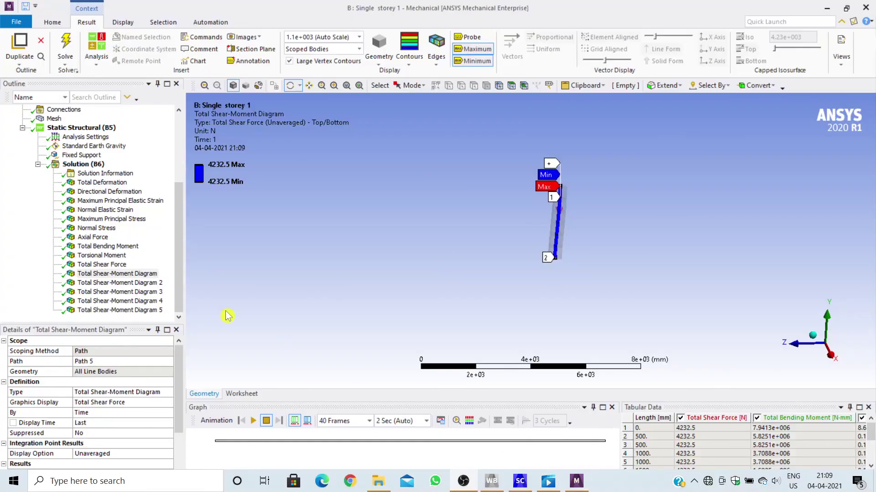
Step: Add a Force Reaction probe to the solution, with Fixed Support as its boundary condition
{"action": "left_click", "coordinate": [75, 166]}
{"action": "right_click", "coordinate": [76, 165]}
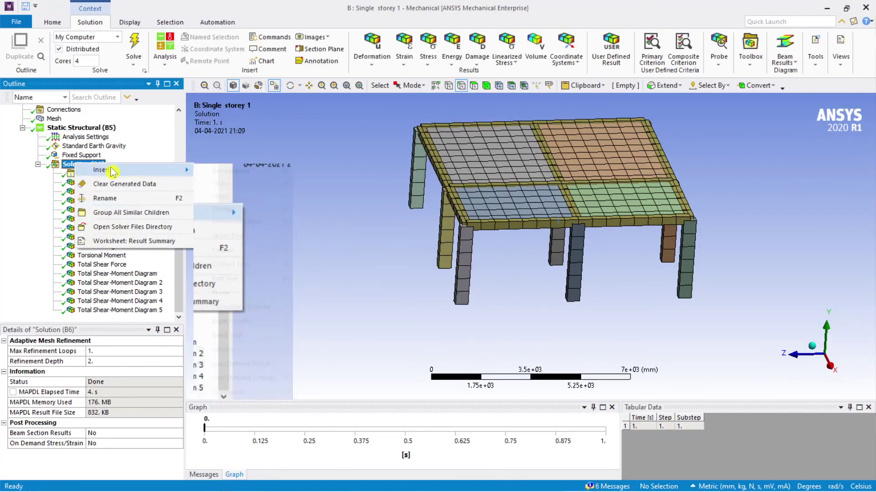
{"action": "mouse_move", "coordinate": [182, 171]}
{"action": "mouse_move", "coordinate": [263, 279]}
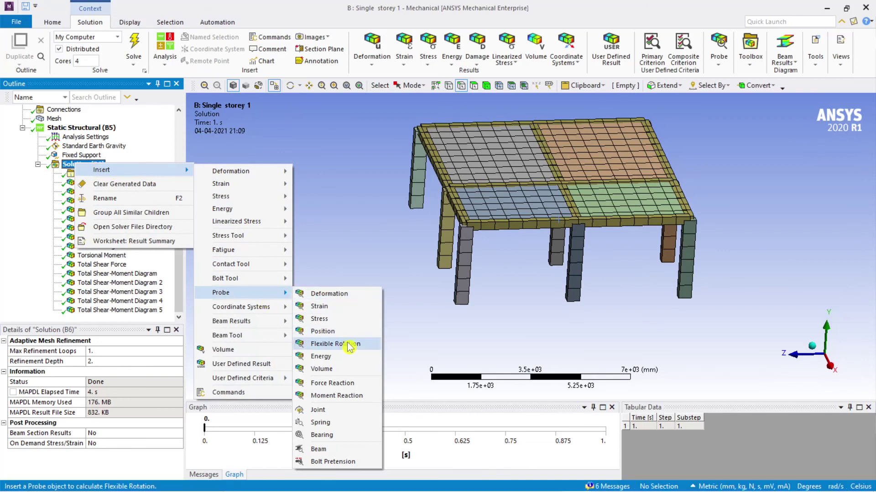
{"action": "left_click", "coordinate": [371, 387]}
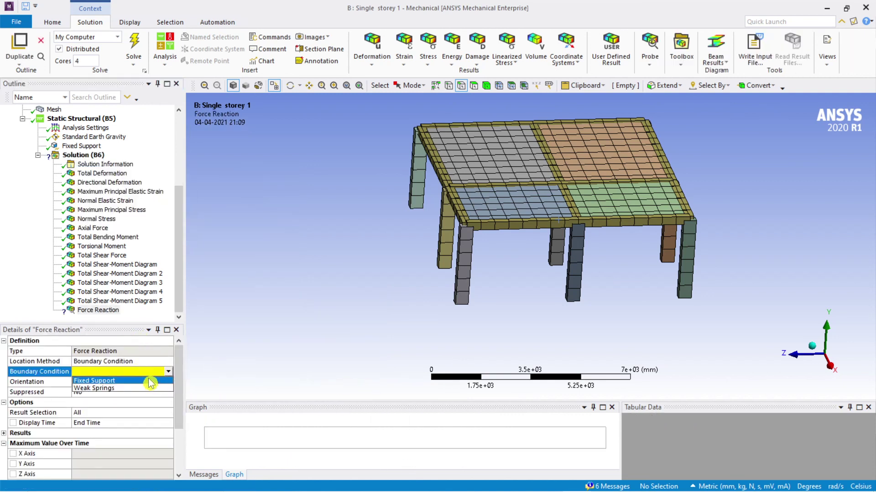
{"action": "left_click", "coordinate": [151, 383]}
Step: Evaluate the Force Reaction probe and review its maximum and minimum values over time
{"action": "right_click", "coordinate": [104, 312]}
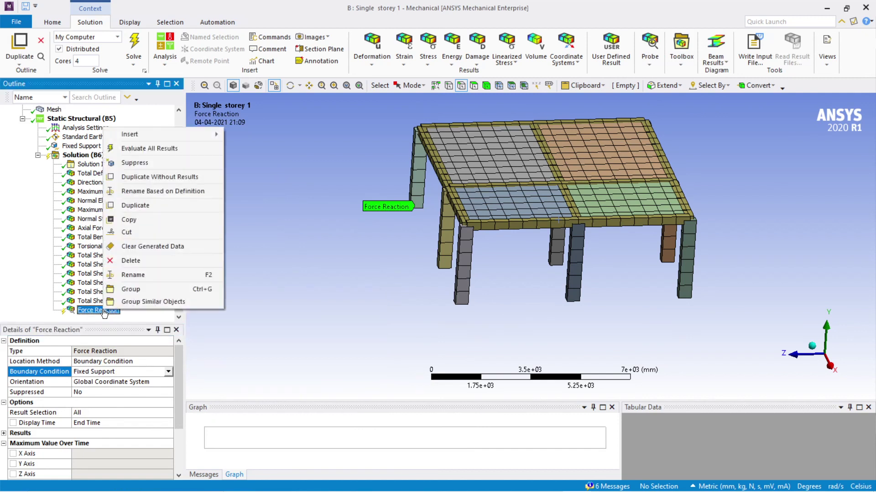
{"action": "left_click", "coordinate": [149, 153]}
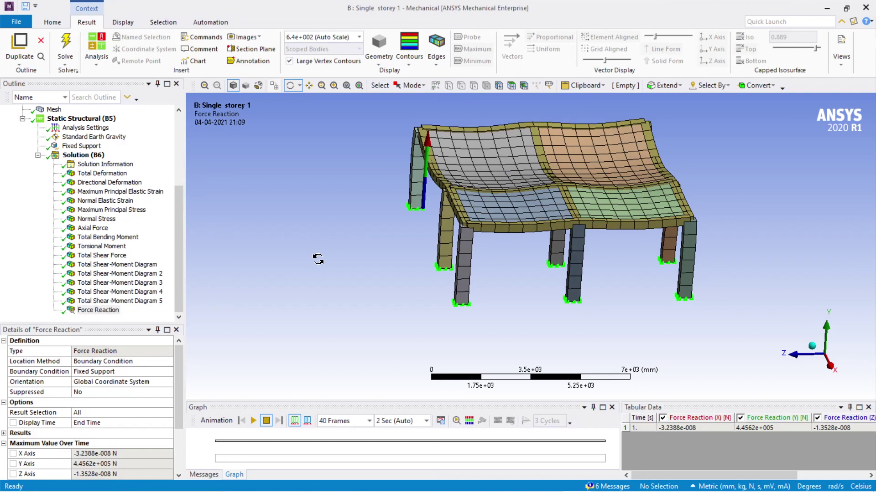
{"action": "scroll", "coordinate": [82, 452], "scroll_direction": "down", "scroll_amount": 2}
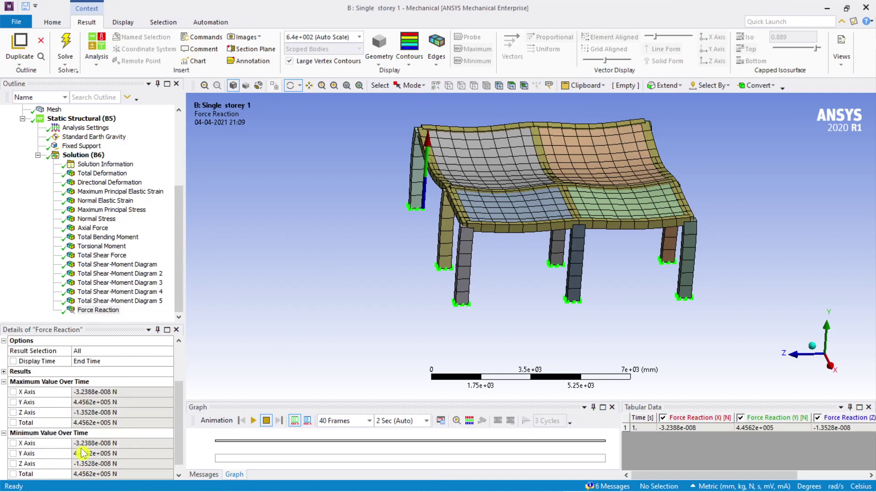
{"action": "scroll", "coordinate": [152, 415], "scroll_direction": "up", "scroll_amount": 2}
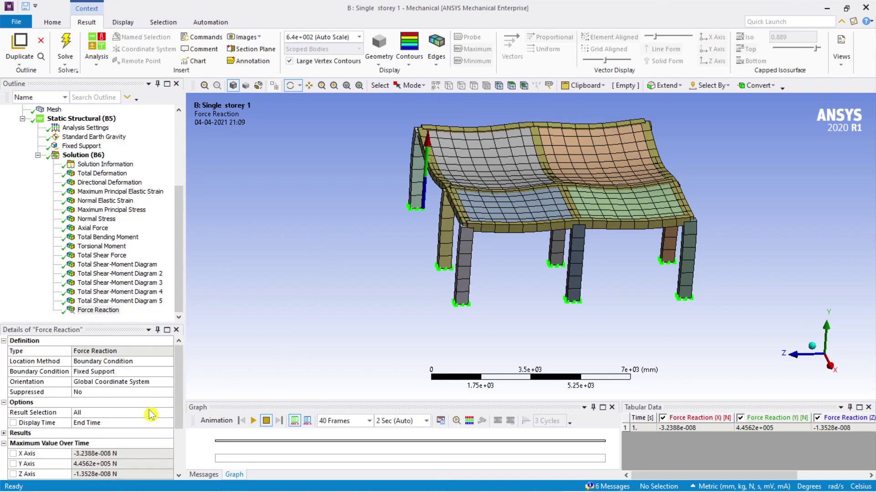
{"action": "left_click", "coordinate": [99, 311]}
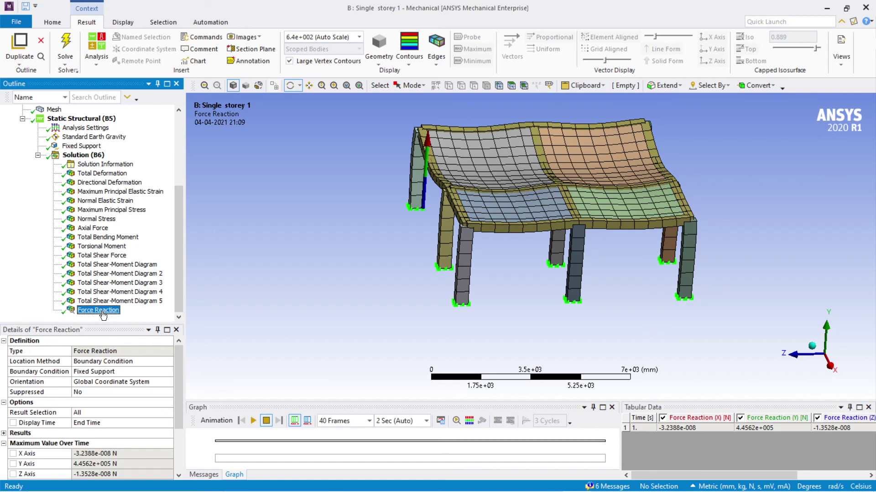
Step: Display the overall solution and examine the complete meshed frame from an elevated angle
{"action": "left_click", "coordinate": [74, 156]}
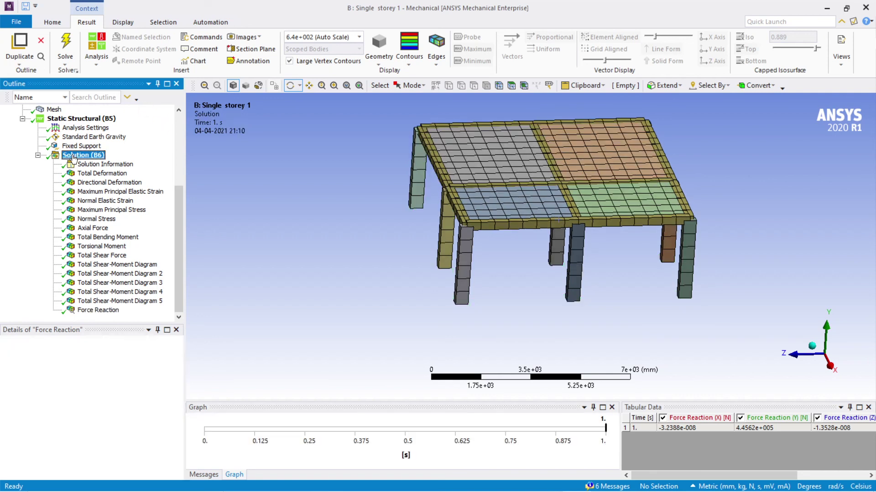
{"action": "scroll", "coordinate": [384, 256], "scroll_direction": "down", "scroll_amount": 1}
{"action": "middle_click_drag", "start_coordinate": [401, 272], "coordinate": [303, 299], "text": "ctrl"}
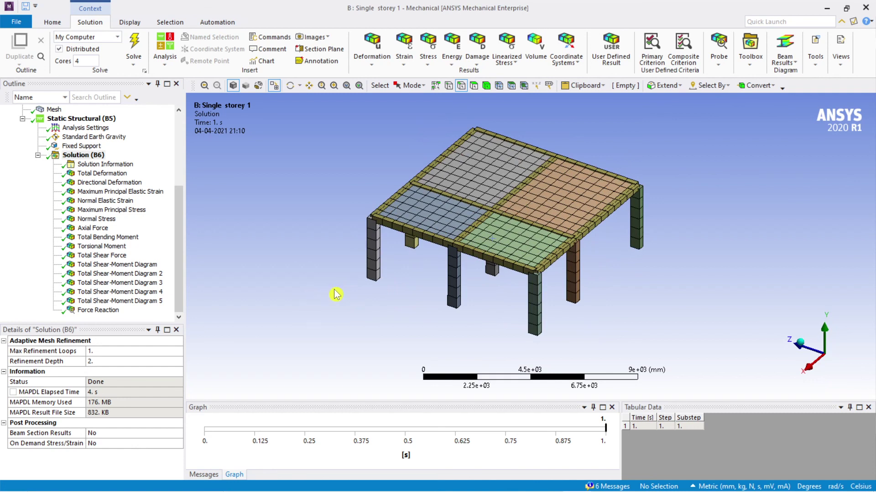
{"action": "middle_click_drag", "start_coordinate": [398, 315], "coordinate": [409, 325], "text": "ctrl"}
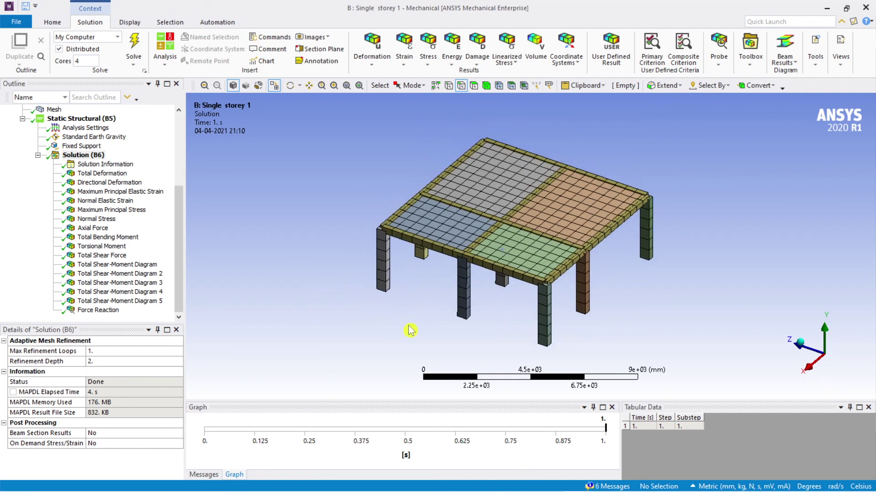